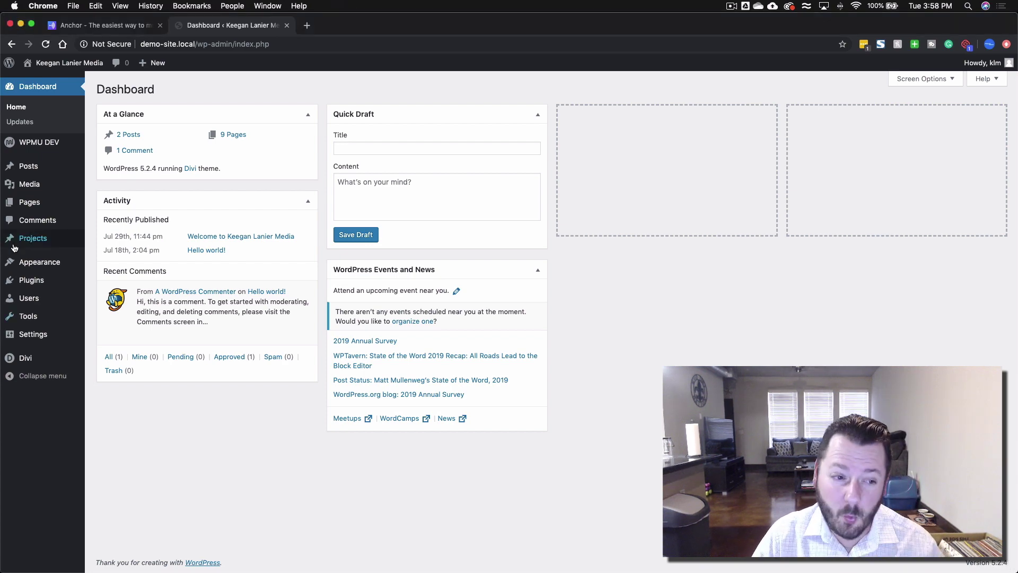
- Check the installed version of the active Divi theme in its theme details
mouse_move(64, 262)
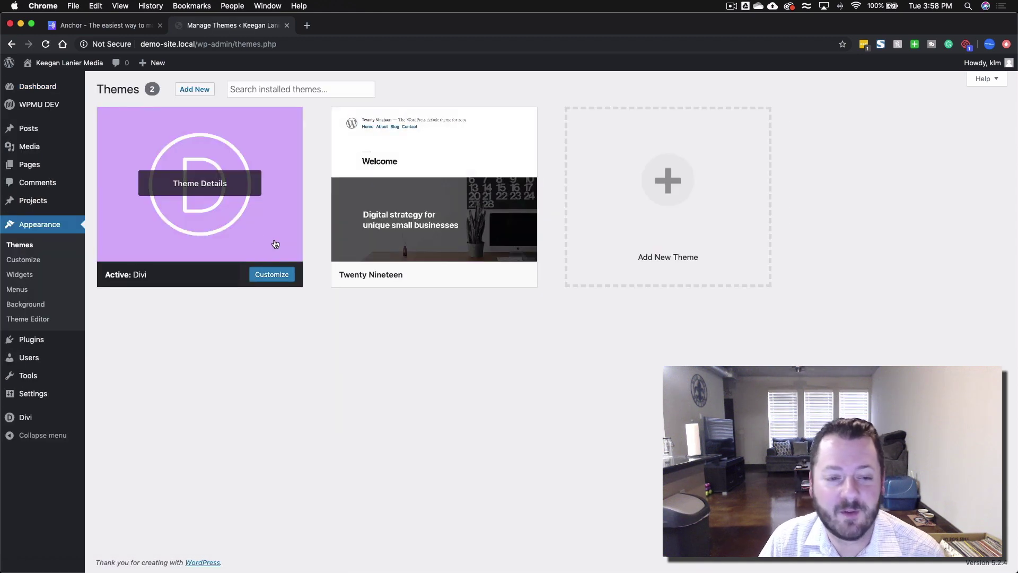
left_click(273, 246)
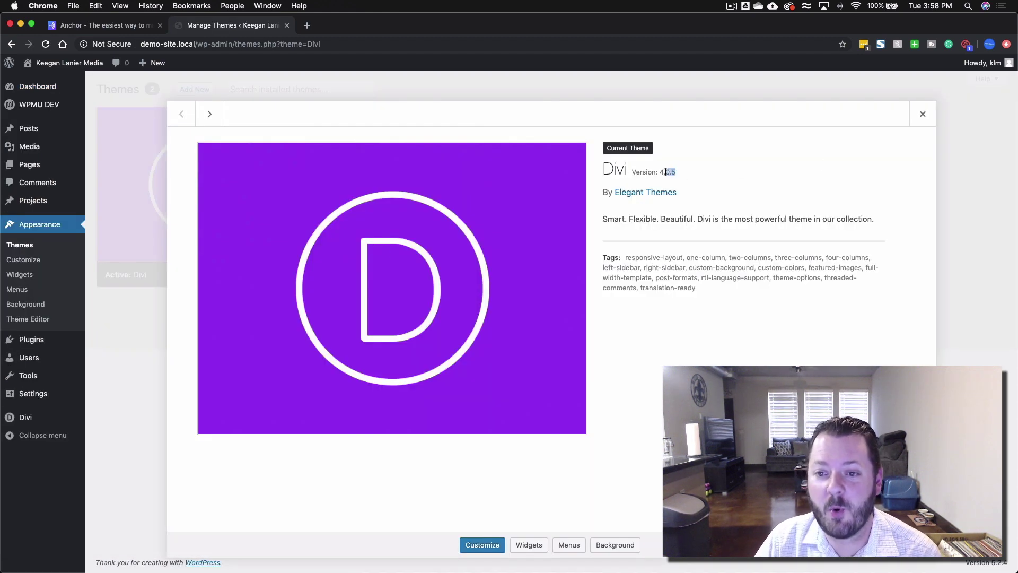
left_click(922, 114)
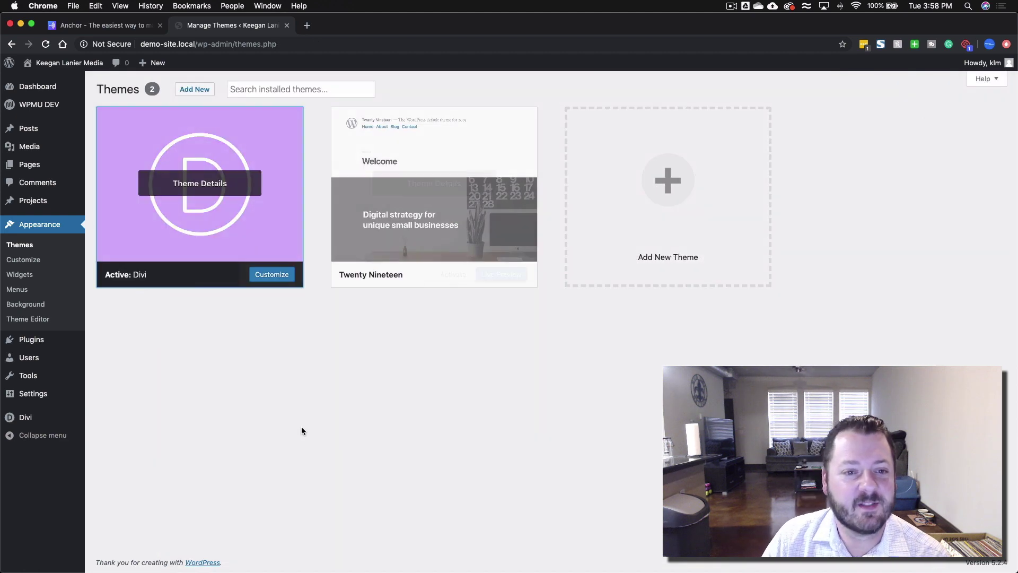
mouse_move(66, 422)
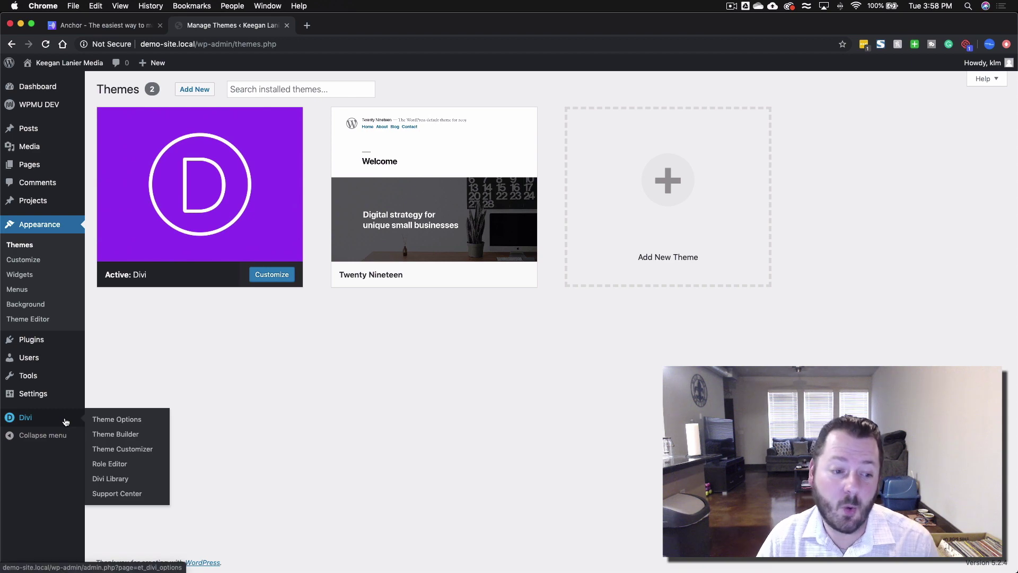
- Review the live site's home page down to the footer, and examine the layout of its first blog post
mouse_move(67, 68)
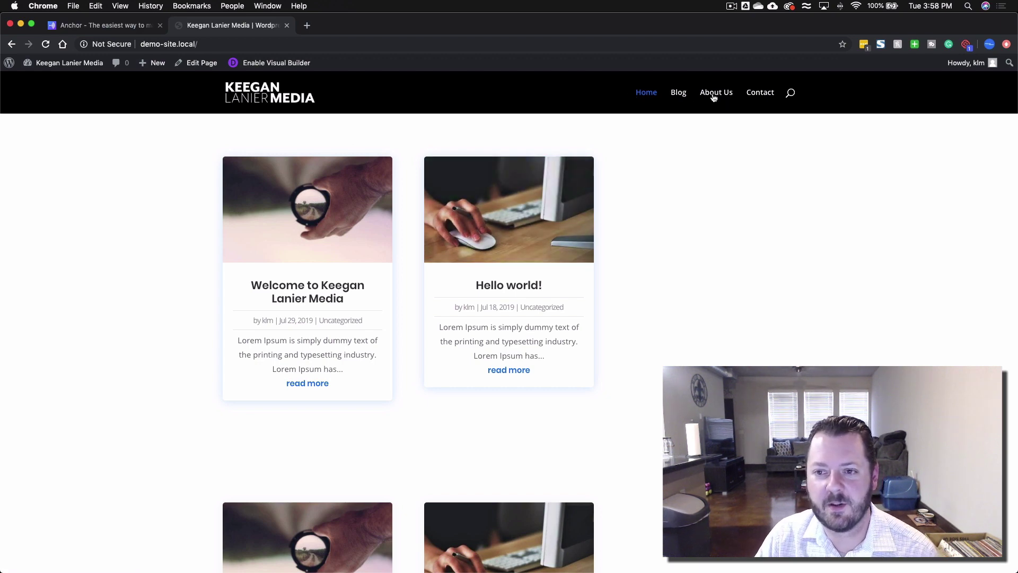
scroll(717, 146, "down", 5)
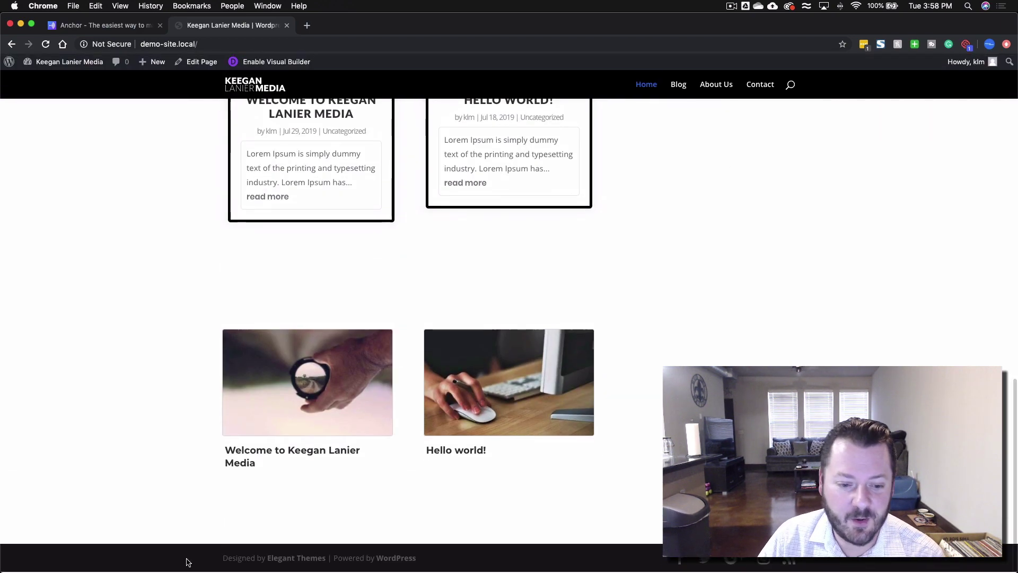
scroll(689, 340, "up", 15)
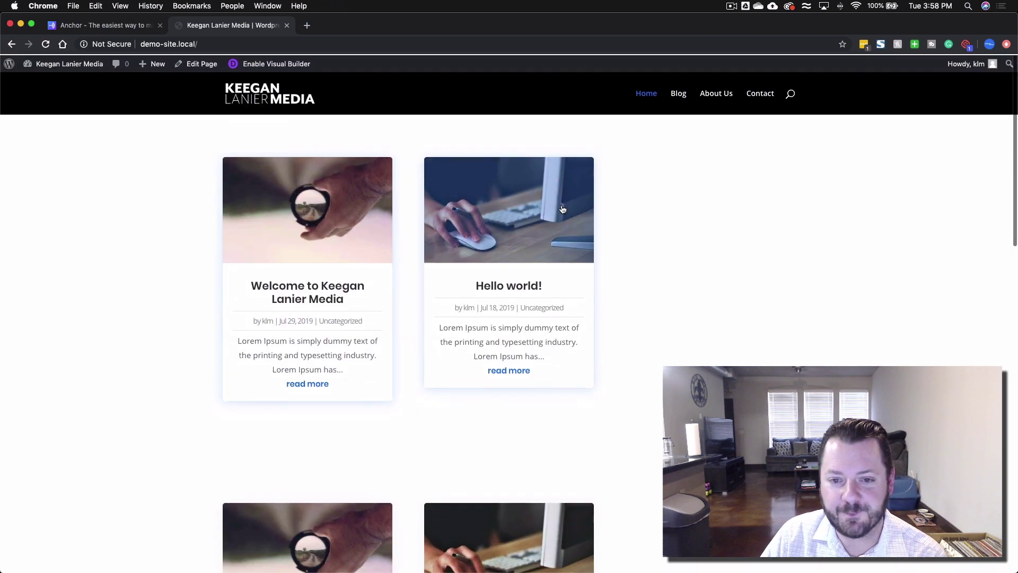
left_click(323, 224)
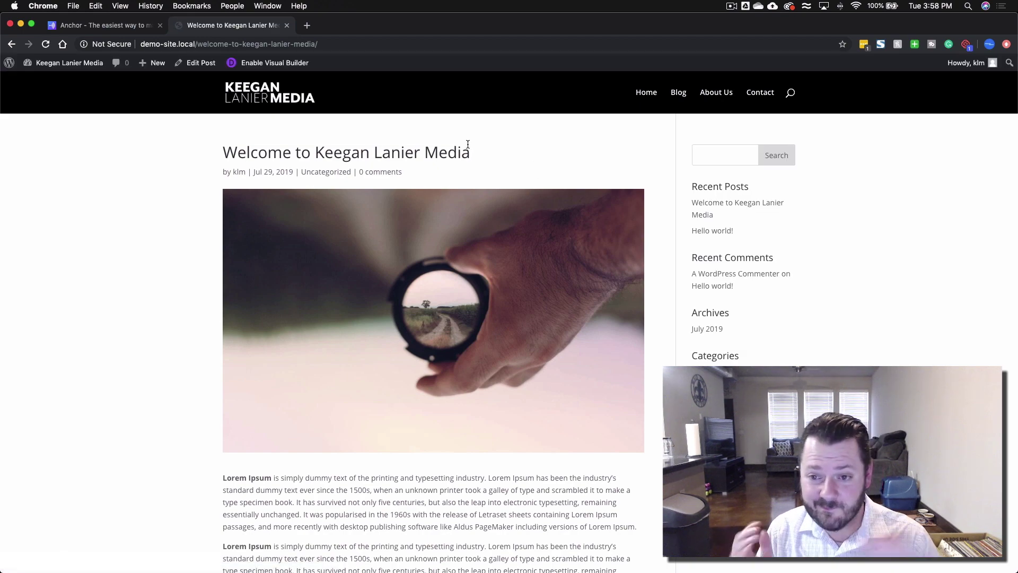
scroll(469, 147, "down", 10)
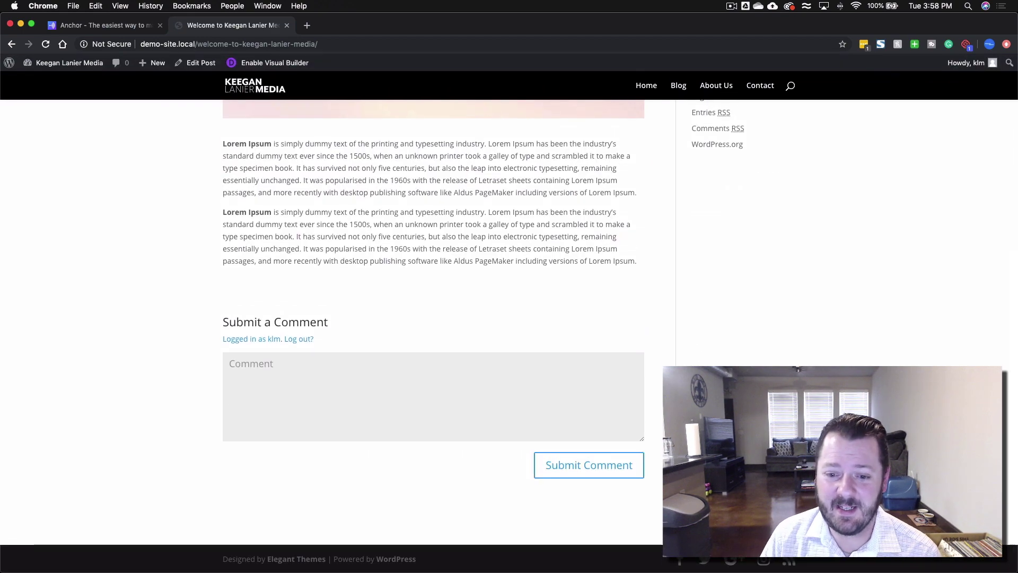
scroll(577, 453, "up", 10)
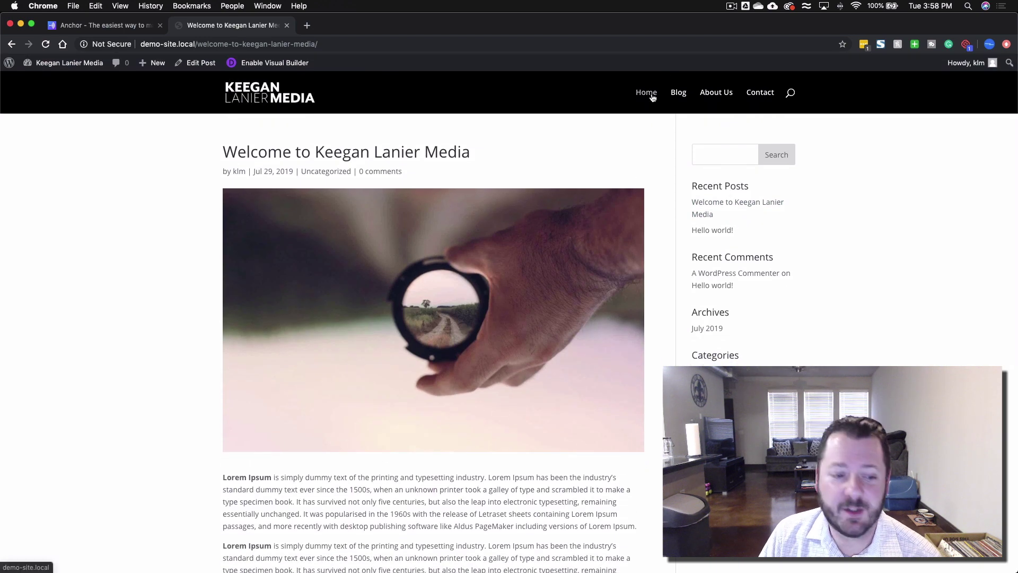
- Examine the layout of the live site's Blog page
left_click(682, 99)
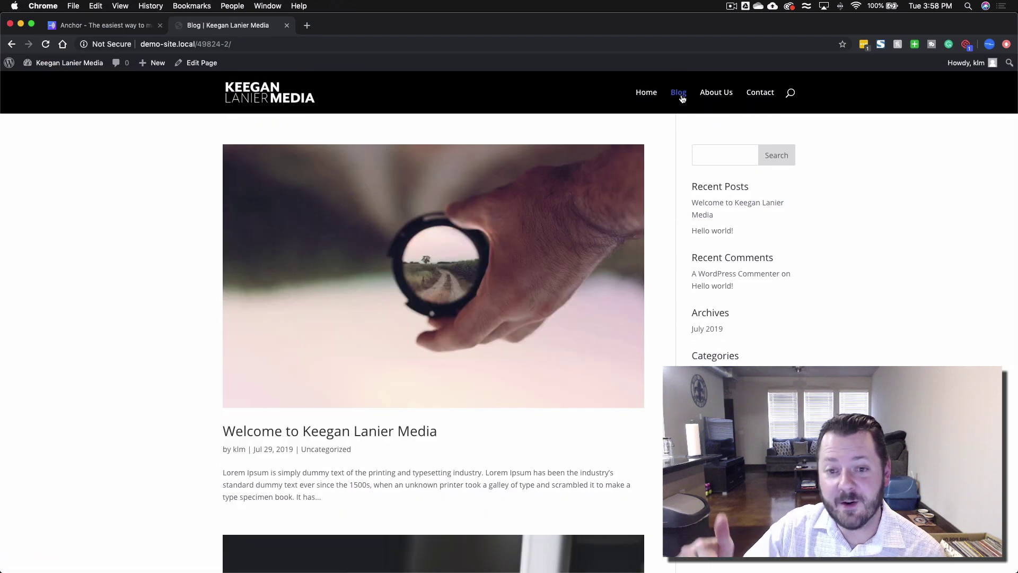
scroll(425, 249, "down", 8)
scroll(425, 254, "up", 8)
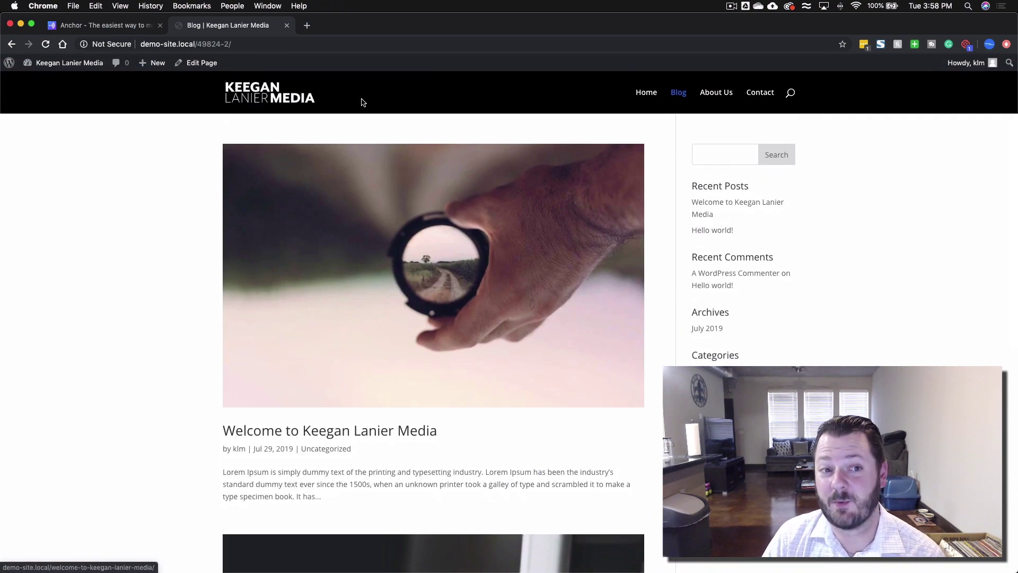
- Set the site's permalink structure to Post name and save the permalink settings
left_click(51, 64)
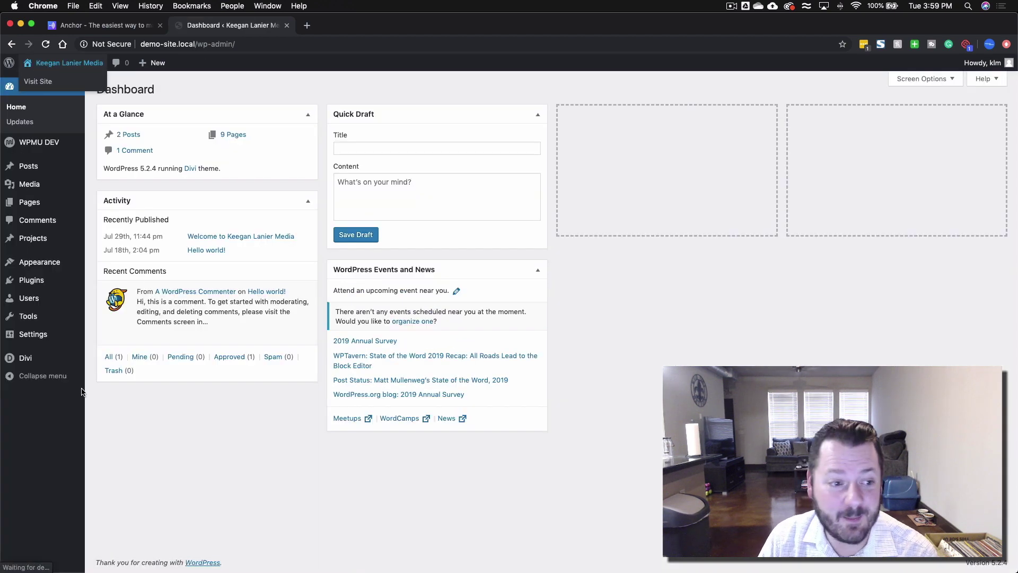
mouse_move(39, 333)
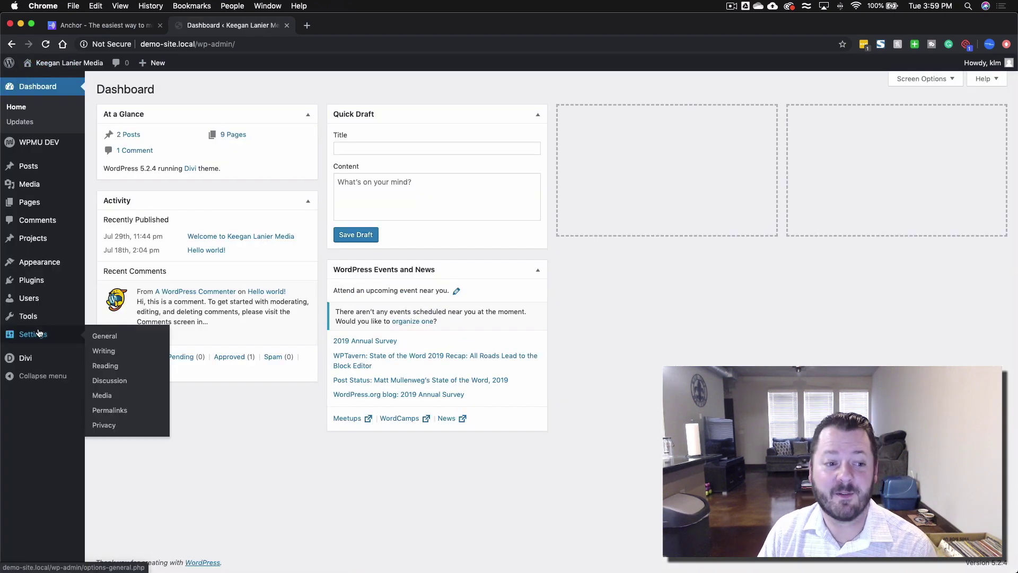
left_click(113, 368)
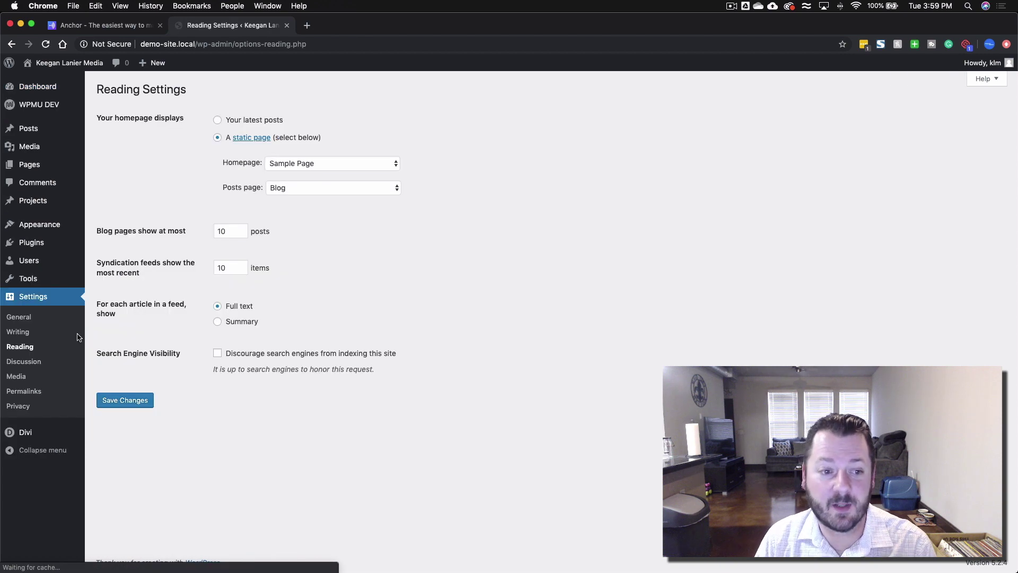
left_click(37, 393)
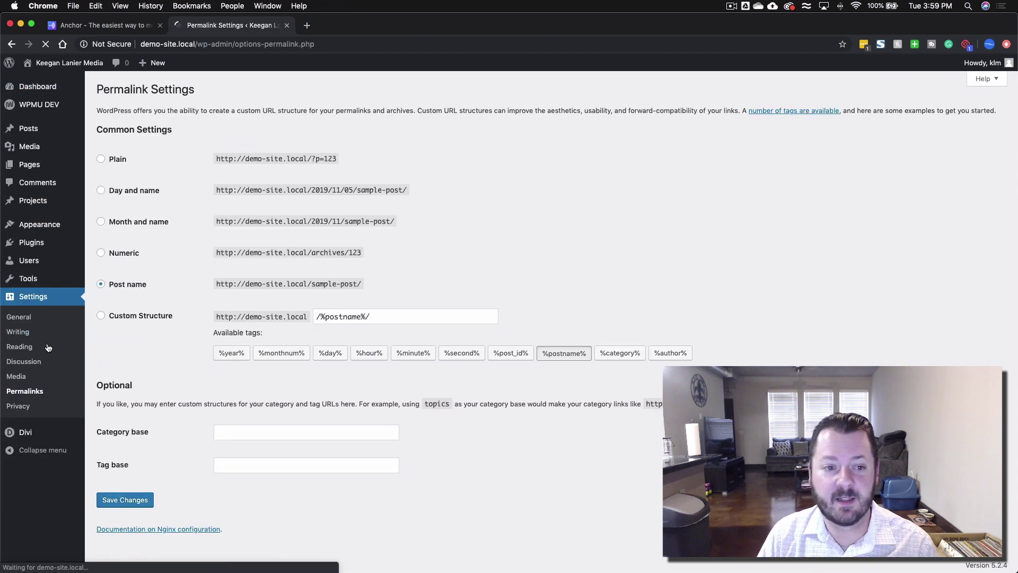
left_click(109, 162)
left_click(126, 284)
left_click(125, 500)
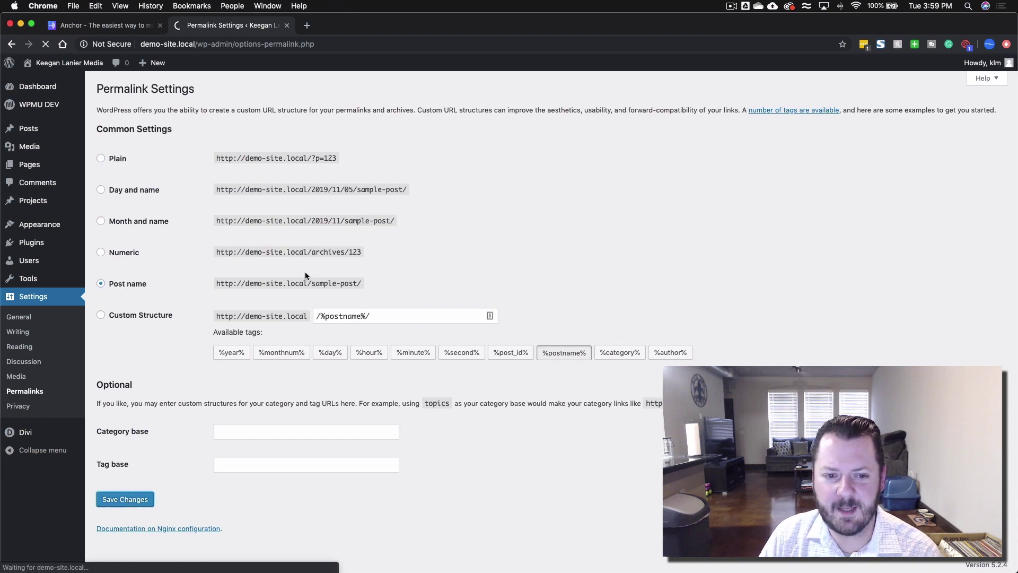
- Change the Blog page's slug to "blog" with Quick Edit and update the page
left_click(30, 164)
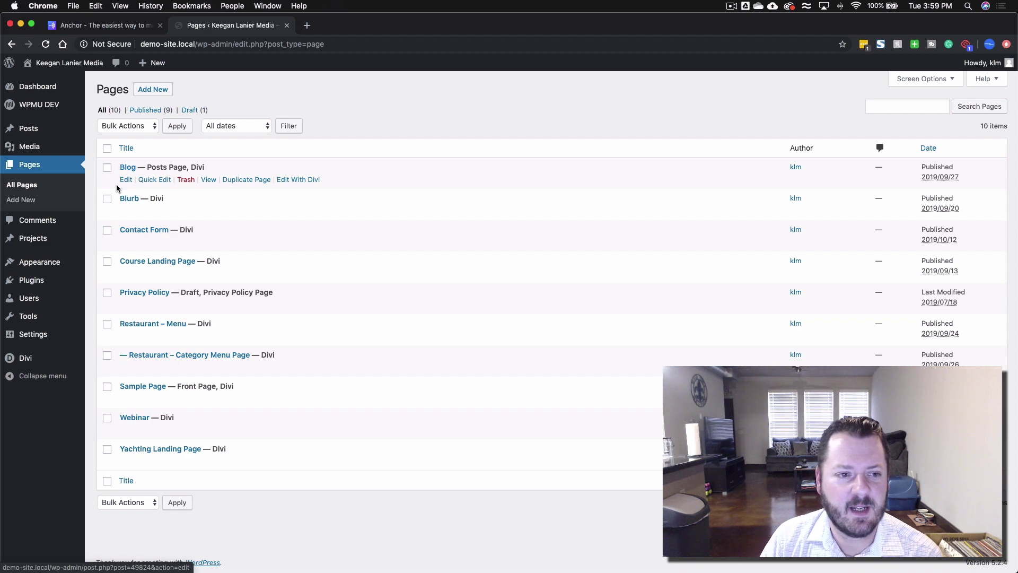
left_click(150, 180)
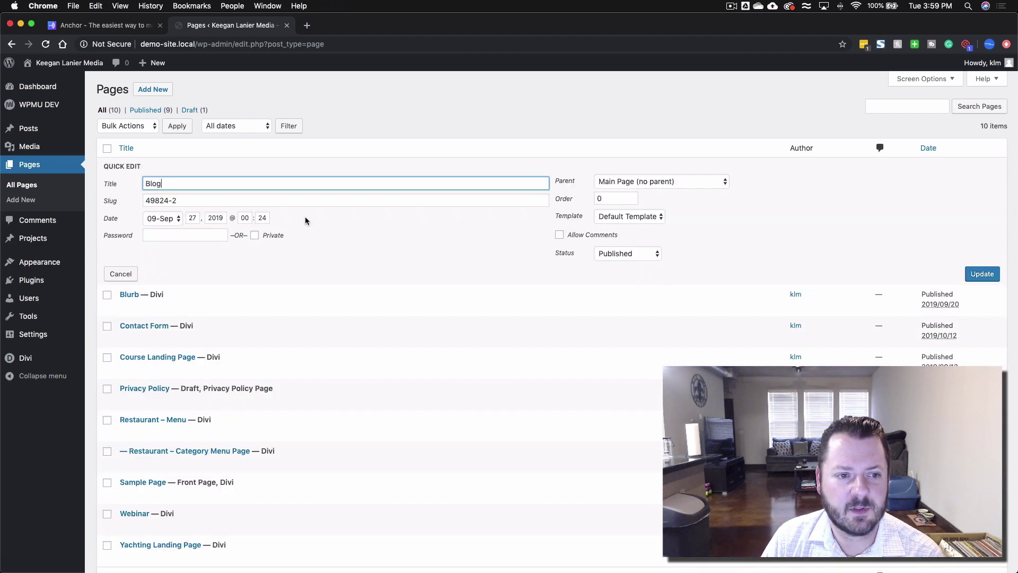
key("Tab")
type("blog")
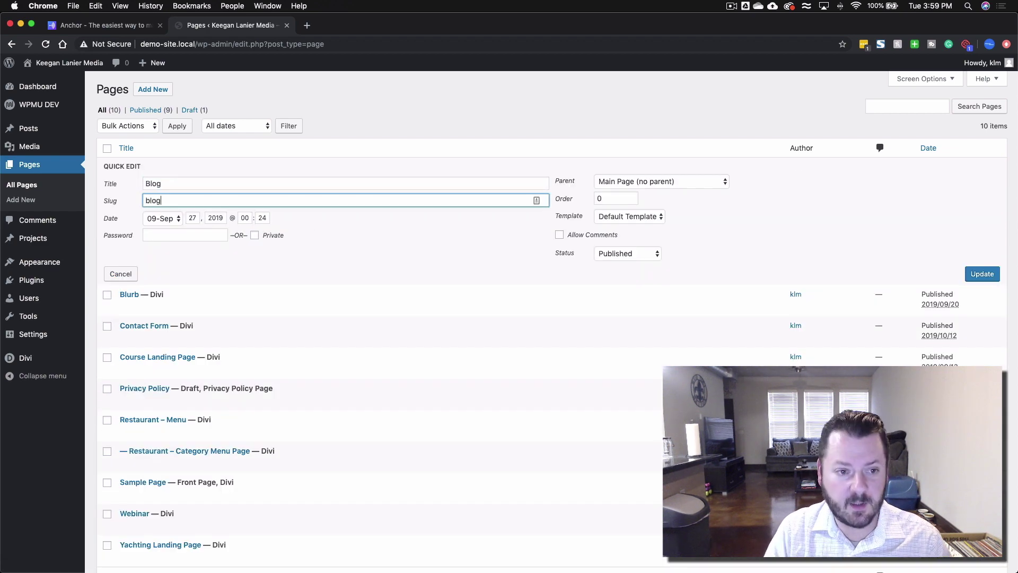
left_click(983, 274)
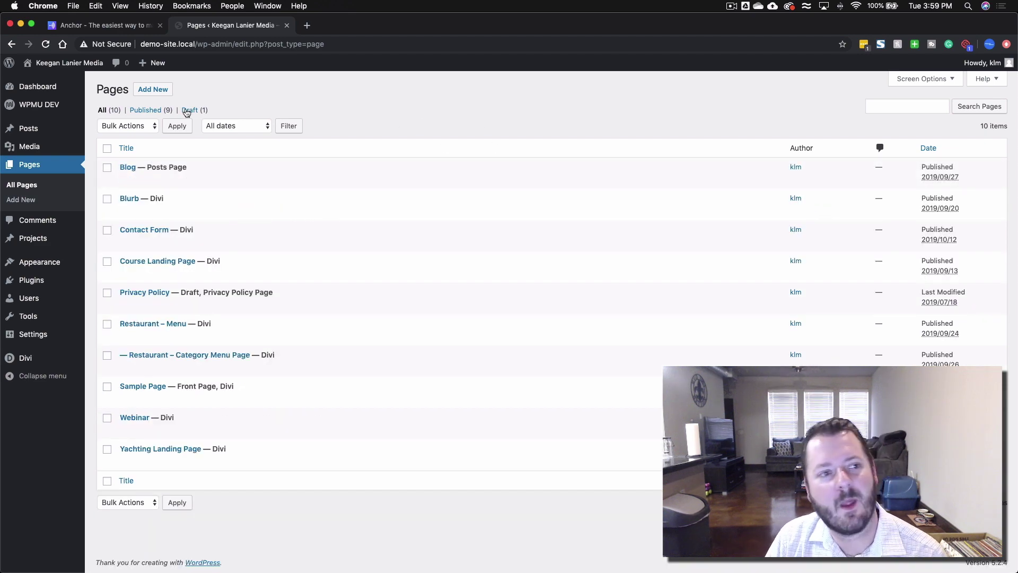
- Remove the About Us and Contact items from the site's Main Menu and save the menu
left_click(66, 63)
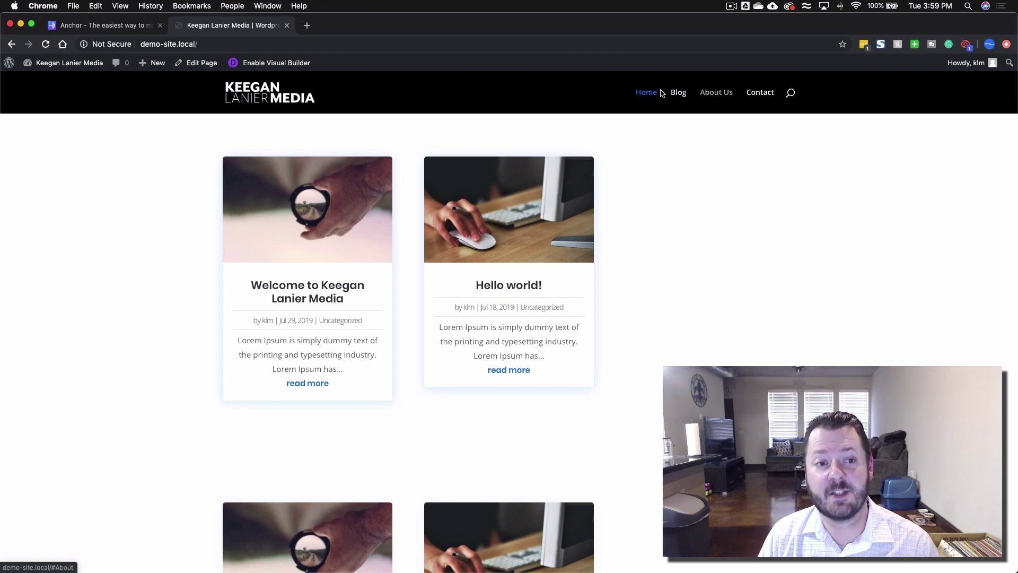
mouse_move(66, 62)
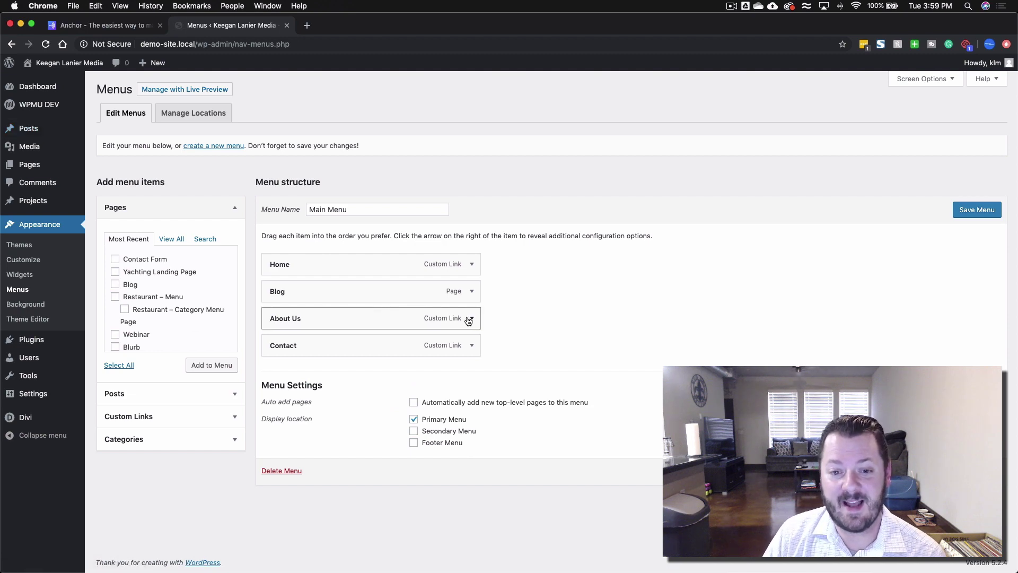
left_click(471, 318)
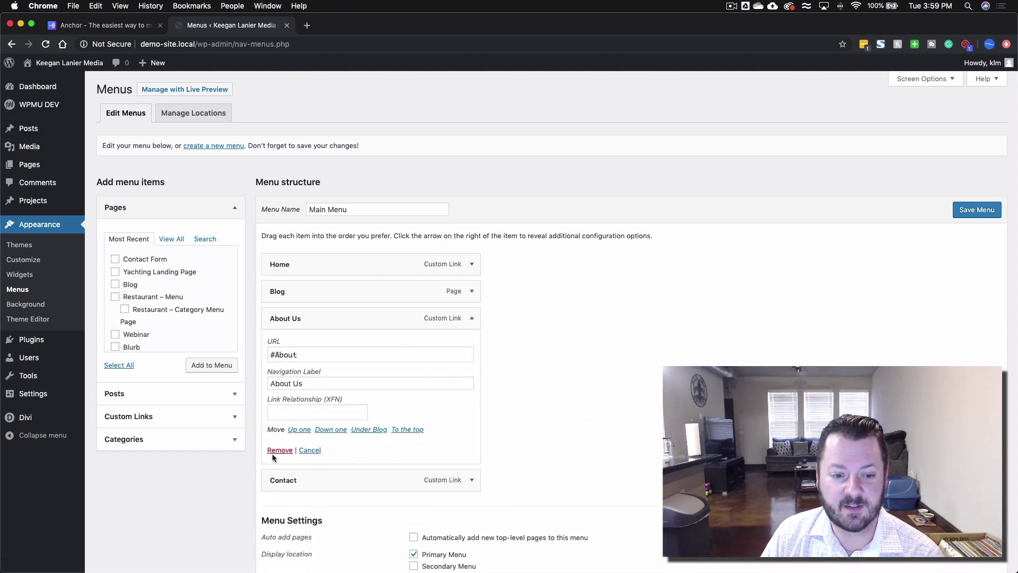
left_click(275, 451)
left_click(471, 318)
left_click(280, 450)
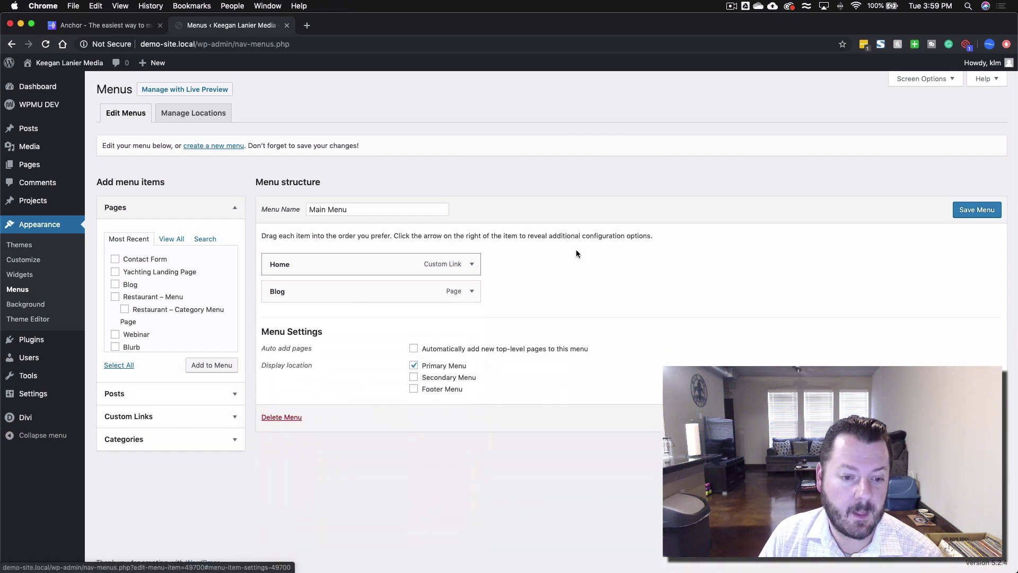
left_click(978, 212)
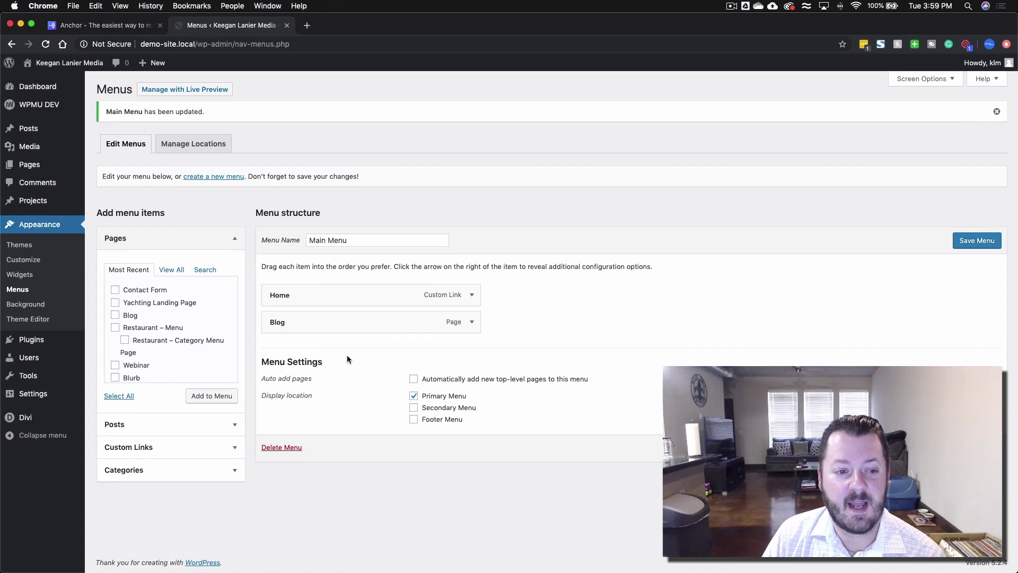
- Start building a global header from scratch for the Default Website Template in the Divi Theme Builder
left_click(32, 87)
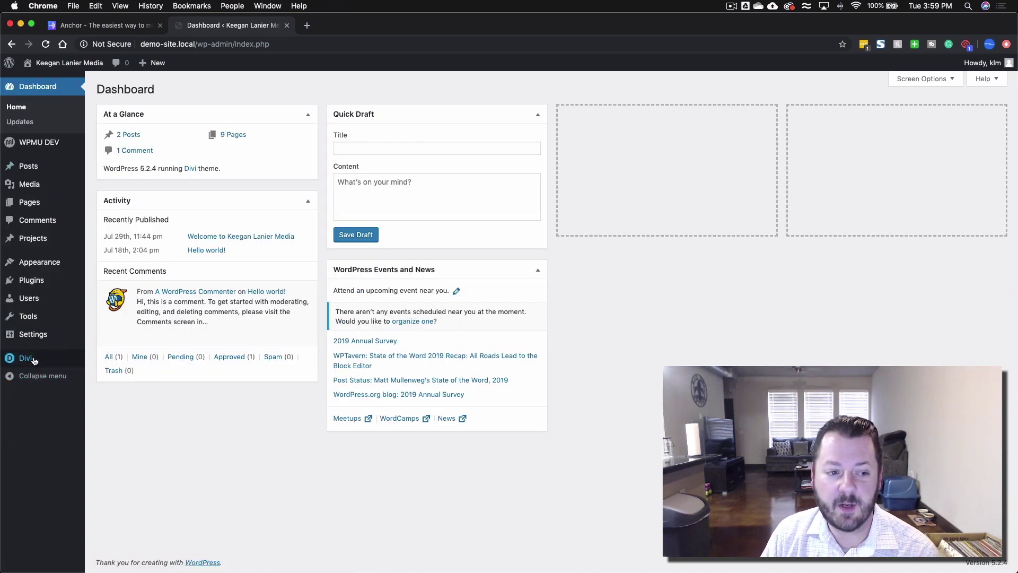
mouse_move(34, 360)
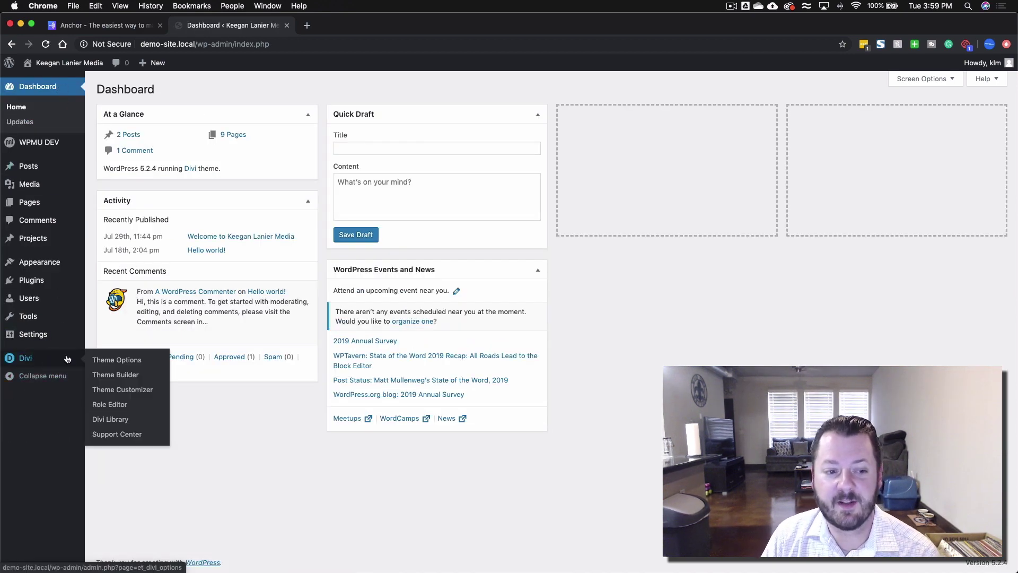
left_click(124, 376)
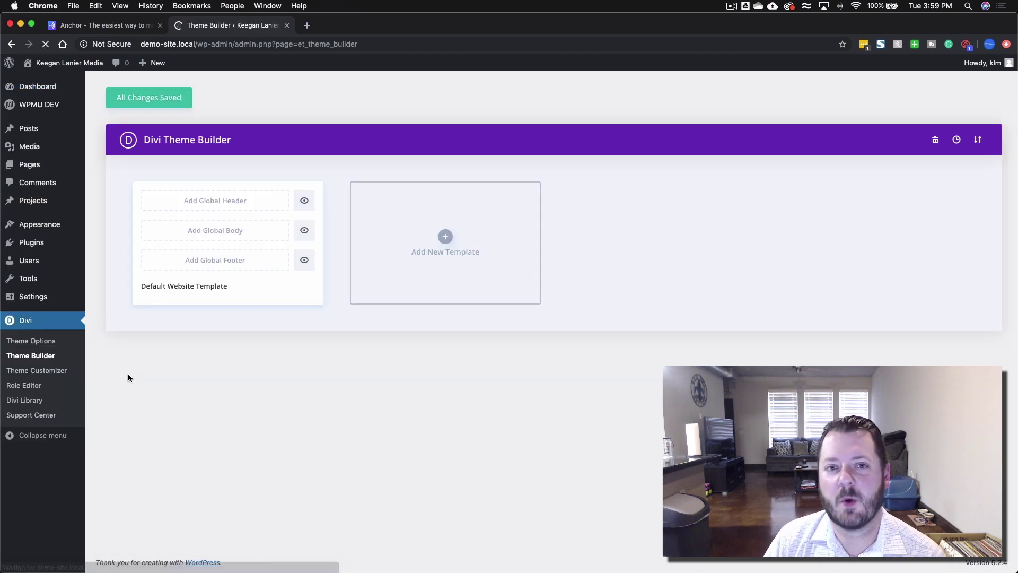
left_click(241, 207)
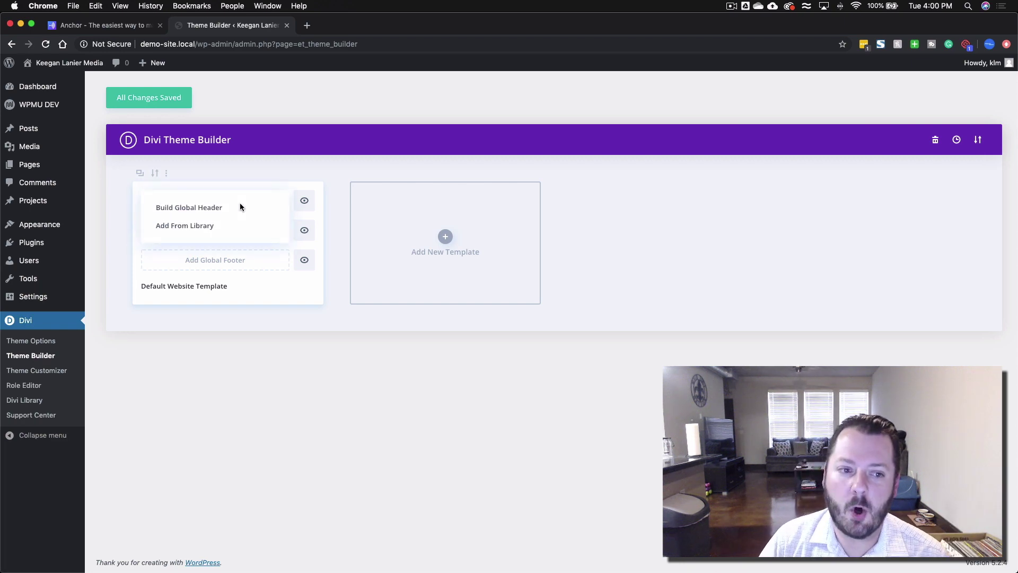
left_click(186, 209)
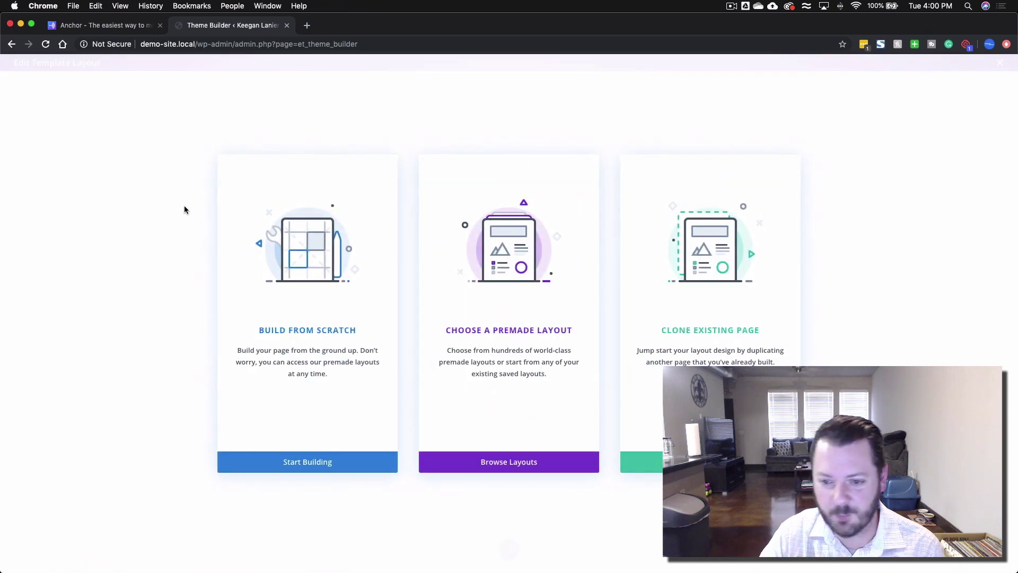
left_click(310, 266)
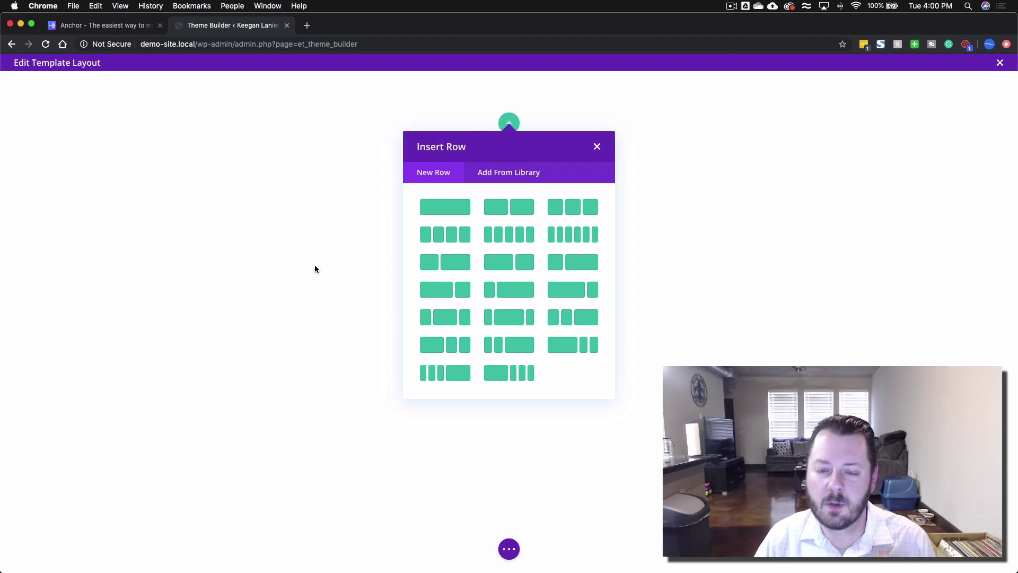
- Insert a single-column row in the header layout and add a Menu module to it
left_click(445, 210)
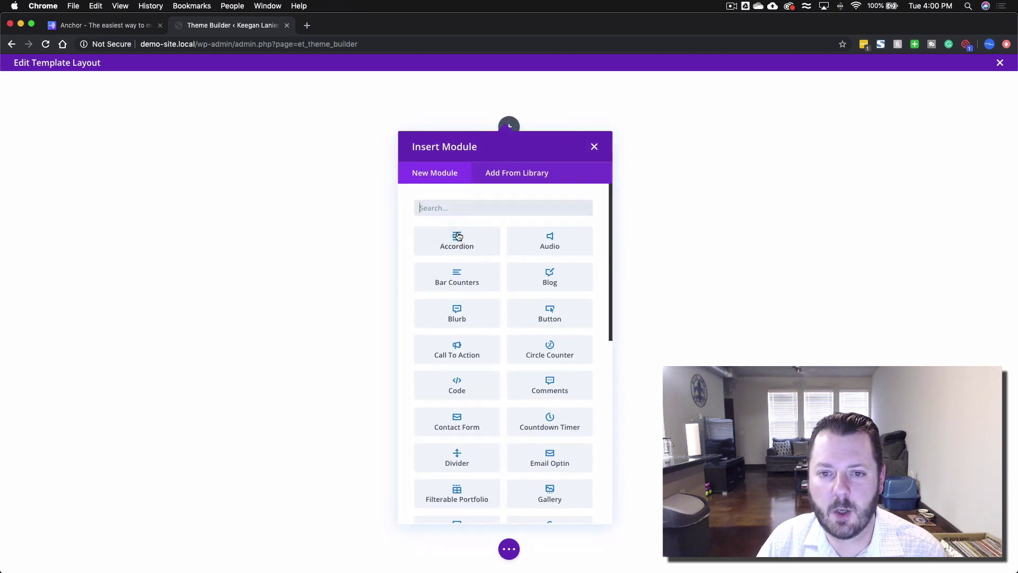
type("menu")
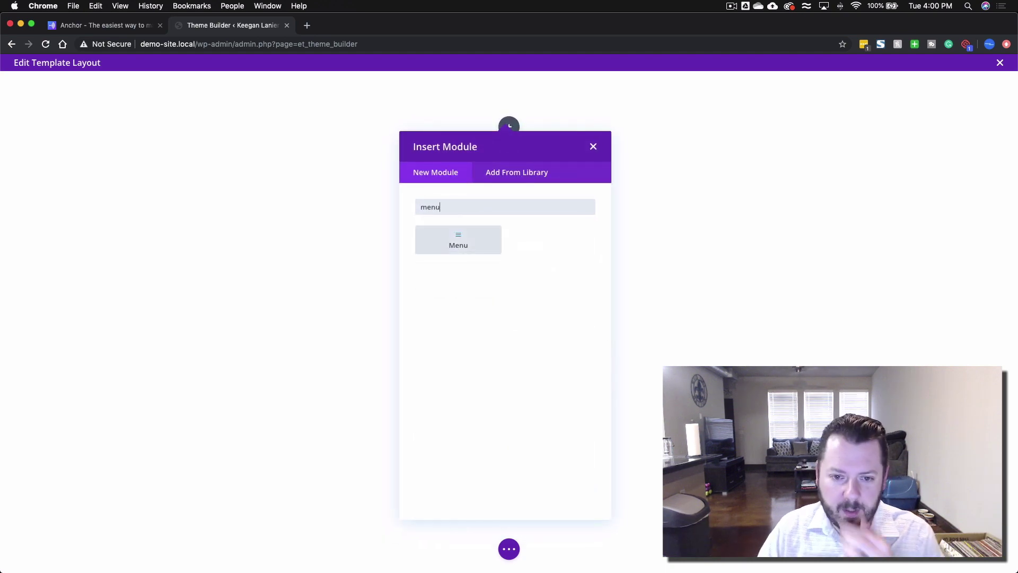
left_click(469, 229)
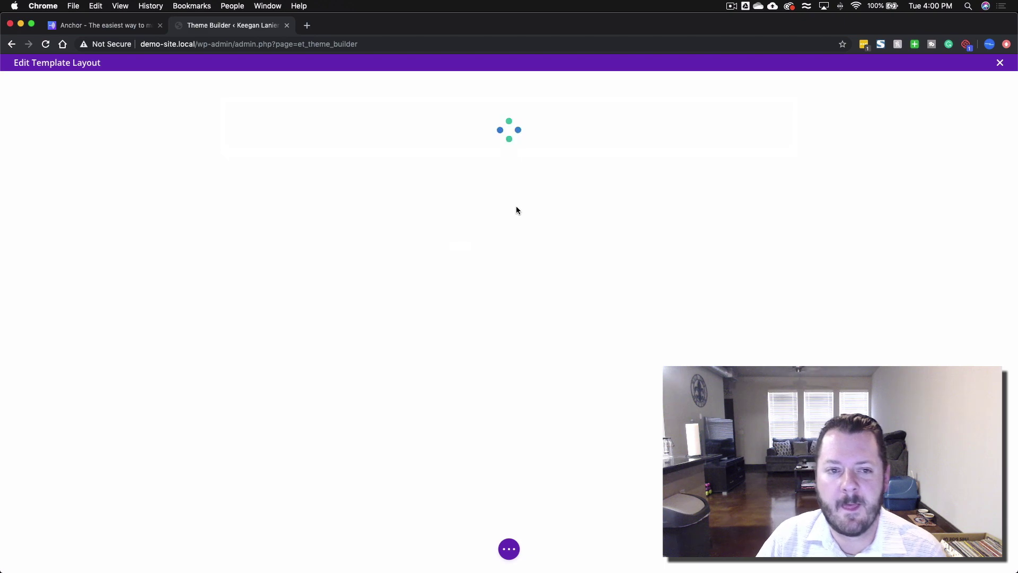
- Use the dynamic Site Logo as the Menu module's logo and save the module
left_click(711, 280)
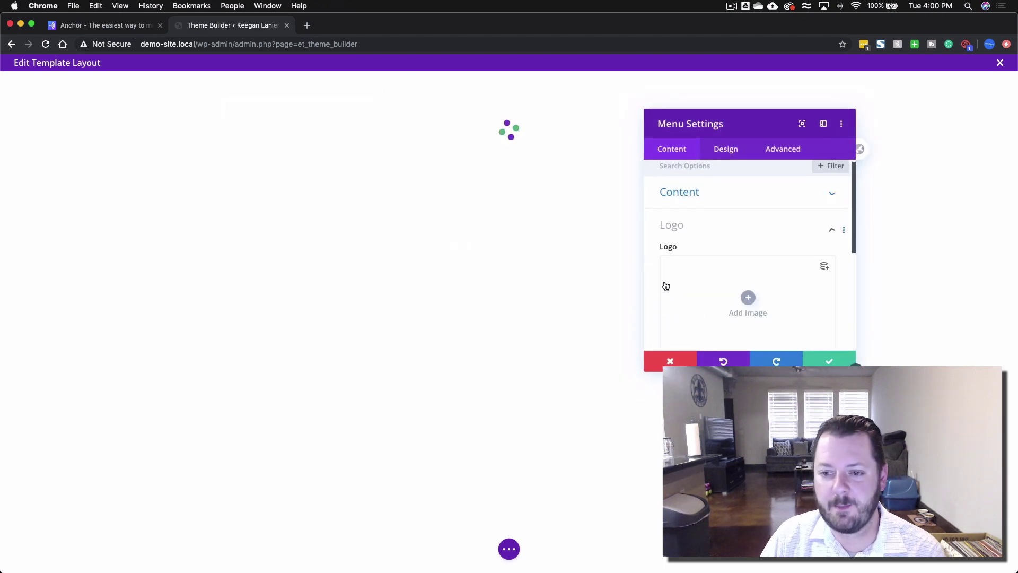
left_click(824, 217)
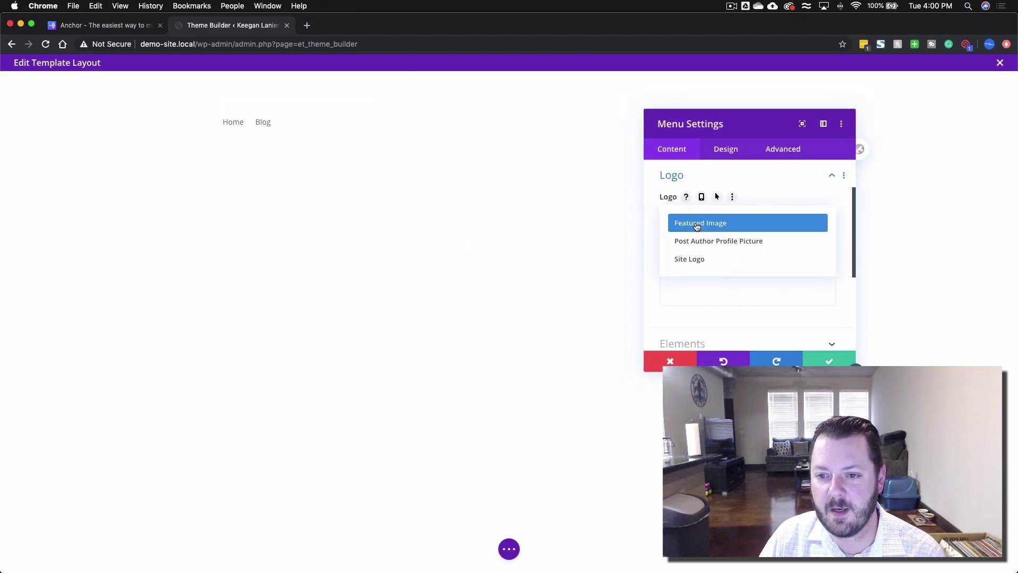
left_click(684, 258)
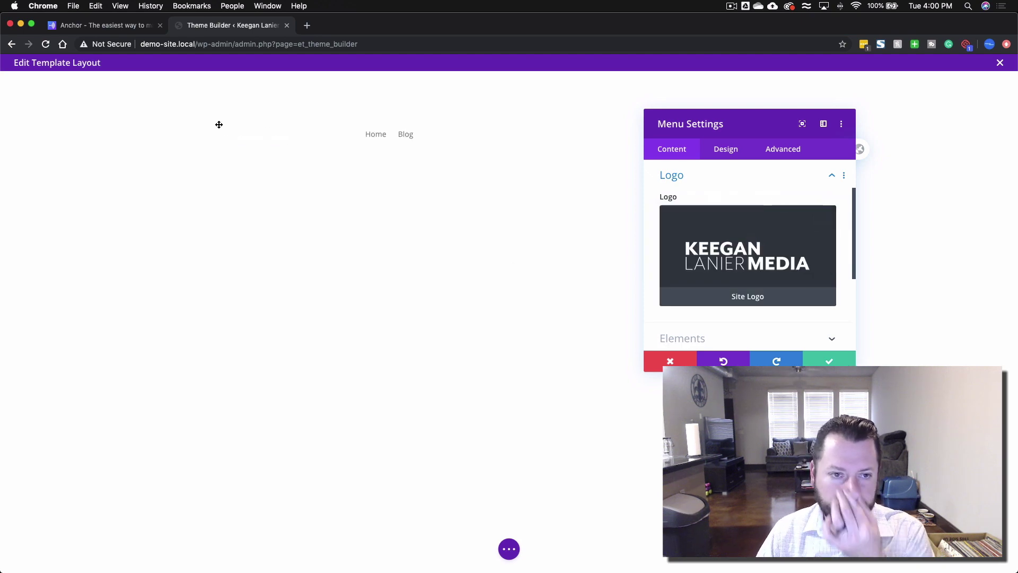
left_click(822, 360)
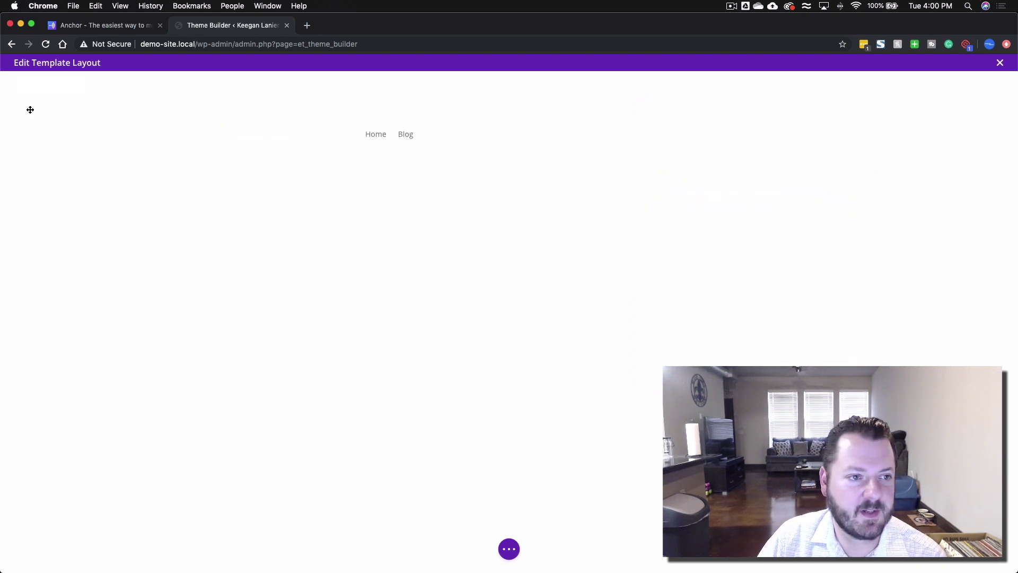
- Give the header section a background color of #333333, darken it to a near-black grey, and save the section settings
left_click(28, 83)
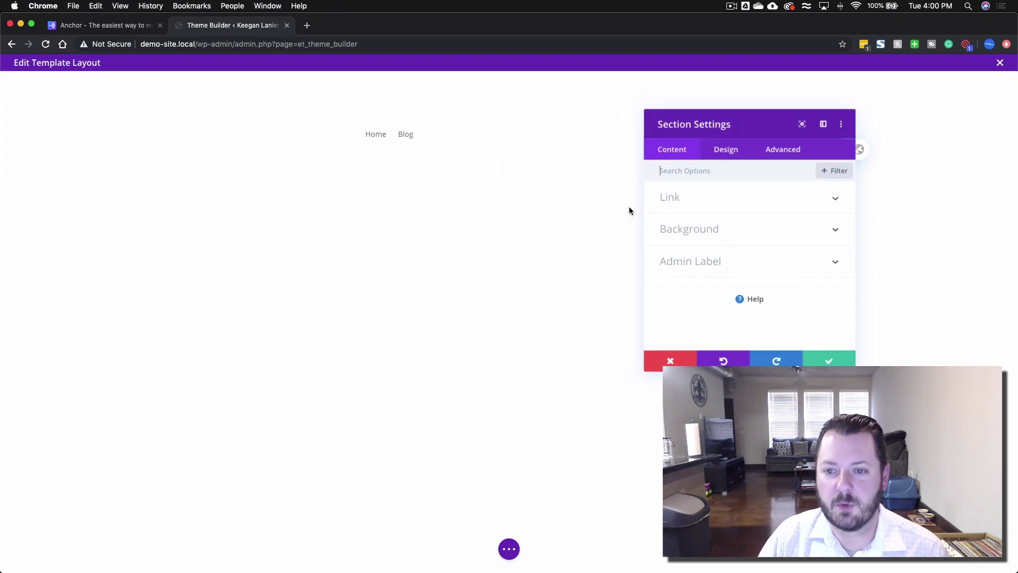
left_click(719, 234)
scroll(695, 270, "down", 3)
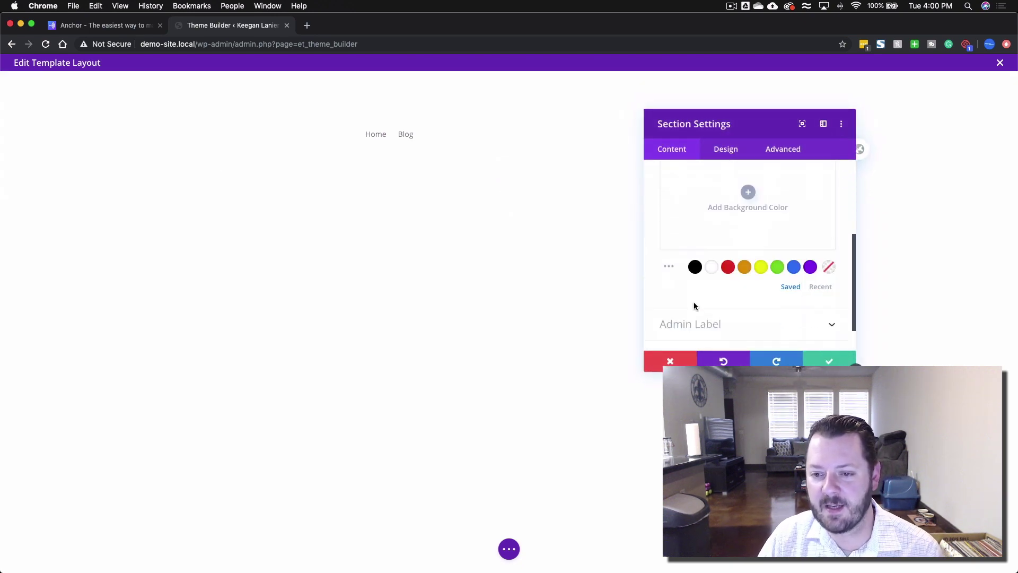
left_click(745, 194)
left_click(694, 265)
scroll(695, 181, "up", 1)
left_click(679, 201)
type("#333333")
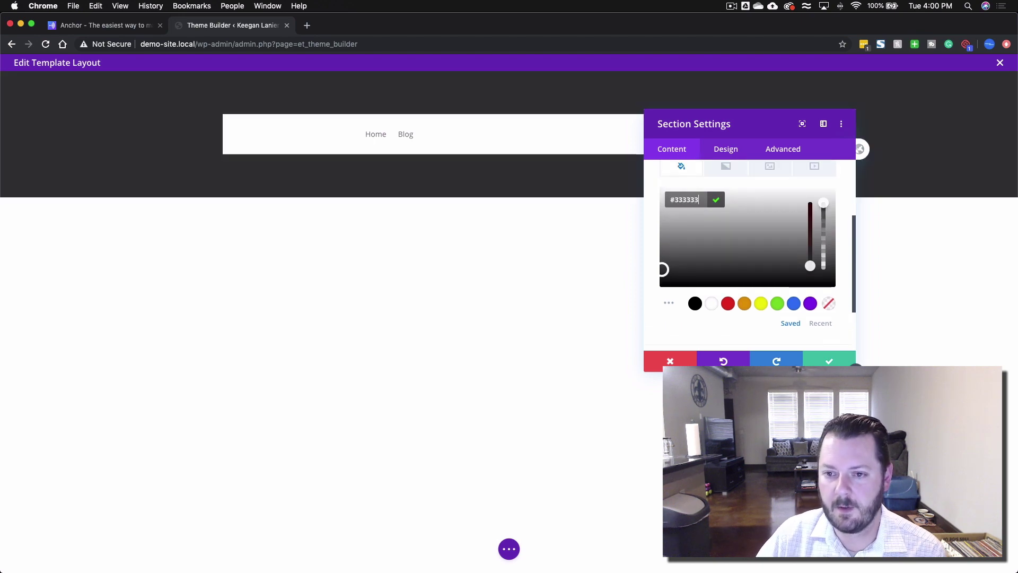
key("Return")
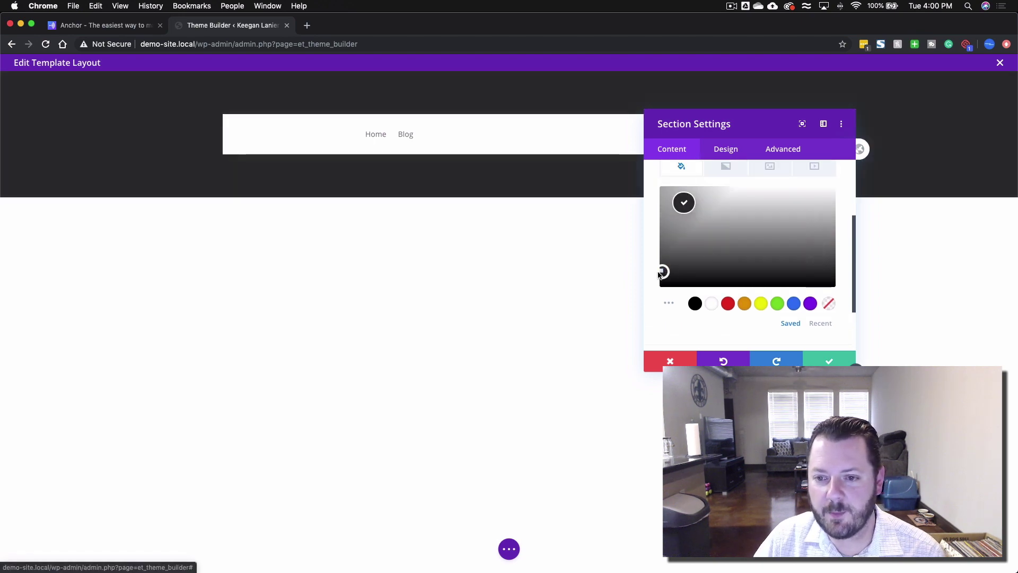
left_click_drag(655, 276, 653, 279)
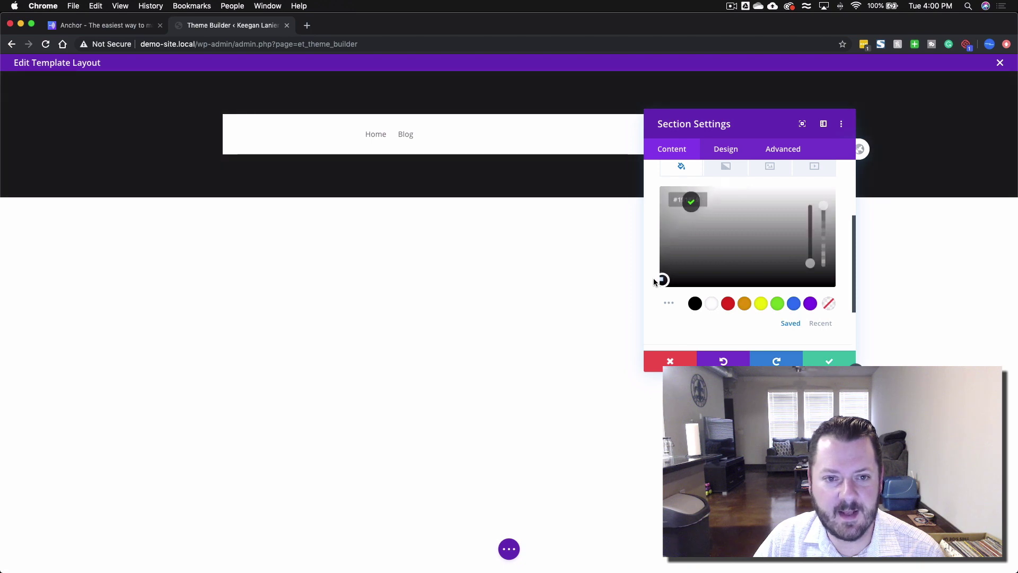
key("Return")
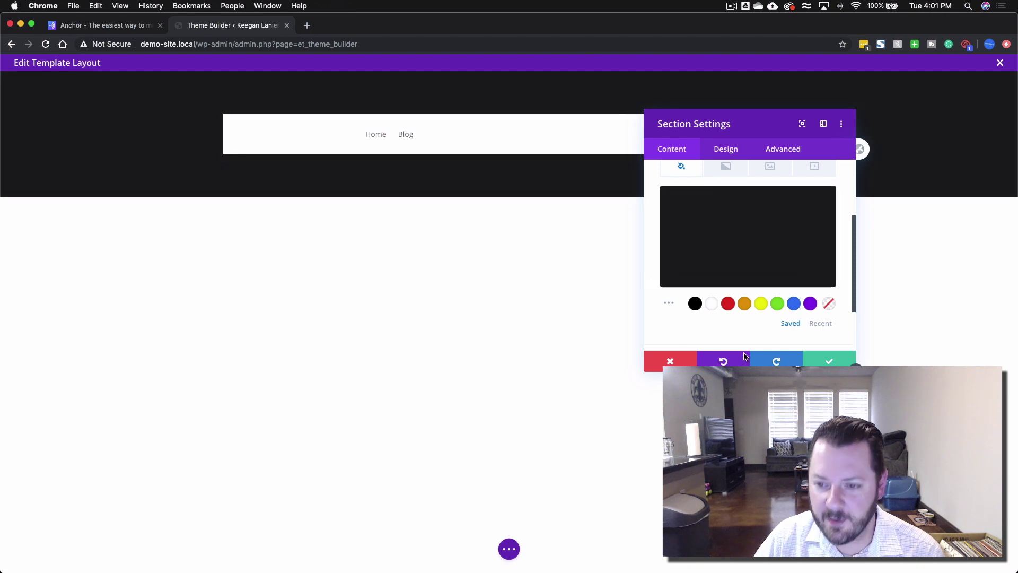
left_click(829, 361)
- Remove the white background color from the Menu module
mouse_move(269, 123)
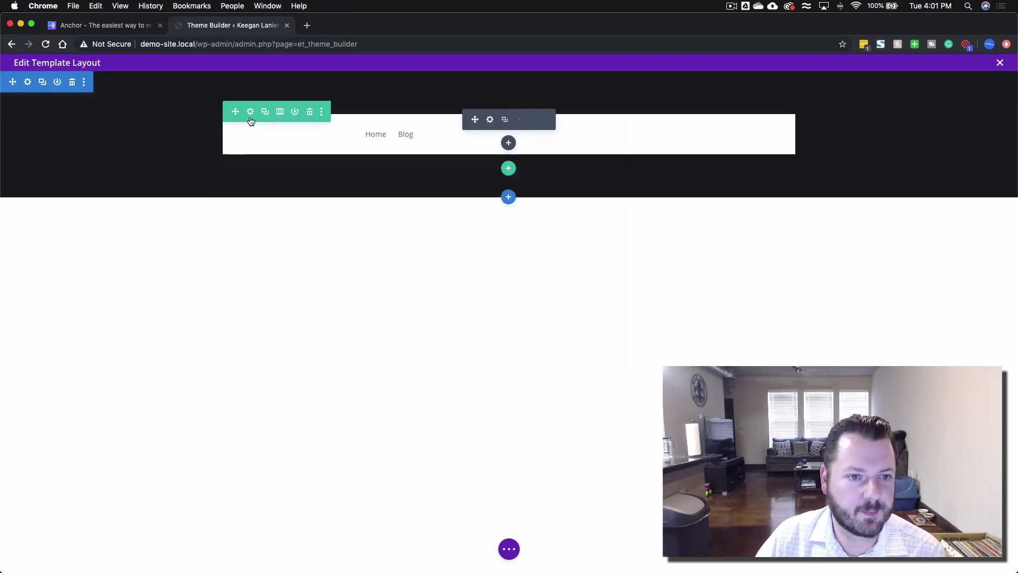
left_click(491, 120)
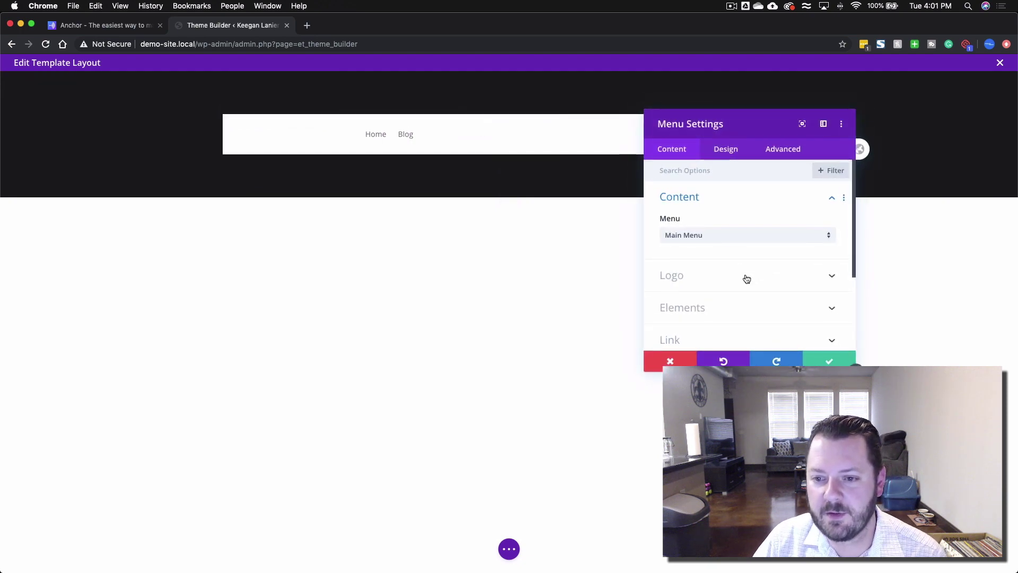
scroll(722, 304, "down", 3)
left_click(720, 255)
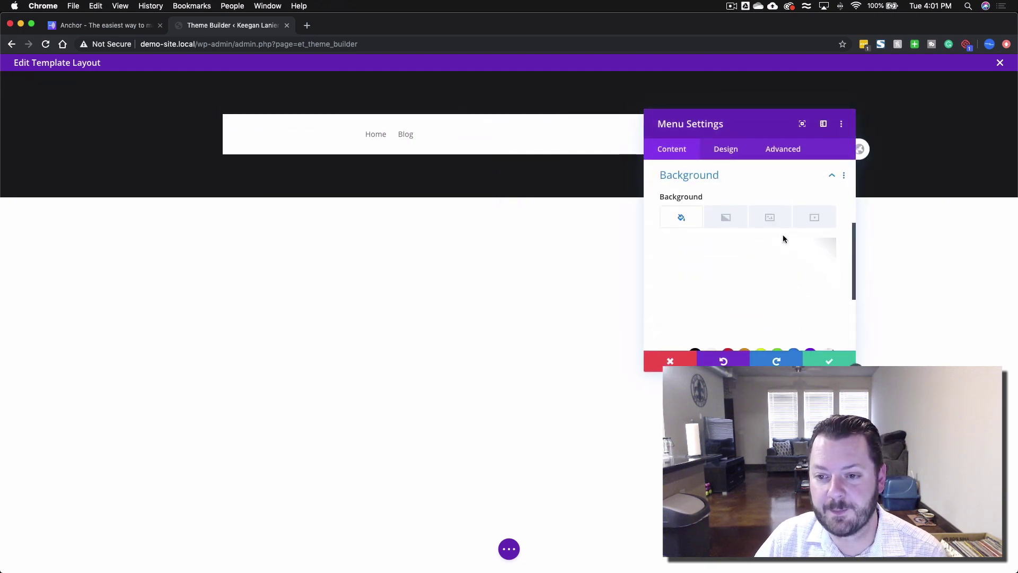
left_click(822, 256)
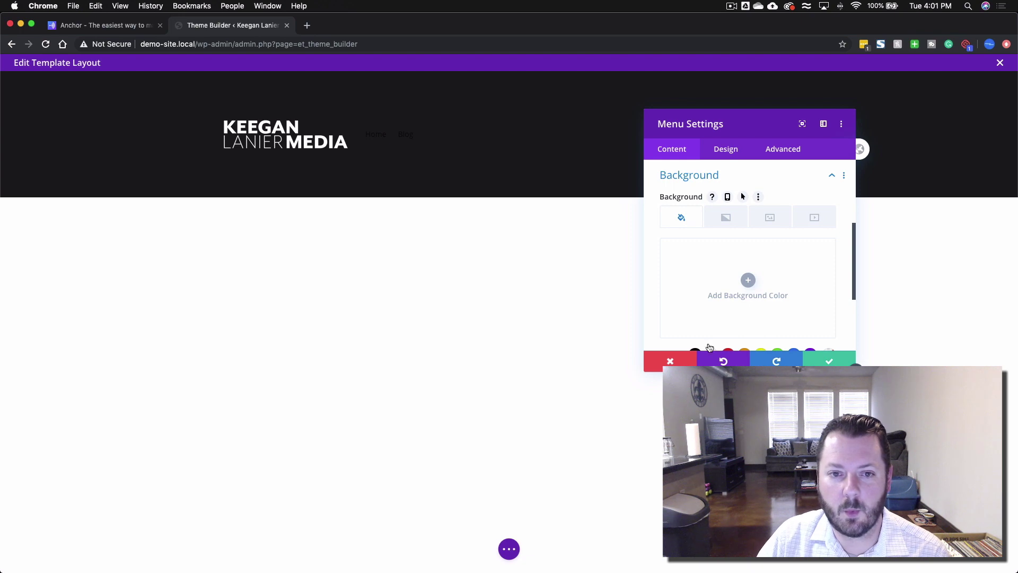
- Set the Menu module's active link color to white (#ffffff) in its Menu Text design settings
scroll(711, 227, "up", 3)
scroll(711, 227, "up", 1)
left_click(726, 151)
left_click(724, 230)
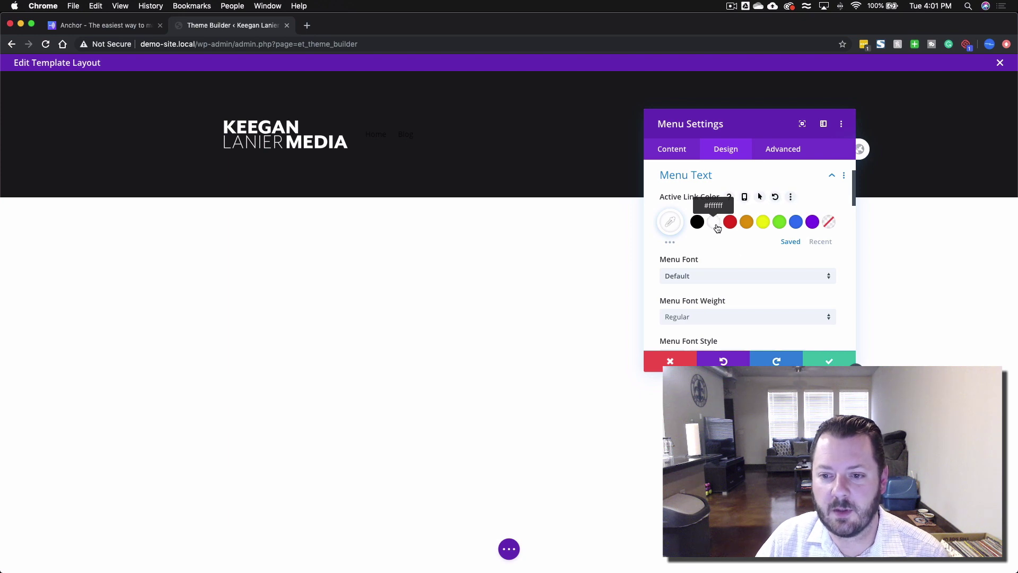
- Set the Menu module's menu text color to white
left_click(718, 175)
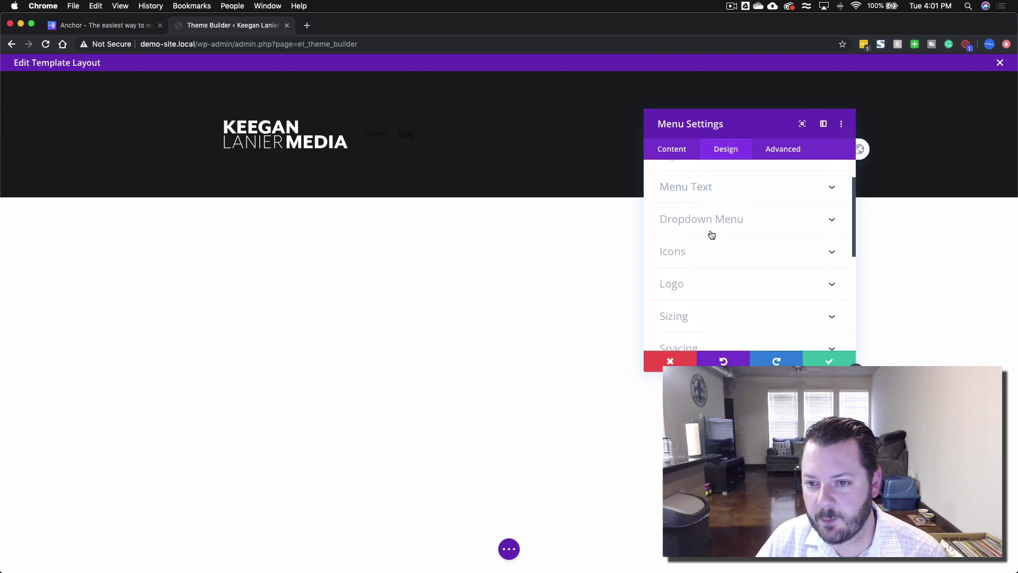
scroll(711, 235, "up", 2)
left_click(689, 198)
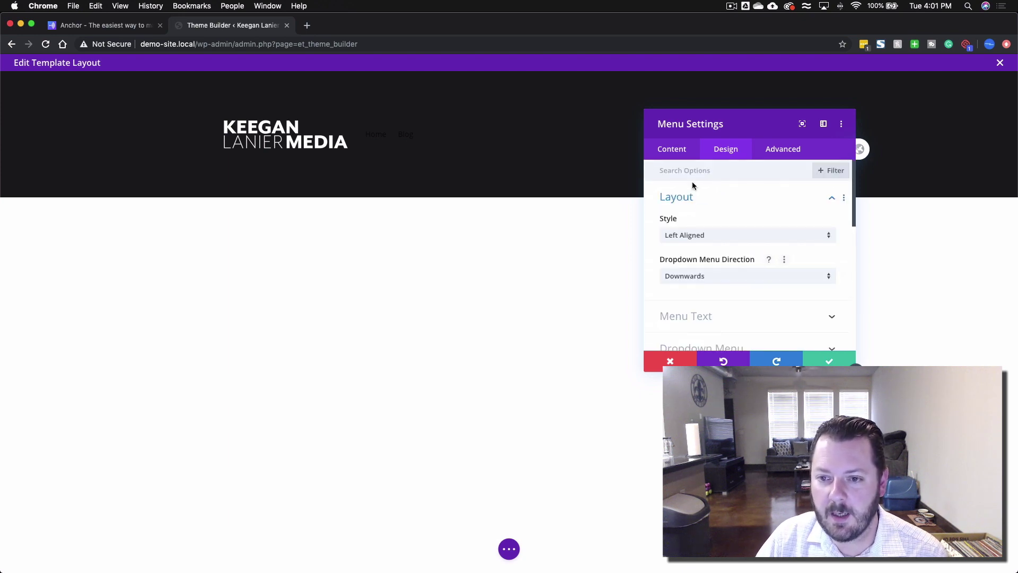
left_click(705, 206)
scroll(722, 239, "down", 2)
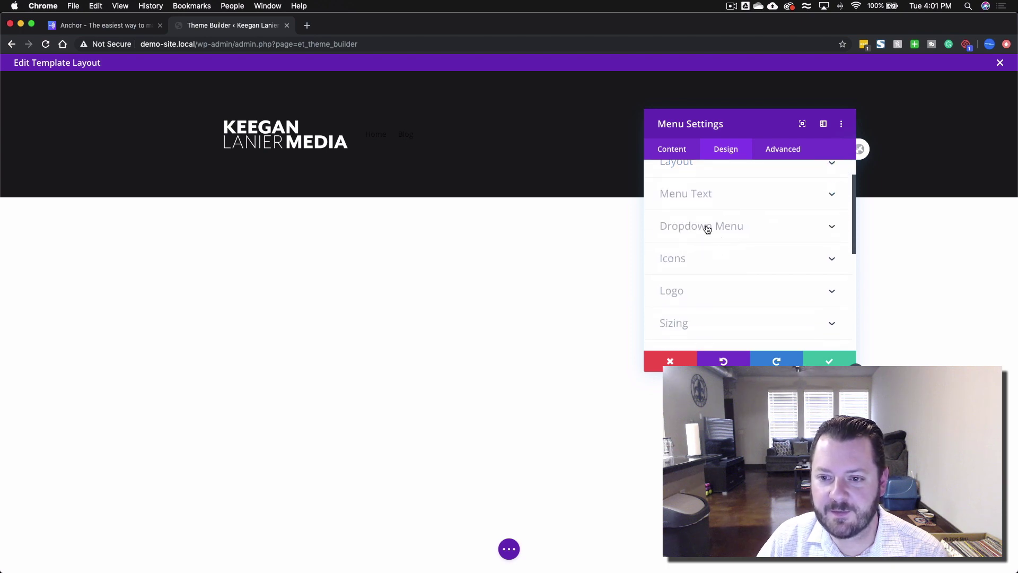
scroll(700, 229, "down", 5)
scroll(710, 245, "up", 6)
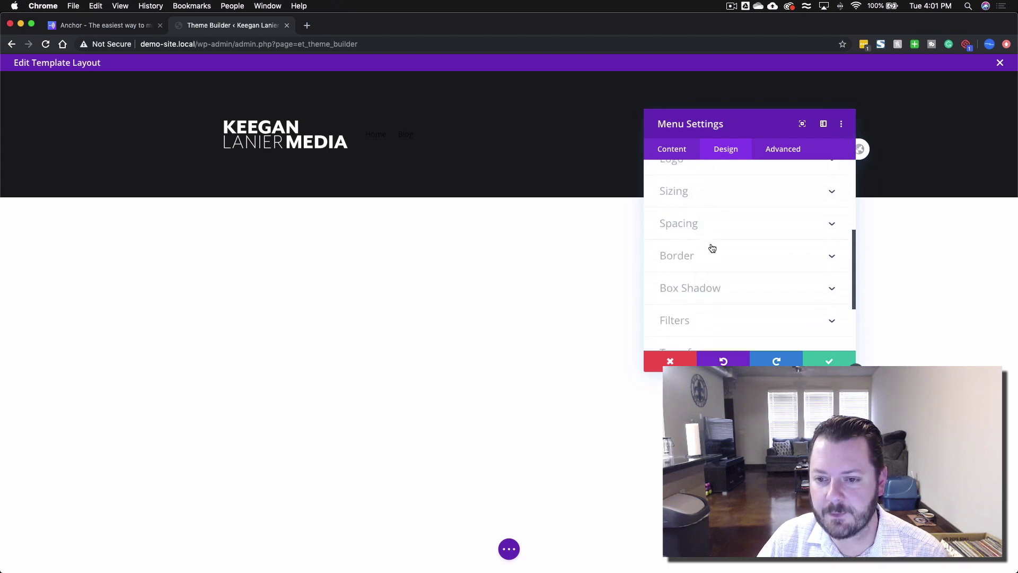
left_click(715, 238)
scroll(744, 245, "down", 3)
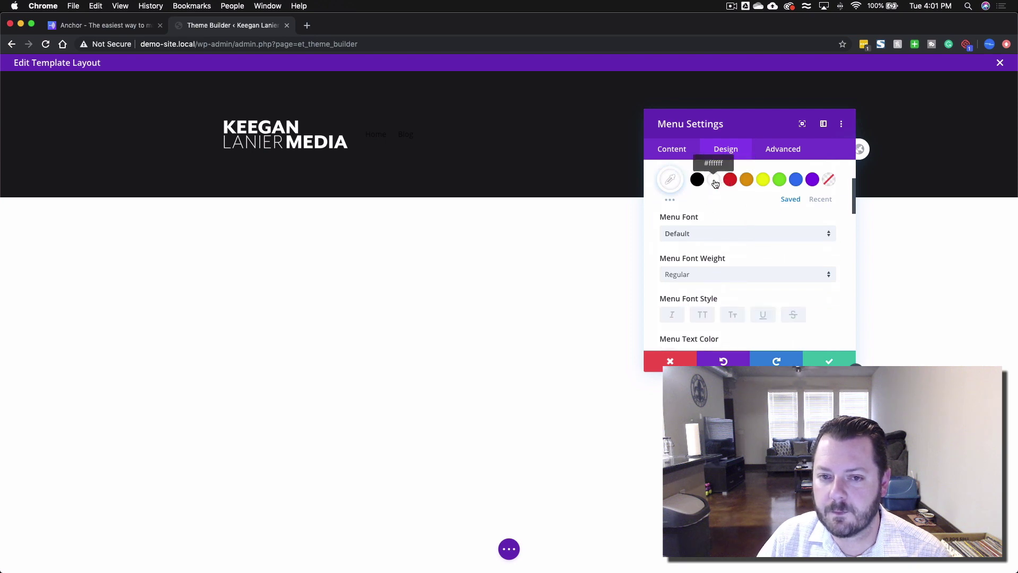
scroll(751, 219, "down", 3)
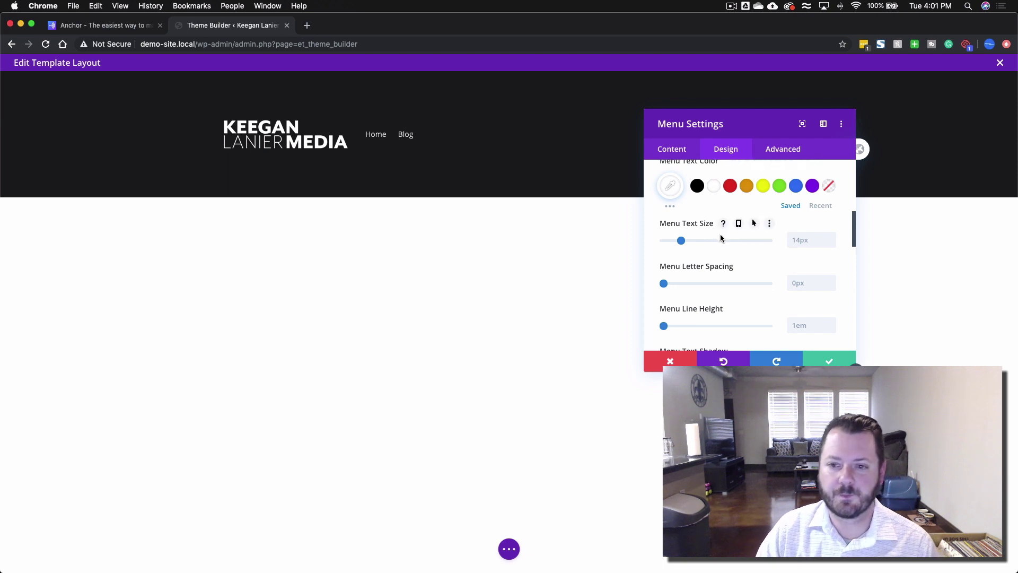
scroll(723, 237, "up", 2)
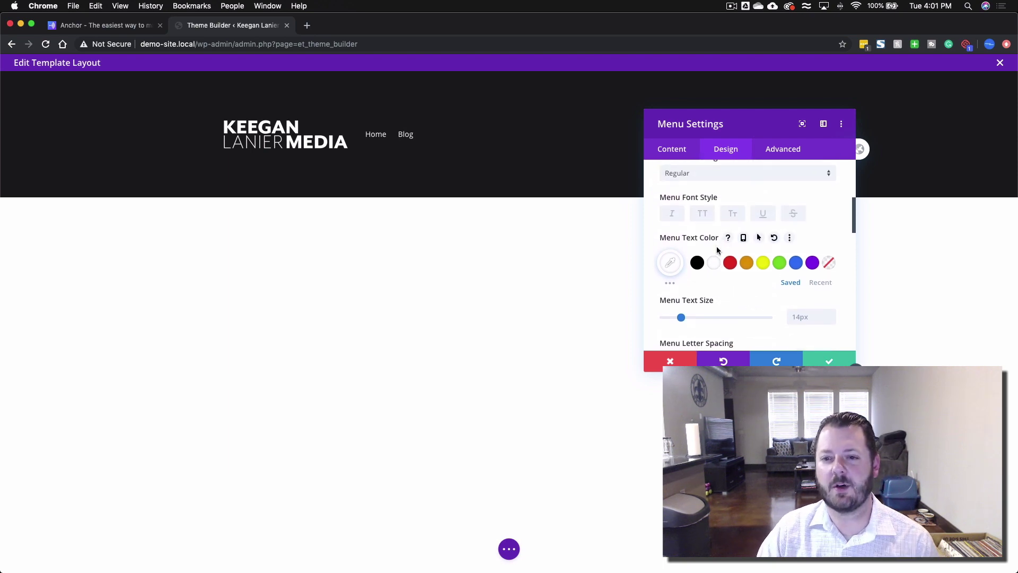
- Examine the Menu module's logo design options, including border styles, box shadow and image filters
scroll(718, 248, "up", 5)
left_click(696, 247)
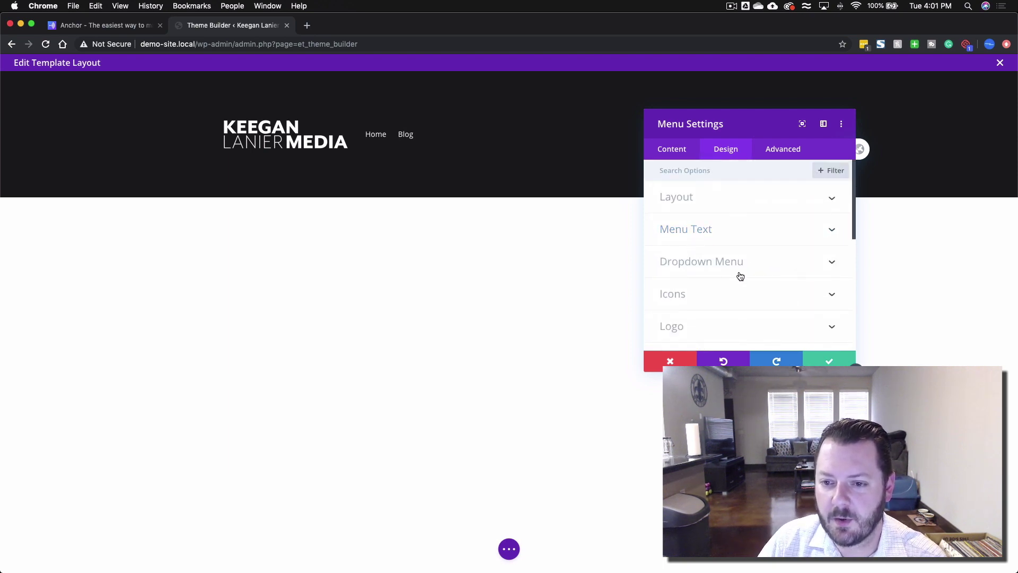
scroll(716, 280, "down", 2)
left_click(693, 284)
scroll(732, 279, "down", 5)
scroll(737, 279, "down", 5)
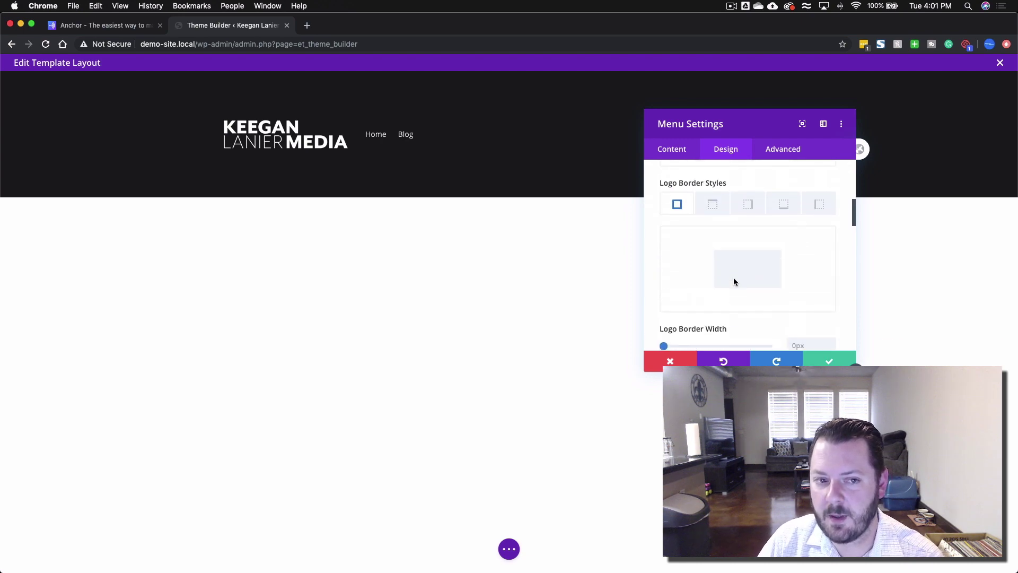
scroll(734, 284, "down", 10)
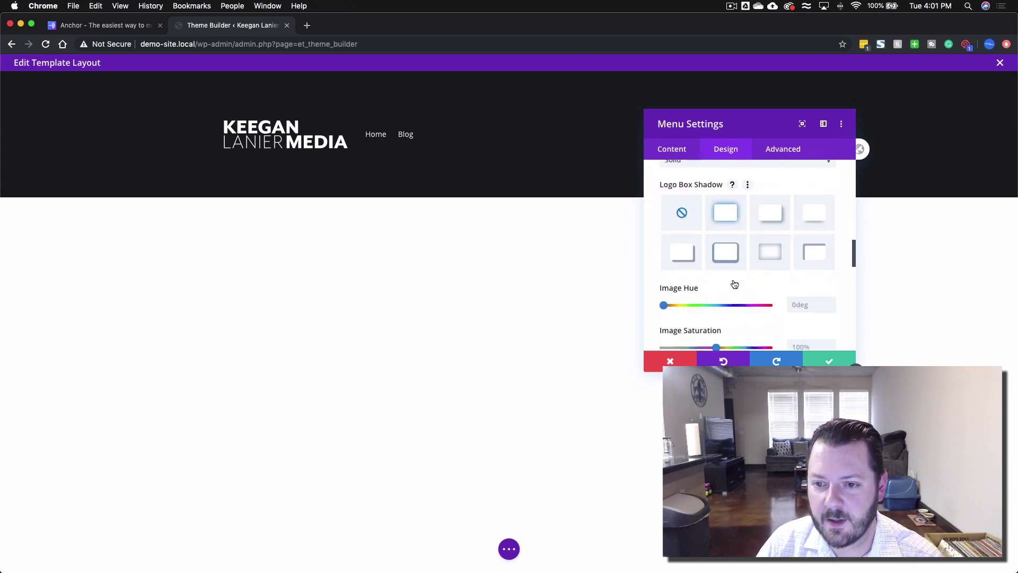
scroll(775, 241, "down", 3)
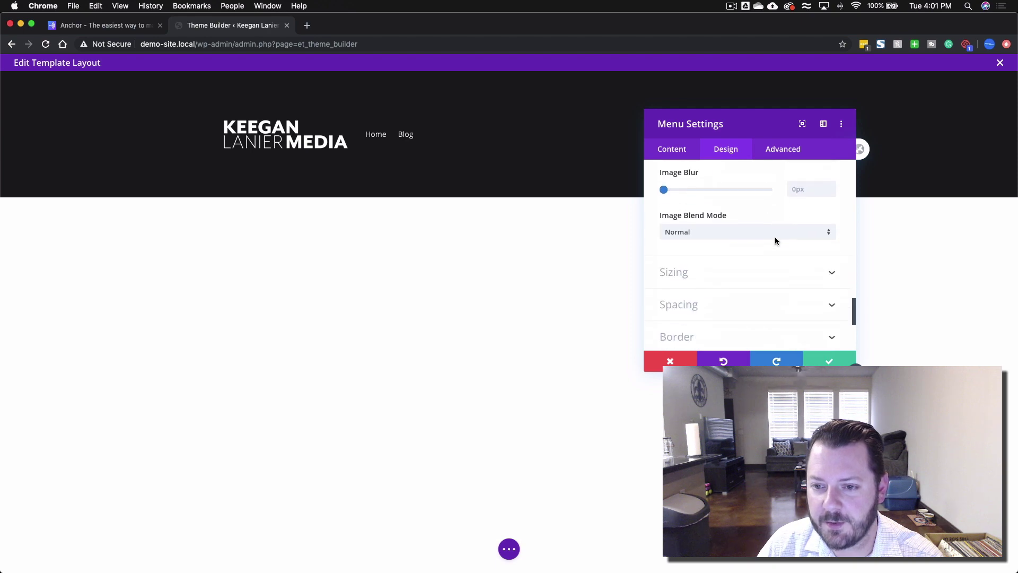
scroll(762, 239, "up", 20)
left_click(709, 342)
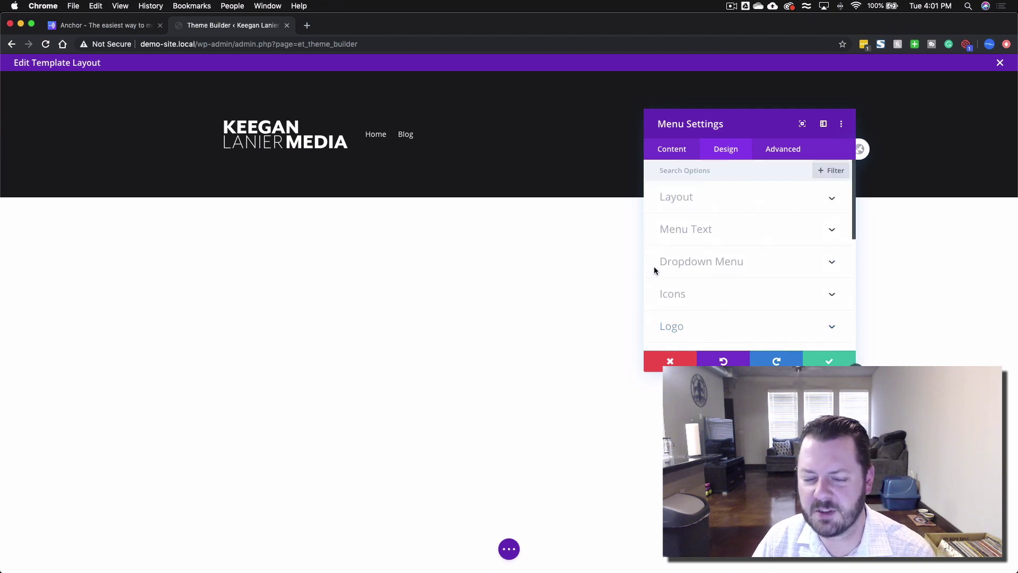
- Review the Menu module's Menu Text options, from the active link color through the font settings
scroll(661, 265, "down", 1)
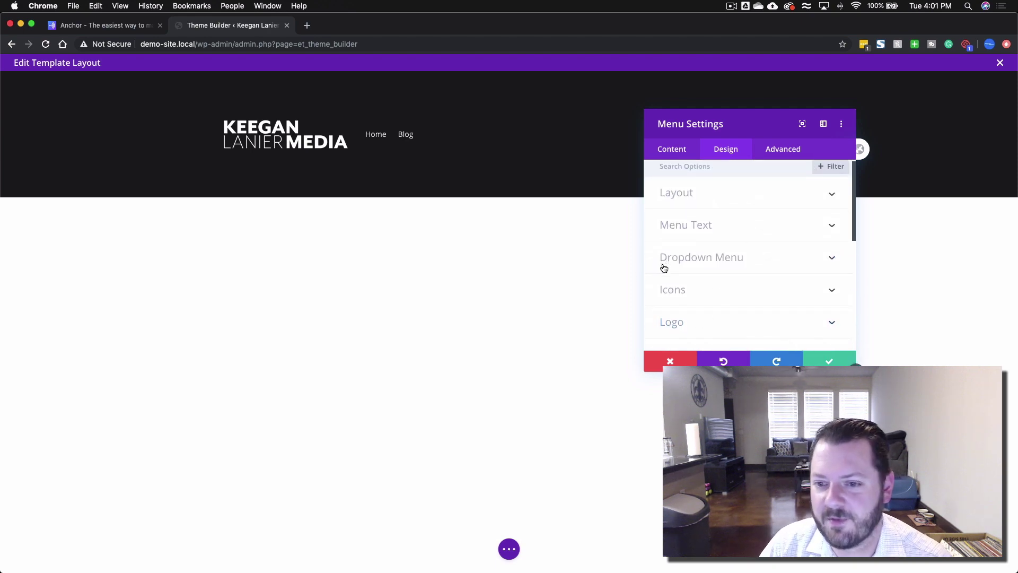
left_click(727, 225)
scroll(731, 249, "down", 3)
scroll(730, 249, "up", 2)
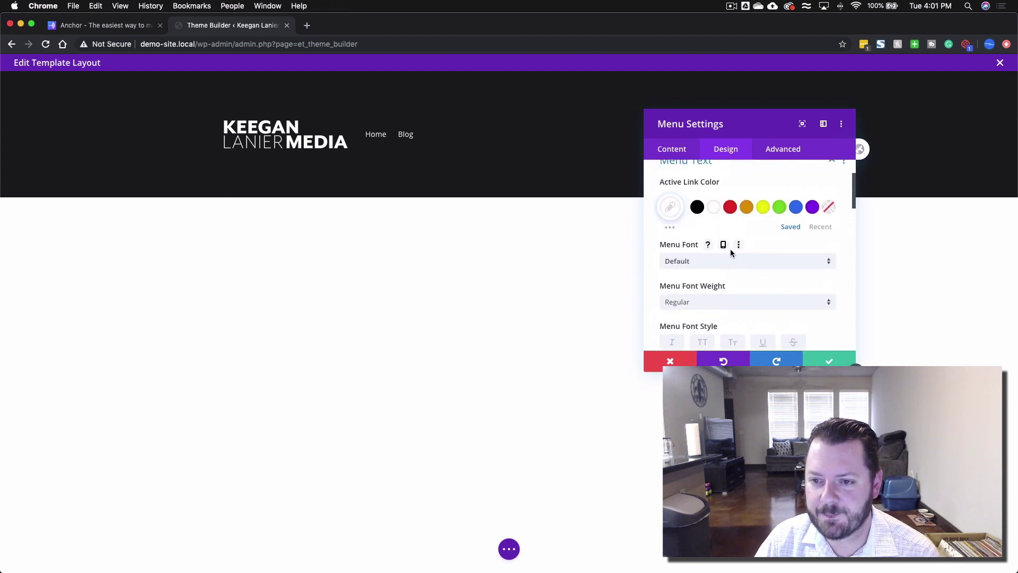
scroll(733, 227, "down", 3)
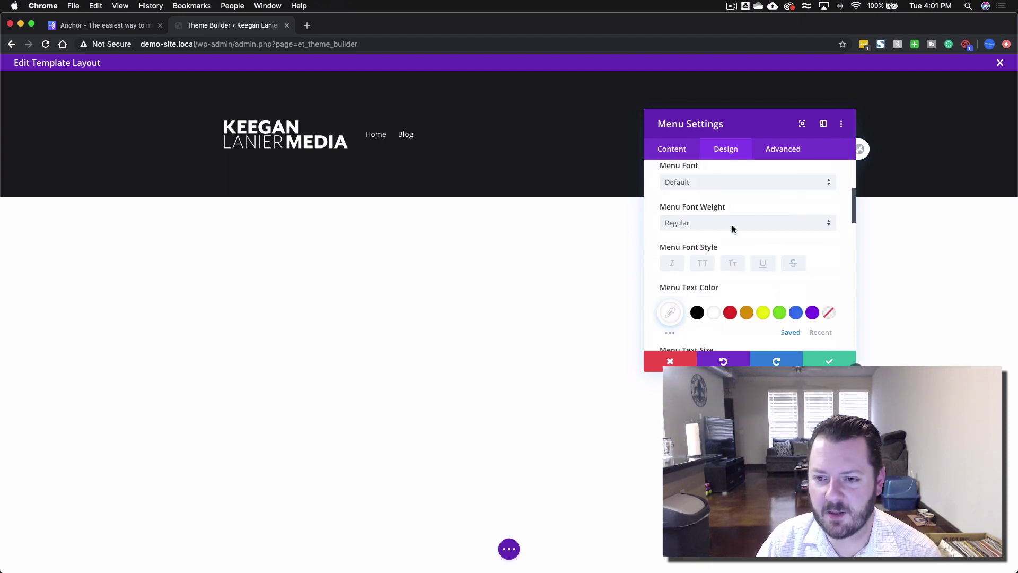
scroll(732, 228, "down", 8)
scroll(709, 214, "down", 5)
scroll(709, 213, "up", 8)
scroll(709, 213, "down", 3)
scroll(709, 213, "up", 3)
scroll(710, 213, "down", 3)
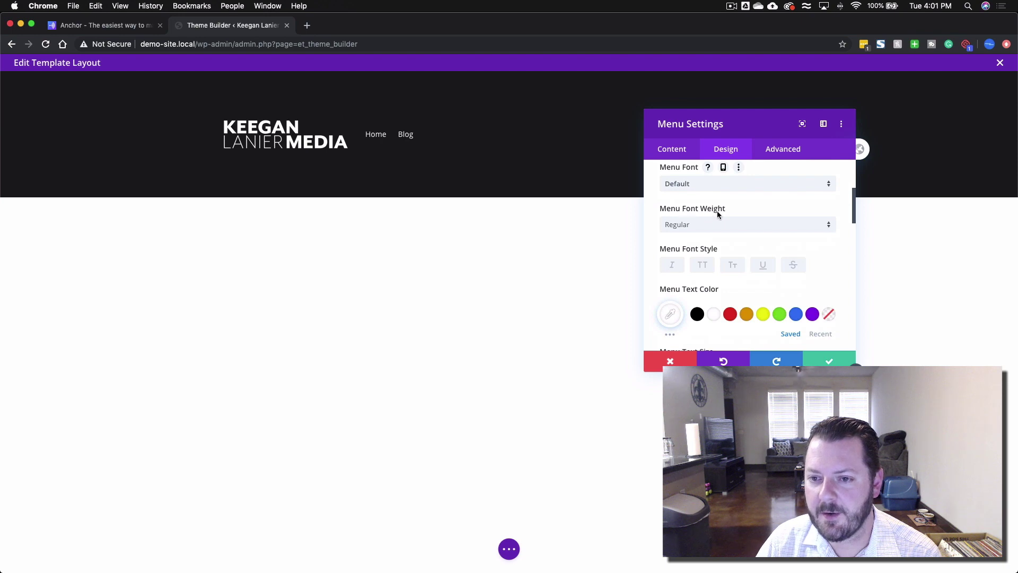
- Compare the Semi Bold and Bold menu font weights and set the weight to Semi Bold
left_click(717, 225)
left_click(732, 269)
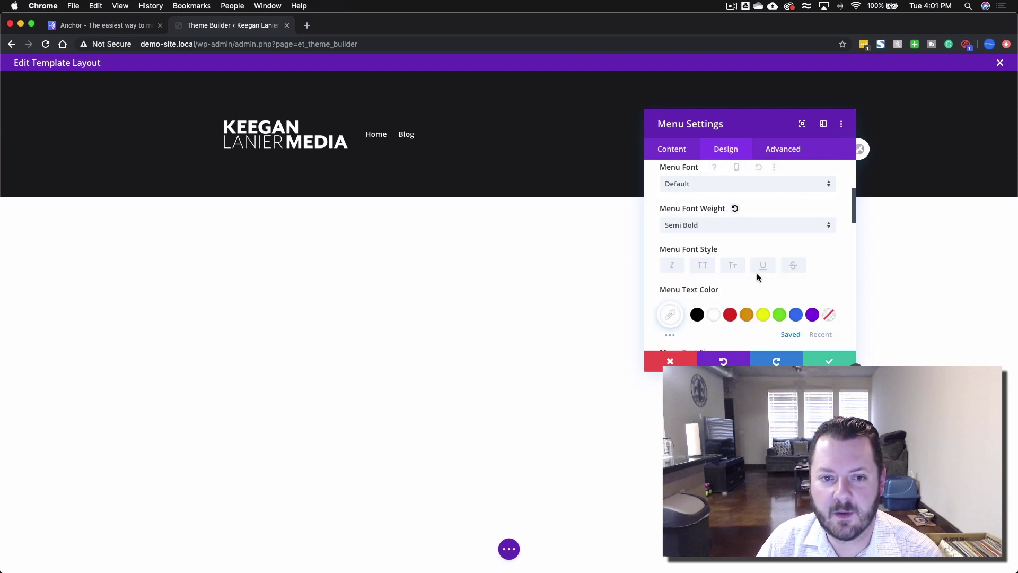
left_click(720, 227)
left_click(709, 287)
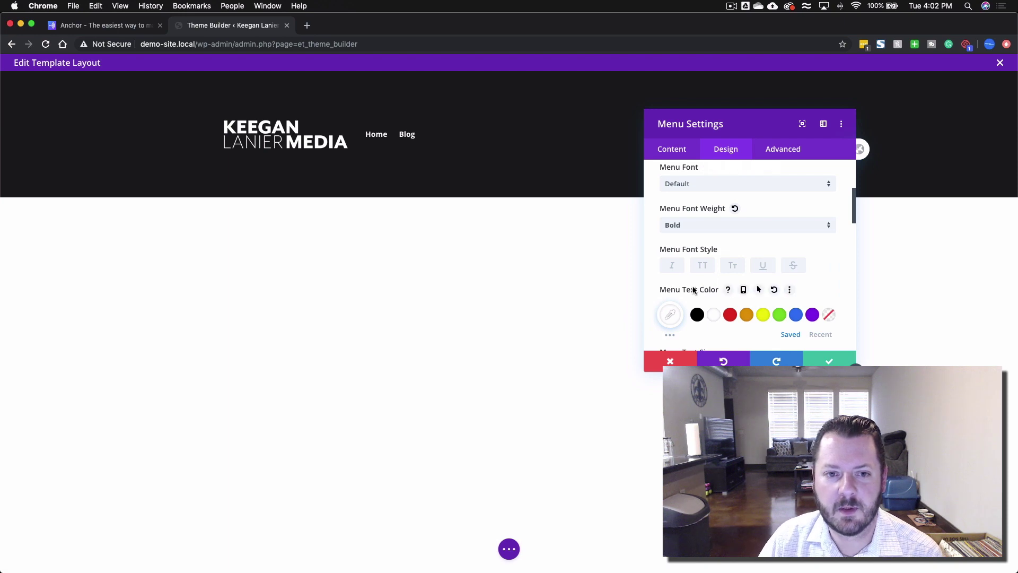
left_click(701, 226)
left_click(705, 273)
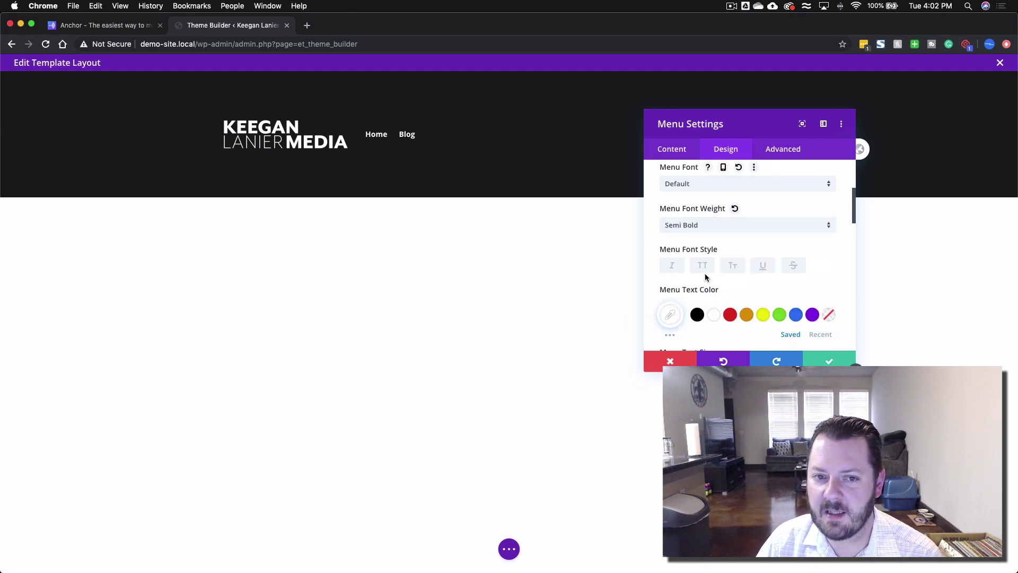
scroll(702, 270, "up", 1)
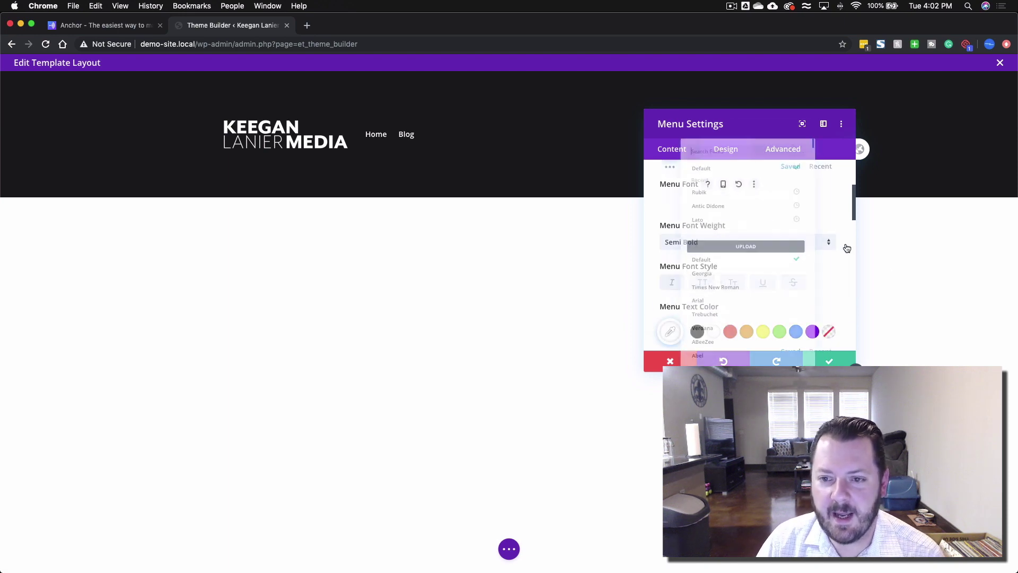
- Set the menu font to Rubik, try the Light weight, and set the font weight to Regular
left_click(760, 156)
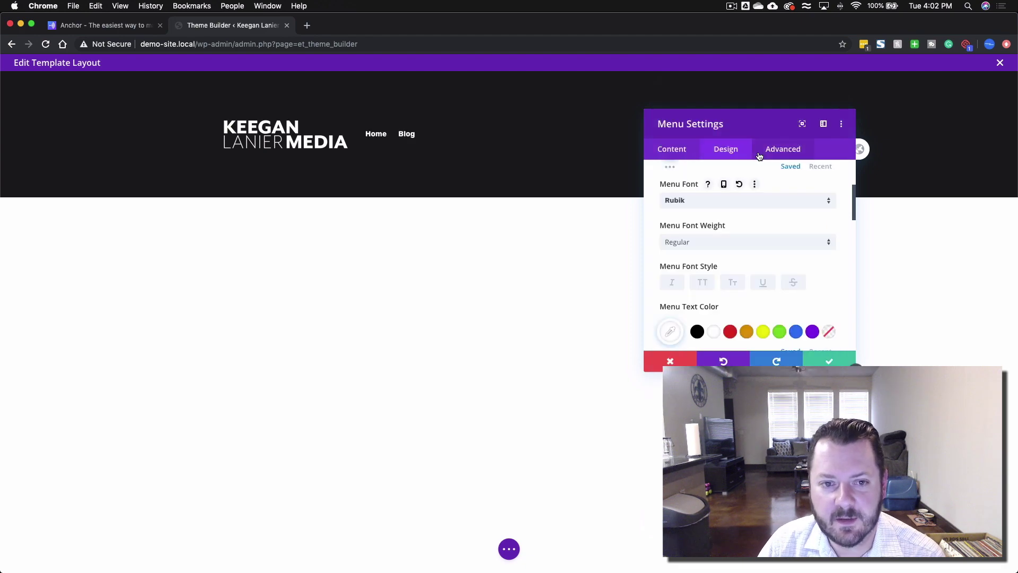
left_click(736, 242)
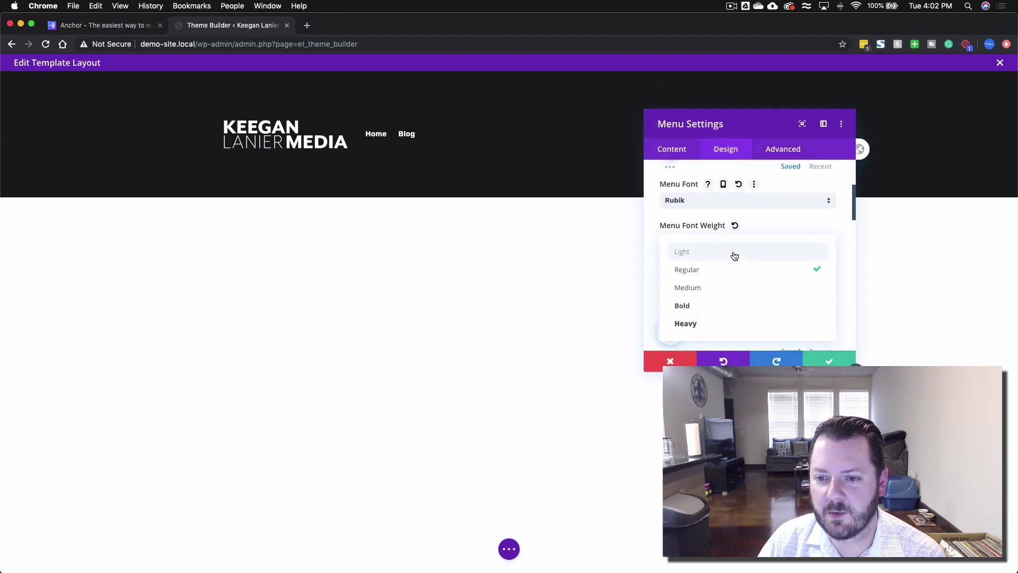
left_click(732, 252)
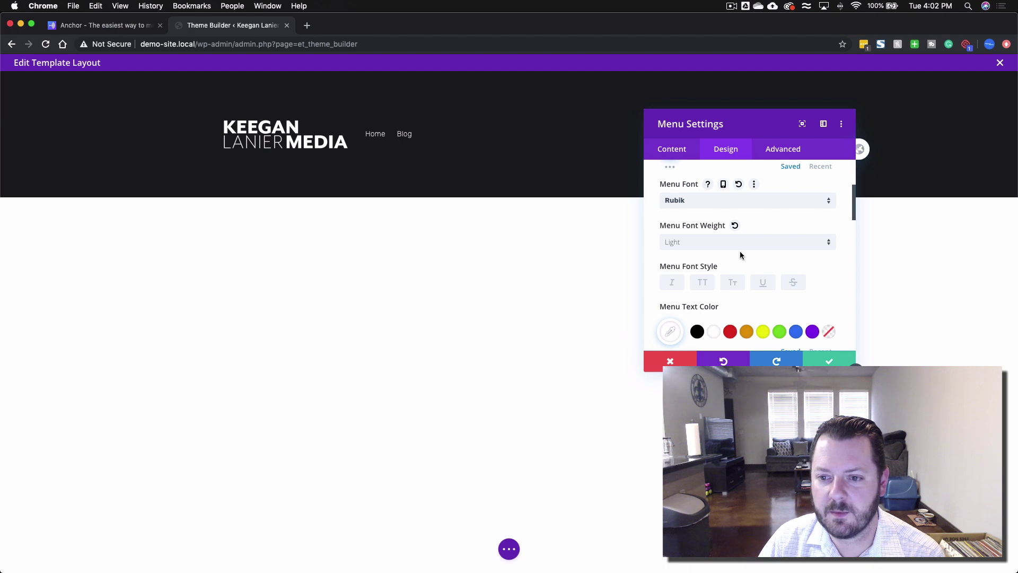
left_click(742, 243)
left_click(727, 268)
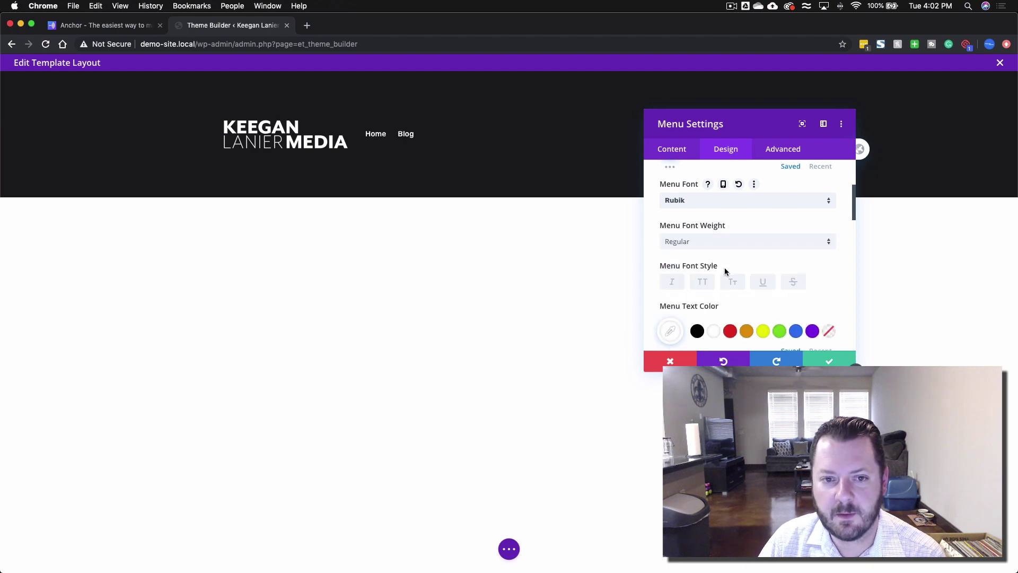
- Set the menu letter spacing to 1px and the menu text size to 19px
scroll(750, 270, "down", 5)
left_click(830, 264)
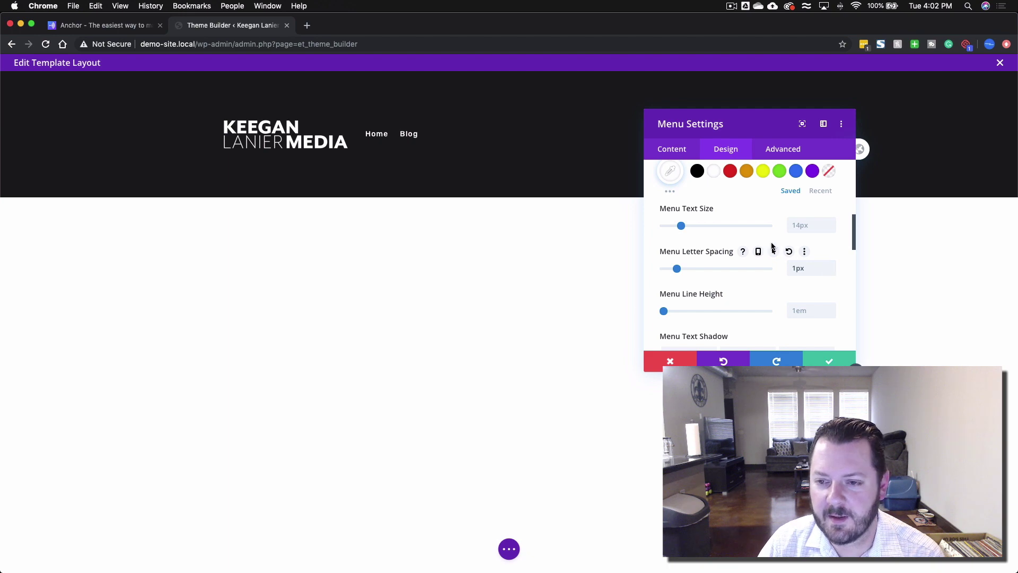
scroll(773, 248, "up", 1)
left_click(831, 233)
left_click(831, 234)
left_click(831, 234)
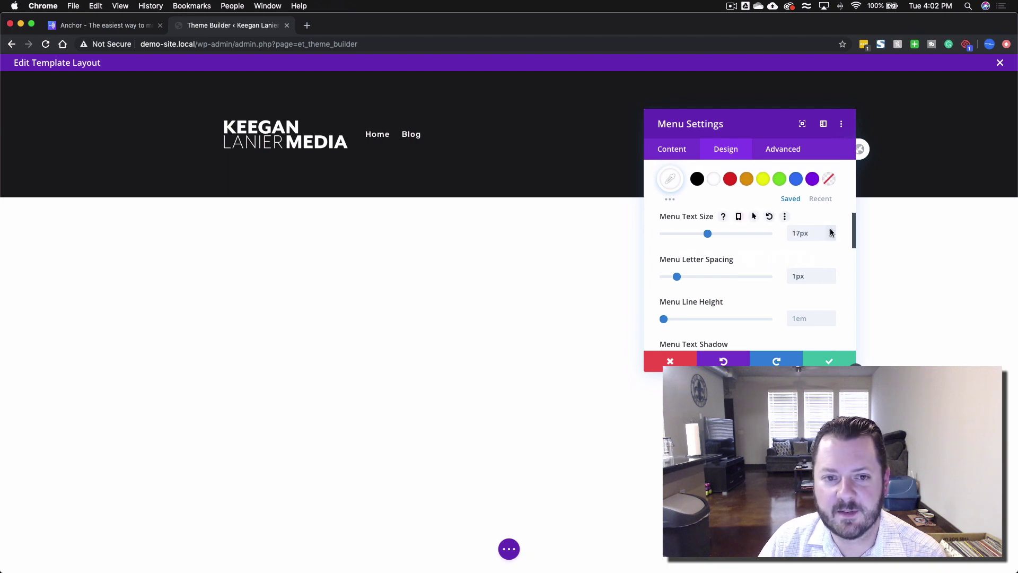
left_click(831, 233)
left_click(831, 233)
left_click(831, 233)
left_click(831, 234)
left_click(831, 234)
left_click(831, 233)
left_click(831, 234)
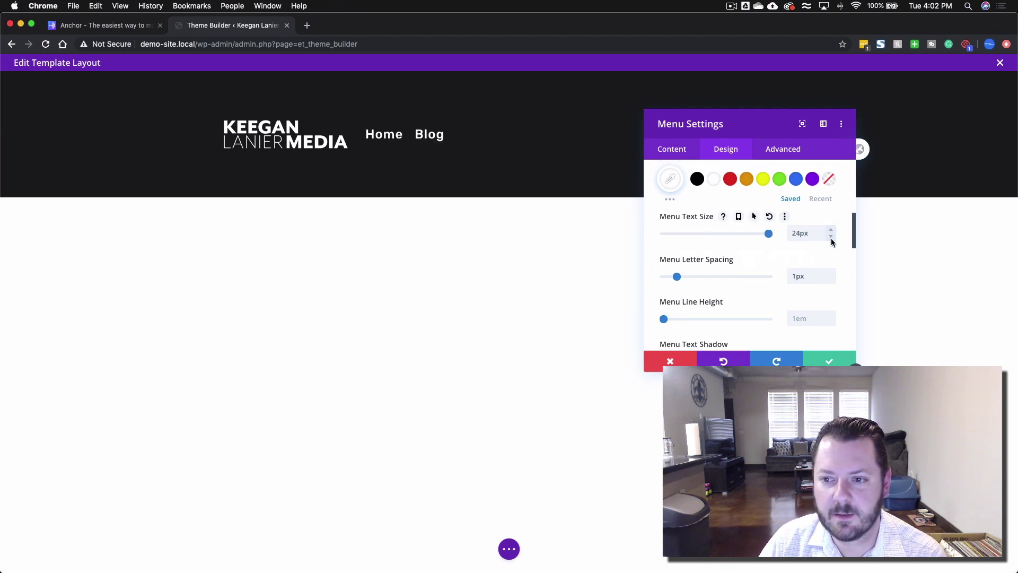
left_click(832, 239)
left_click(831, 239)
left_click(832, 240)
left_click(832, 240)
- Change the menu font to Lato
scroll(814, 234, "up", 3)
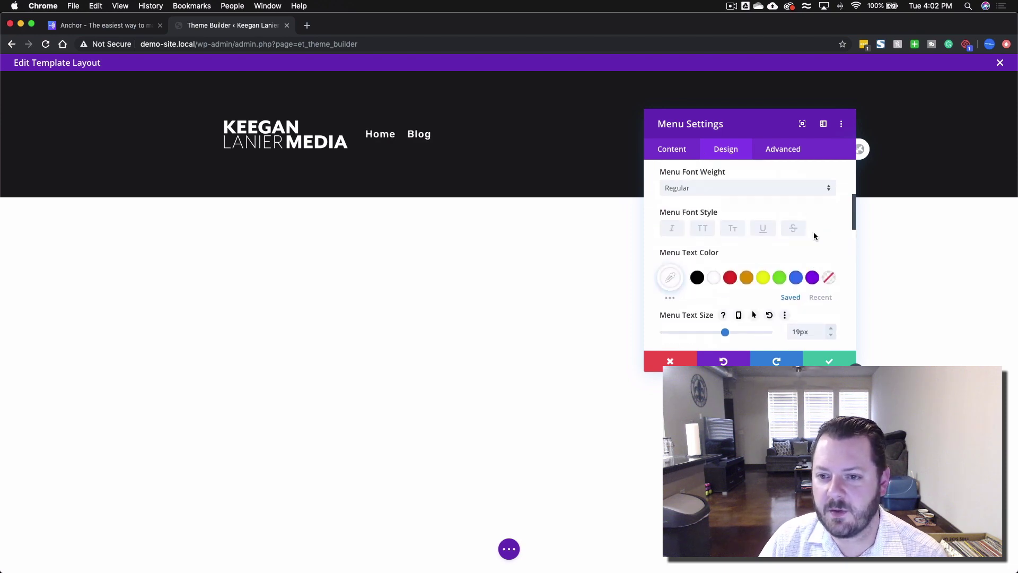
scroll(693, 189, "up", 1)
left_click(696, 192)
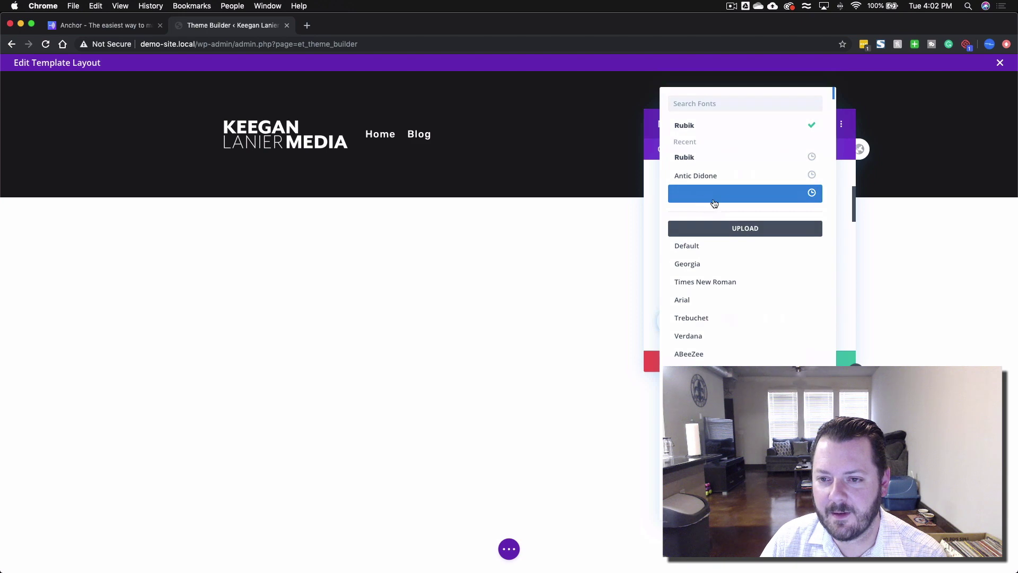
left_click(740, 193)
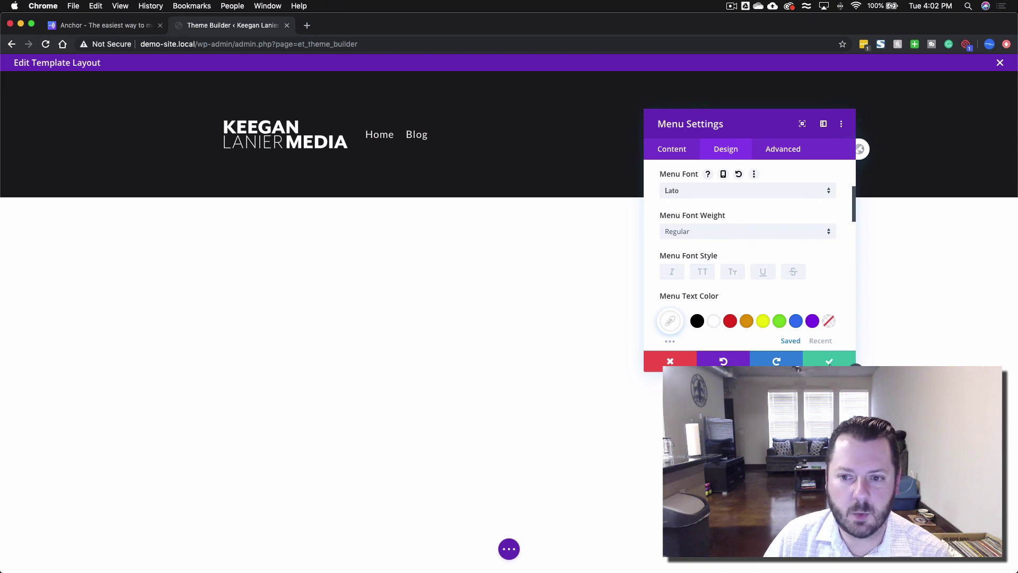
- Try the uppercase font style on the menu text and switch it off again
scroll(803, 313, "down", 3)
scroll(774, 298, "up", 2)
left_click(701, 225)
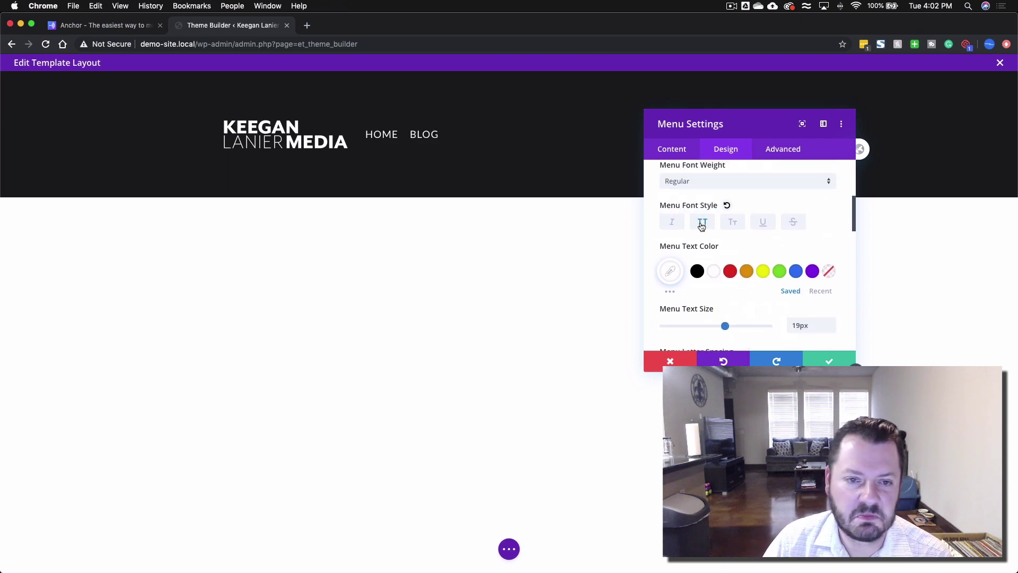
left_click(702, 226)
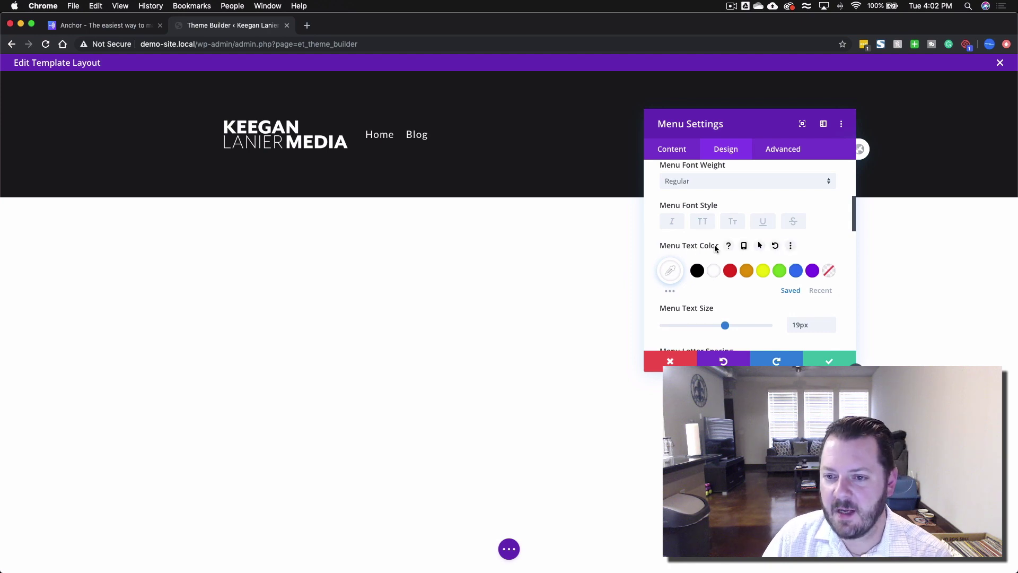
- Lower the menu text color's opacity to get rgba(255,255,255,0.6)
scroll(697, 273, "up", 1)
left_click(673, 299)
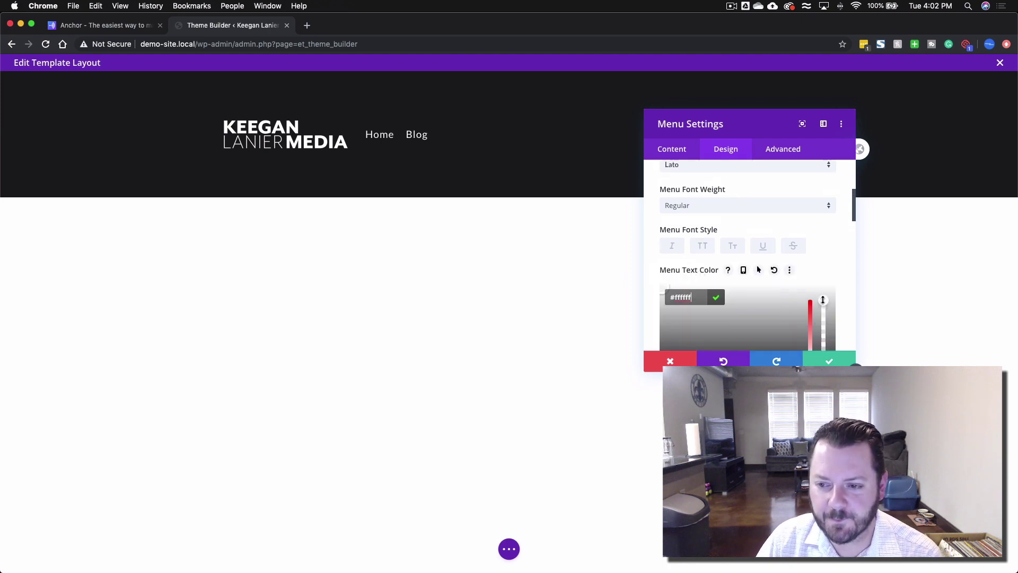
left_click_drag(823, 301, 822, 328)
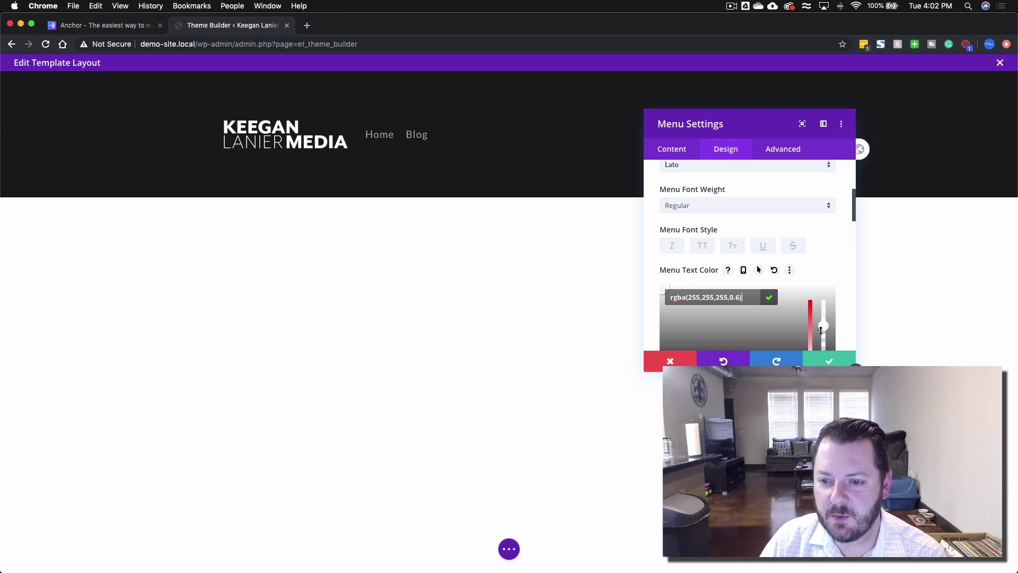
- Set the menu's active link color to white (#ffffff) and save the Menu module settings
scroll(772, 256, "up", 5)
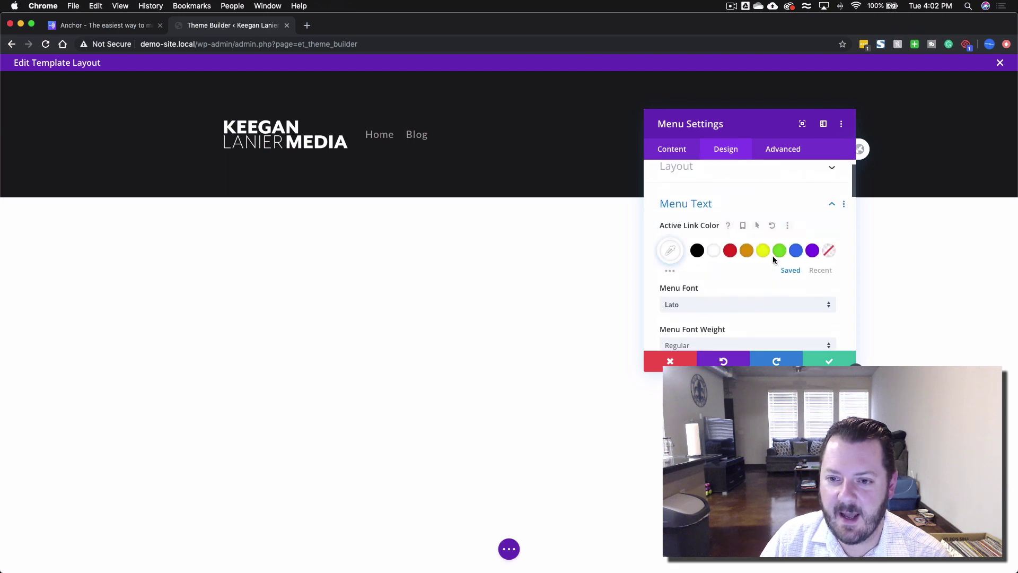
left_click(672, 250)
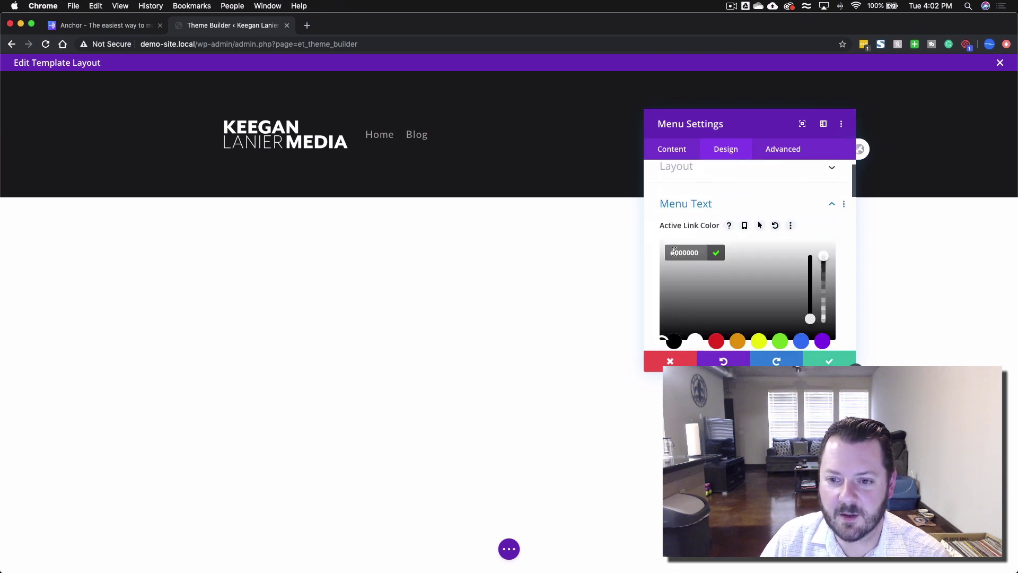
left_click(694, 339)
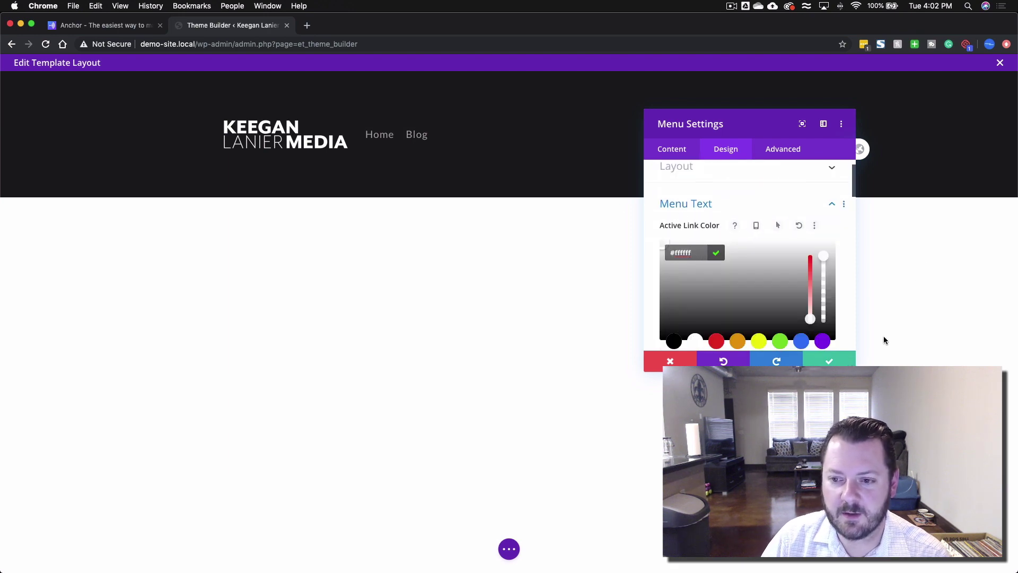
left_click(830, 361)
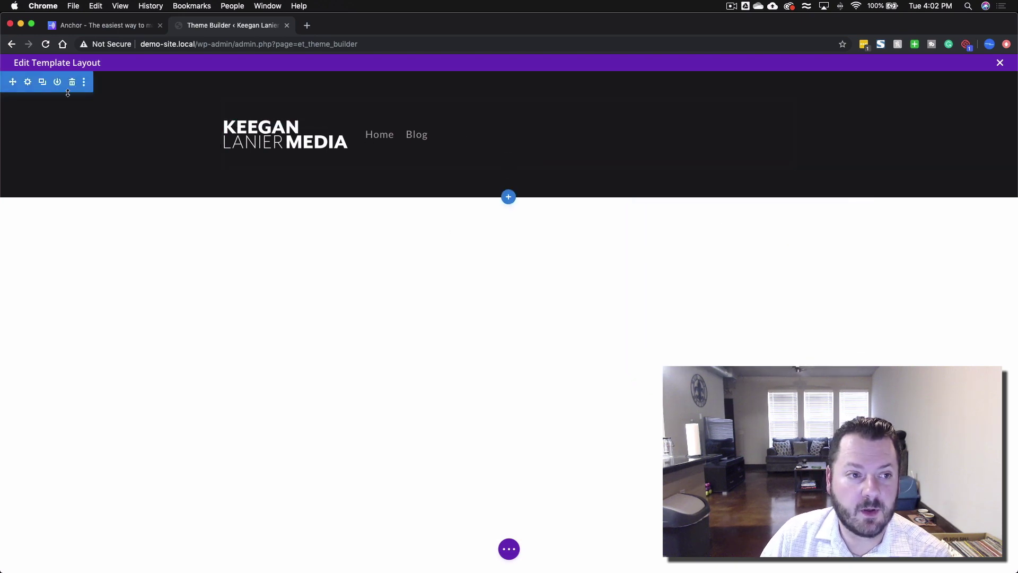
- Set the header section's top and bottom padding and margin to 0px, and save the section settings
left_click(27, 82)
left_click(726, 148)
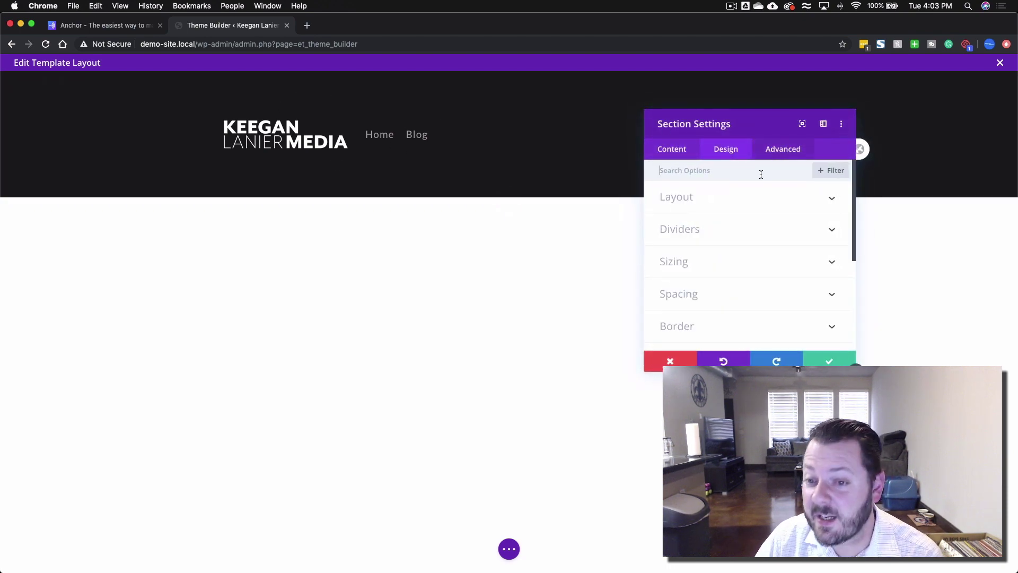
left_click(699, 297)
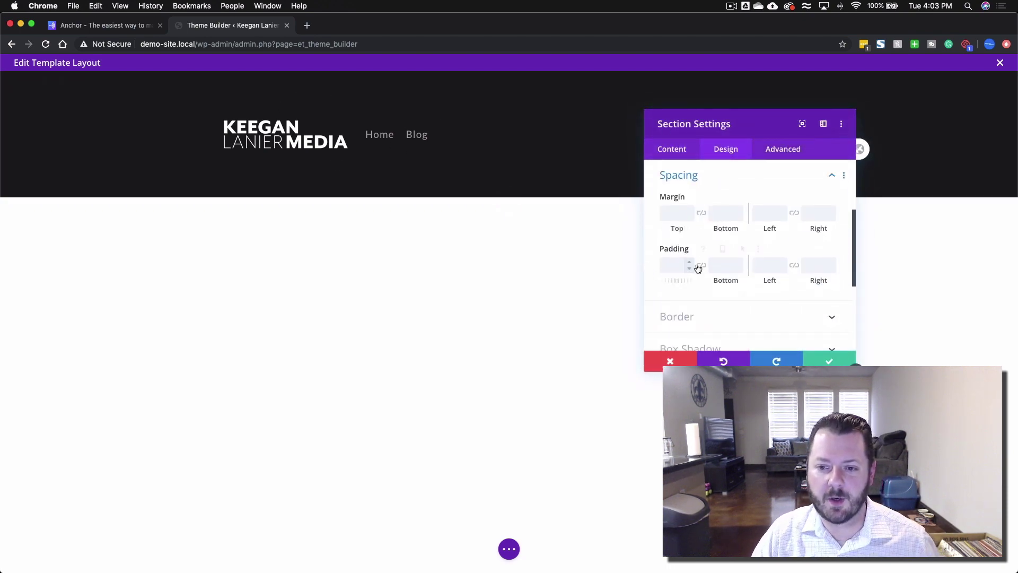
left_click(676, 265)
type("0px")
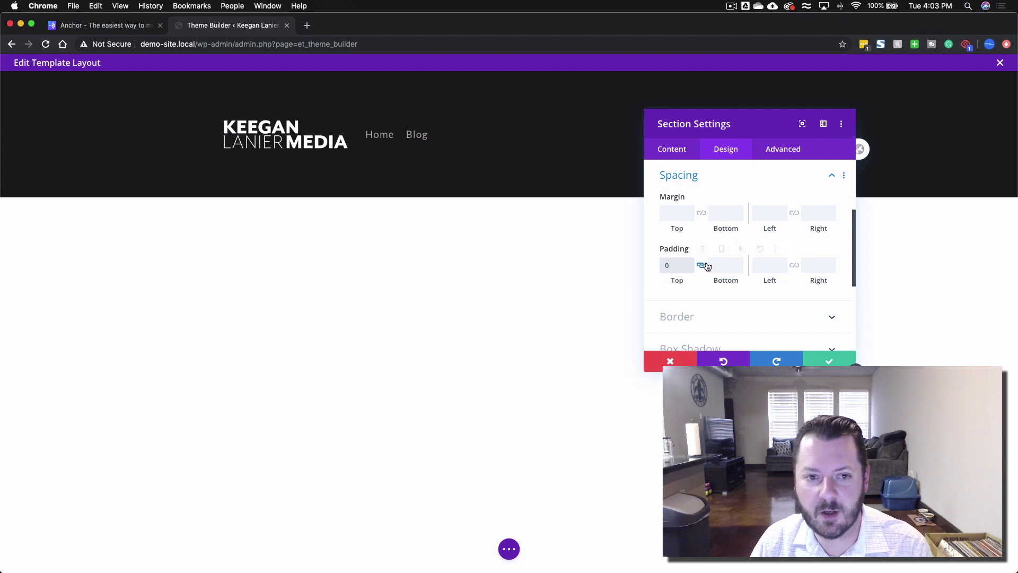
left_click(701, 212)
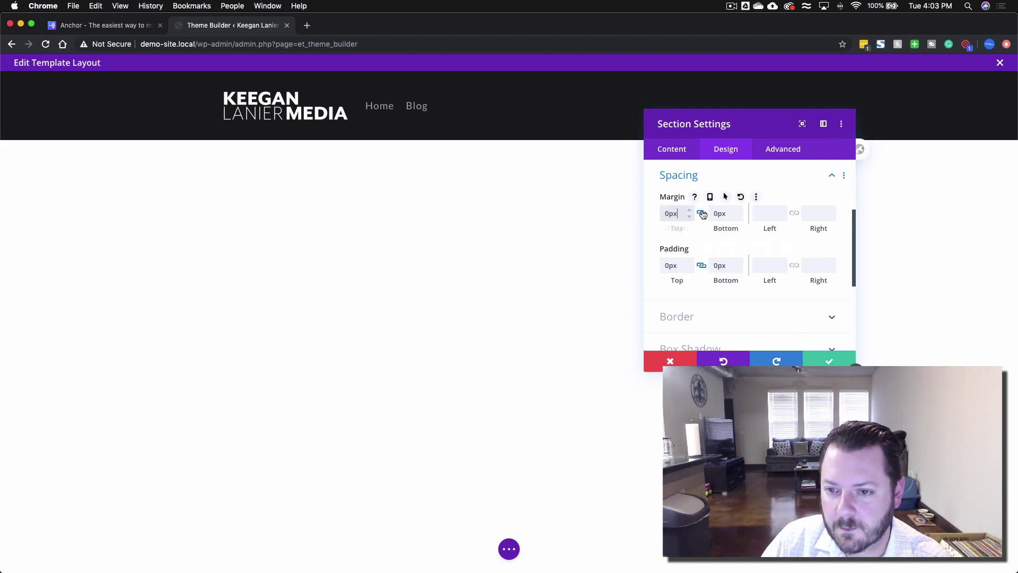
left_click(851, 363)
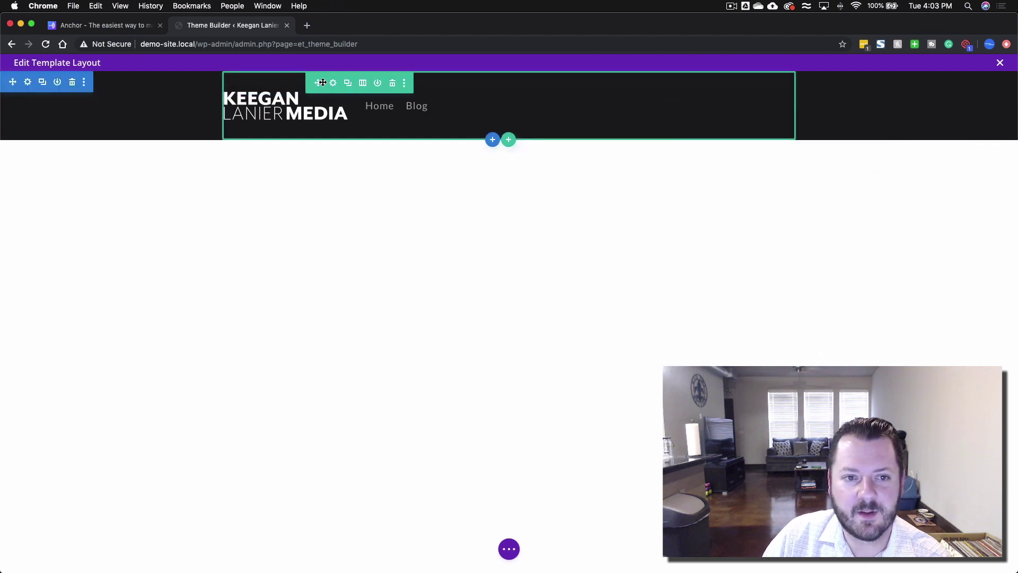
- Set the header row's linked top and bottom padding to 10px and save the row settings
left_click(334, 84)
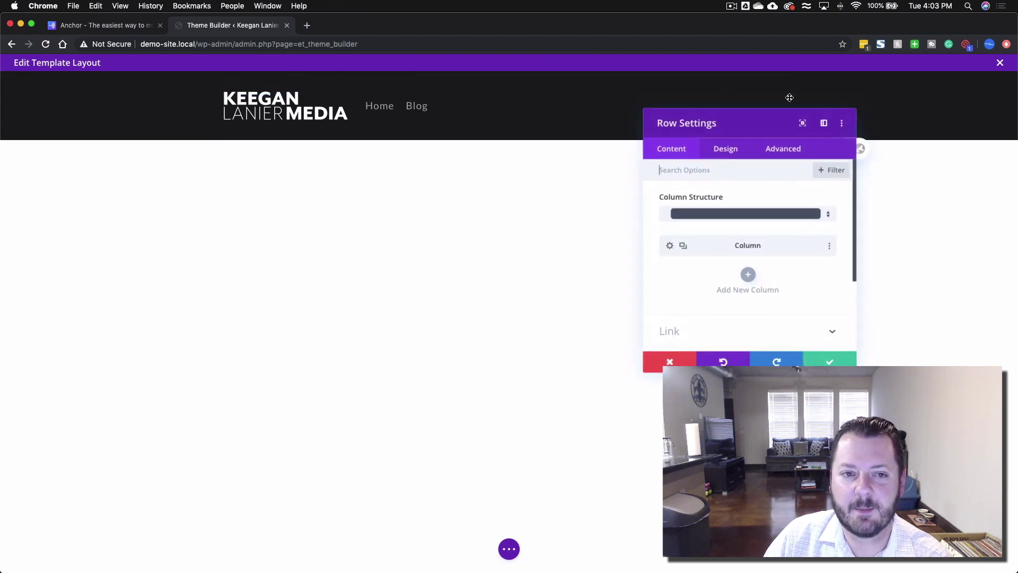
left_click(726, 149)
left_click(708, 231)
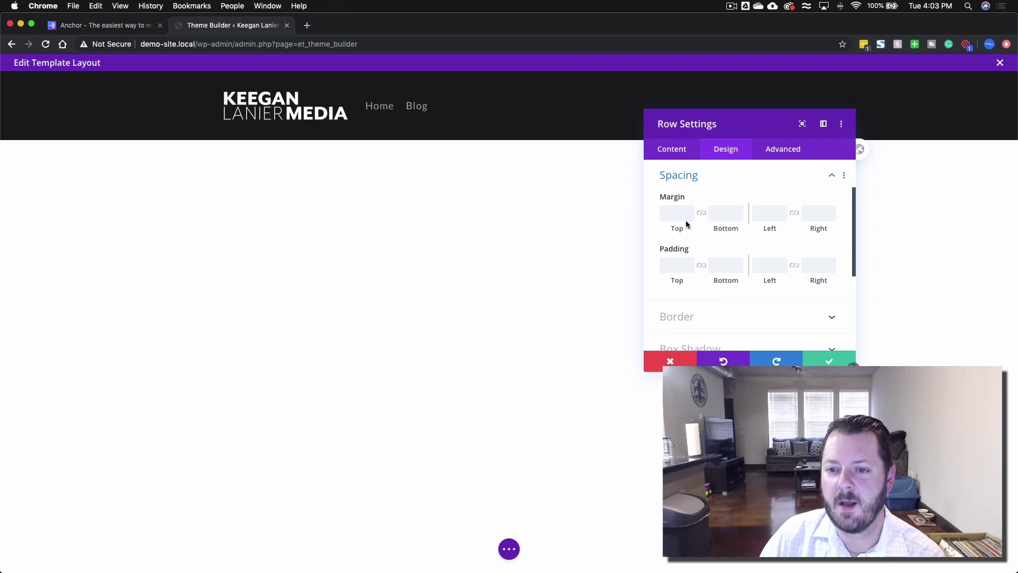
left_click(674, 268)
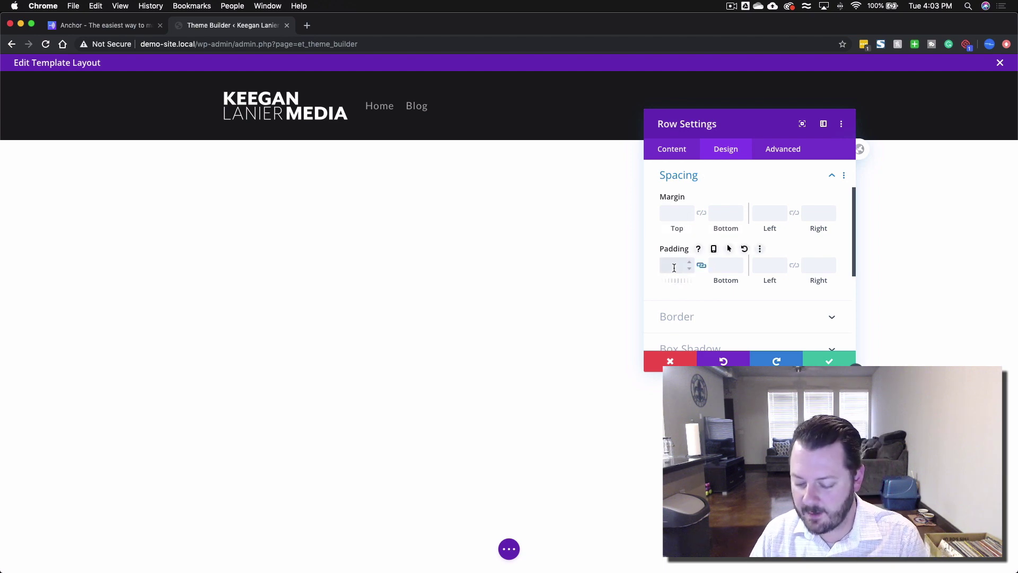
type("10")
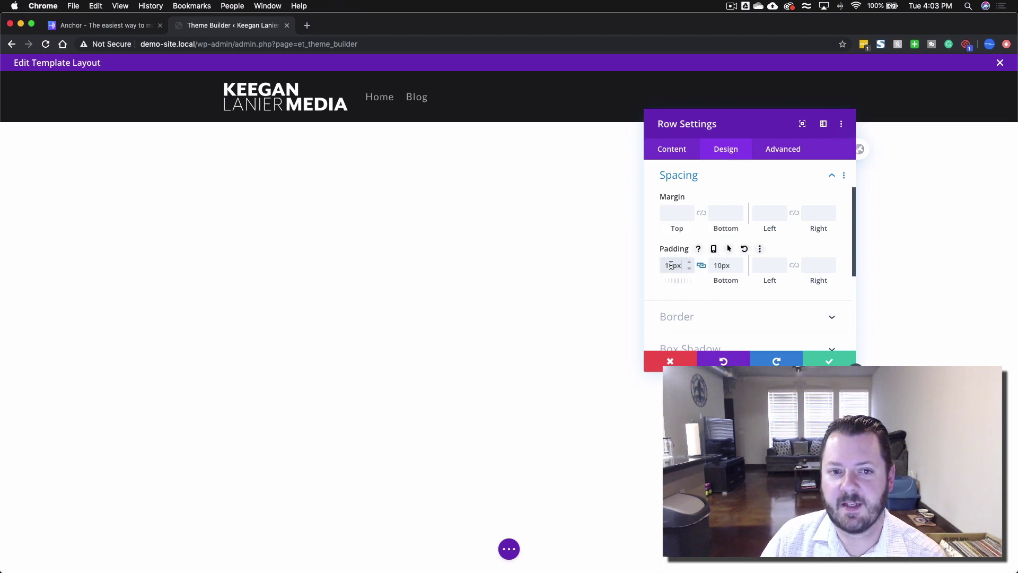
left_click(834, 364)
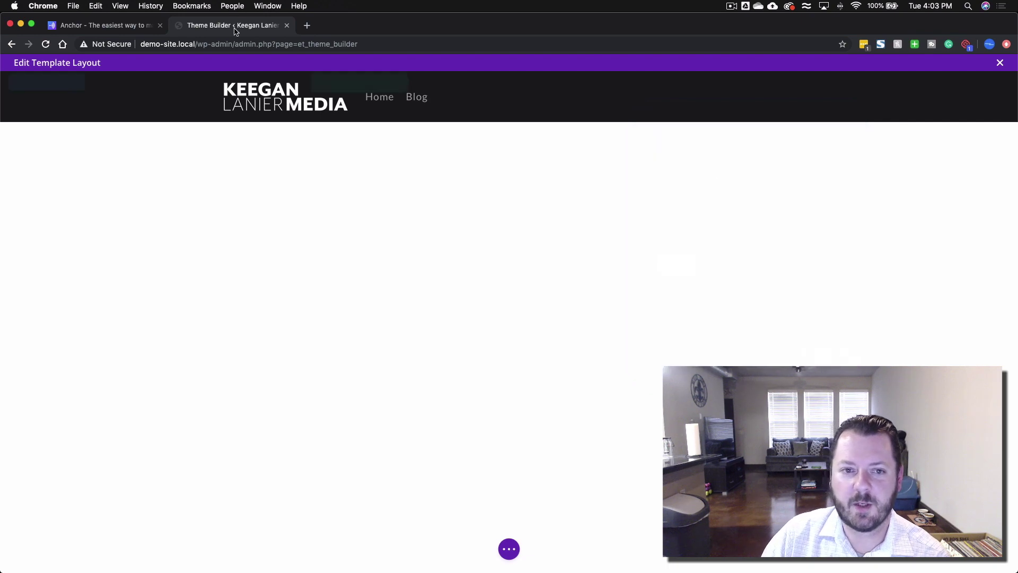
- Set the header row's width and max width to 100% in its sizing options
left_click(328, 87)
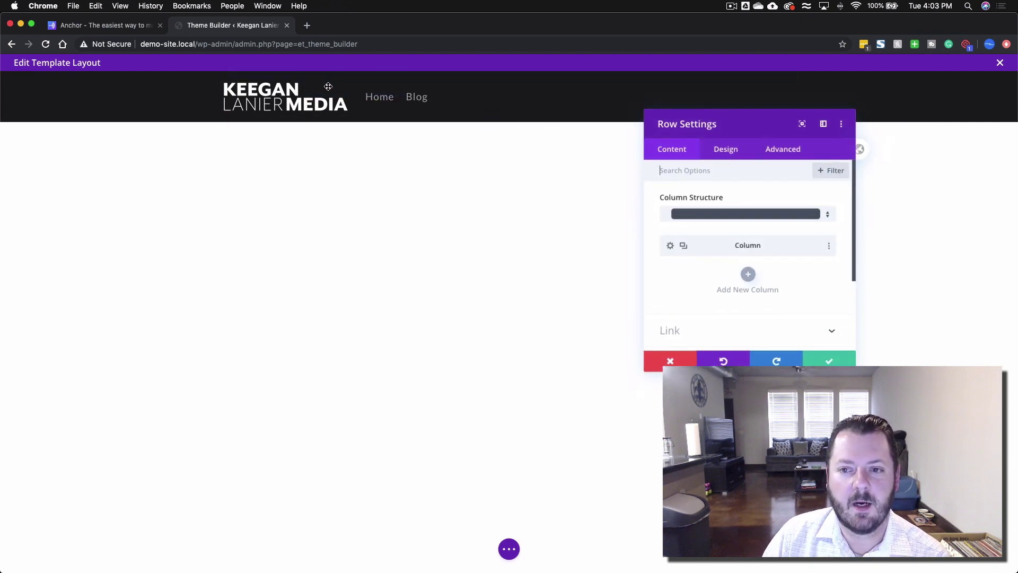
left_click(733, 154)
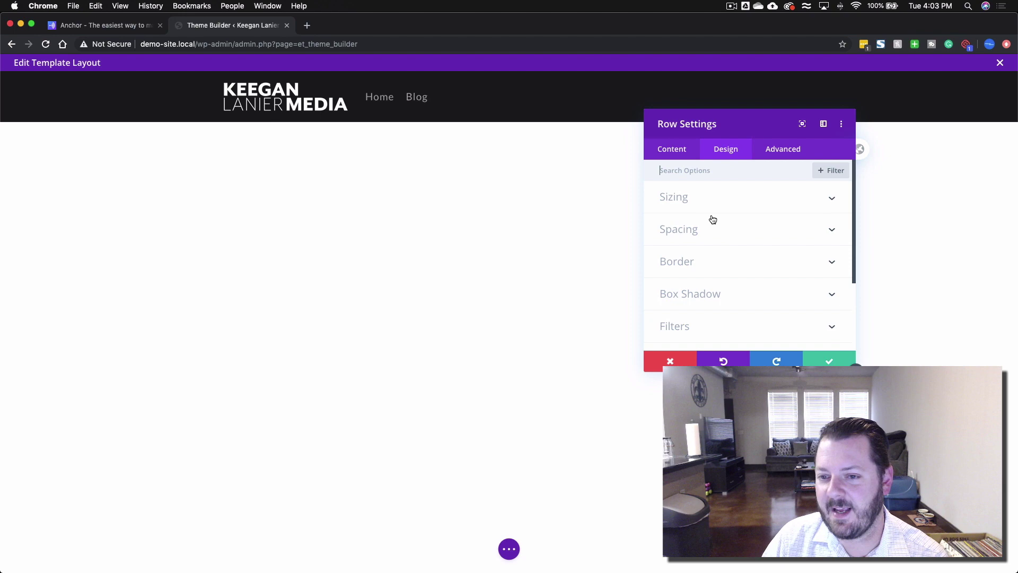
left_click(686, 202)
left_click(685, 236)
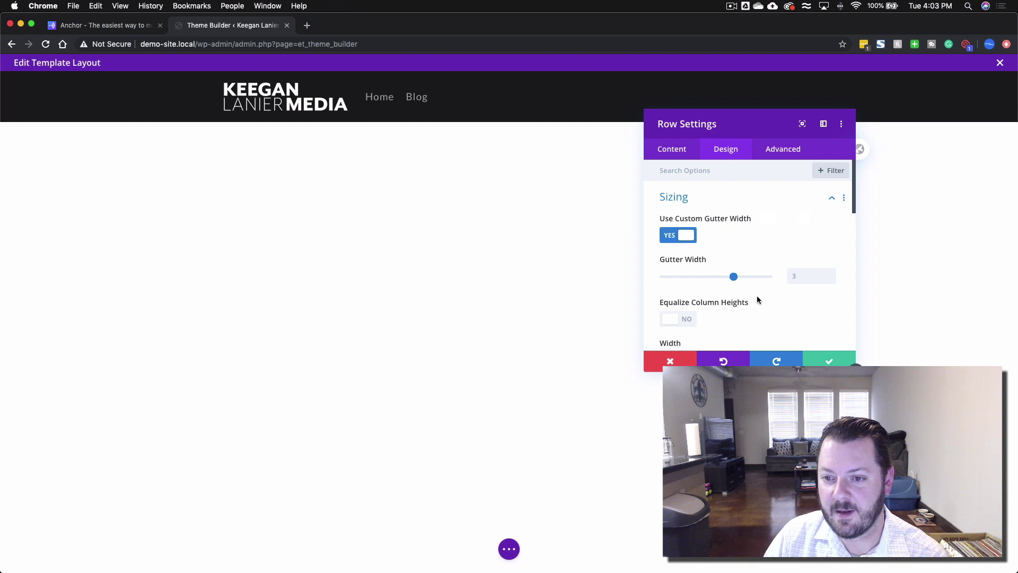
left_click(685, 236)
scroll(788, 275, "down", 3)
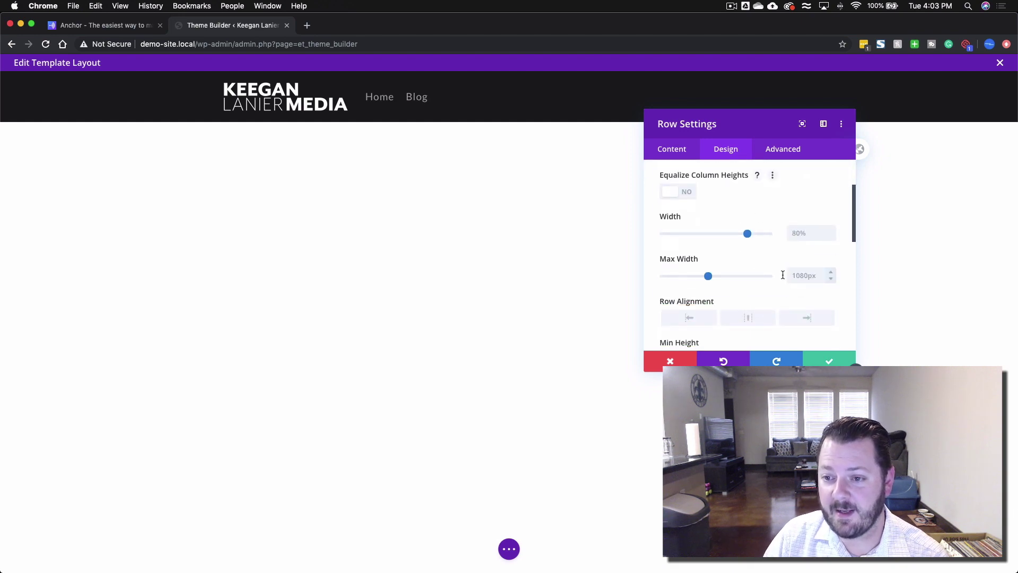
left_click_drag(747, 233, 772, 233)
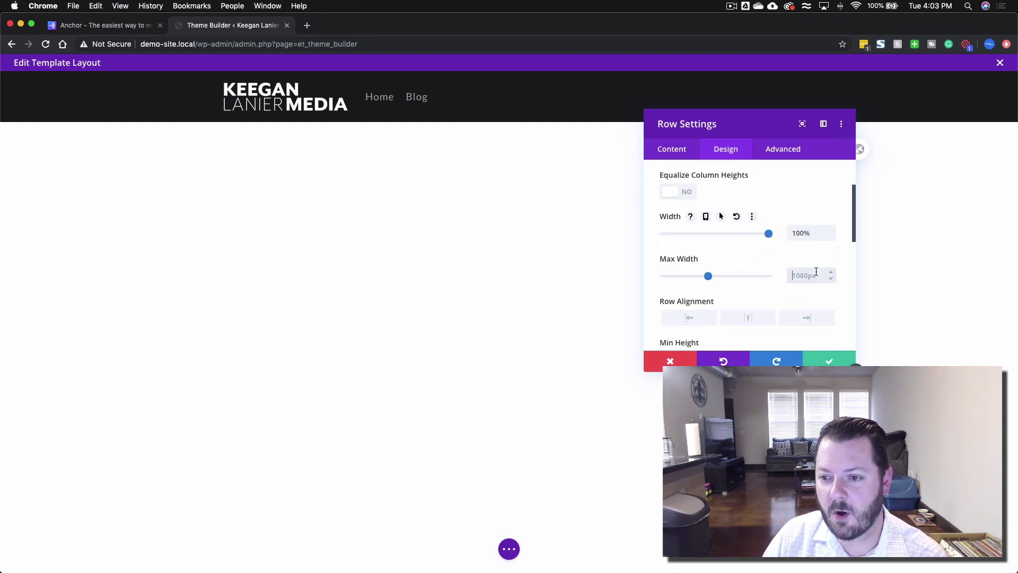
type("100")
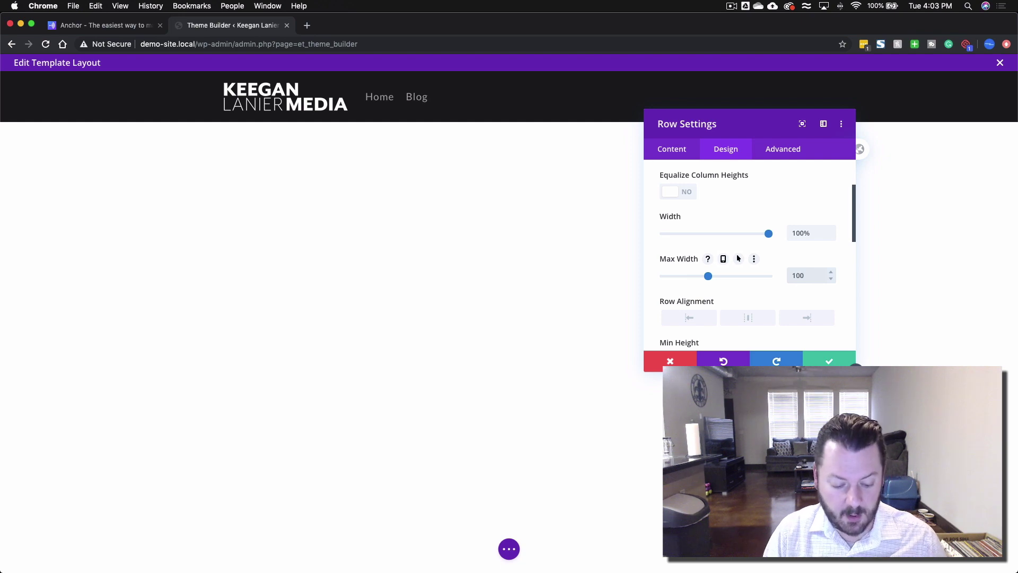
type("px")
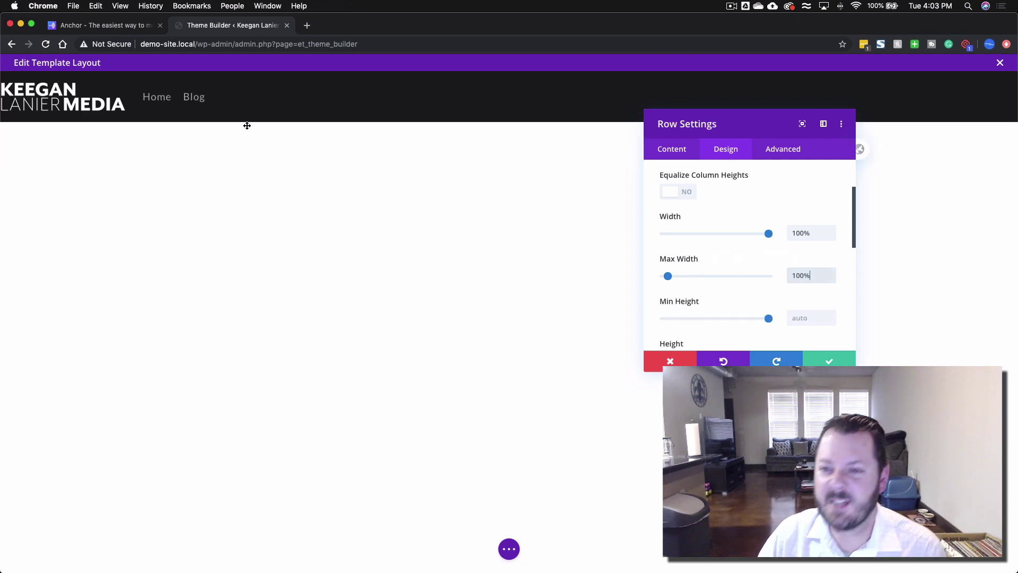
- Set the header column's linked left and right padding to 10% for desktop, with responsive padding values enabled
scroll(744, 204, "up", 3)
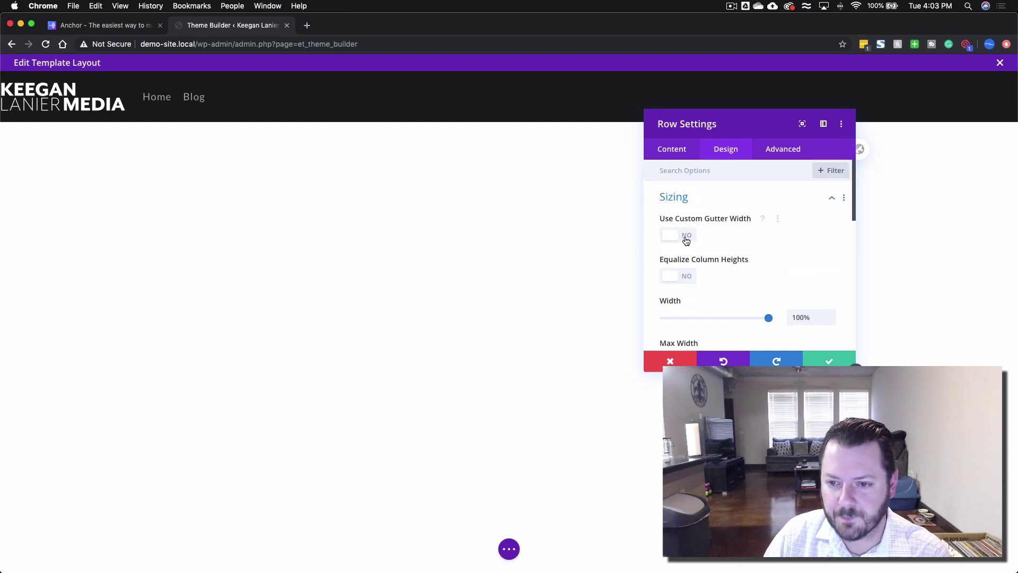
left_click(671, 276)
left_click(674, 149)
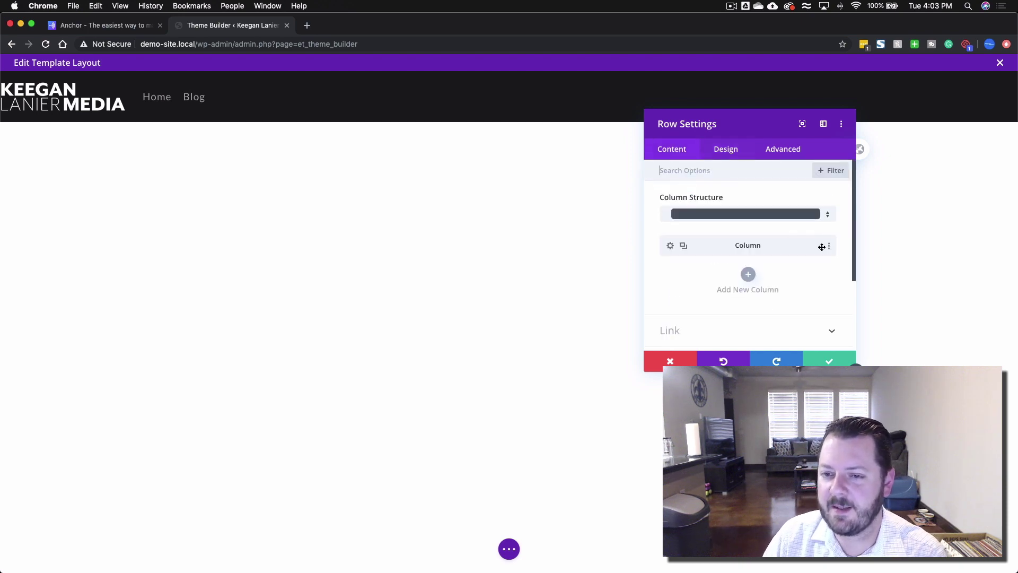
left_click(670, 245)
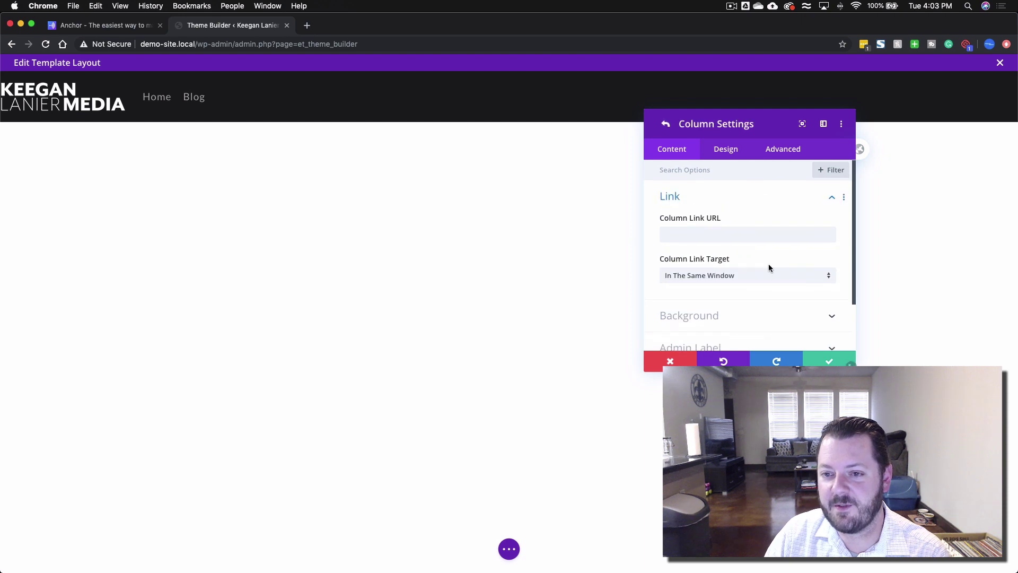
left_click(736, 152)
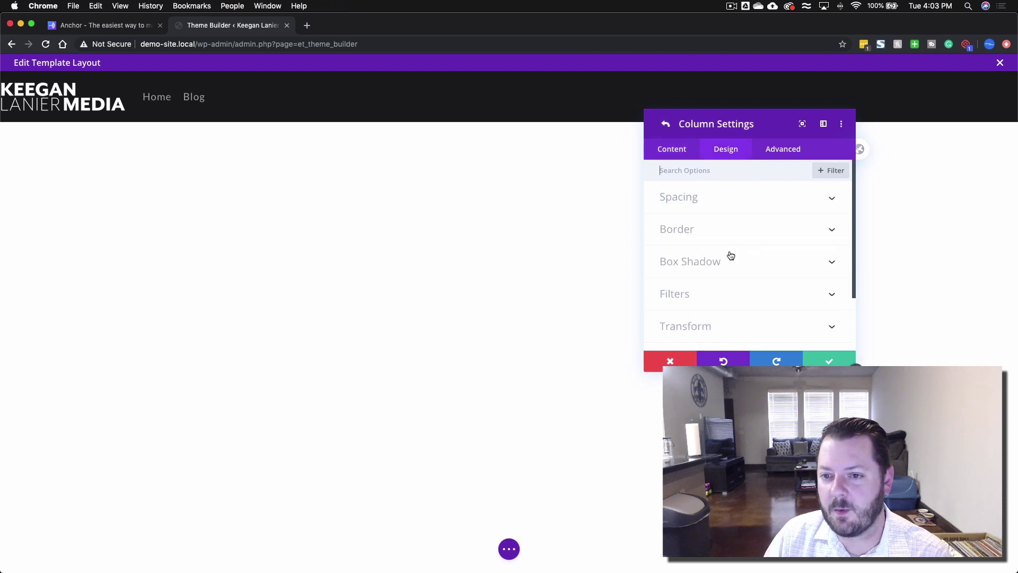
left_click(710, 200)
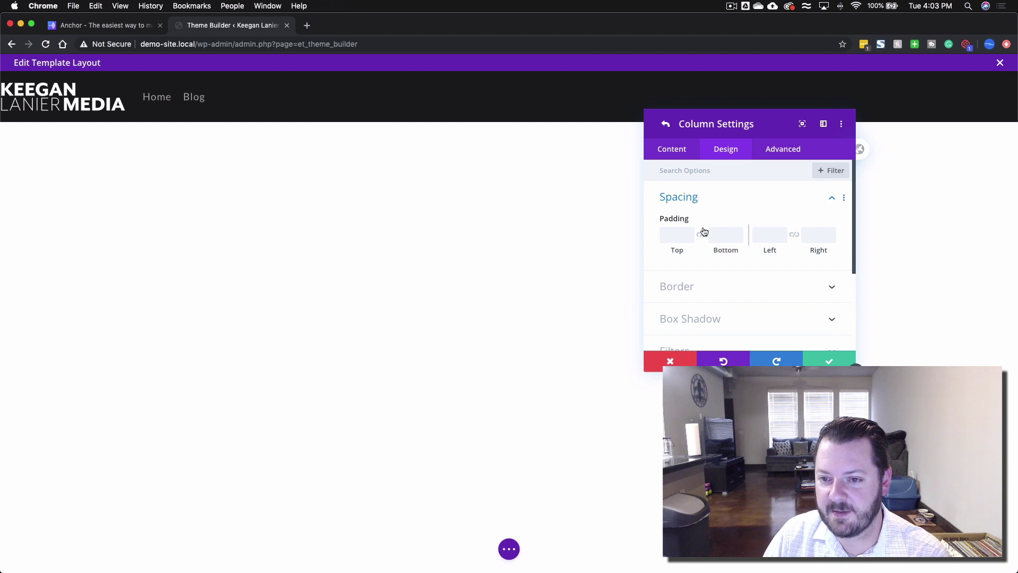
left_click(714, 219)
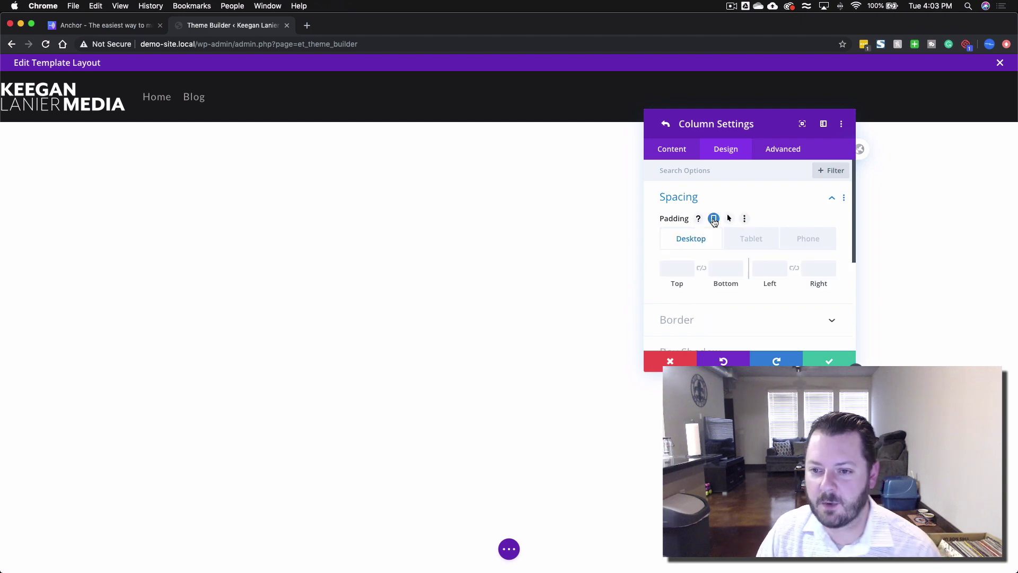
left_click(784, 267)
type("1")
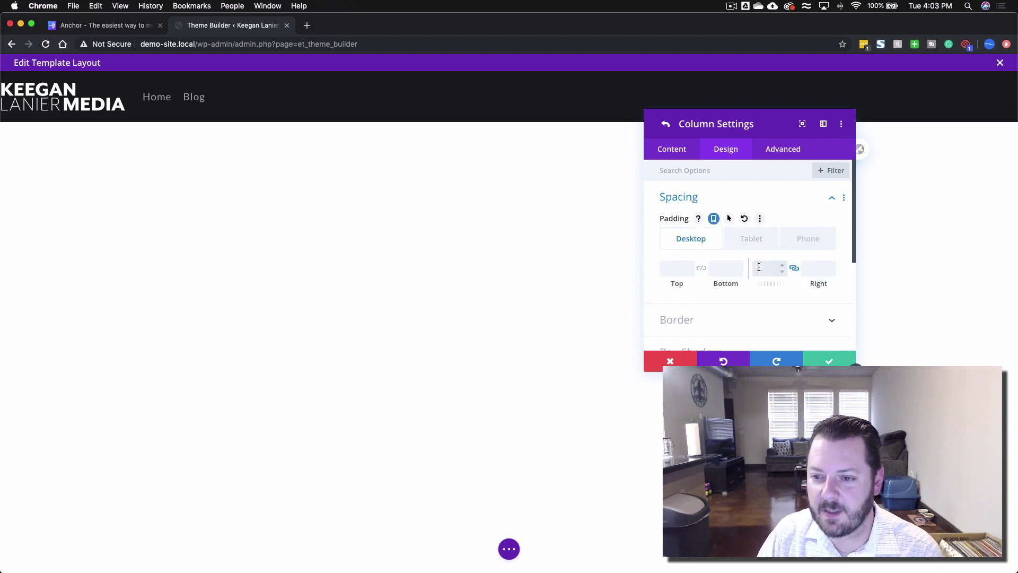
type("0")
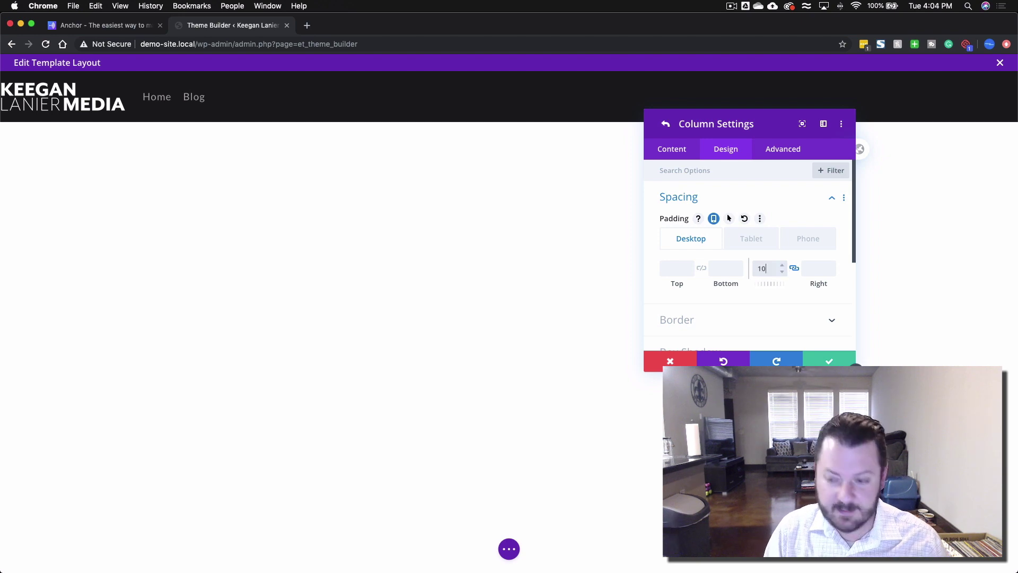
scroll(784, 264, "down", 1)
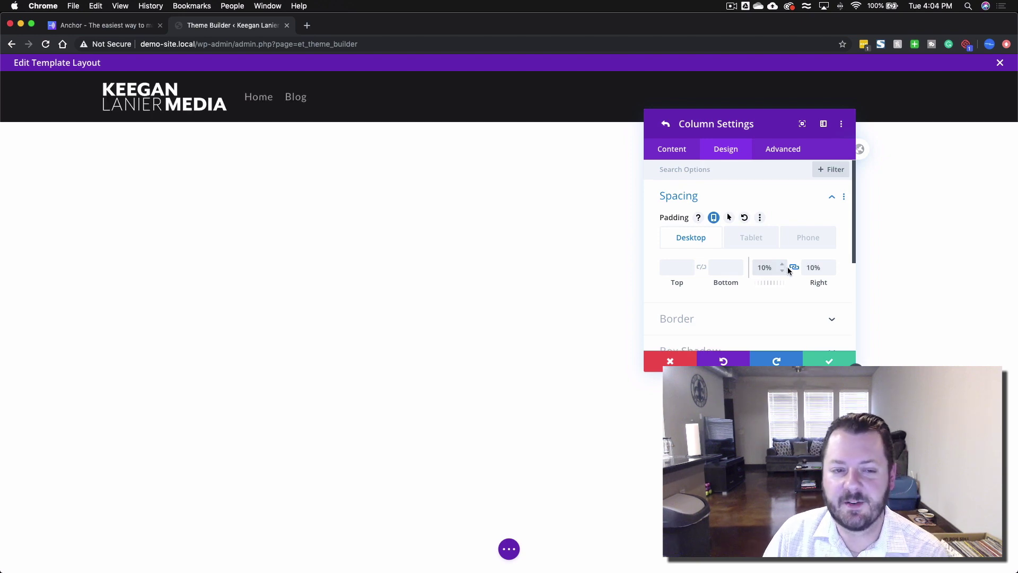
- Set the header column's linked left and right padding to 6% for tablet
left_click(760, 238)
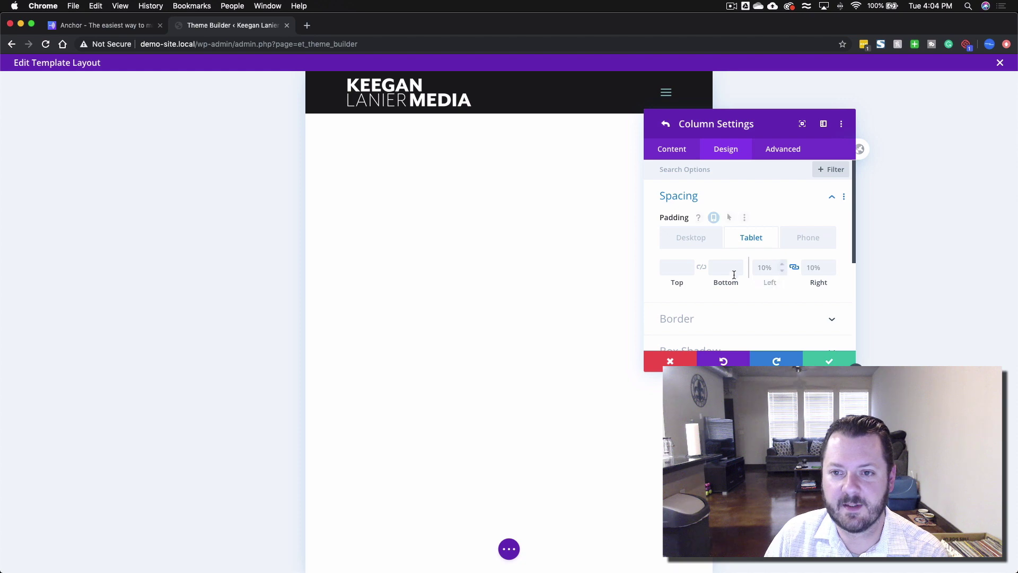
left_click_drag(768, 123, 783, 157)
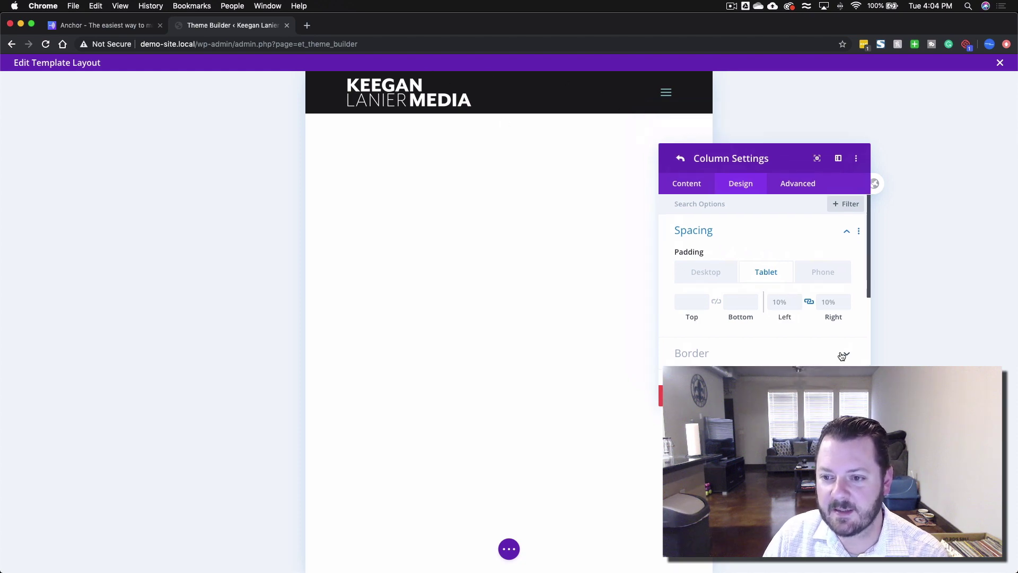
left_click(797, 306)
left_click(797, 305)
left_click(796, 306)
left_click(797, 305)
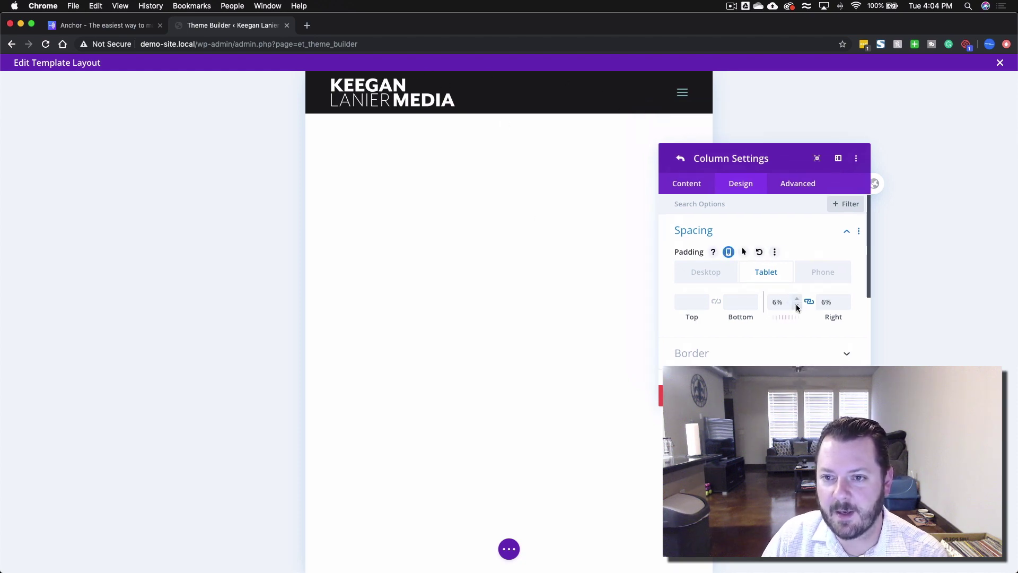
- Set the header column's left and right padding to 5% for phone, and close the column and row settings
left_click(823, 271)
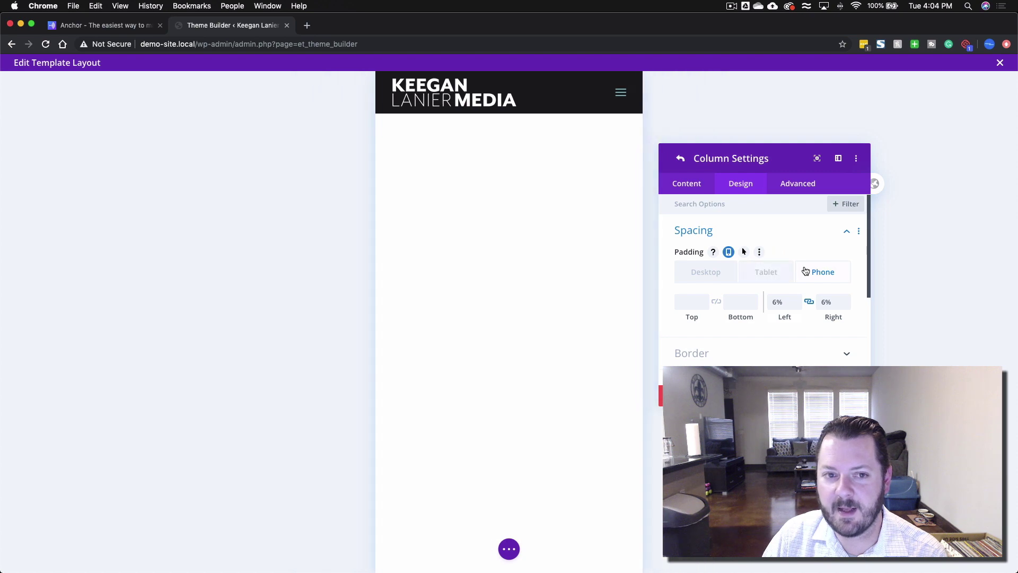
left_click(799, 307)
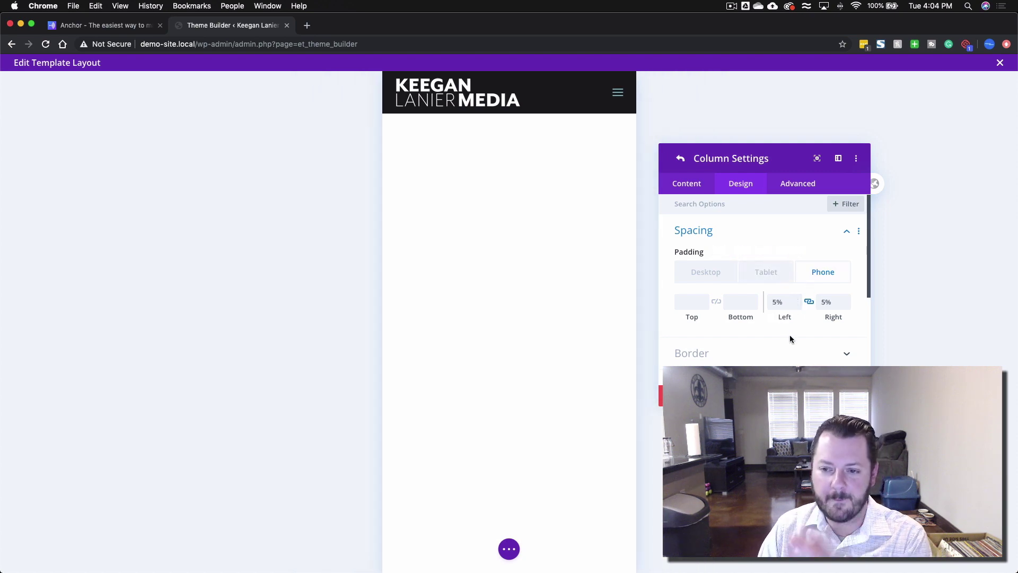
left_click(723, 231)
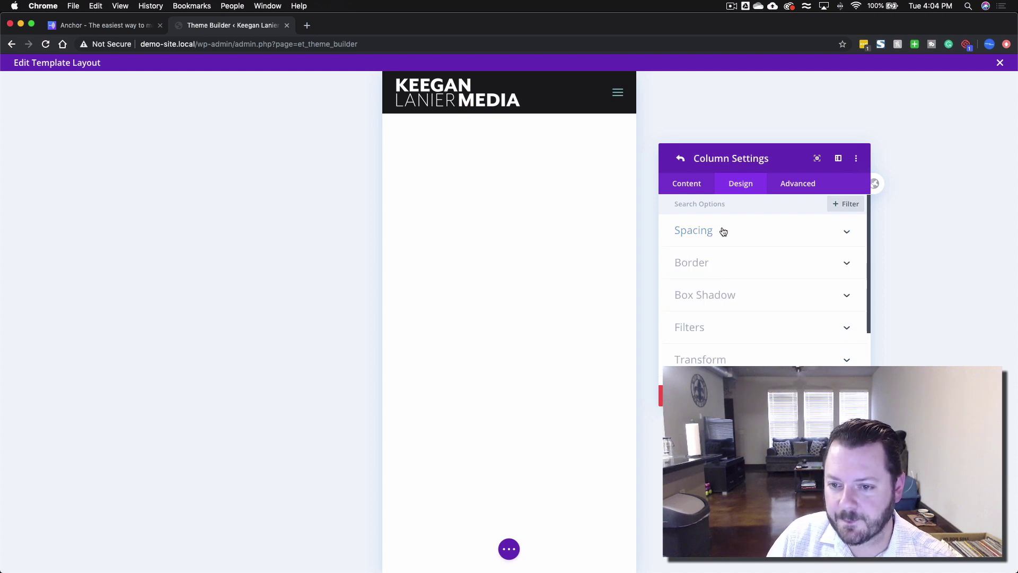
left_click(679, 158)
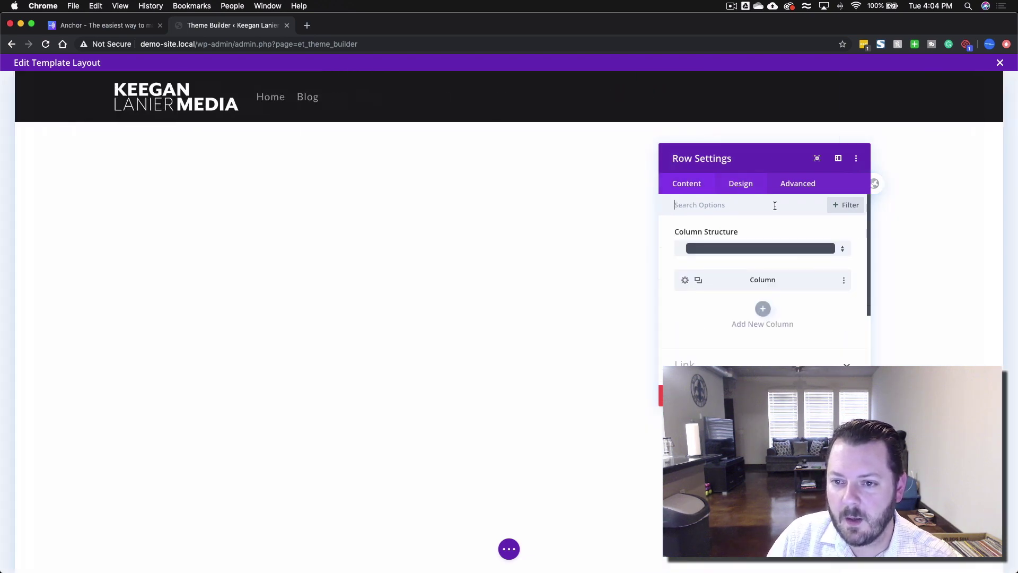
key("Escape")
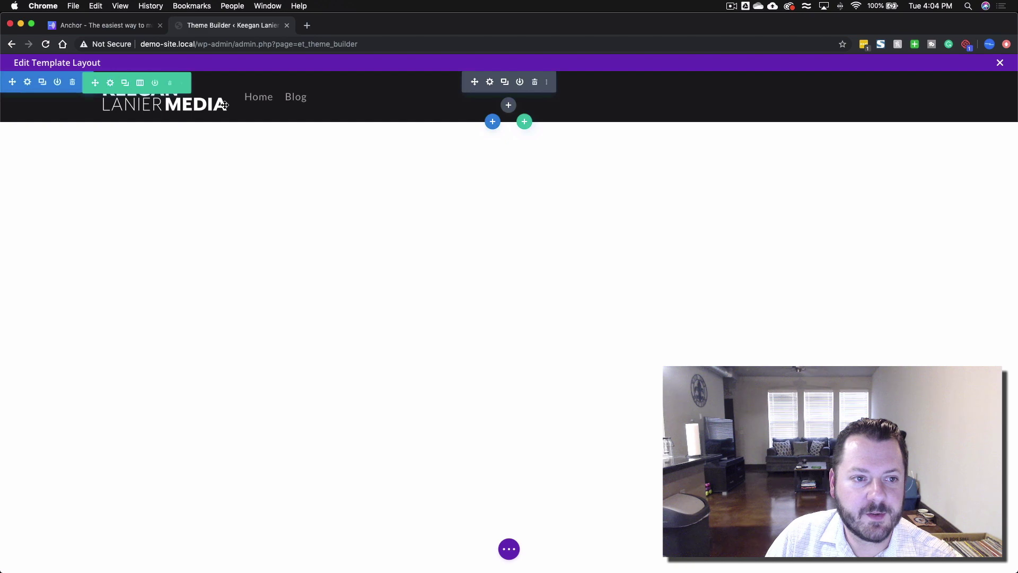
- Set the Menu module's hamburger menu icon color to white while previewing the header in tablet view
left_click(491, 83)
left_click(740, 183)
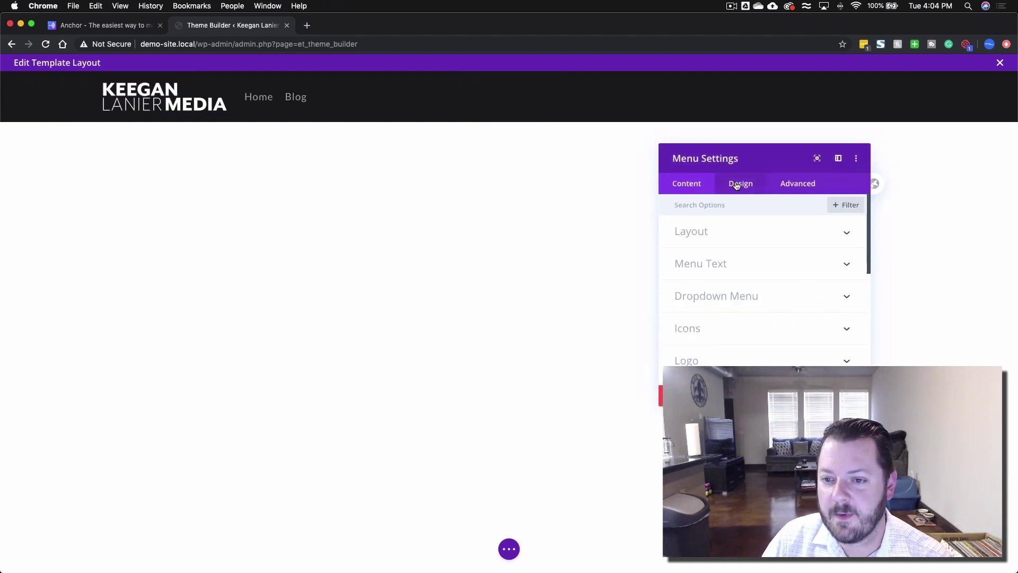
scroll(743, 282, "down", 3)
left_click(737, 278)
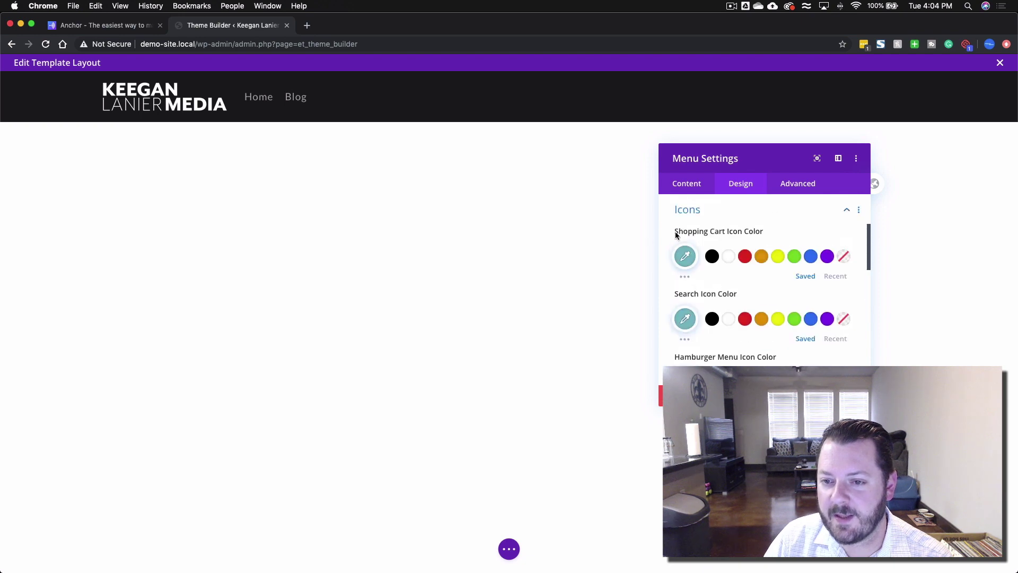
left_click(509, 549)
left_click(107, 550)
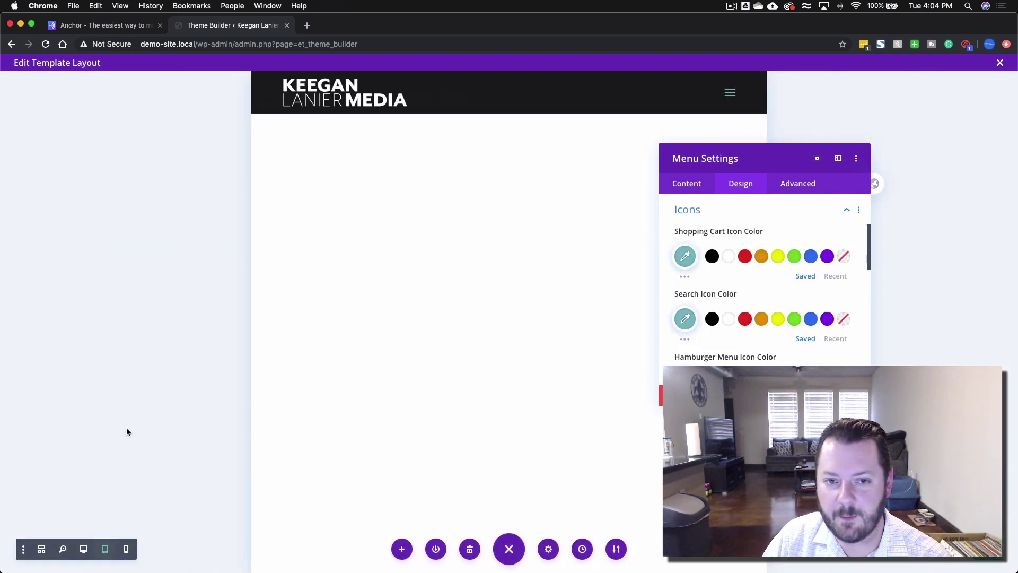
scroll(818, 292, "down", 2)
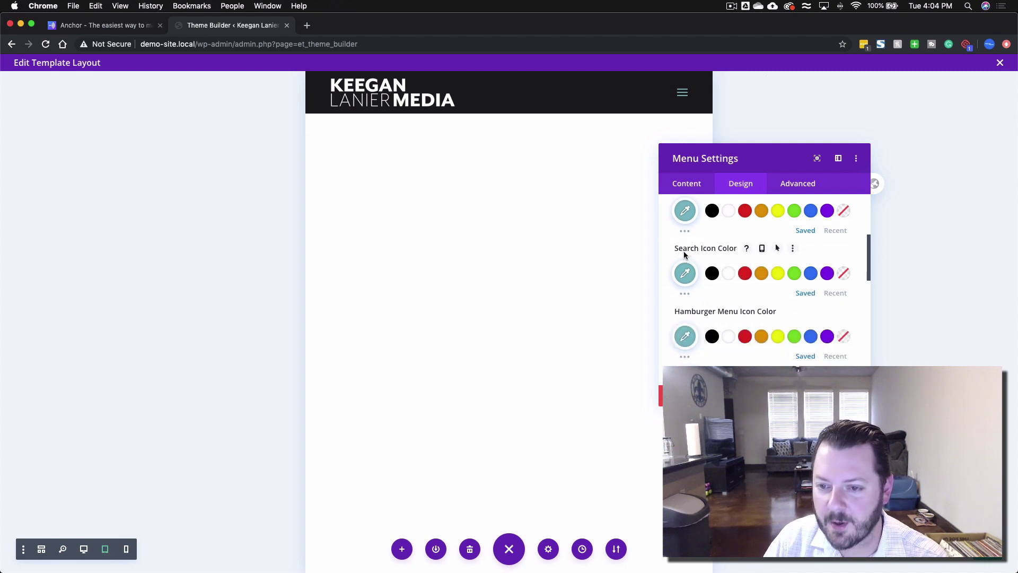
left_click(728, 336)
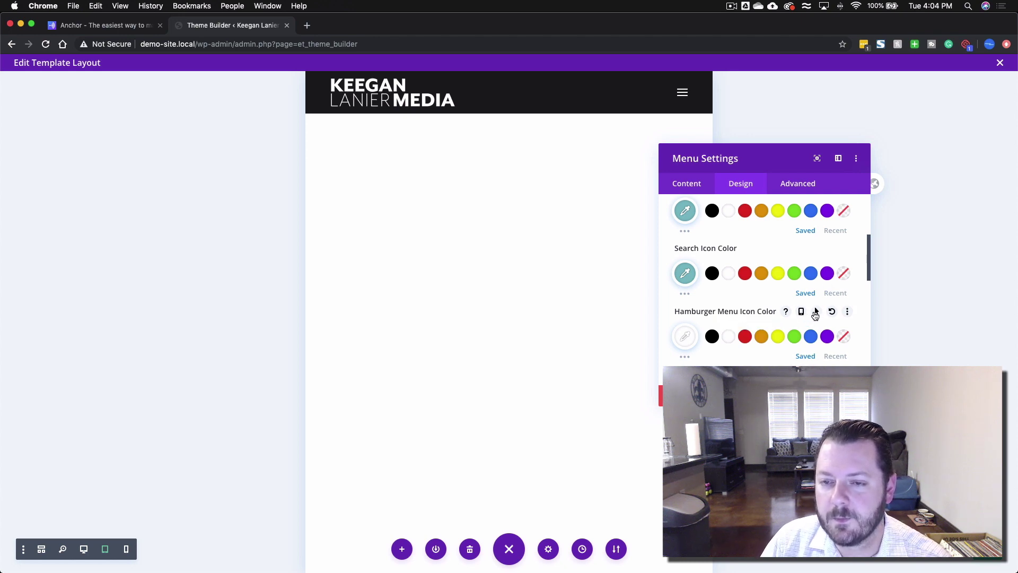
- Try a red hover color and responsive variants for the hamburger menu icon
left_click(815, 313)
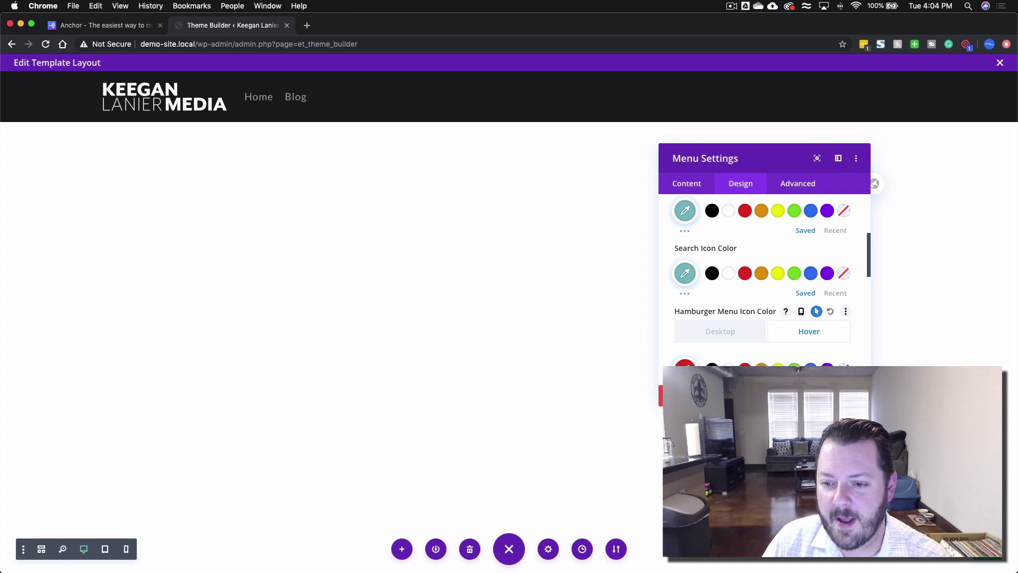
left_click(105, 549)
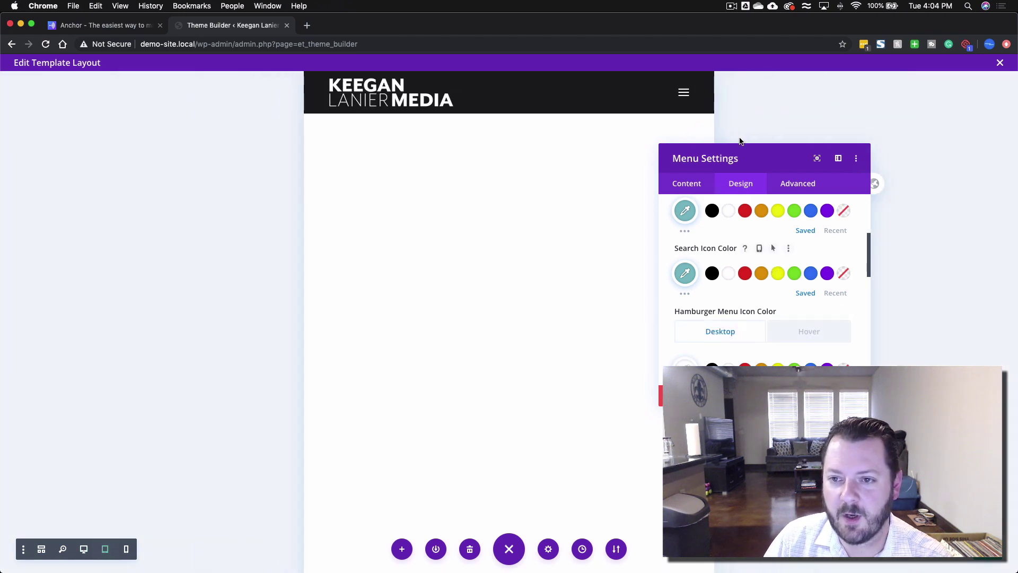
left_click(805, 331)
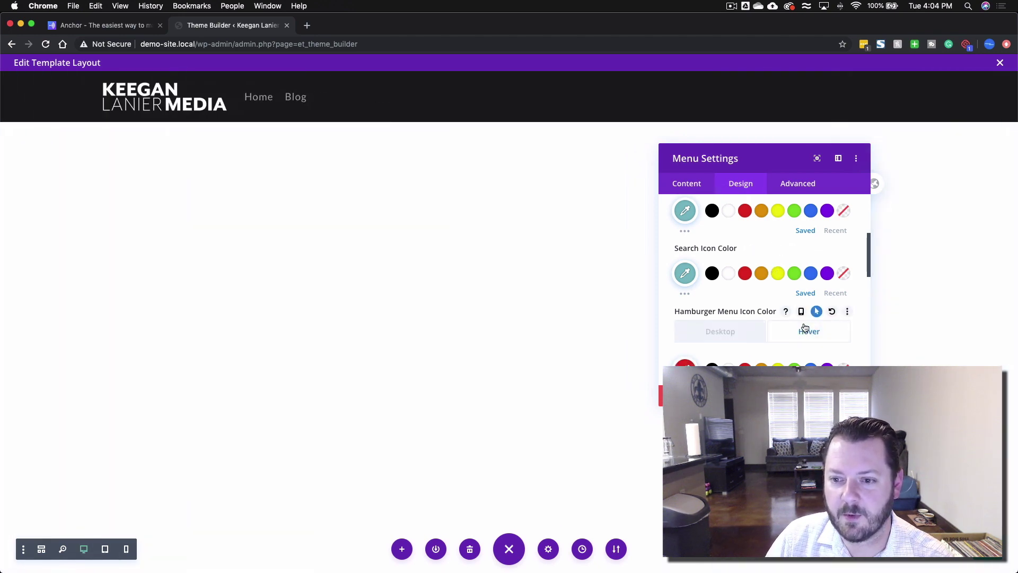
left_click(802, 312)
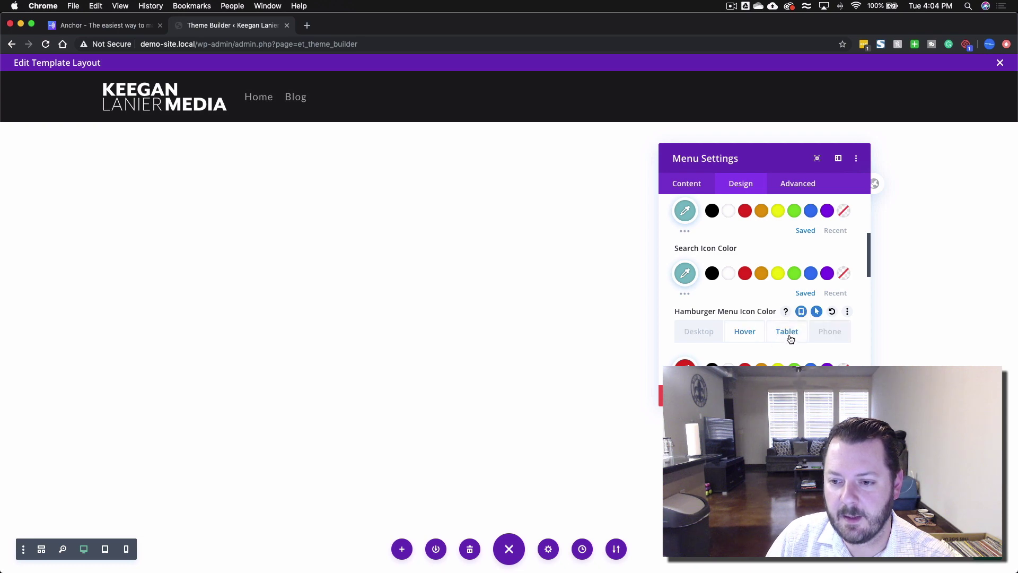
left_click(789, 334)
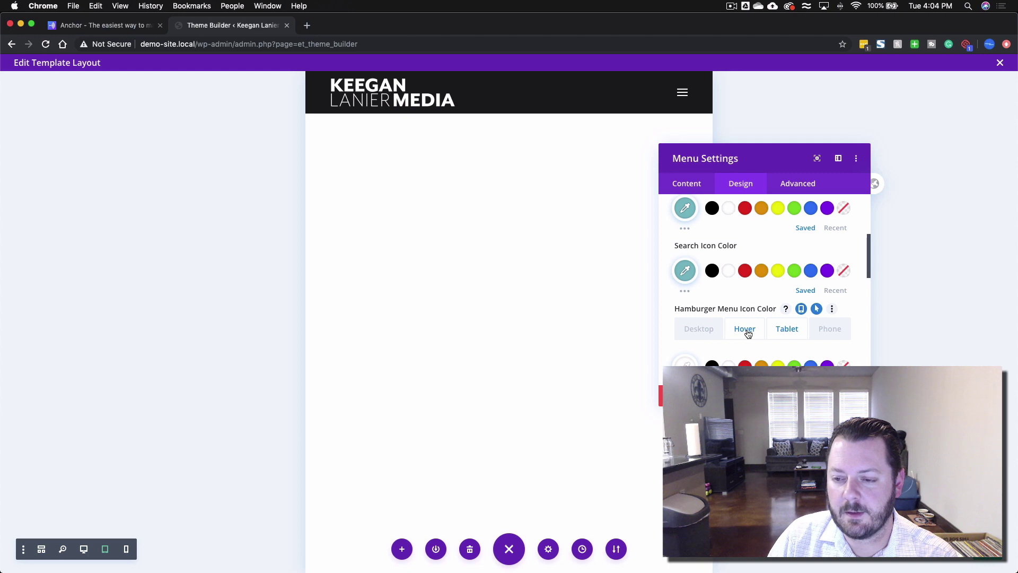
left_click(801, 309)
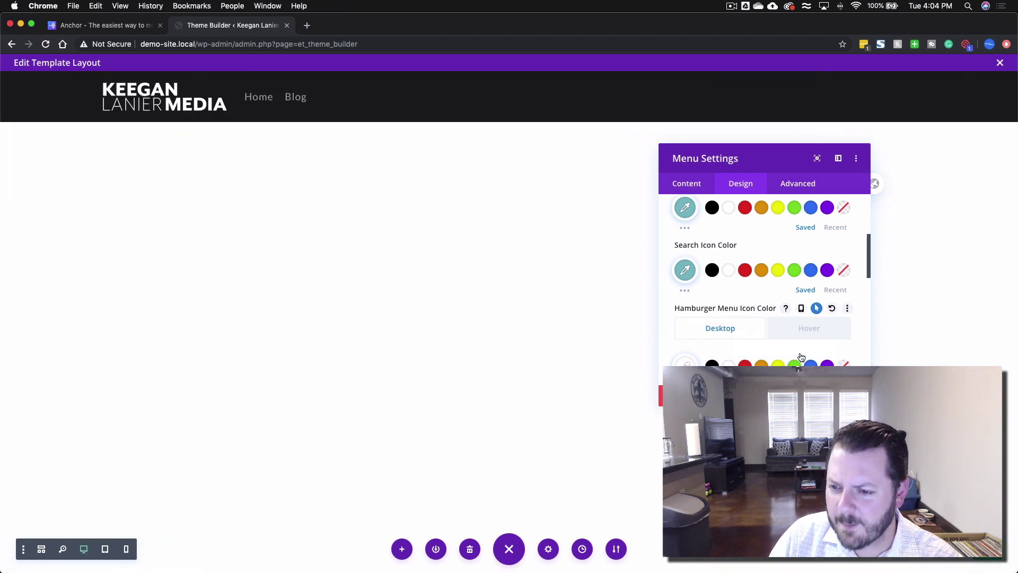
left_click(817, 308)
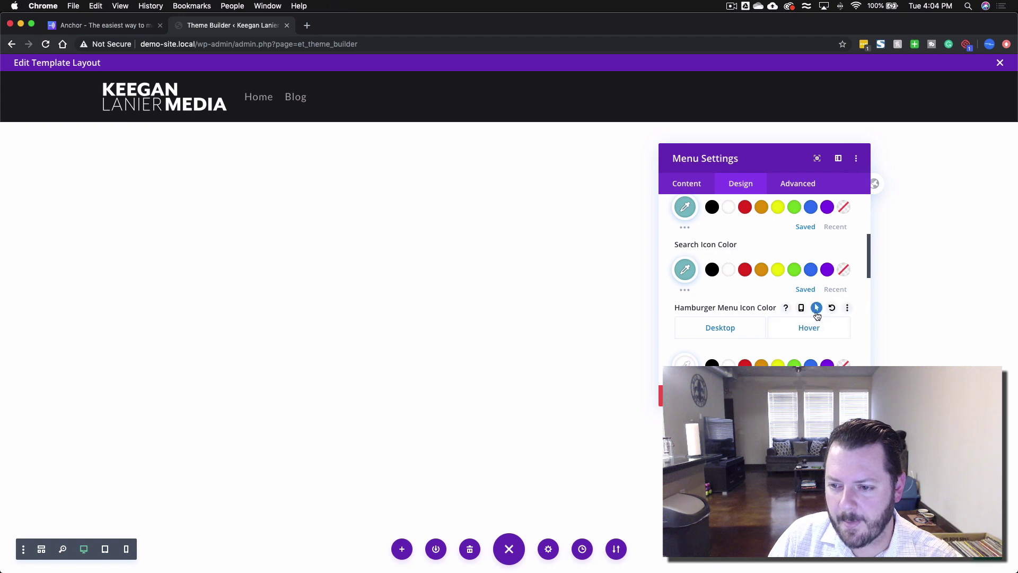
left_click(818, 309)
left_click(801, 308)
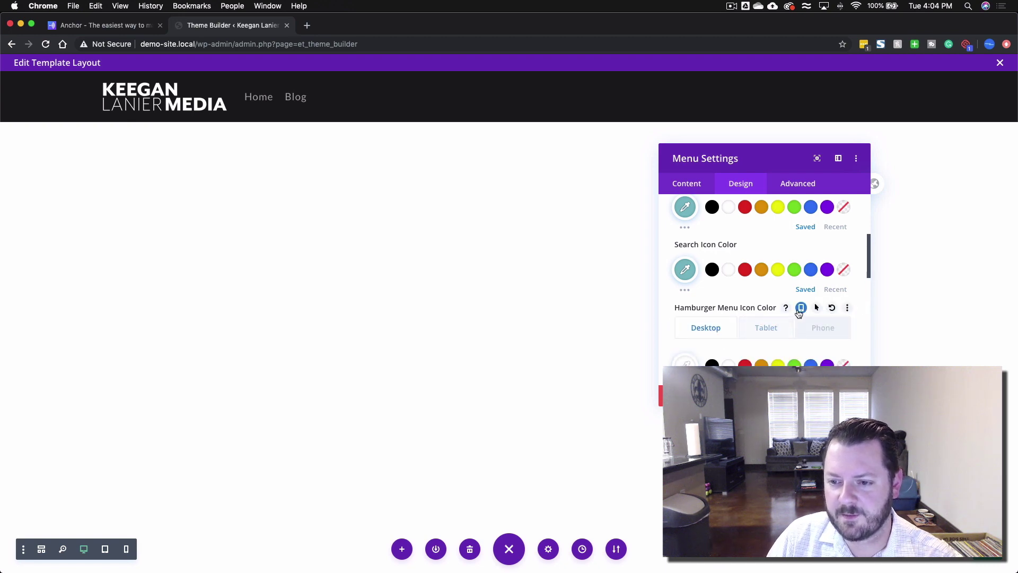
left_click(801, 309)
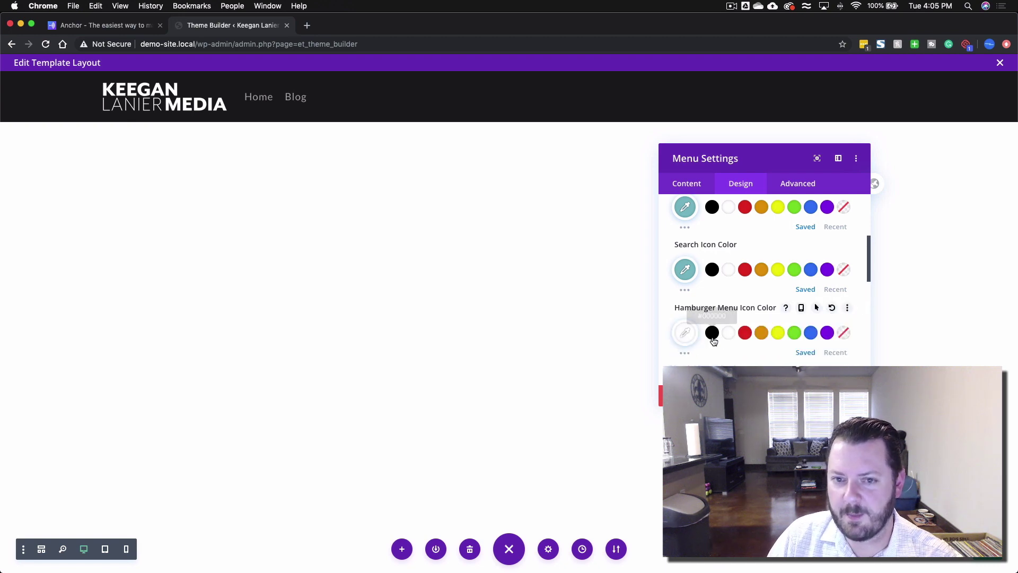
- Return to the tablet preview and set the dropdown menu's line color to transparent
left_click(105, 548)
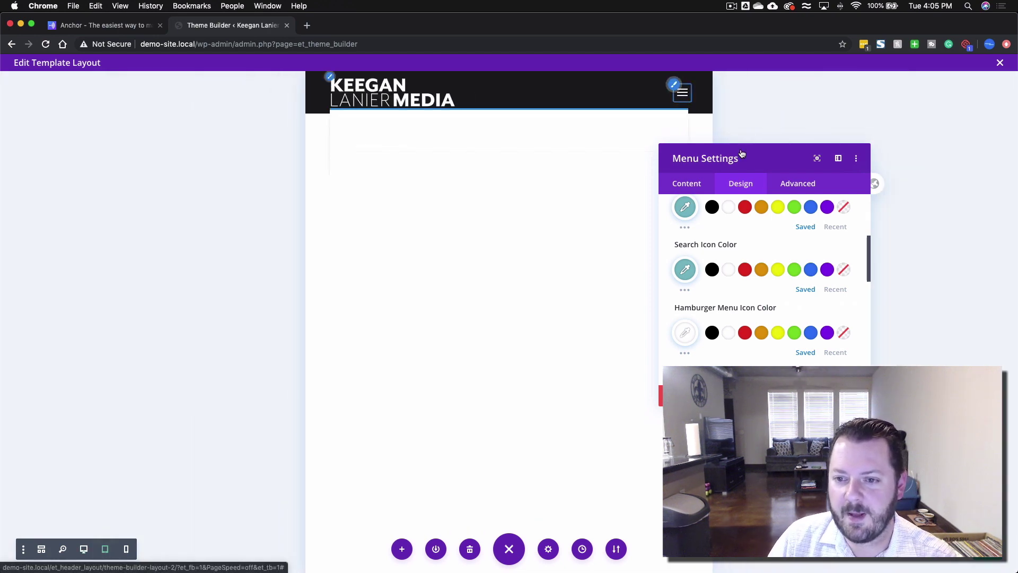
scroll(772, 274, "up", 5)
left_click(689, 281)
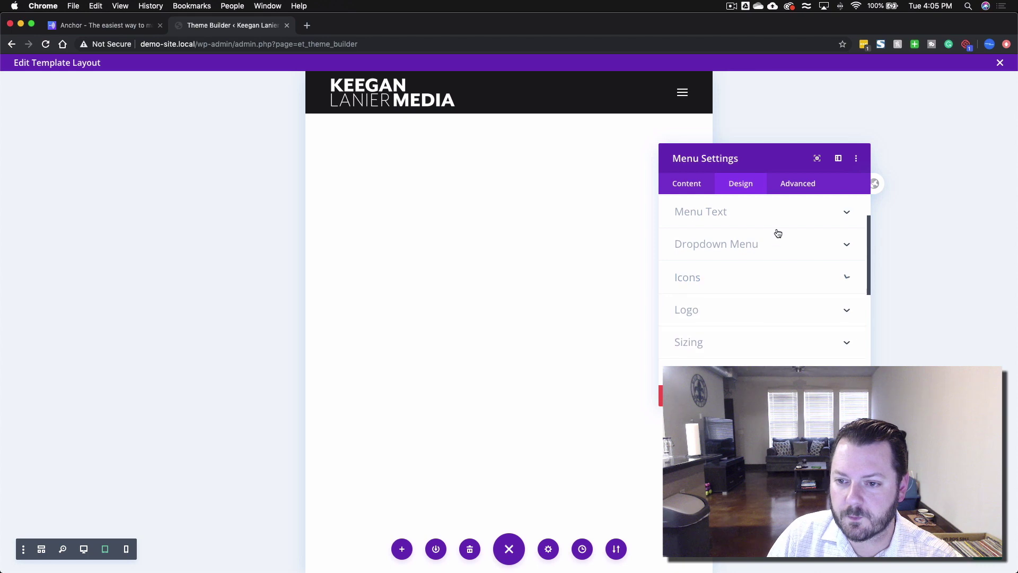
left_click(776, 239)
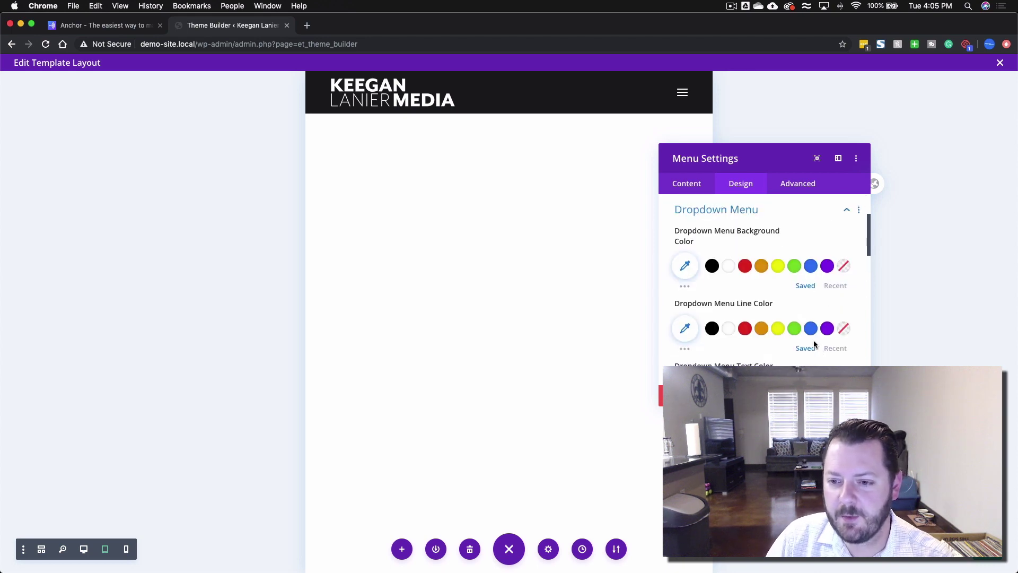
left_click(844, 328)
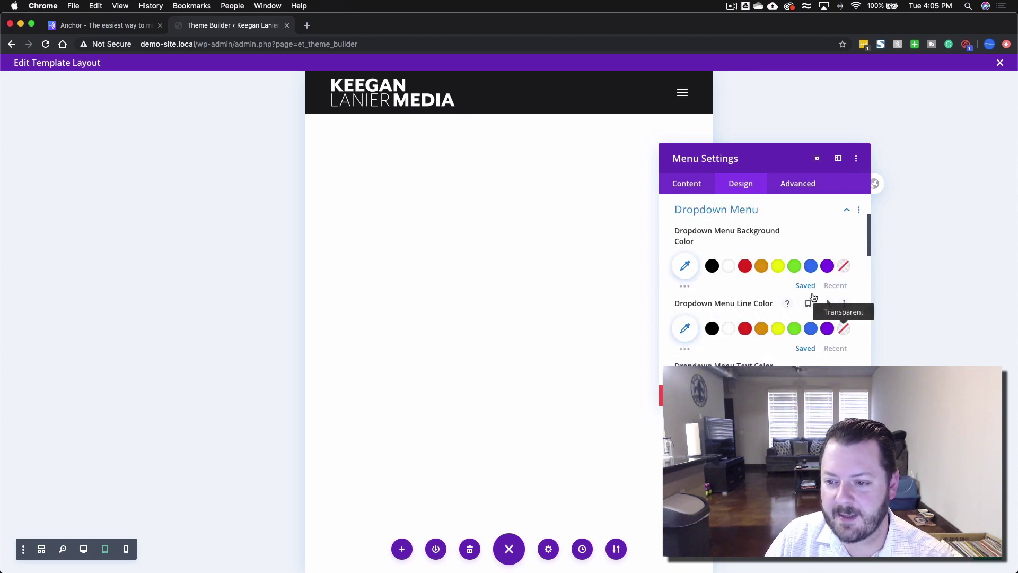
- Open the mobile menu in the tablet preview, then set the dropdown menu's background color to black and its text color to white
left_click(683, 93)
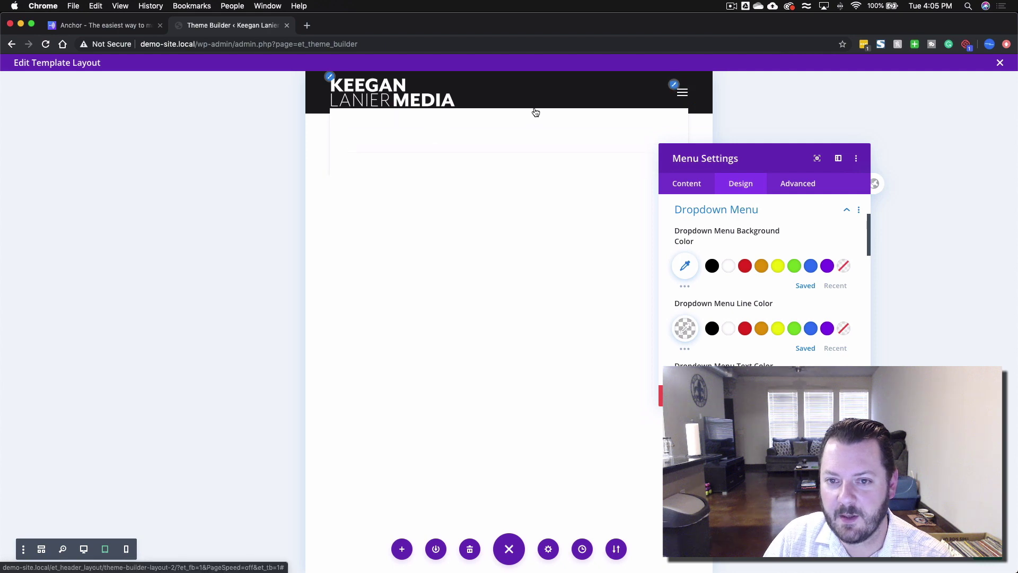
scroll(718, 255, "down", 1)
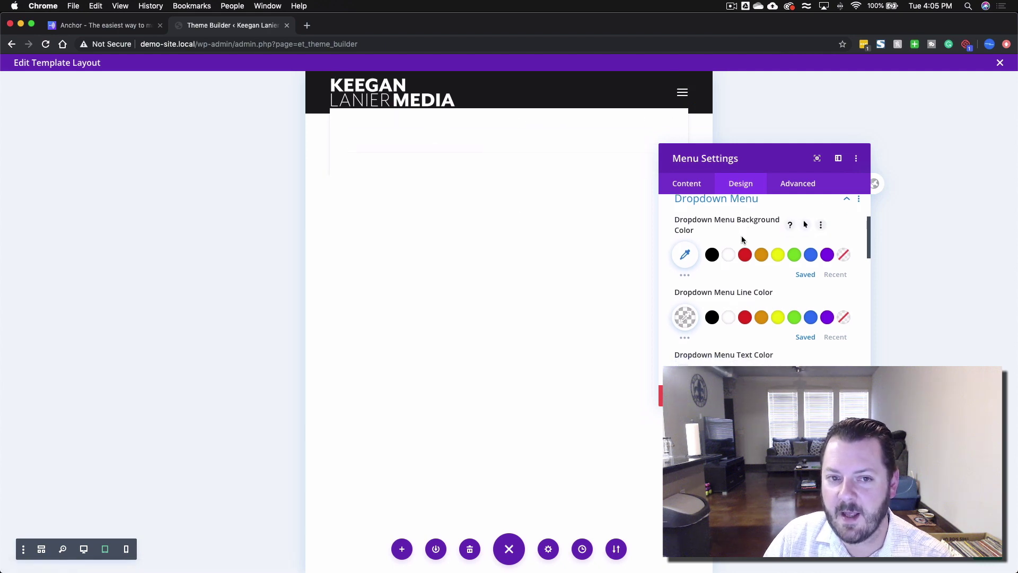
left_click(712, 255)
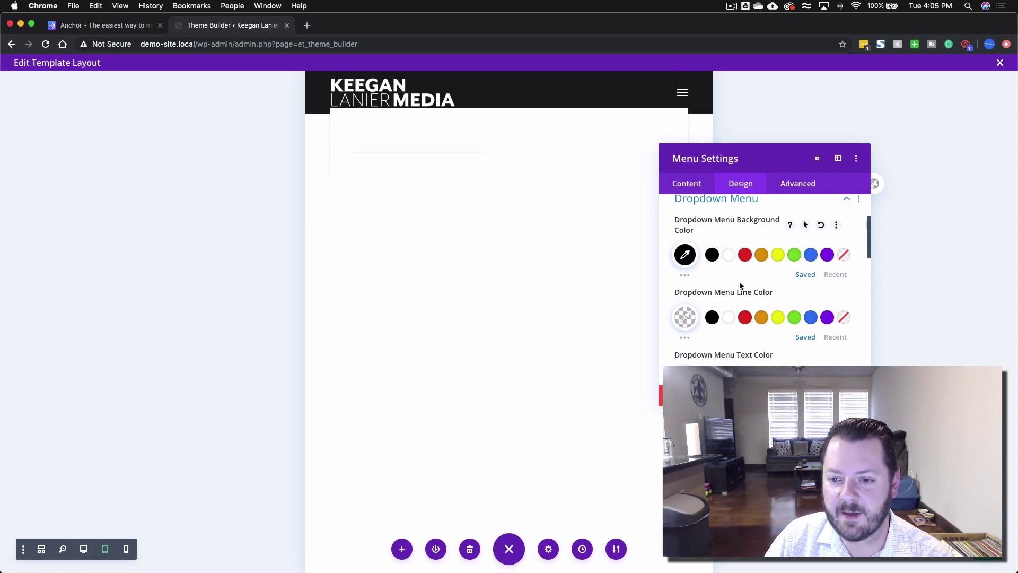
scroll(737, 276, "down", 3)
left_click(728, 321)
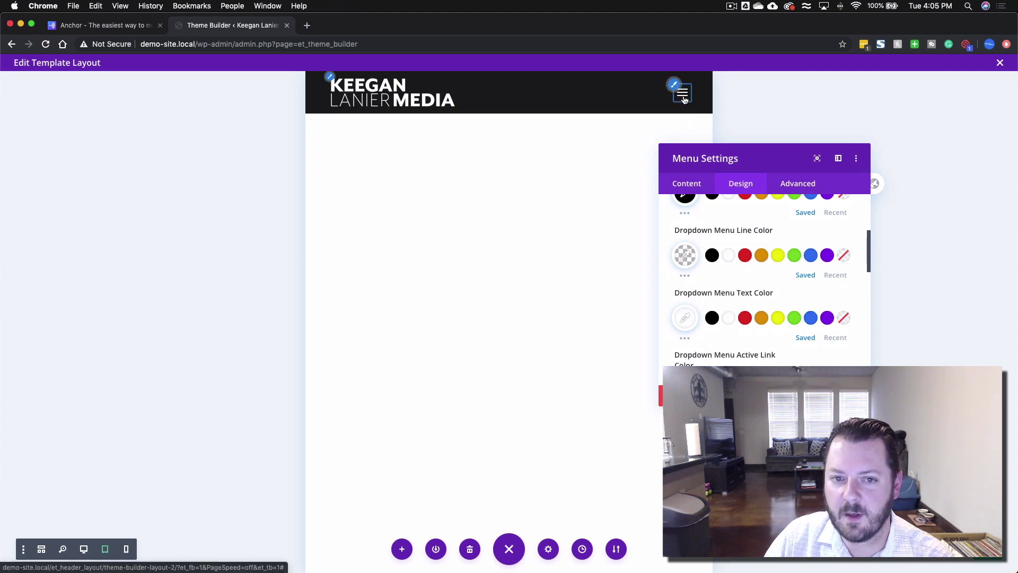
- Set the dropdown menu's active link color and the mobile menu's background color to black
scroll(780, 265, "down", 3)
scroll(778, 270, "down", 2)
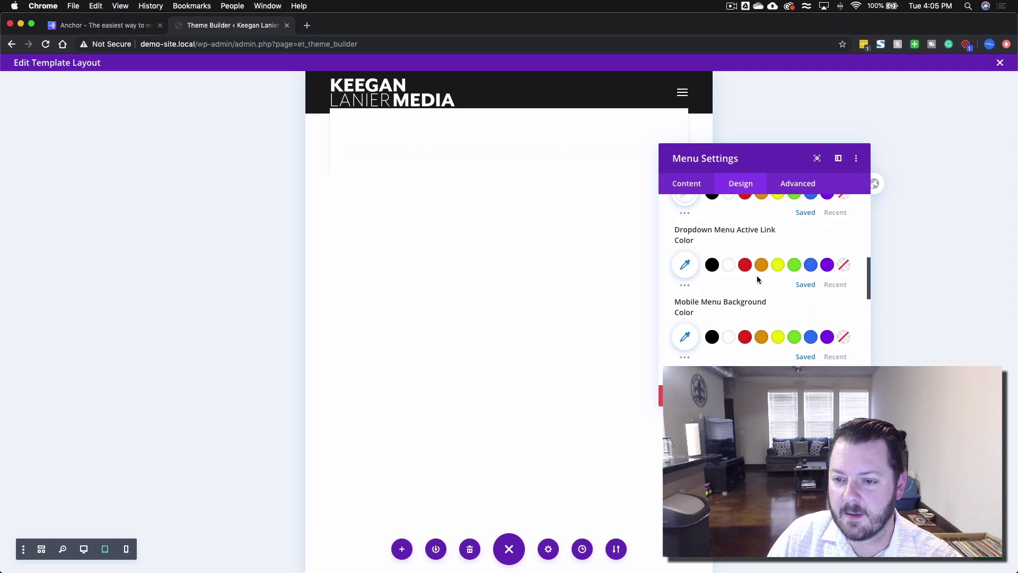
left_click(712, 265)
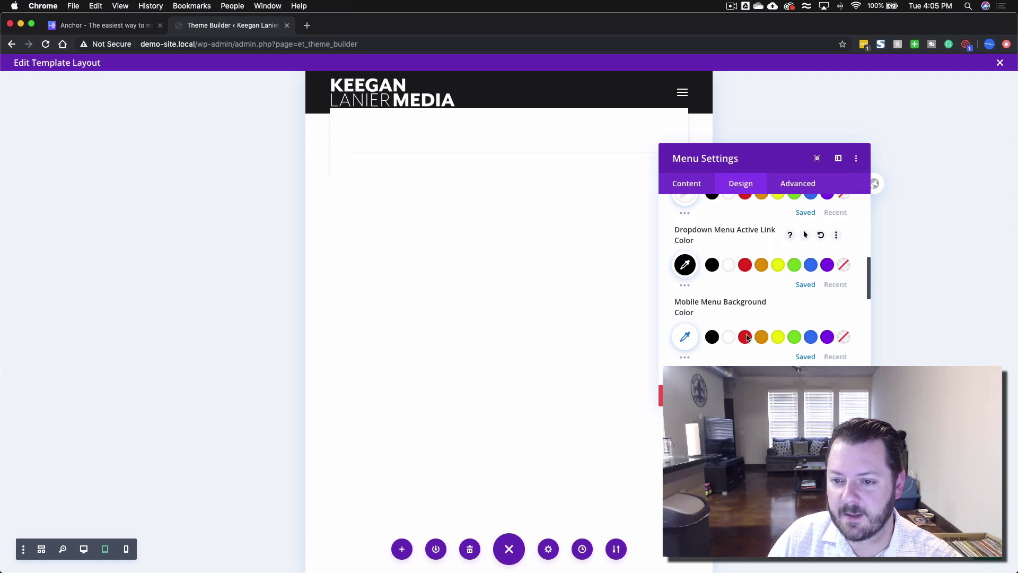
left_click(712, 338)
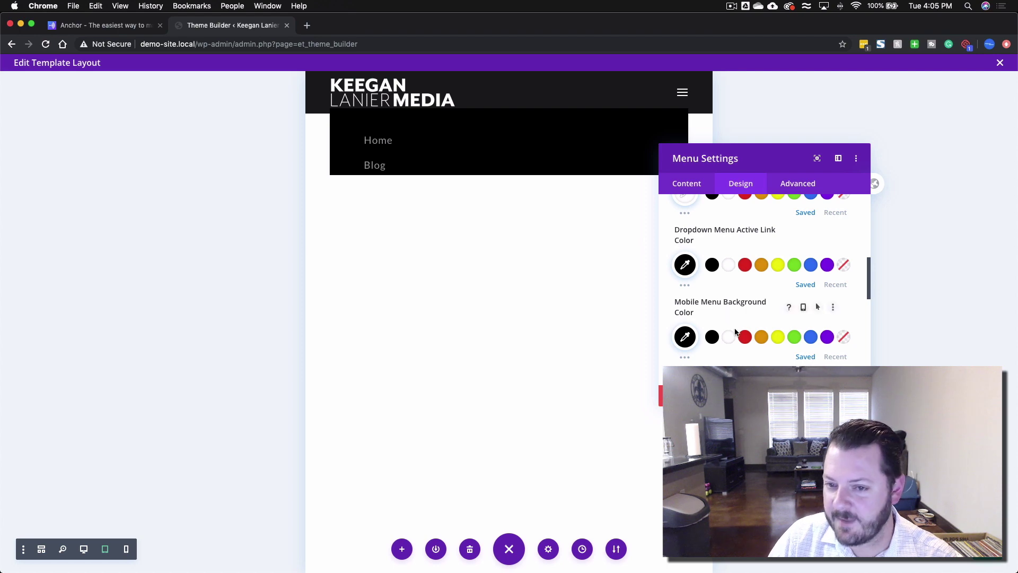
- Recheck the dropdown menu color settings and set the active link color to white
scroll(737, 307, "up", 5)
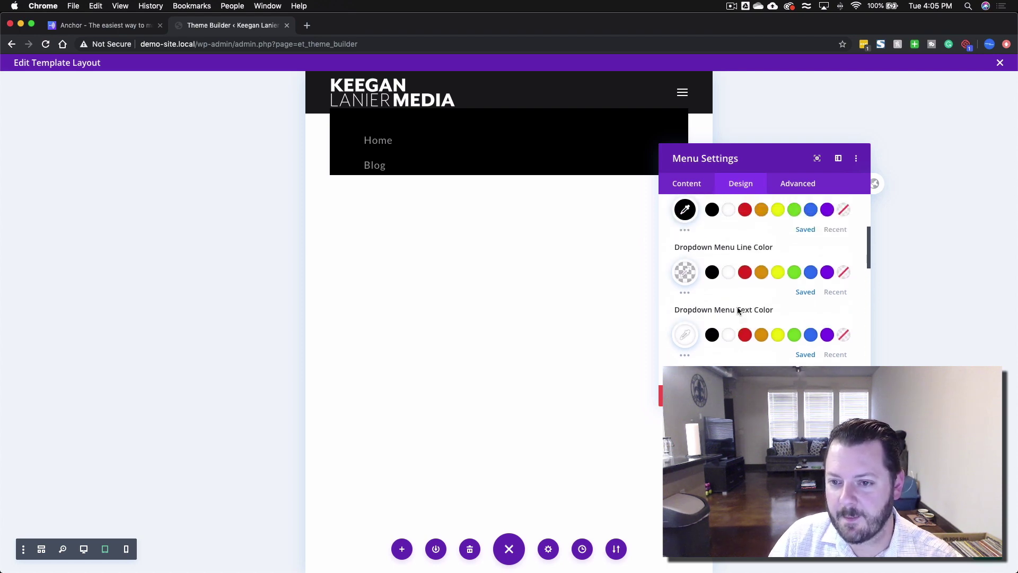
scroll(738, 311, "up", 2)
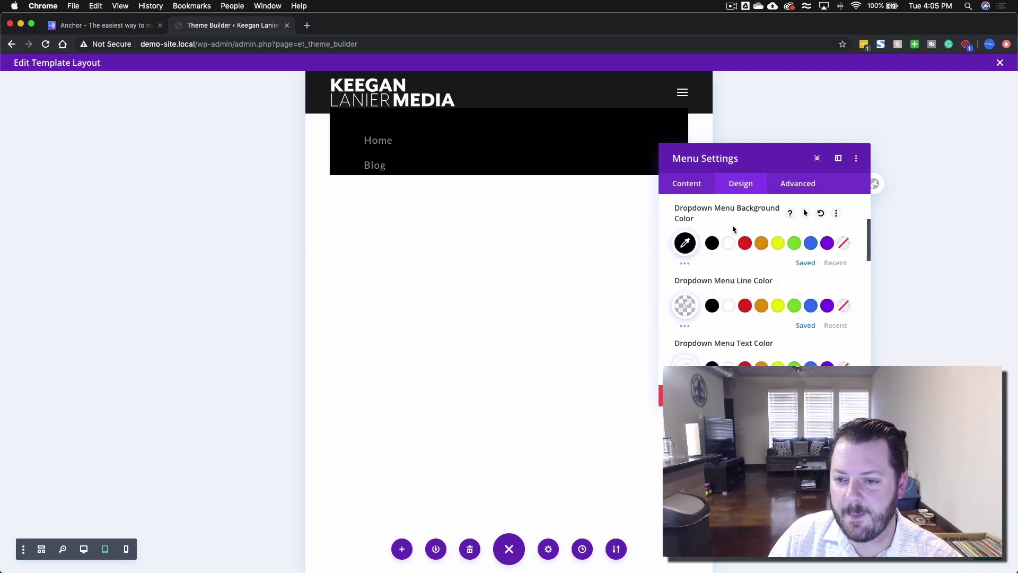
scroll(753, 239, "up", 1)
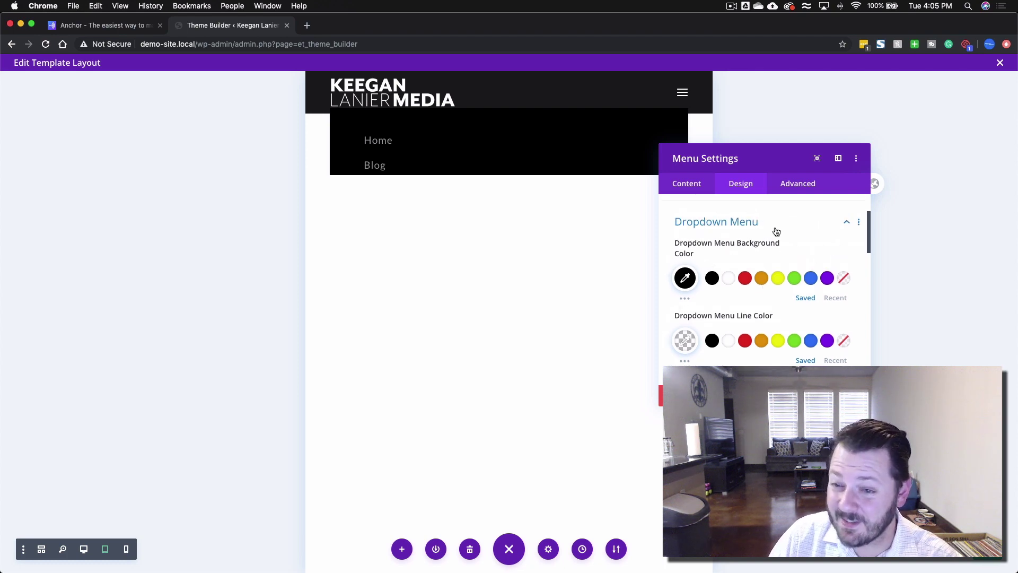
scroll(775, 299, "down", 6)
scroll(775, 299, "up", 6)
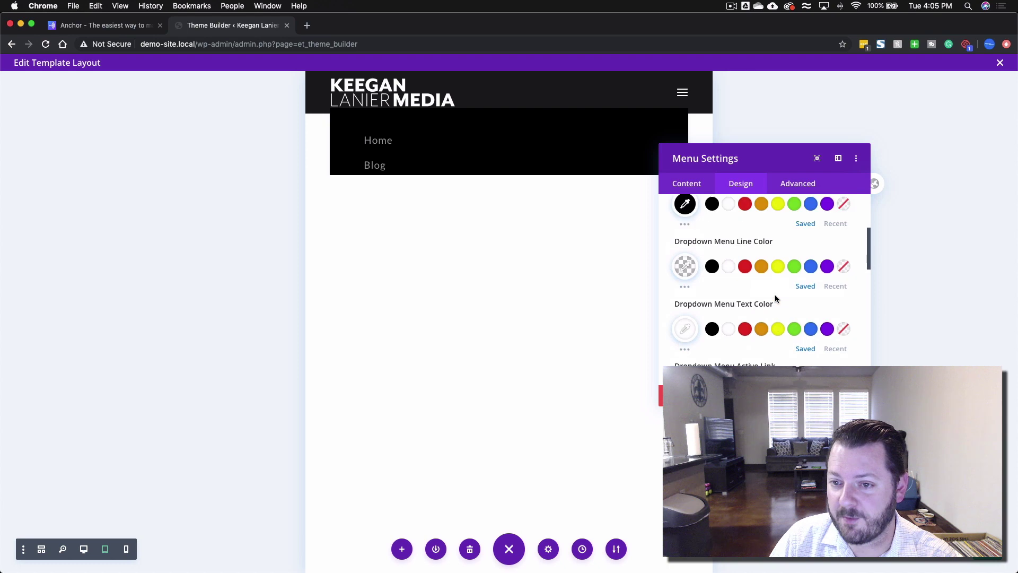
left_click(83, 549)
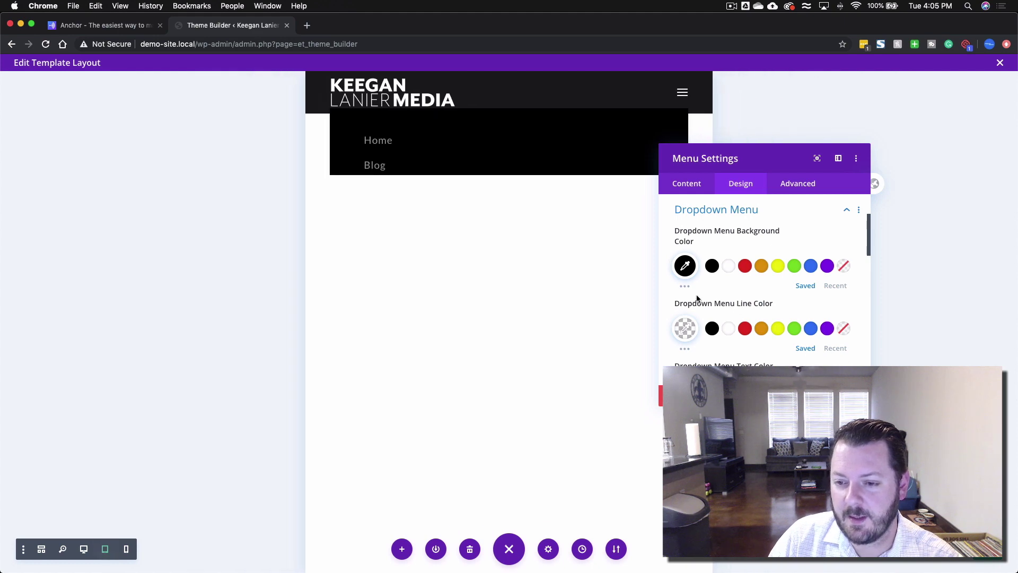
scroll(698, 298, "down", 5)
scroll(696, 298, "down", 2)
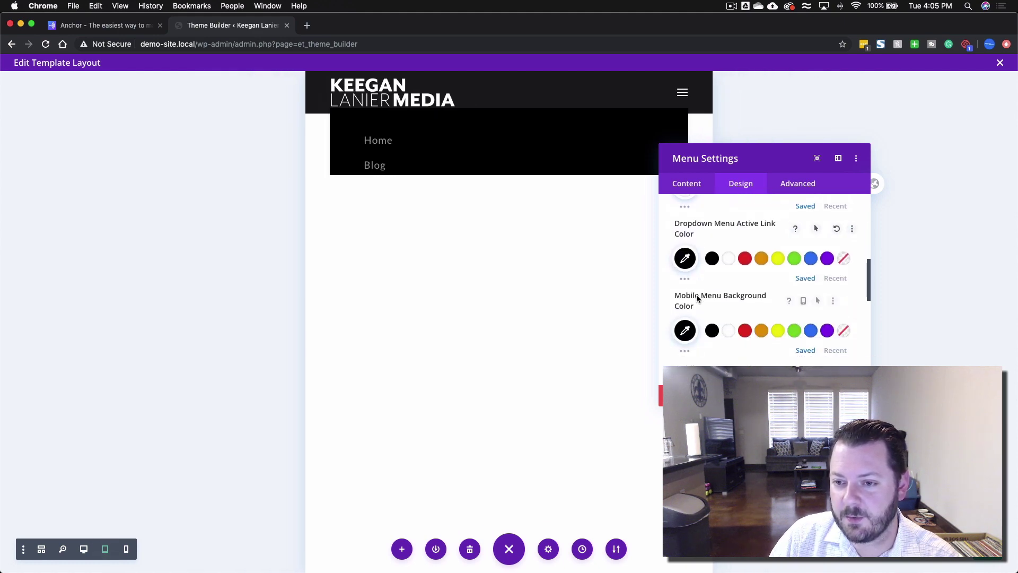
left_click(729, 260)
scroll(729, 295, "down", 3)
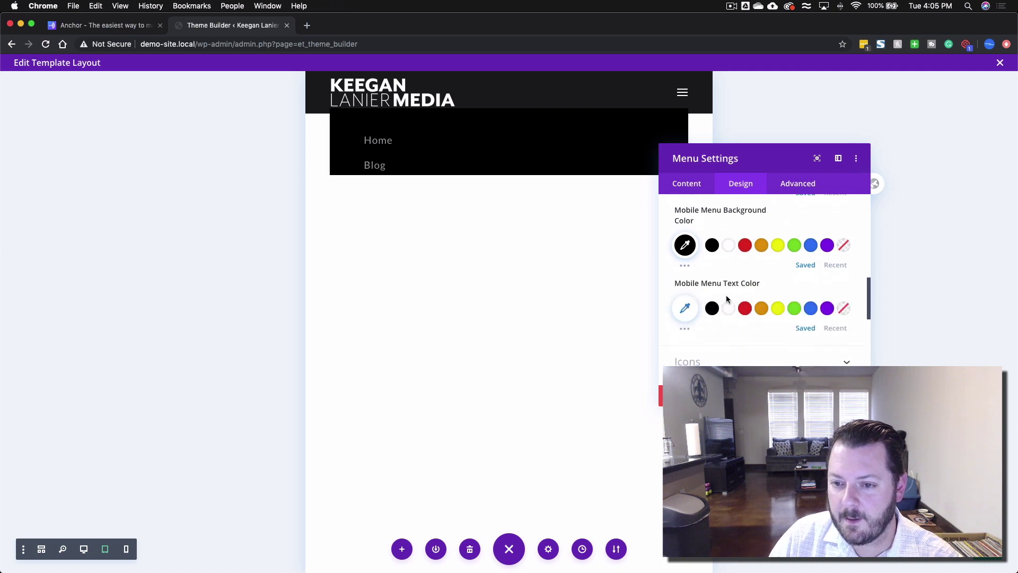
- Set the mobile menu's text color to white with reduced opacity, rgba(255,255,255,0.6)
left_click(728, 311)
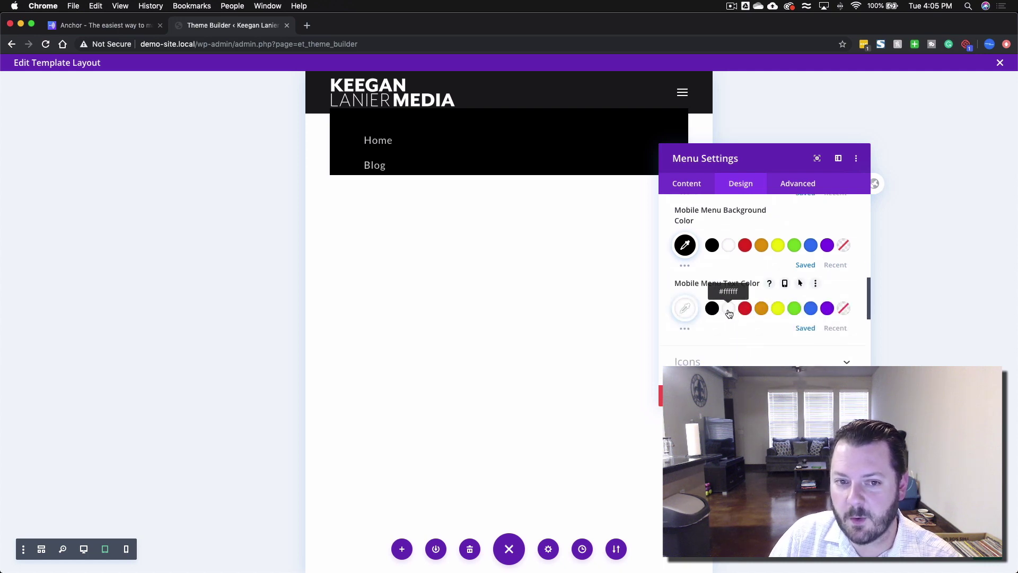
left_click(685, 308)
left_click_drag(838, 316, 837, 348)
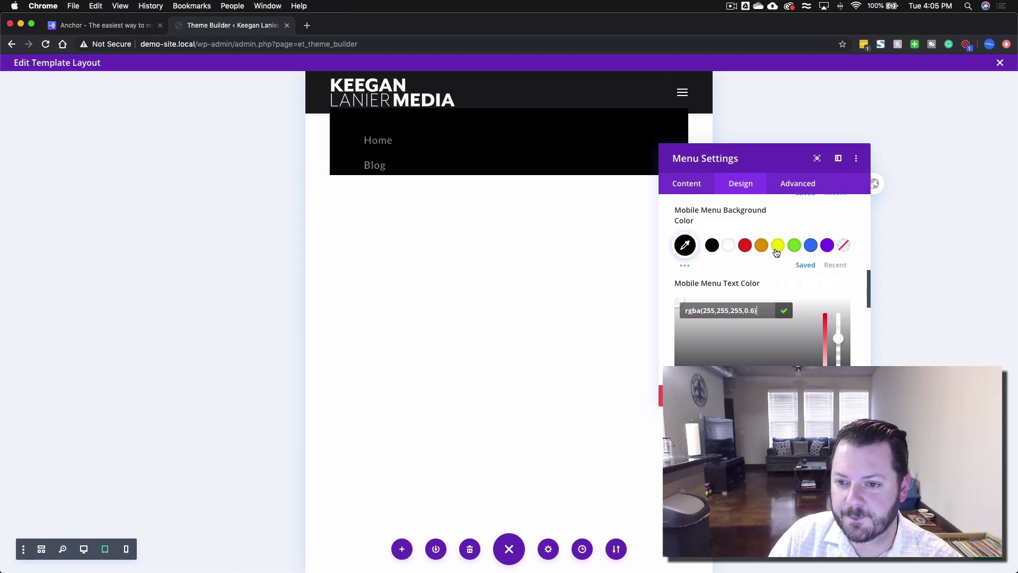
- Examine the Menu module's remaining design options, including spacing, and close the module's settings
scroll(743, 293, "up", 2)
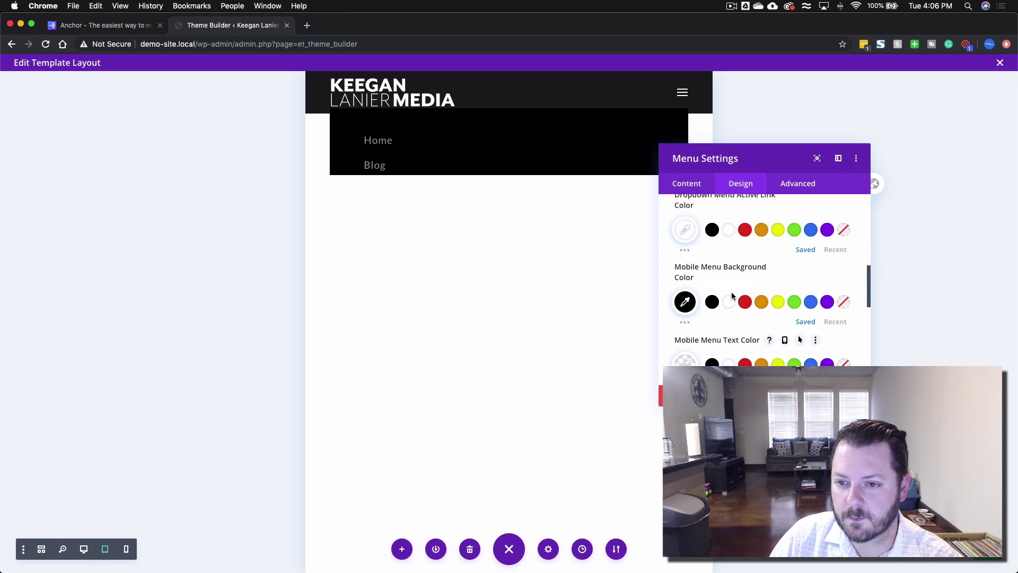
scroll(732, 296, "up", 3)
left_click(732, 299)
left_click(748, 276)
scroll(747, 276, "down", 3)
scroll(746, 276, "down", 5)
left_click(717, 293)
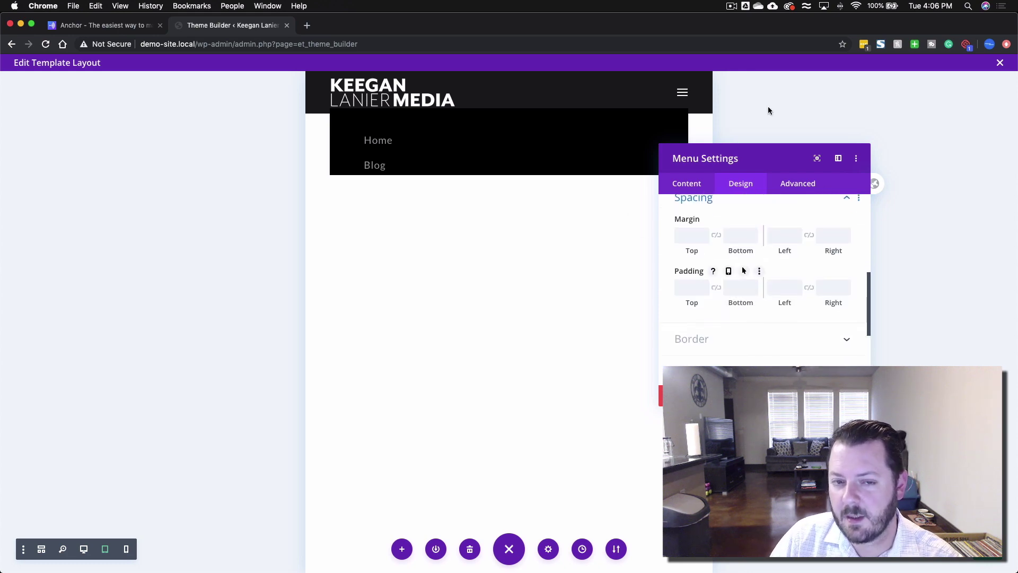
left_click(646, 91)
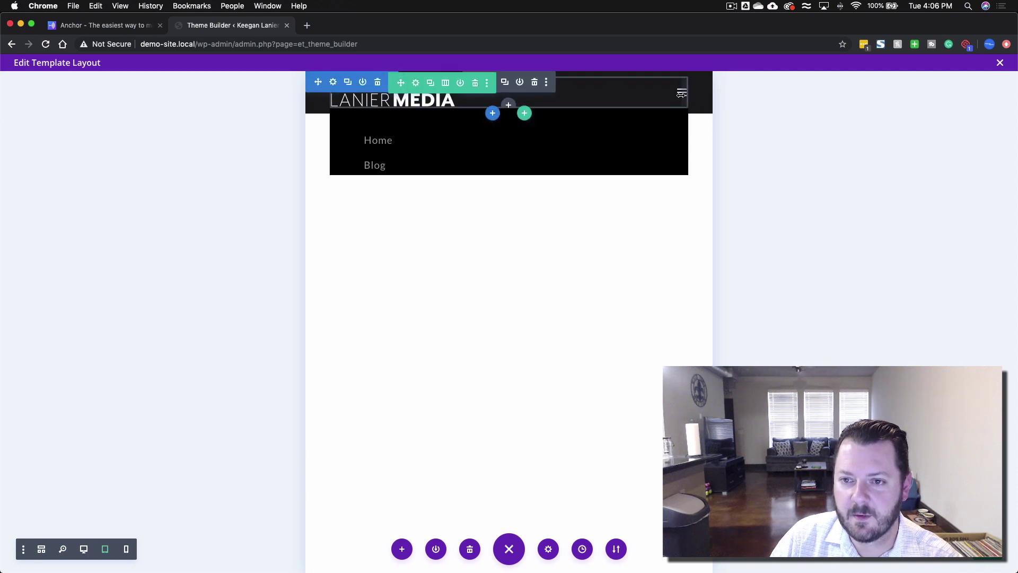
- Return to the desktop preview and change the header row's layout to three-quarter and one-quarter columns
left_click(84, 549)
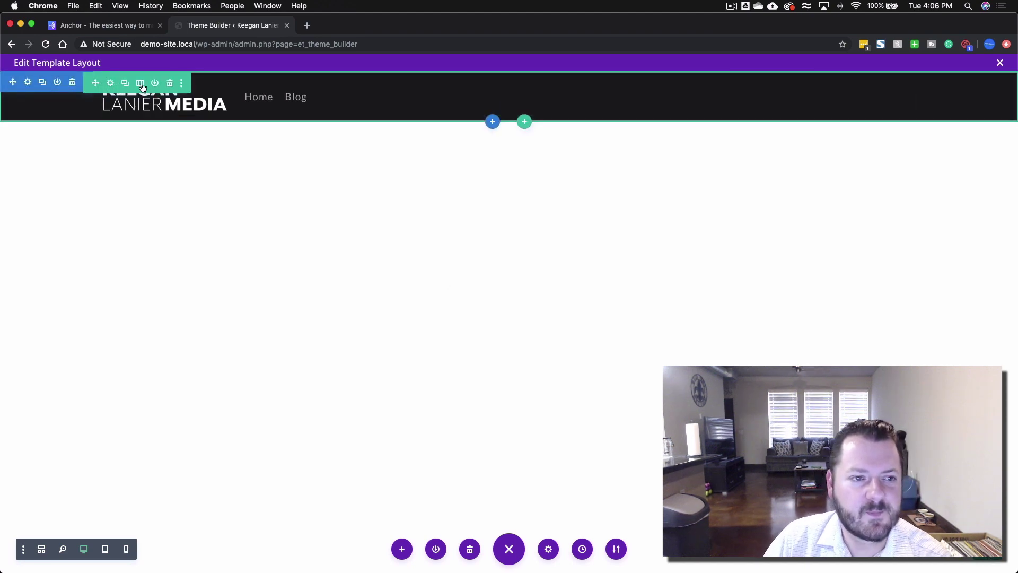
left_click(141, 84)
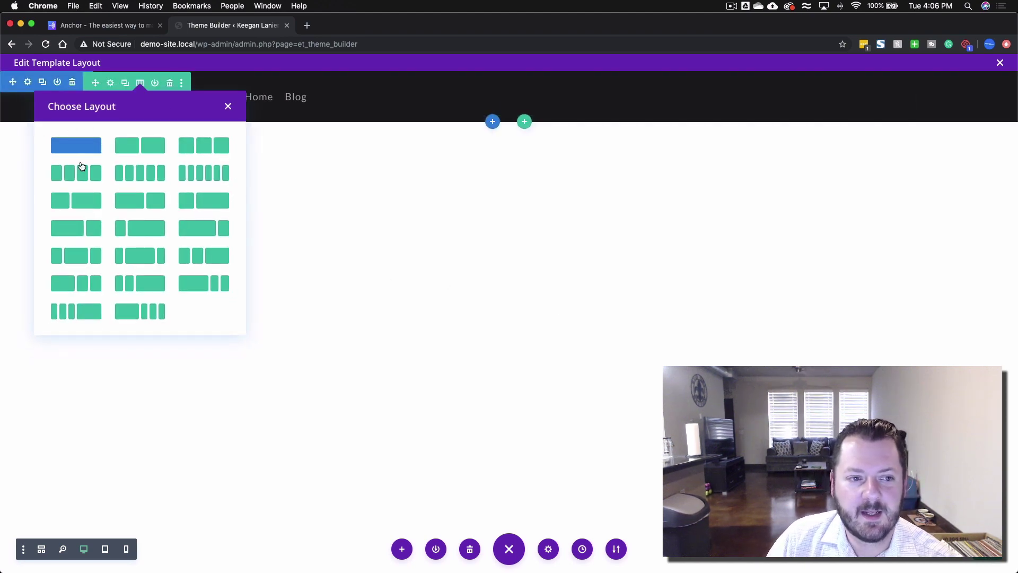
left_click(207, 233)
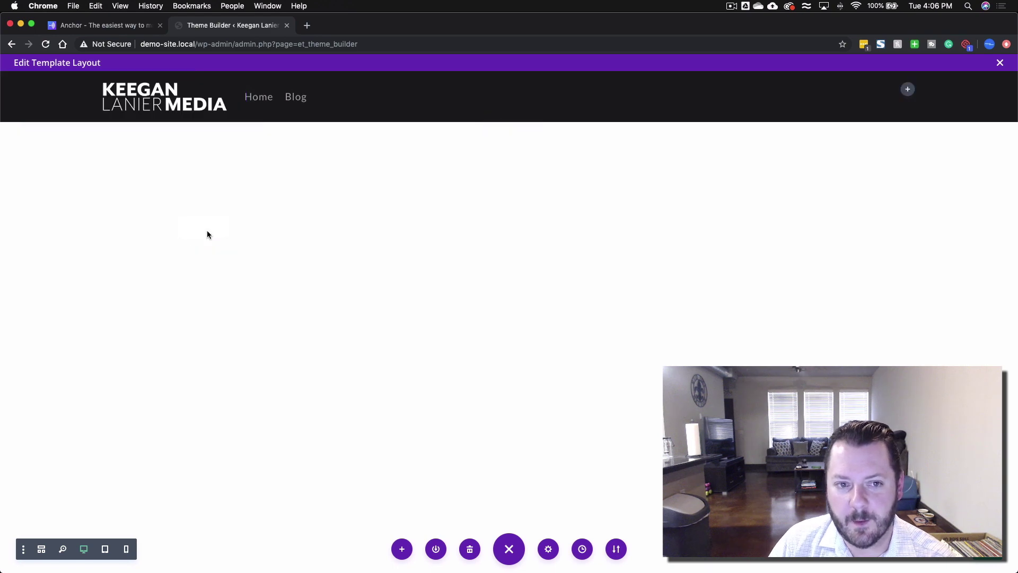
- Add a Social Media Follow module to the header row's empty second column and change the row layout to two-thirds and one-third columns
left_click(909, 90)
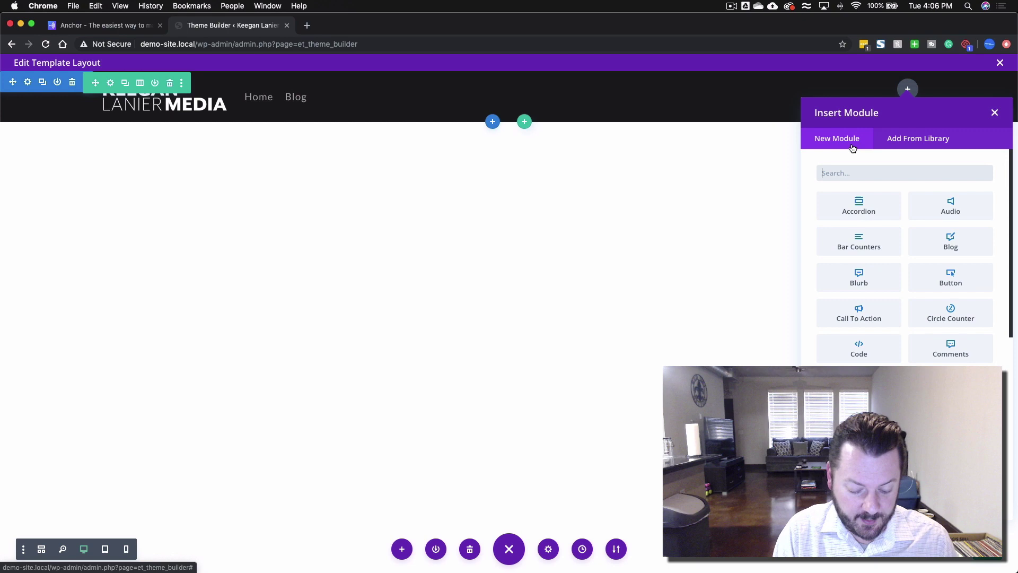
type("social")
left_click(856, 209)
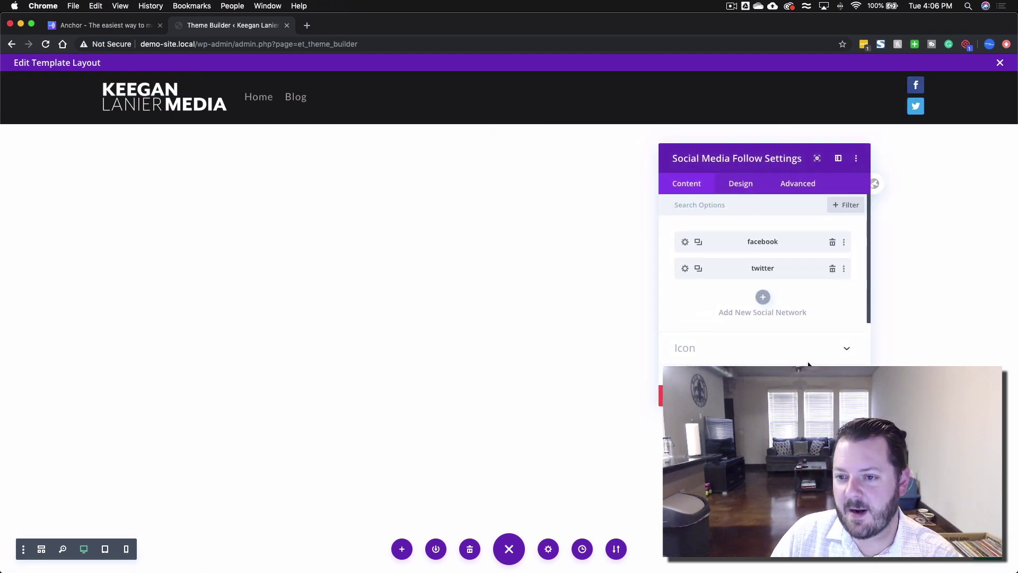
left_click(844, 396)
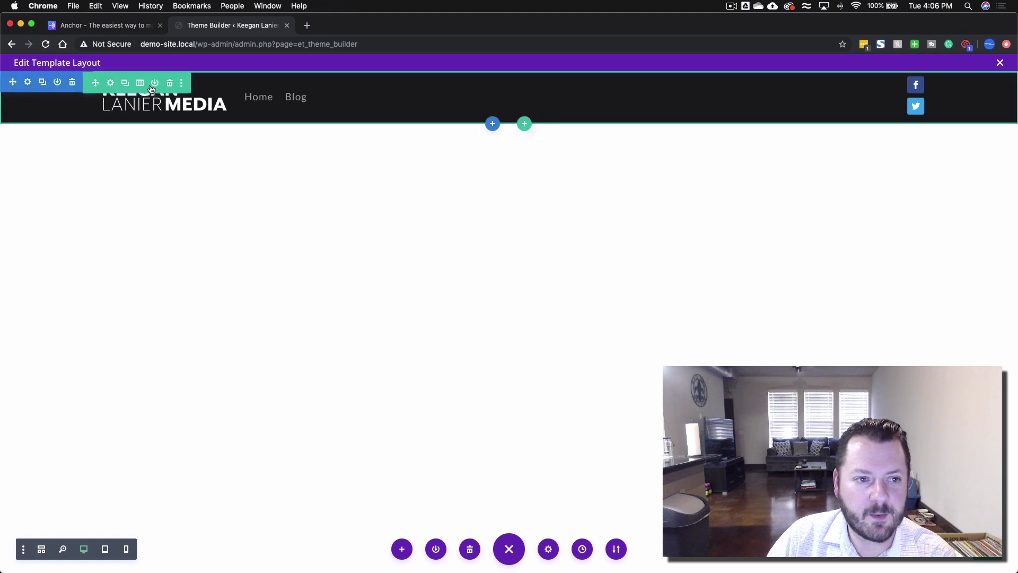
left_click(140, 82)
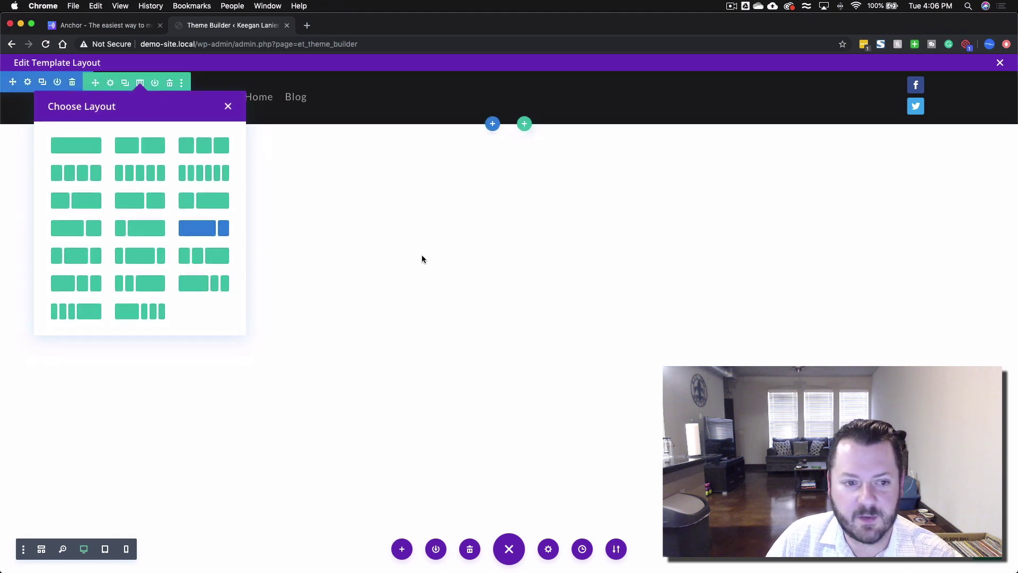
left_click(98, 232)
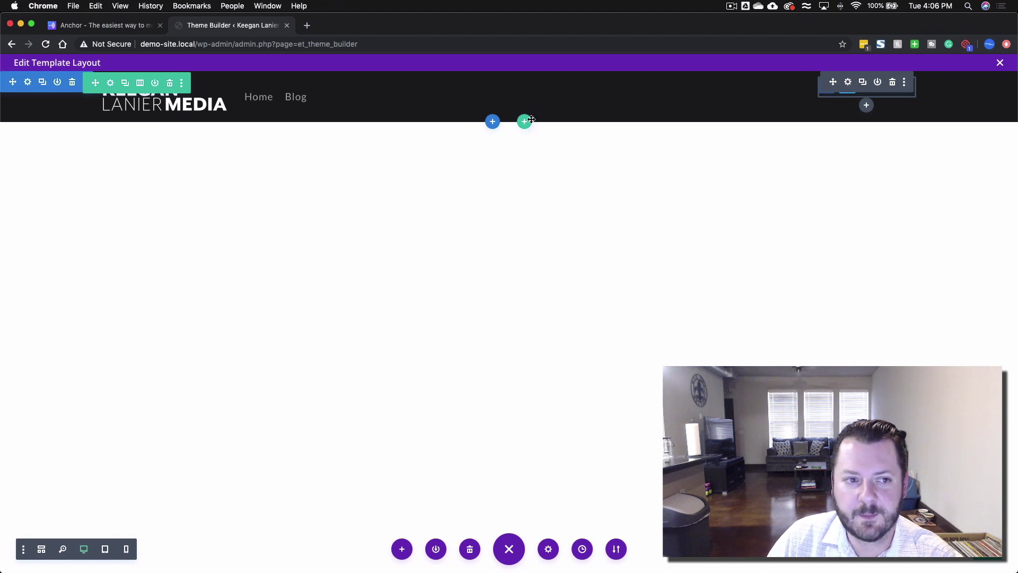
- Set the second column's top padding to 20px on desktop and 0px on tablet, check the phone padding, and close the row settings
left_click(111, 83)
left_click(685, 307)
left_click(739, 186)
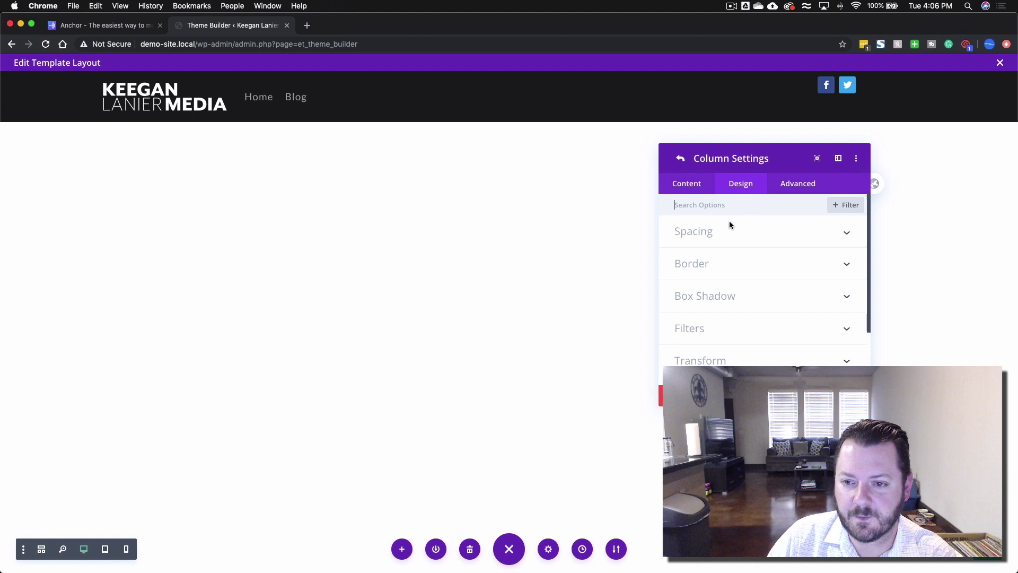
left_click(706, 232)
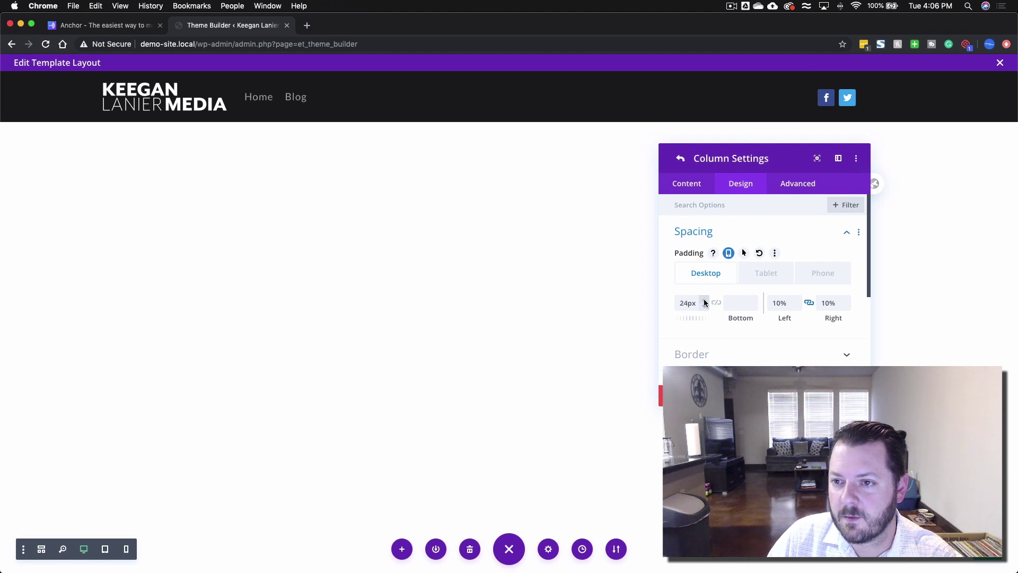
left_click(766, 273)
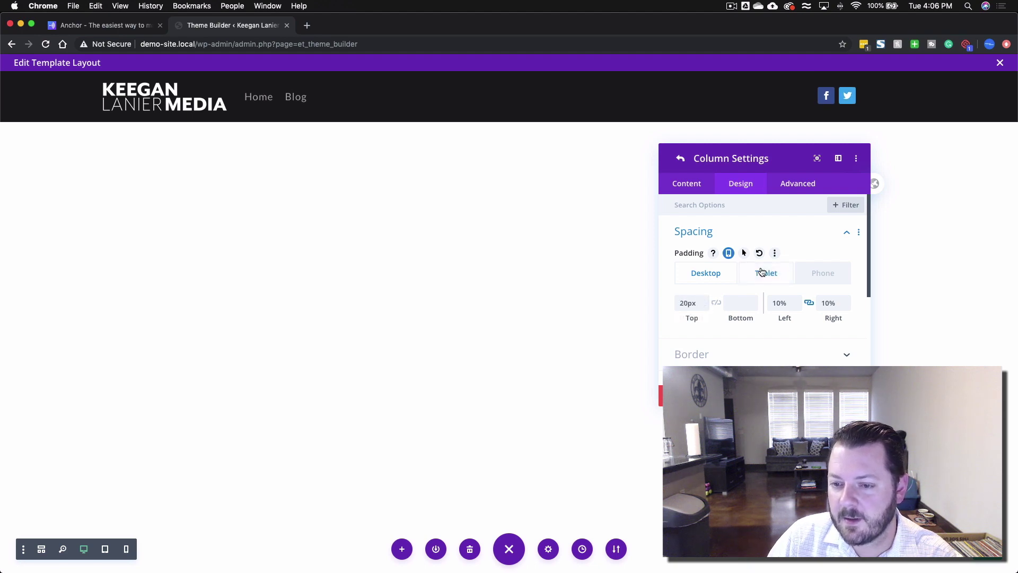
left_click(679, 301)
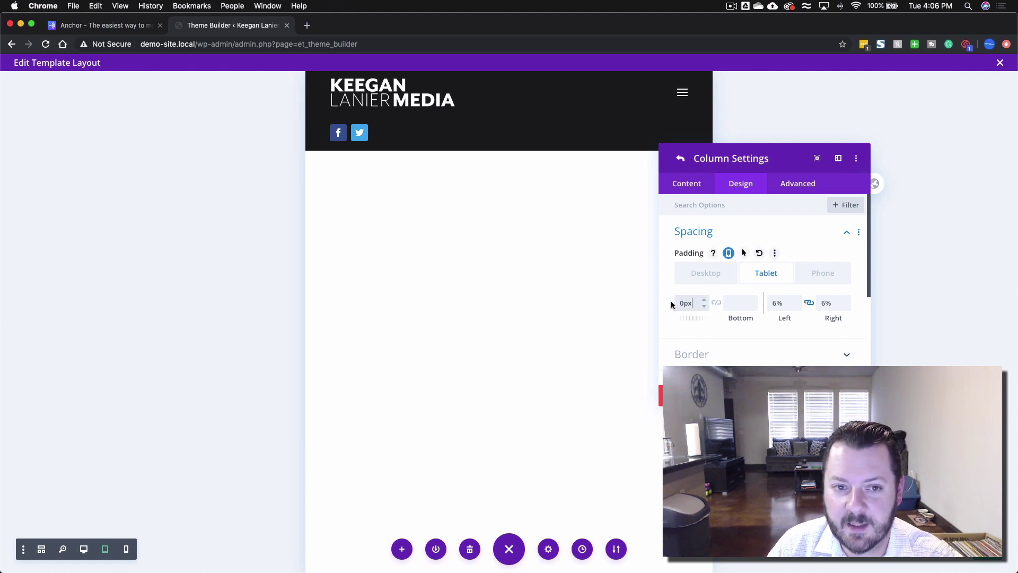
left_click(819, 274)
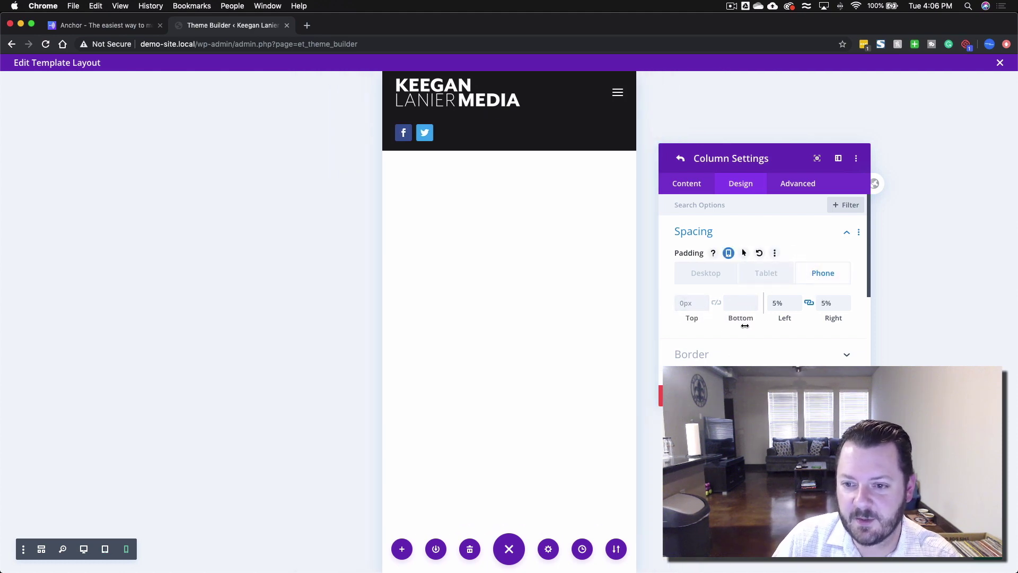
left_click(727, 236)
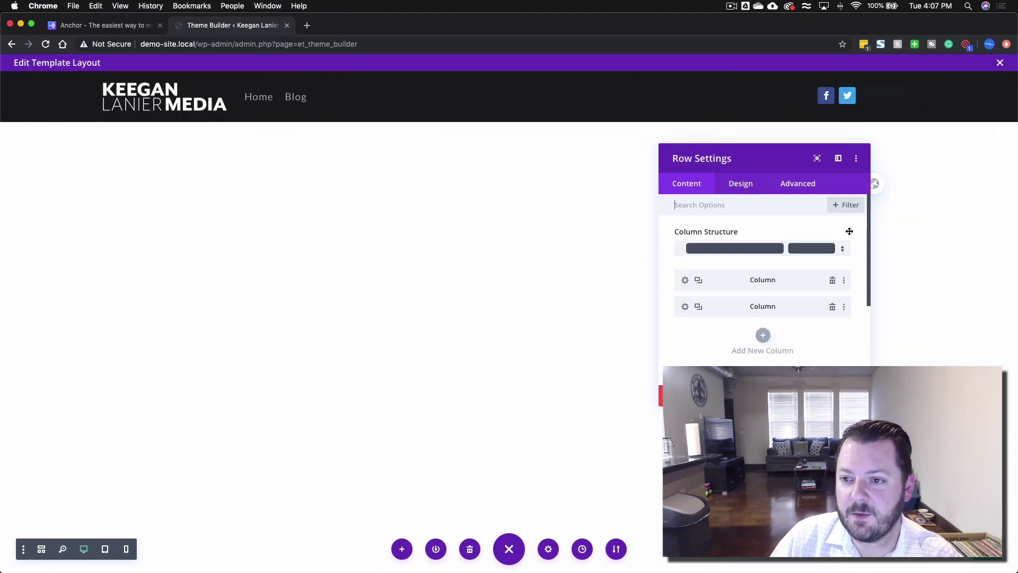
scroll(769, 255, "down", 1)
key("Escape")
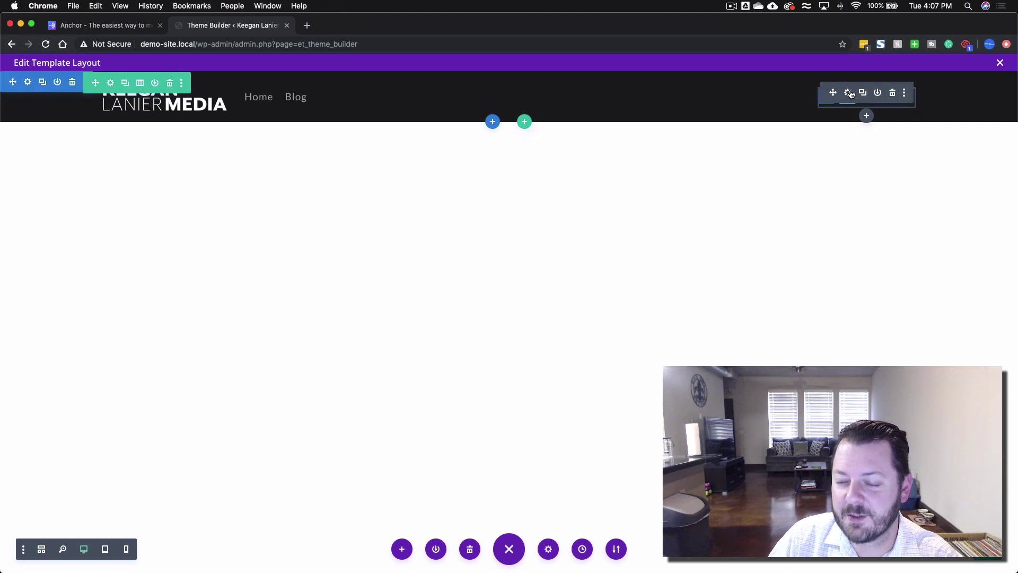
- Align the Social Media Follow module right on desktop and centered on tablet, and check its phone alignment
left_click(850, 94)
left_click(743, 183)
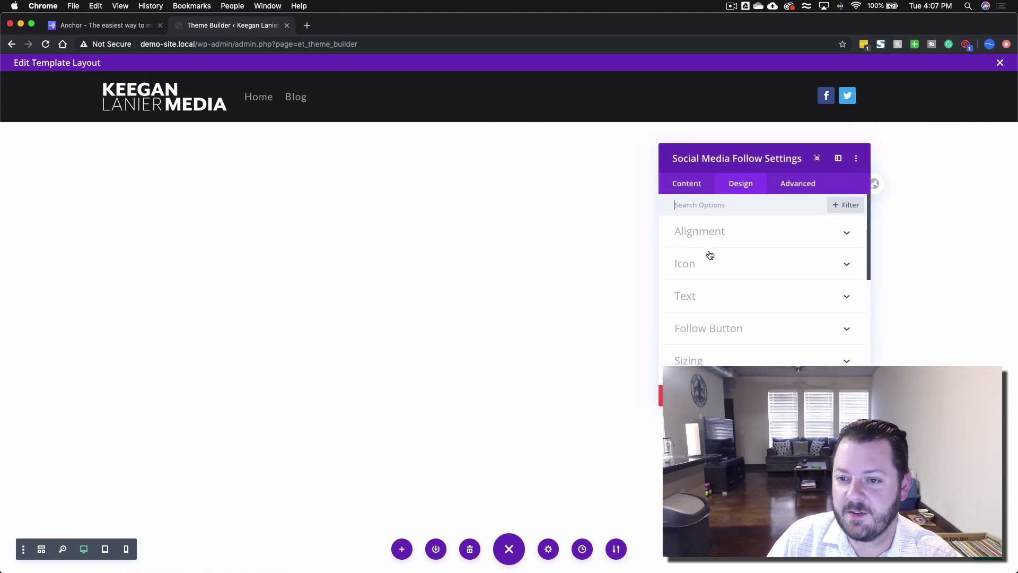
left_click(738, 234)
left_click(766, 254)
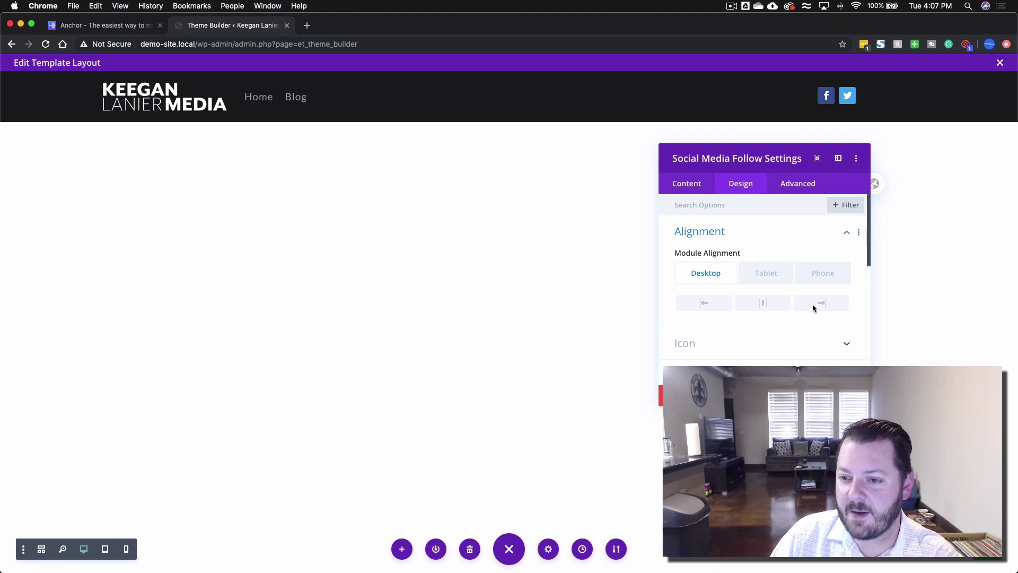
left_click(822, 303)
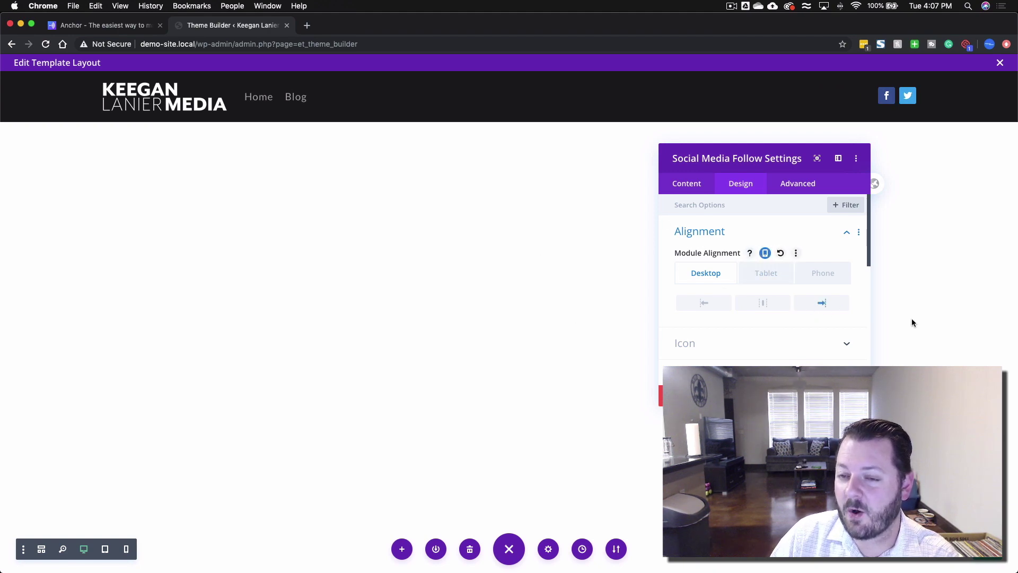
left_click(765, 273)
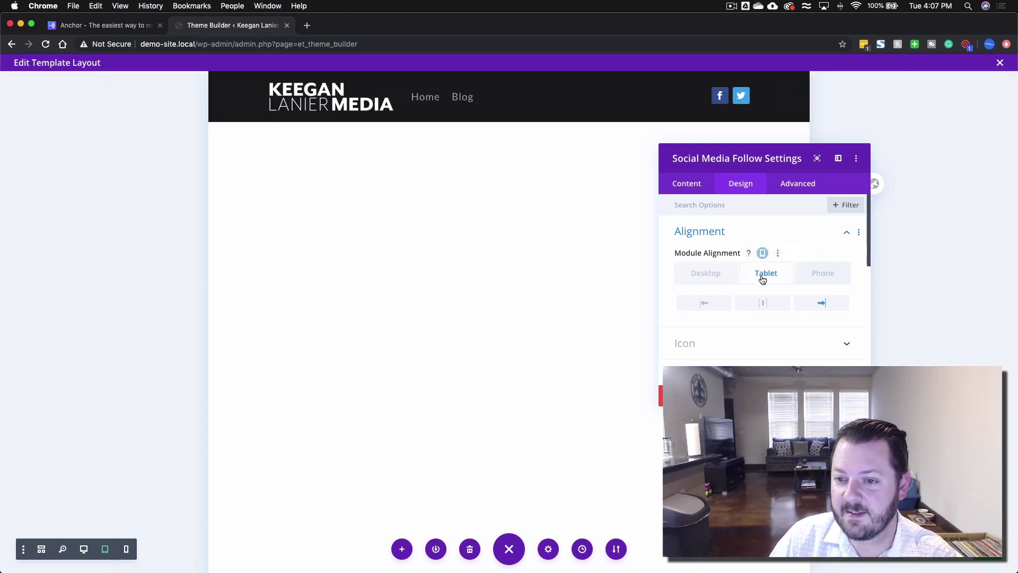
left_click(766, 305)
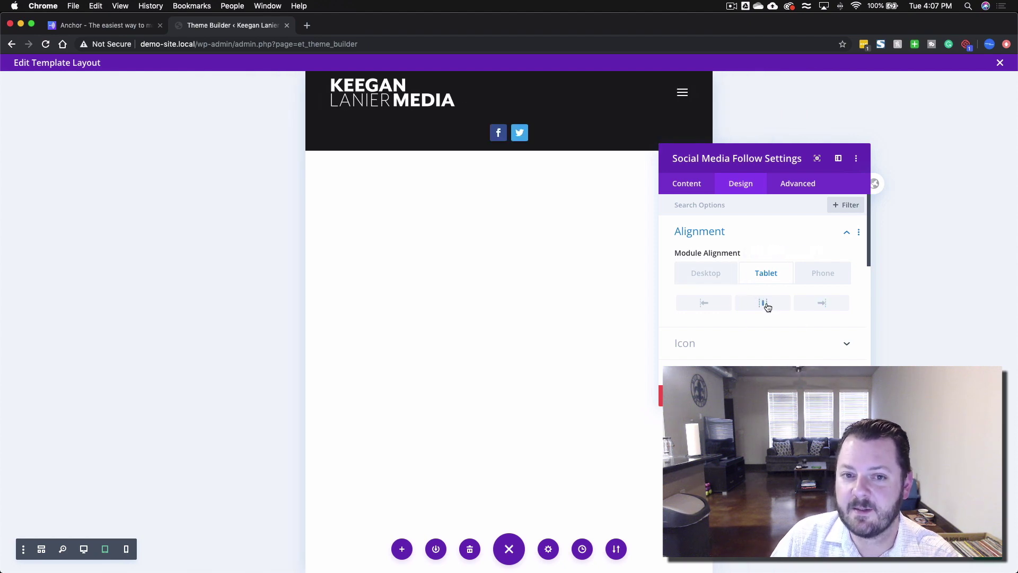
left_click(823, 273)
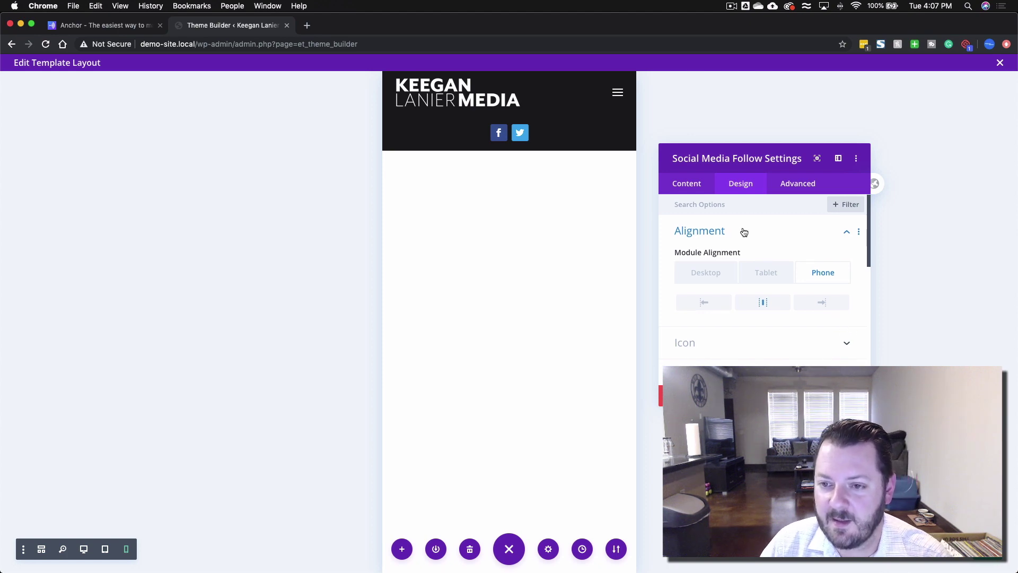
left_click(720, 235)
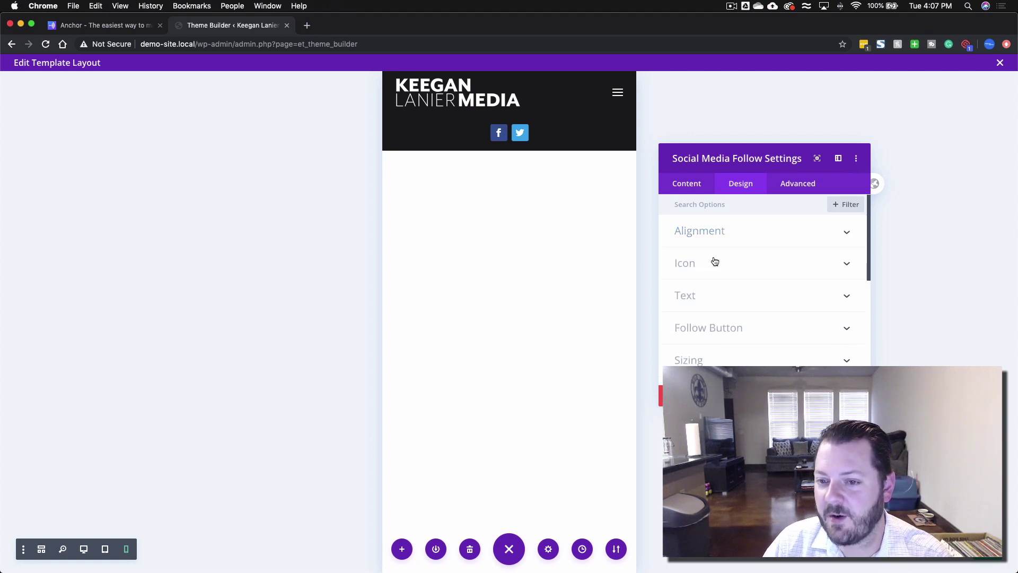
- Enable a custom icon size for the Social Media Follow module and set the icon font size to 23px
left_click(715, 261)
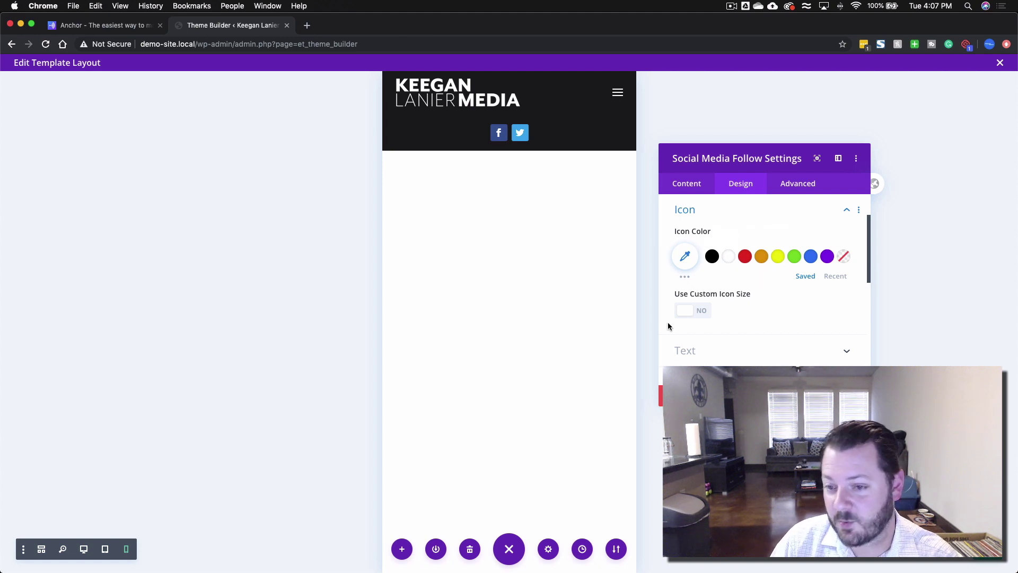
left_click(691, 311)
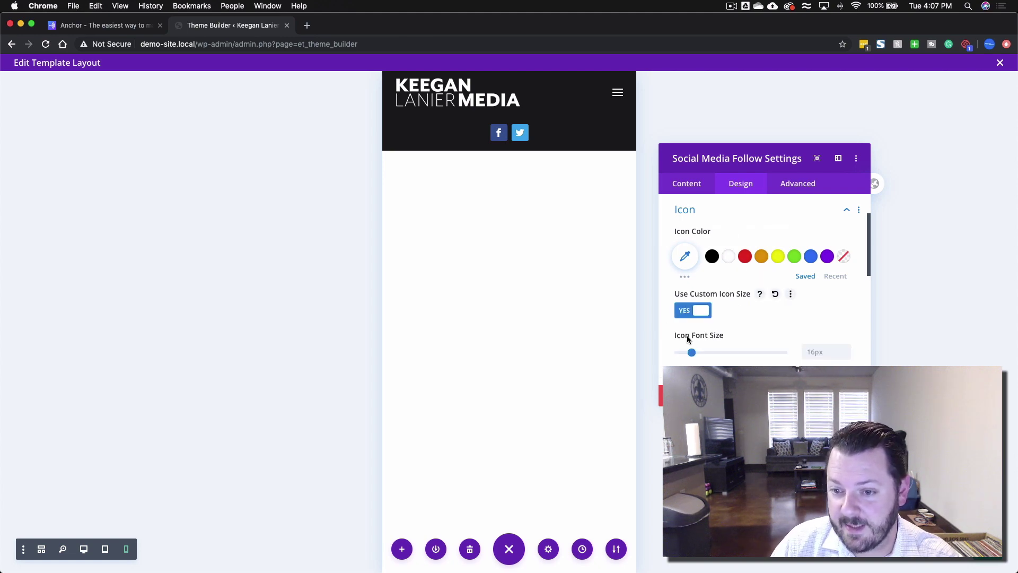
left_click_drag(692, 354, 698, 356)
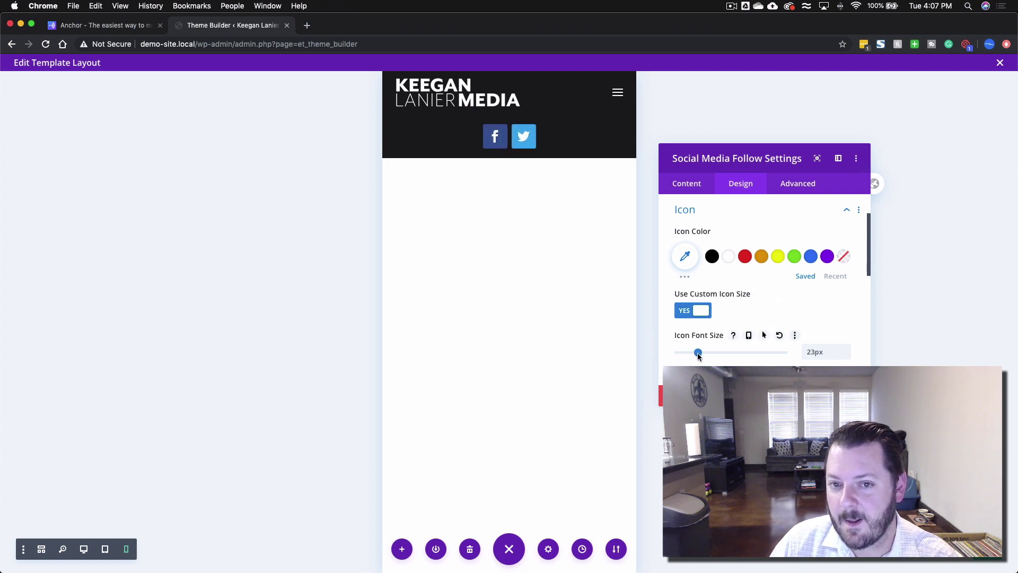
- Remove the background color from the Facebook network in the Social Media Follow module
left_click(699, 185)
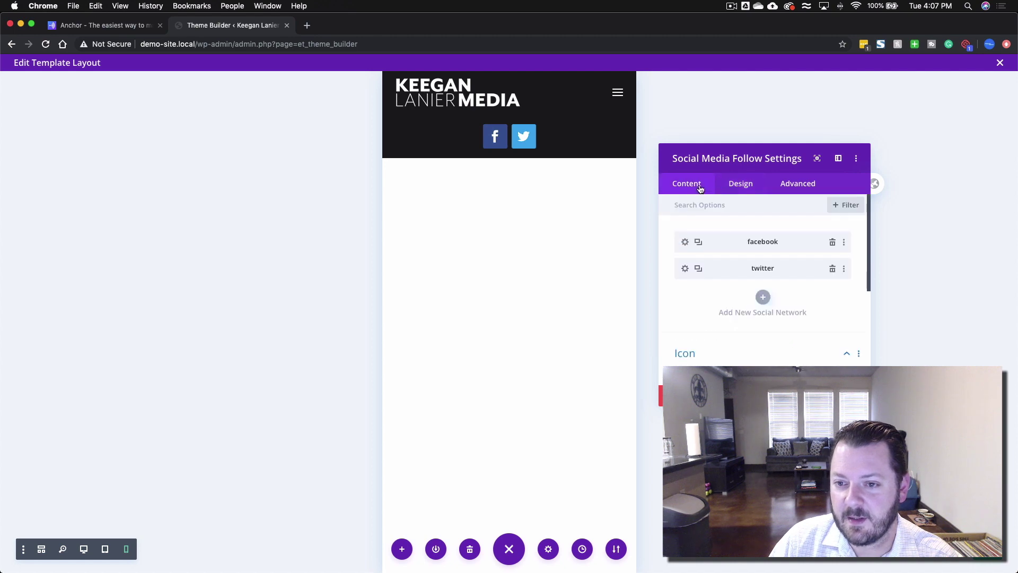
left_click(684, 242)
left_click(719, 341)
scroll(811, 314, "down", 3)
left_click(820, 289)
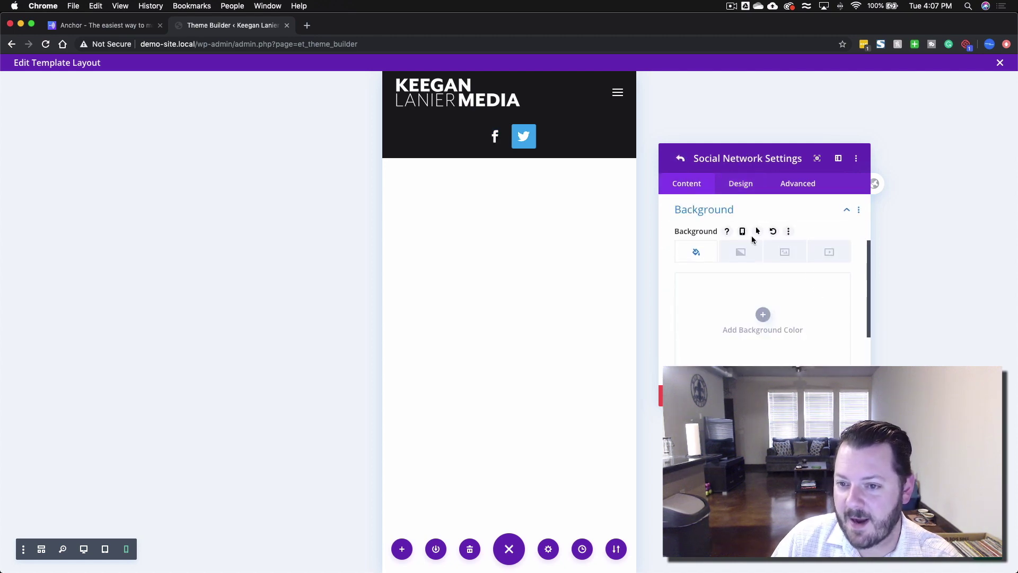
- Return to the network list and remove the Twitter network's background color
left_click(677, 157)
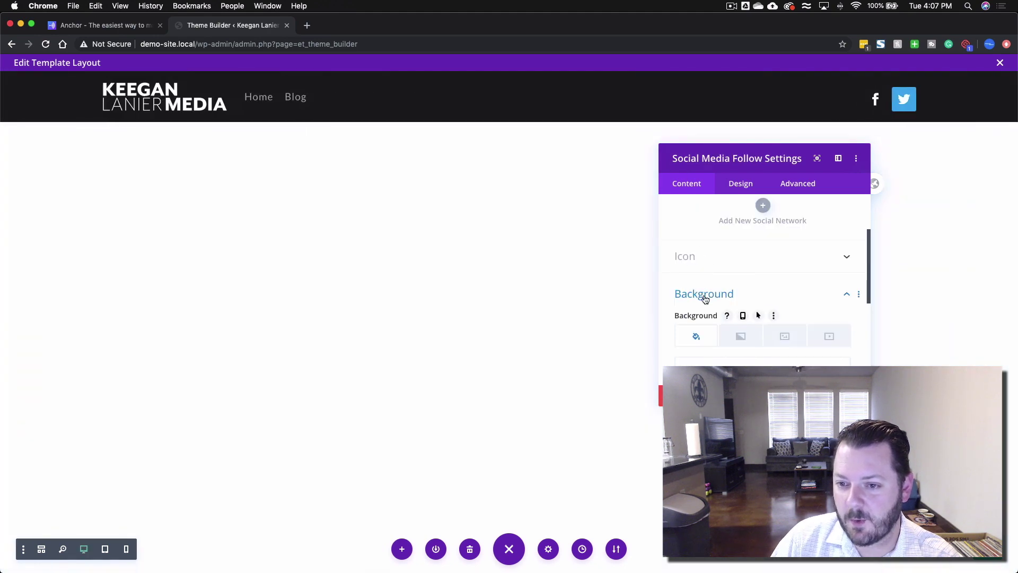
scroll(788, 241, "up", 3)
left_click(686, 268)
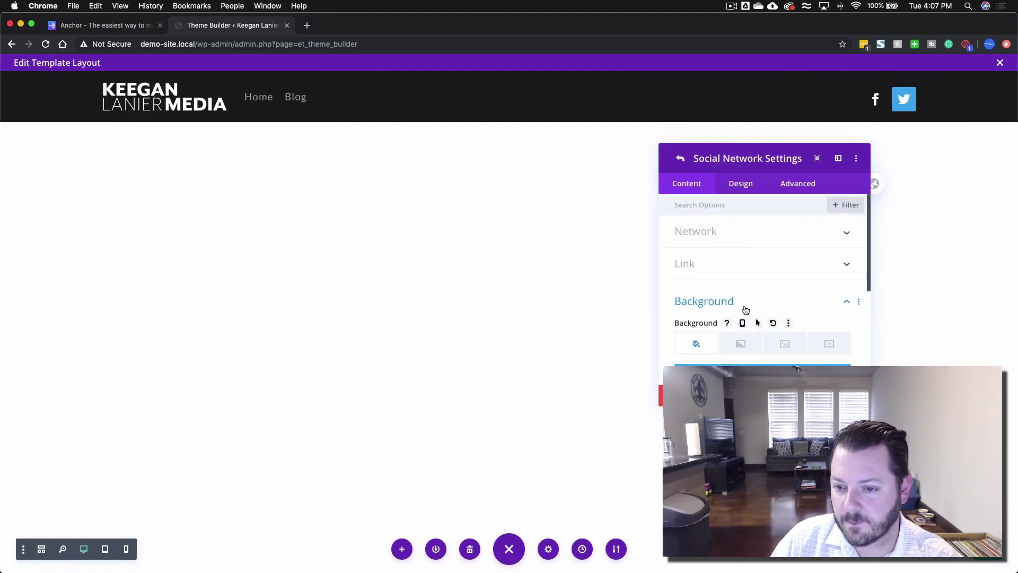
scroll(819, 311, "down", 2)
left_click(820, 314)
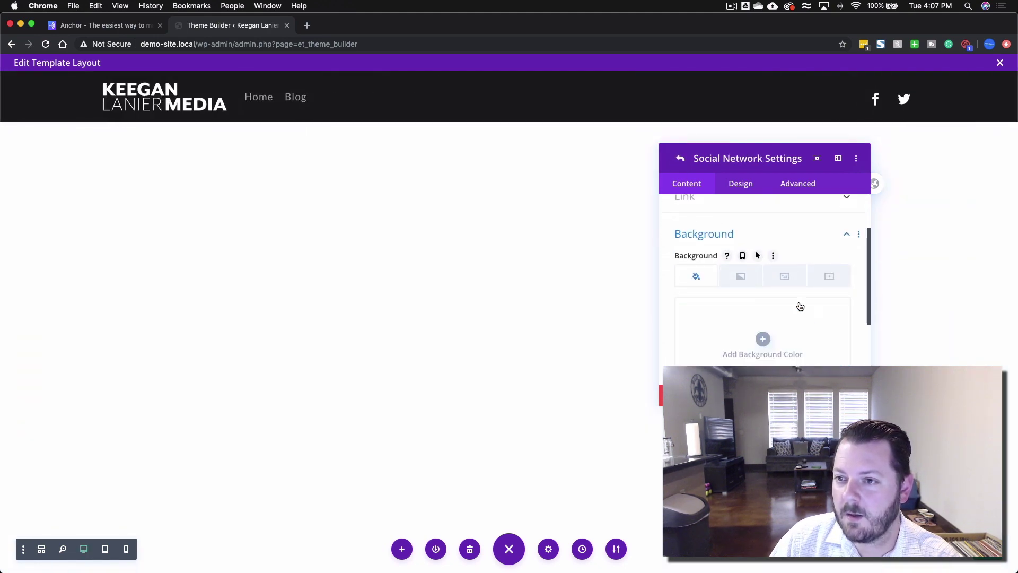
- Enable responsive icon font sizing for the whole Social Media Follow module and set the desktop size to 17px
left_click(740, 186)
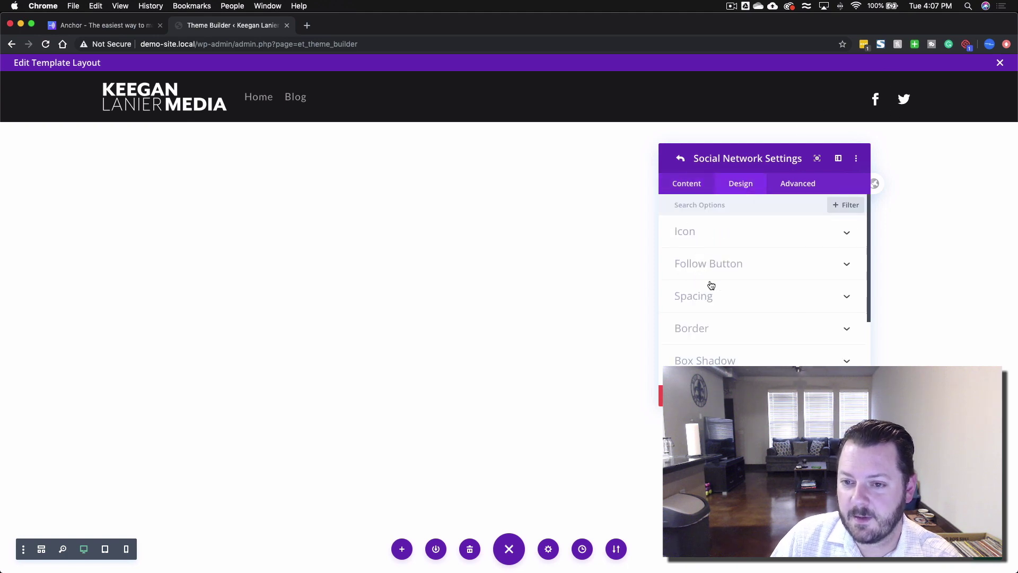
left_click(697, 235)
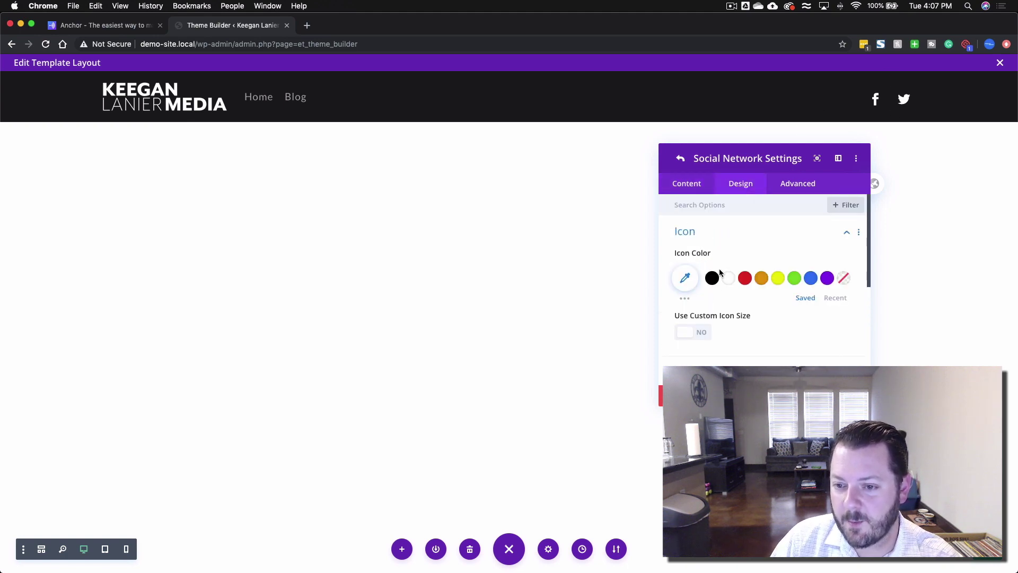
scroll(696, 268, "down", 2)
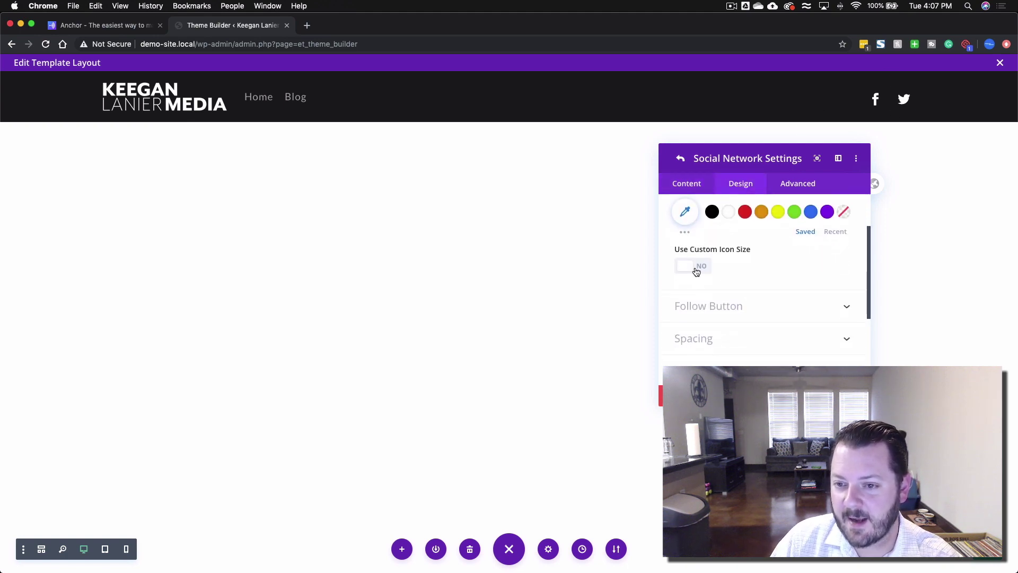
left_click(689, 158)
left_click(758, 191)
scroll(724, 284, "up", 2)
scroll(723, 283, "down", 3)
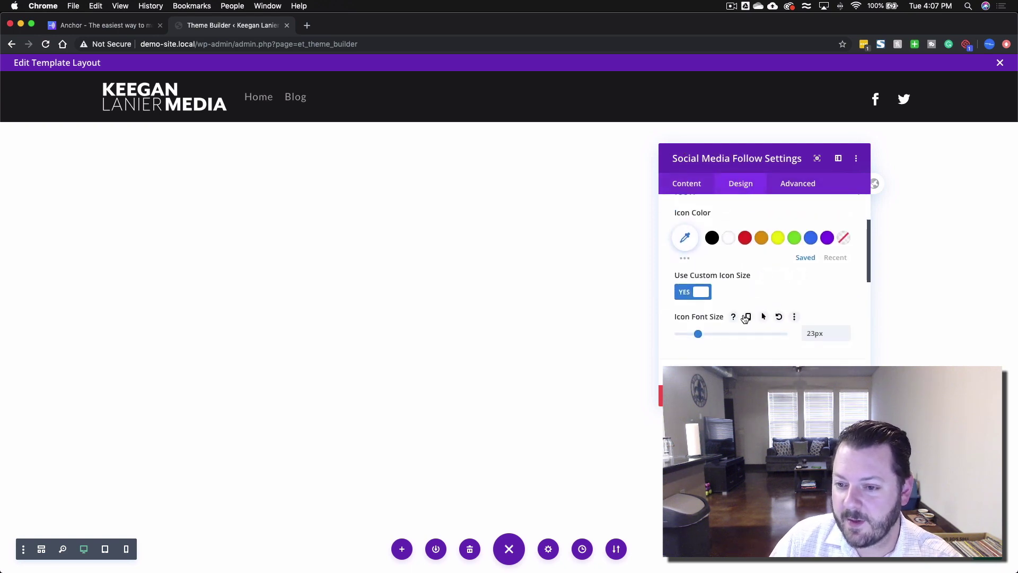
left_click(749, 317)
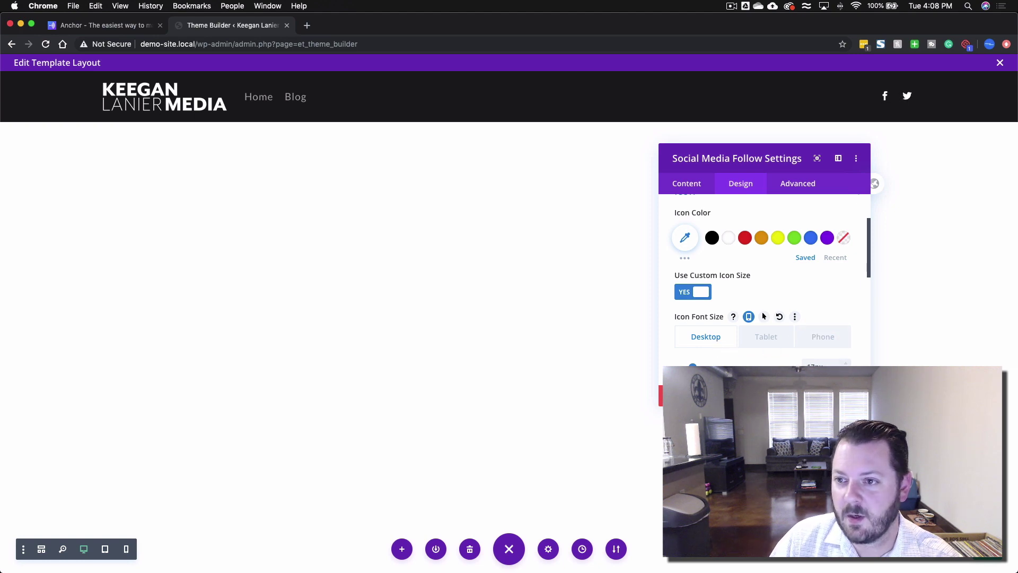
- Increase the module's tablet icon font size to 25px and check the phone size
left_click(768, 337)
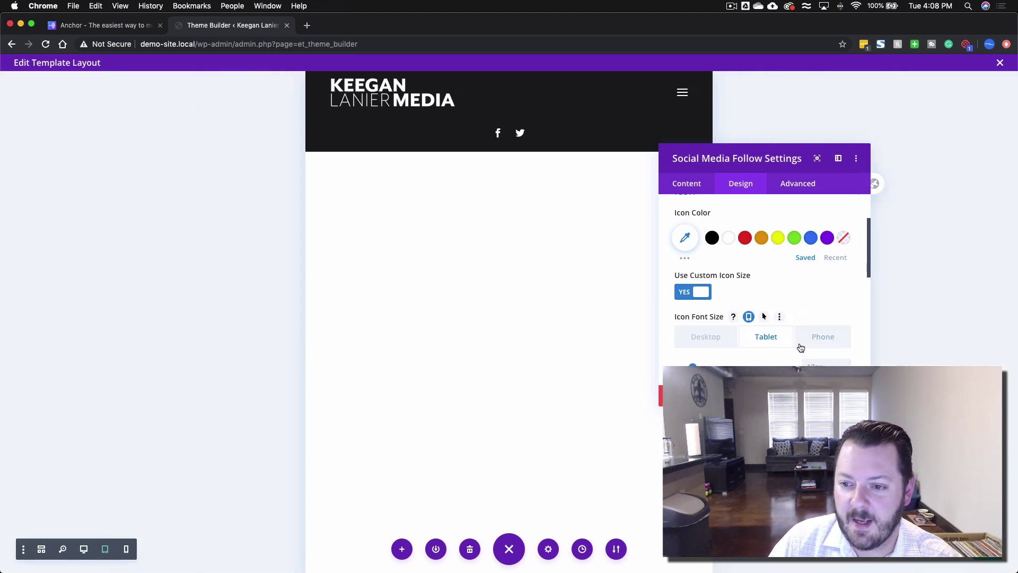
left_click(844, 365)
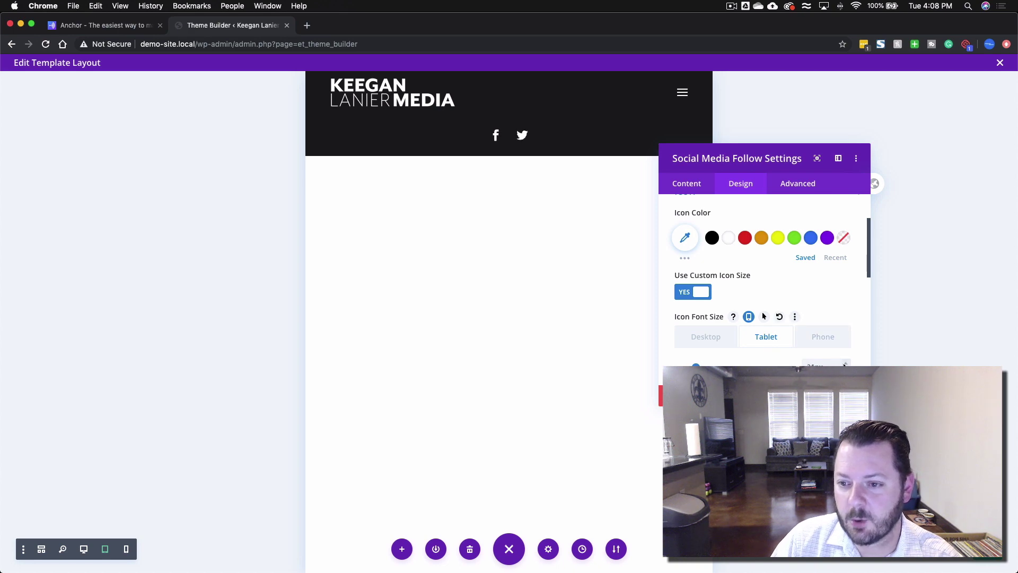
left_click(844, 365)
left_click(844, 365)
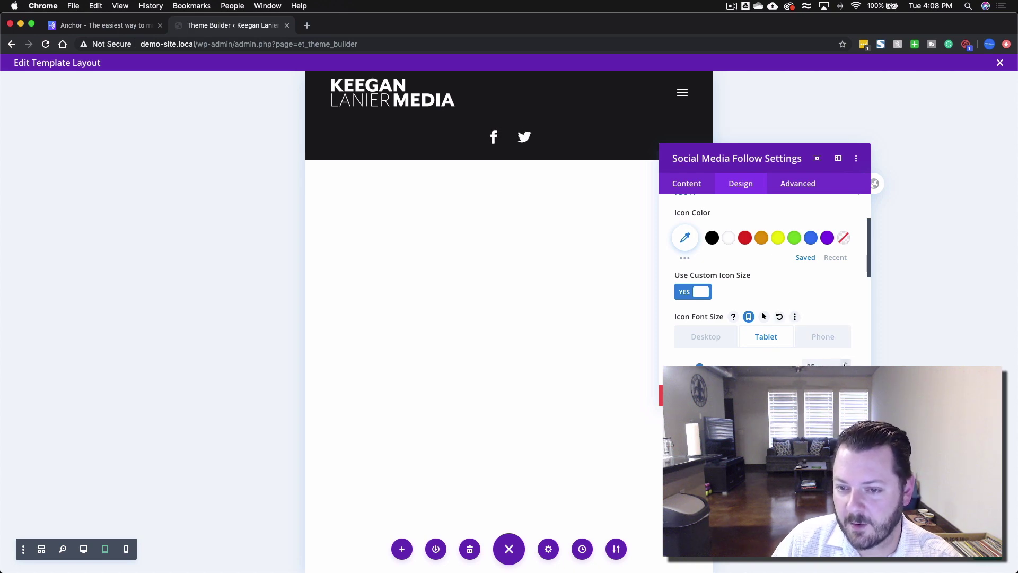
left_click(820, 335)
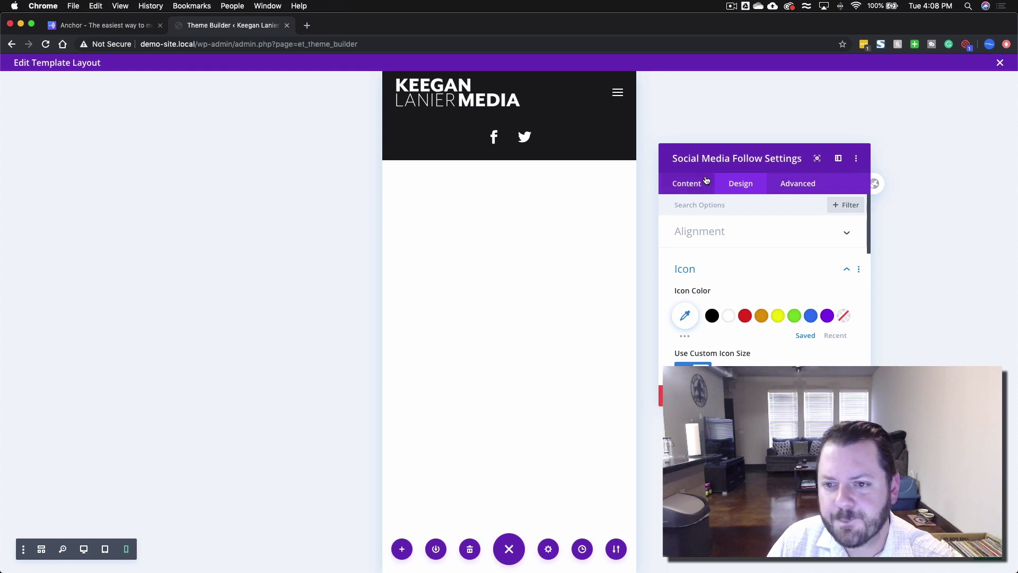
- Set the Social Media Follow module's spacing values to 0px and close its settings
left_click(678, 279)
scroll(764, 297, "down", 3)
left_click(732, 304)
left_click(687, 305)
left_click(676, 245)
type("0")
left_click(687, 300)
type("0px")
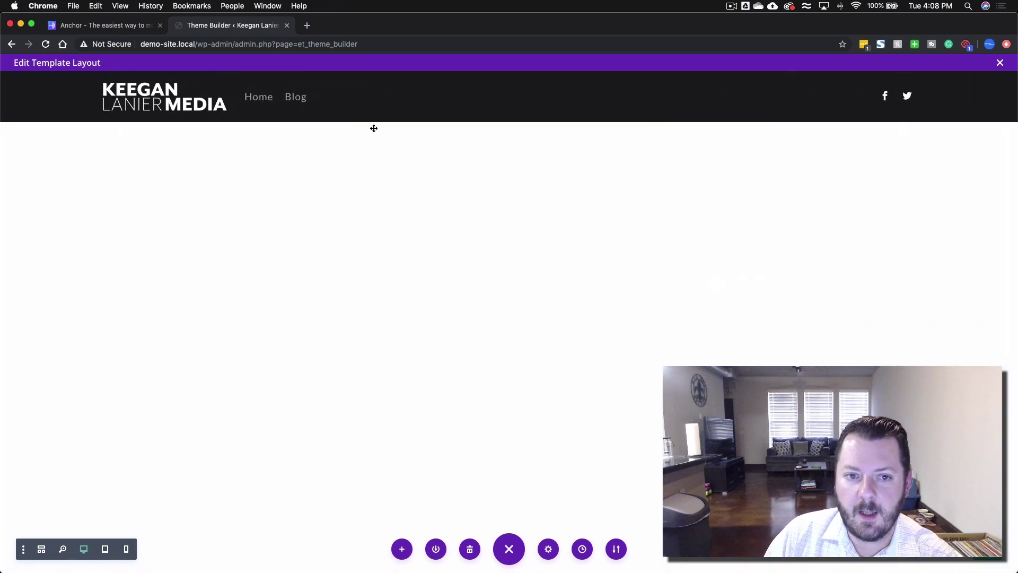
- Review the second column's desktop and tablet padding in the header row, then close the column and row settings
left_click(111, 83)
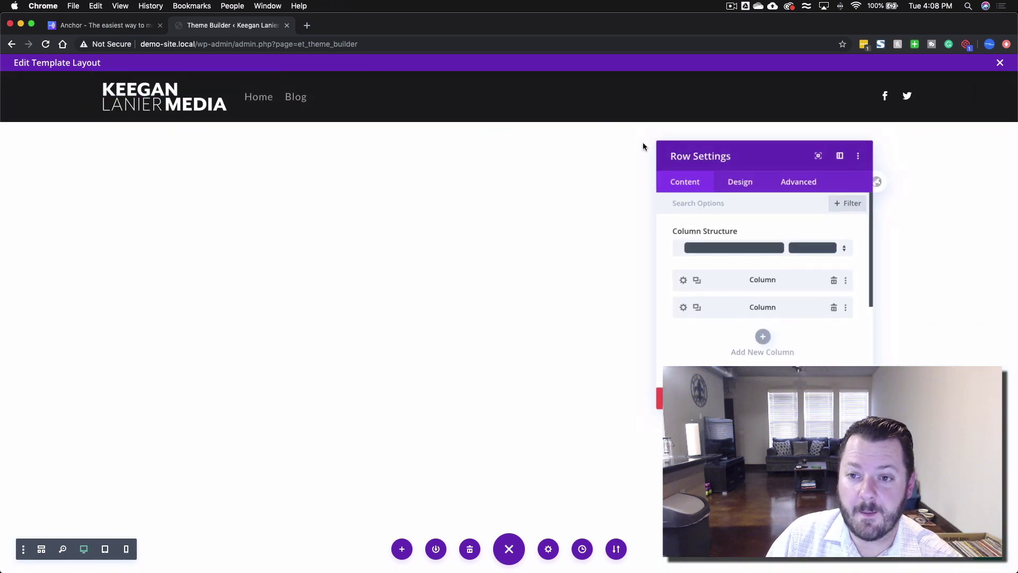
left_click(685, 306)
left_click(741, 184)
left_click(727, 234)
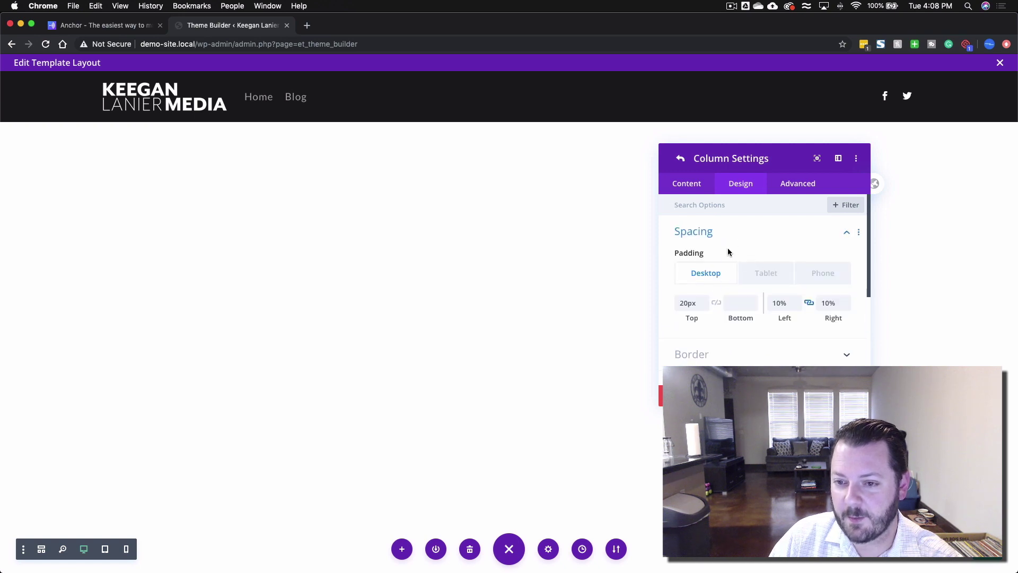
left_click(766, 275)
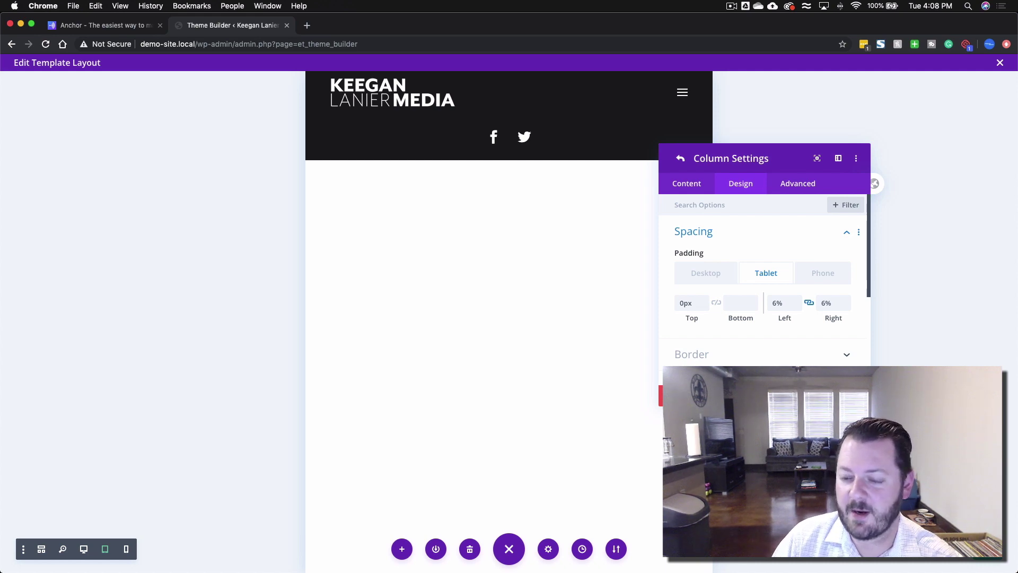
left_click(844, 396)
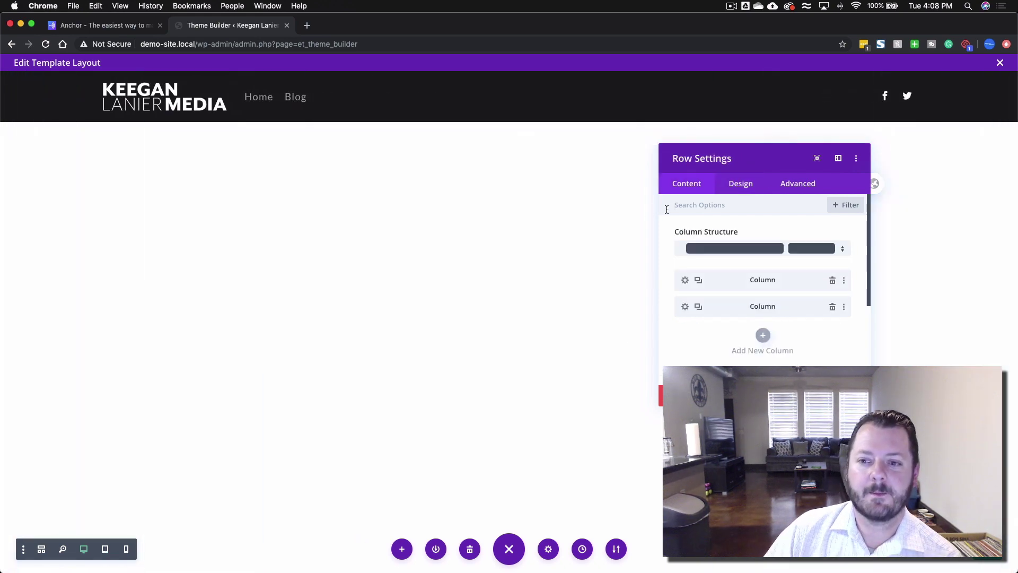
left_click(844, 395)
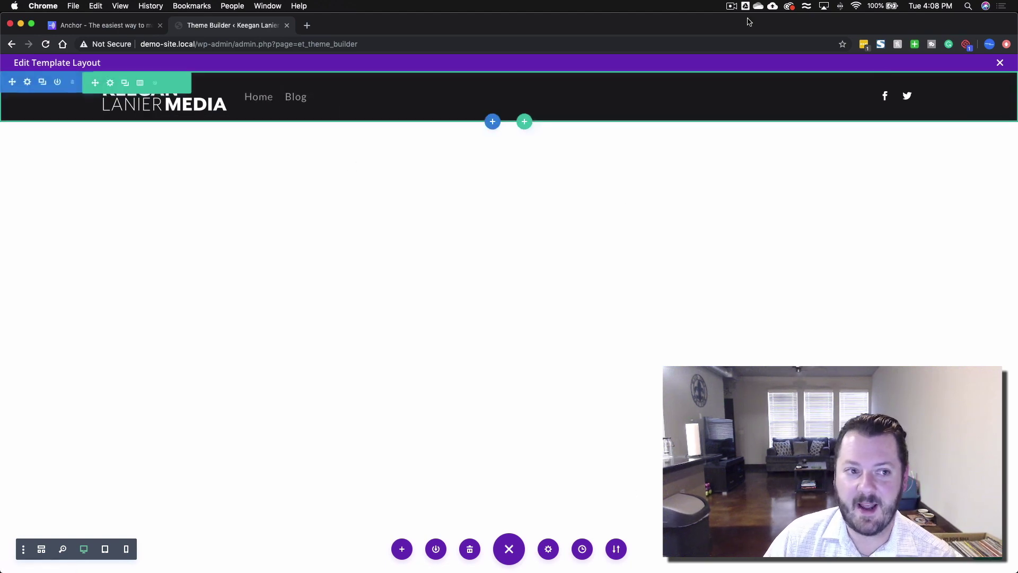
- Close the header layout and save the Theme Builder changes, and check the header on the live site in a new tab
left_click(1000, 62)
left_click(143, 100)
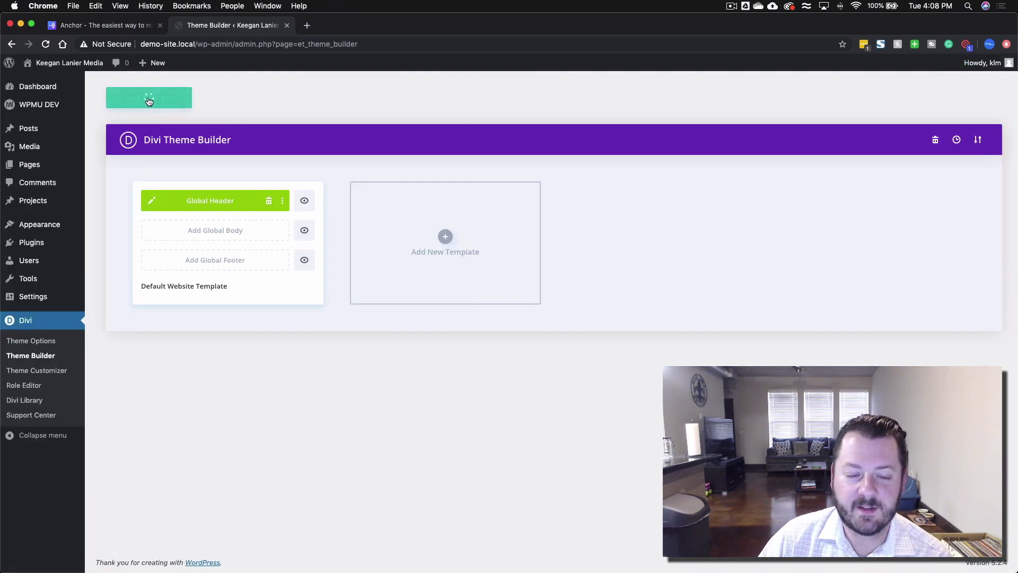
right_click(85, 62)
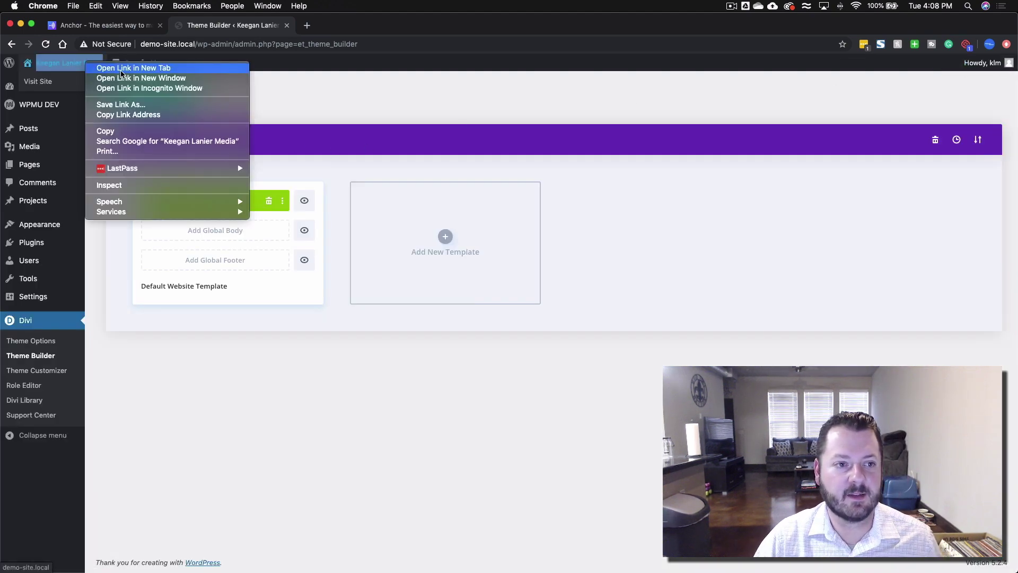
left_click(133, 68)
left_click(357, 32)
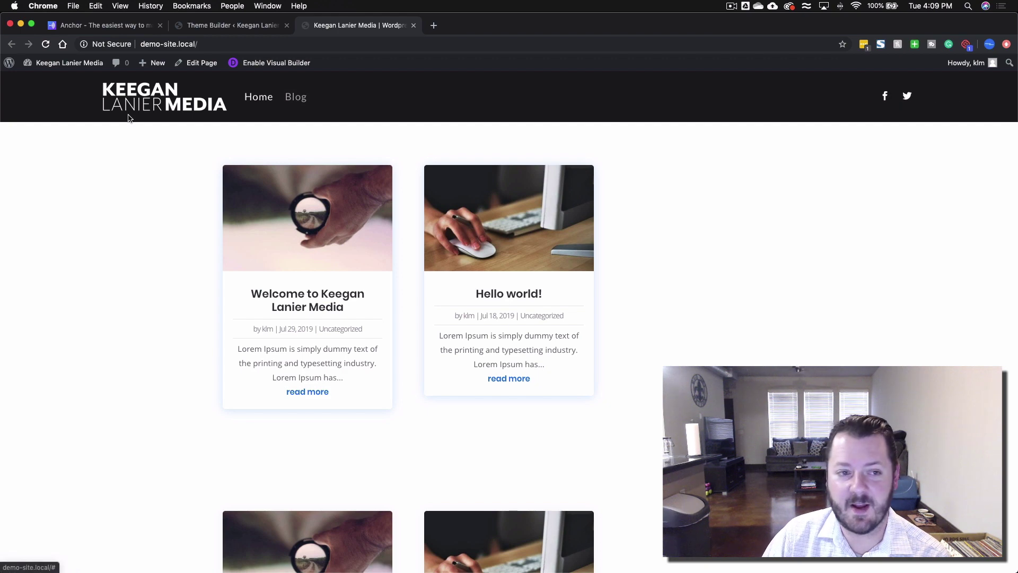
- Start building a global footer for the default website template and insert a row of three equal columns
left_click(222, 27)
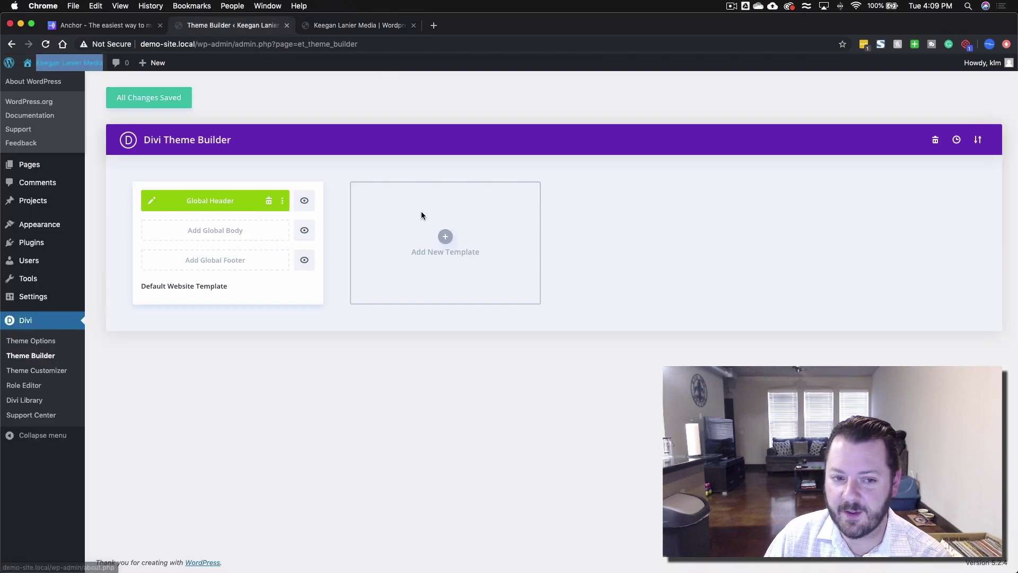
left_click(212, 261)
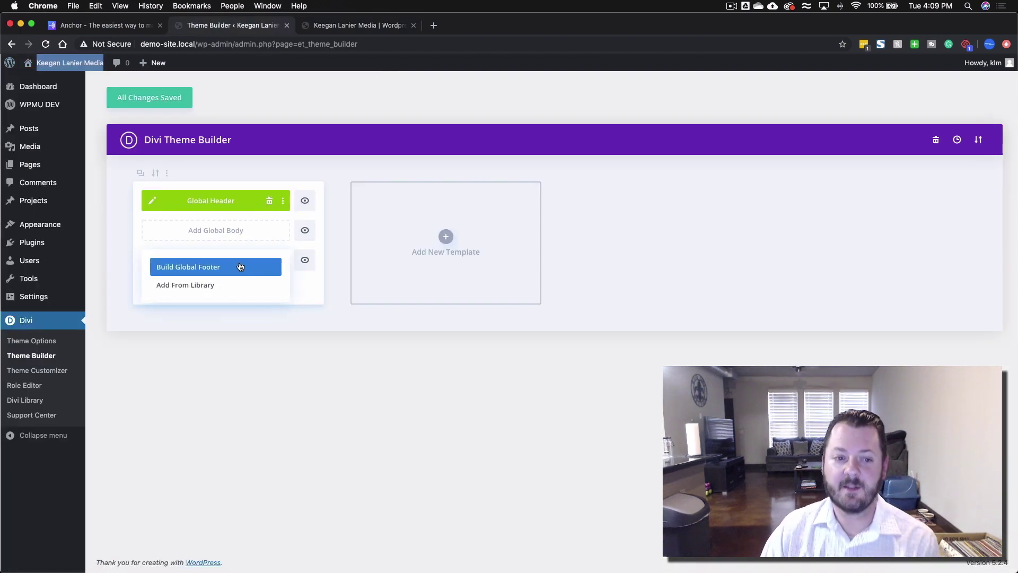
left_click(239, 266)
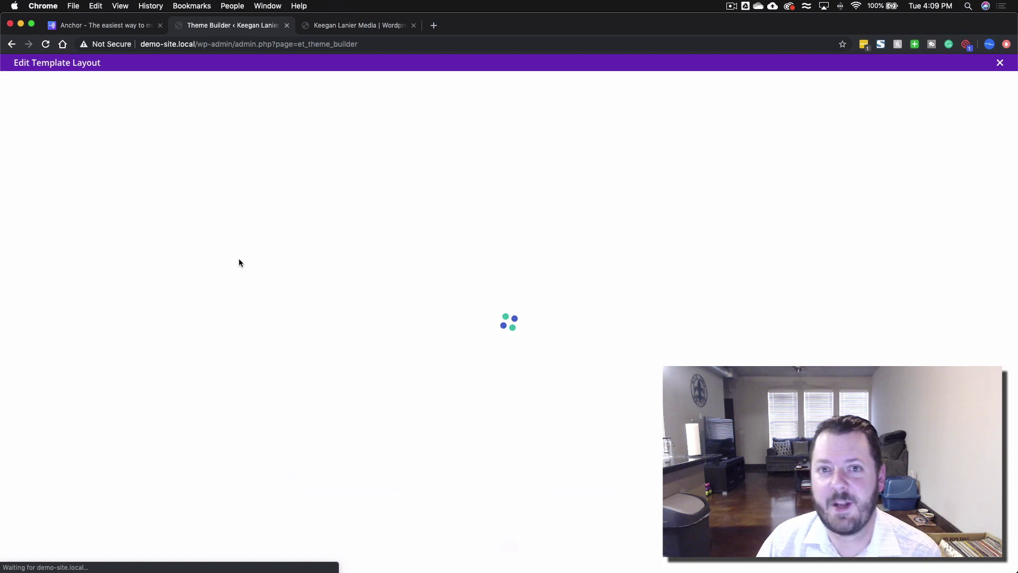
left_click(271, 256)
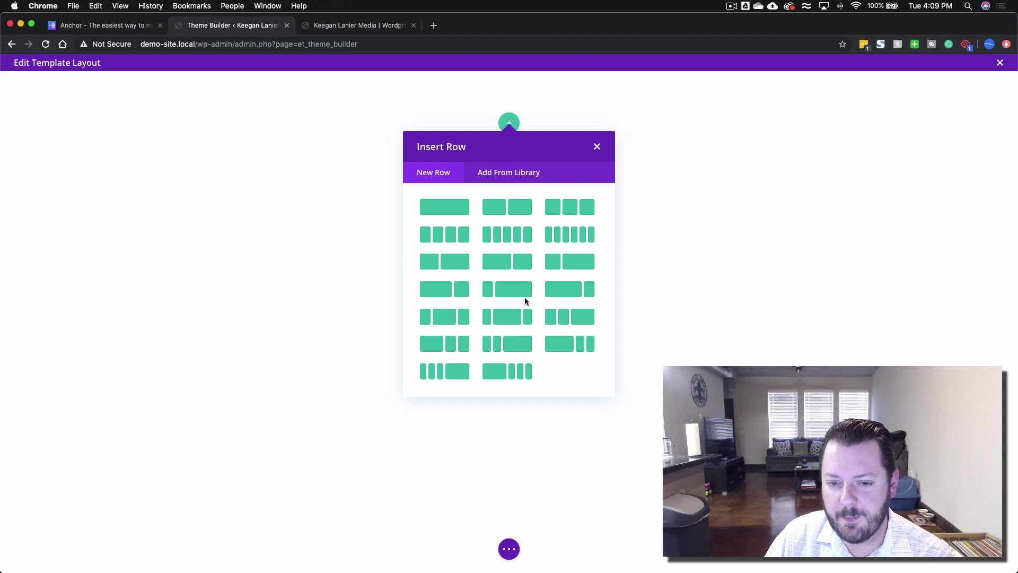
left_click(570, 207)
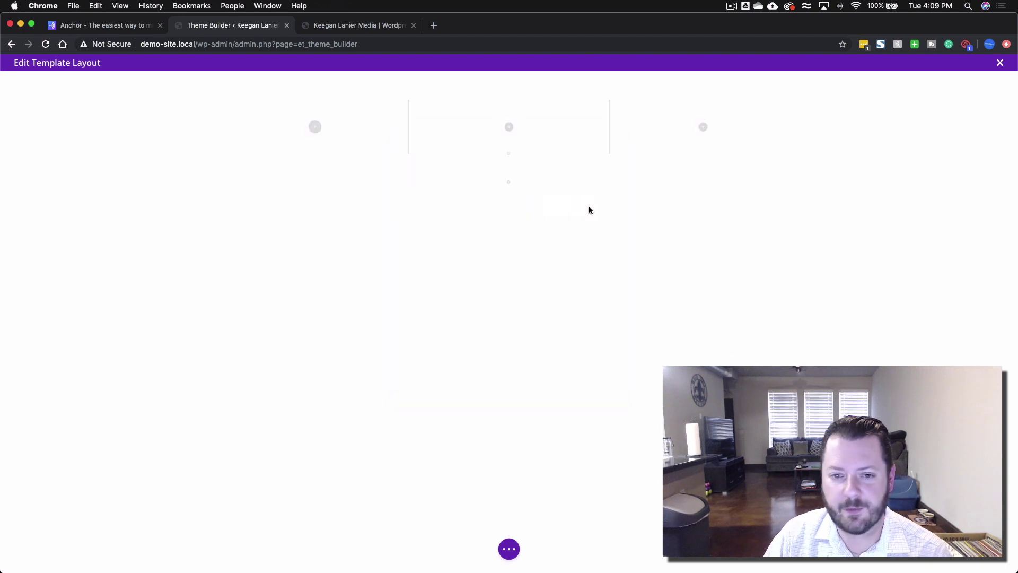
- Add an Image module to the first footer column and replace its placeholder picture with the dynamic Site Logo
left_click(316, 125)
type("image")
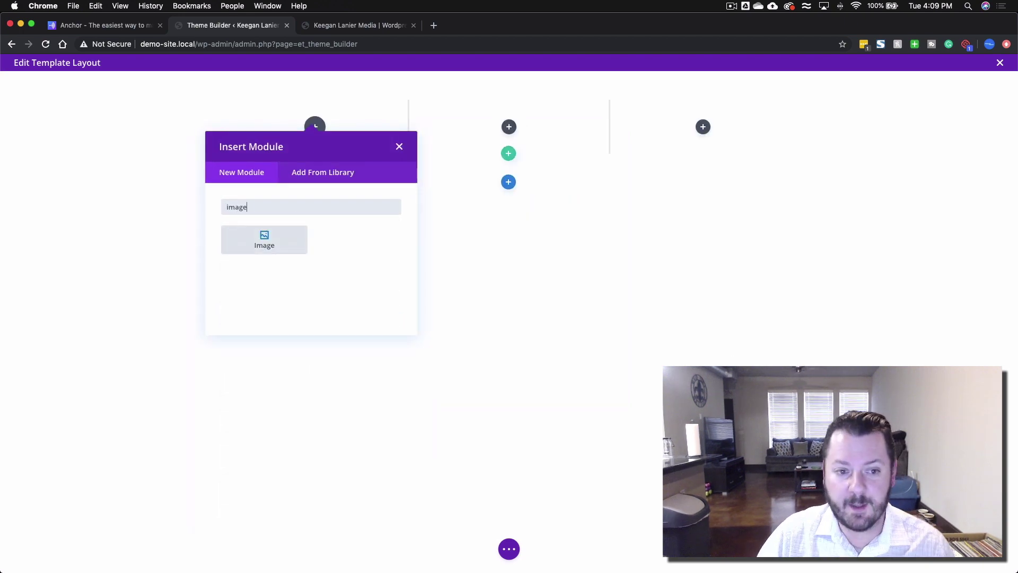
left_click(280, 242)
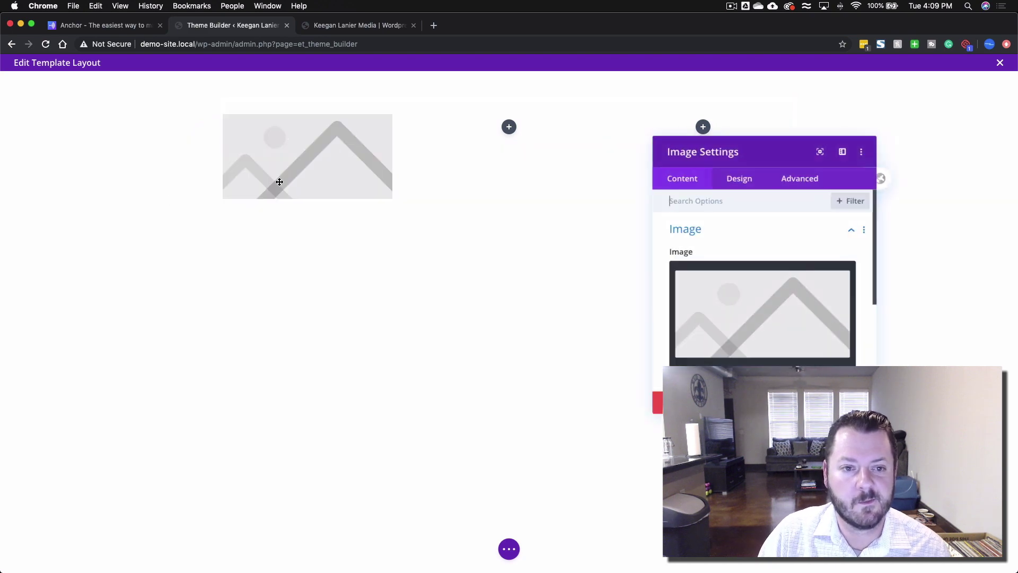
left_click(800, 285)
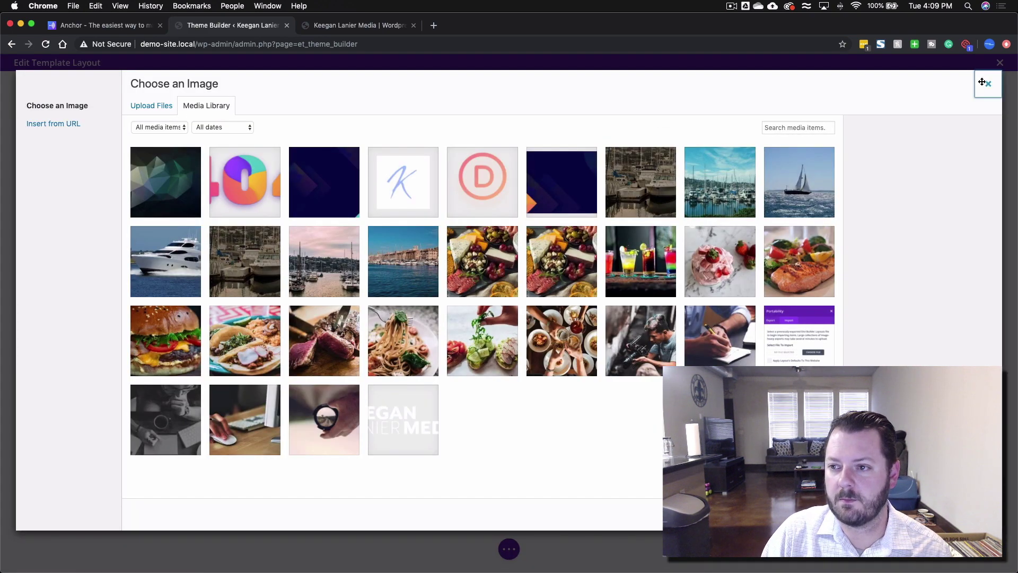
left_click(989, 83)
left_click(823, 282)
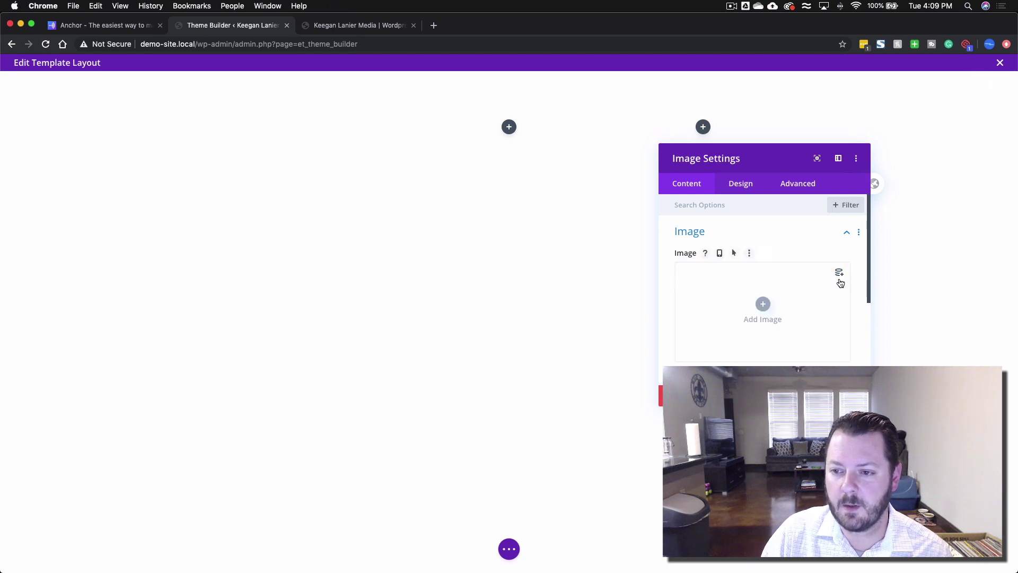
left_click(839, 275)
left_click(721, 317)
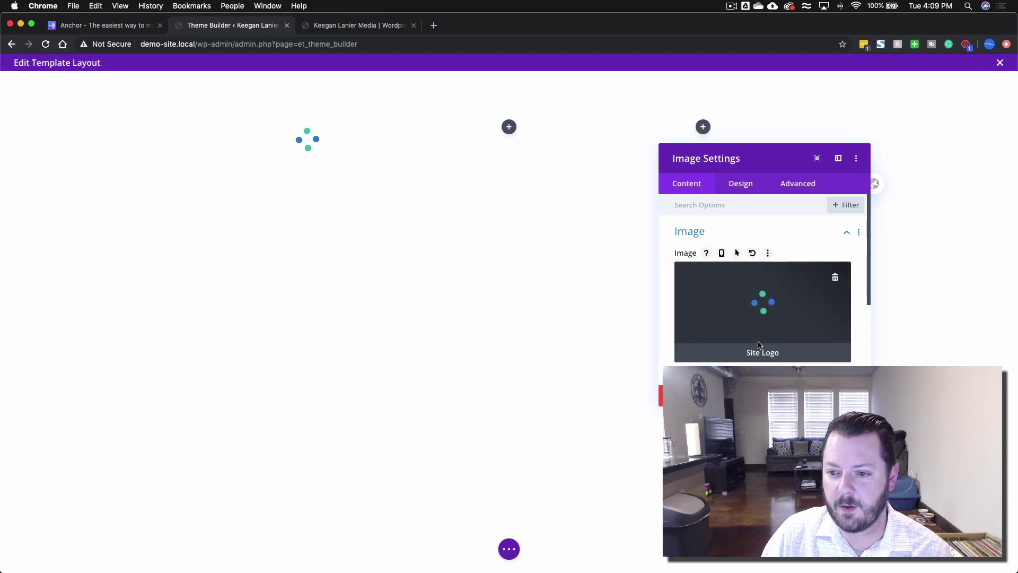
- Give the footer section a very dark grey, almost black background color and save the section settings
left_click(27, 82)
left_click(716, 264)
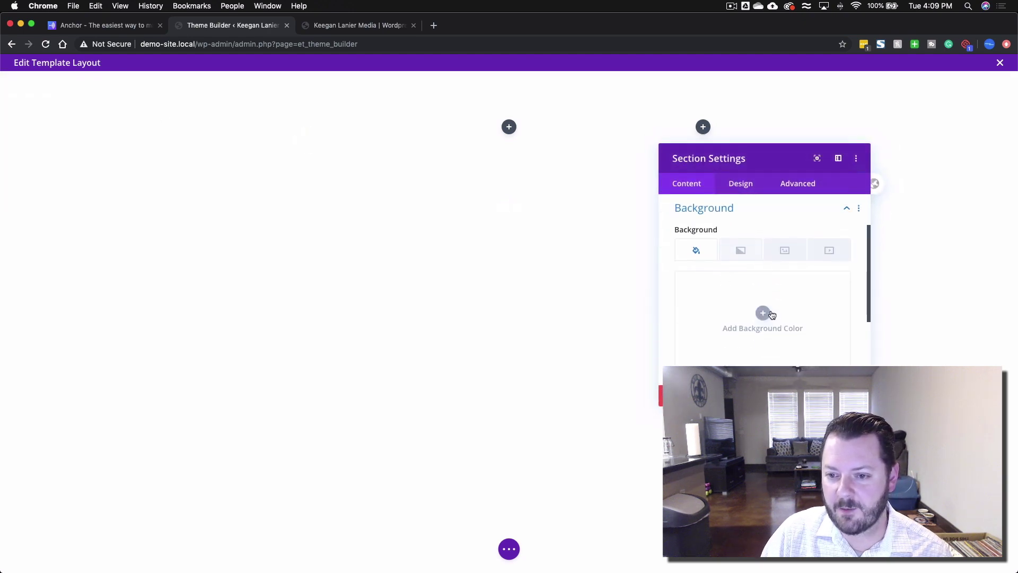
left_click(736, 331)
left_click(710, 322)
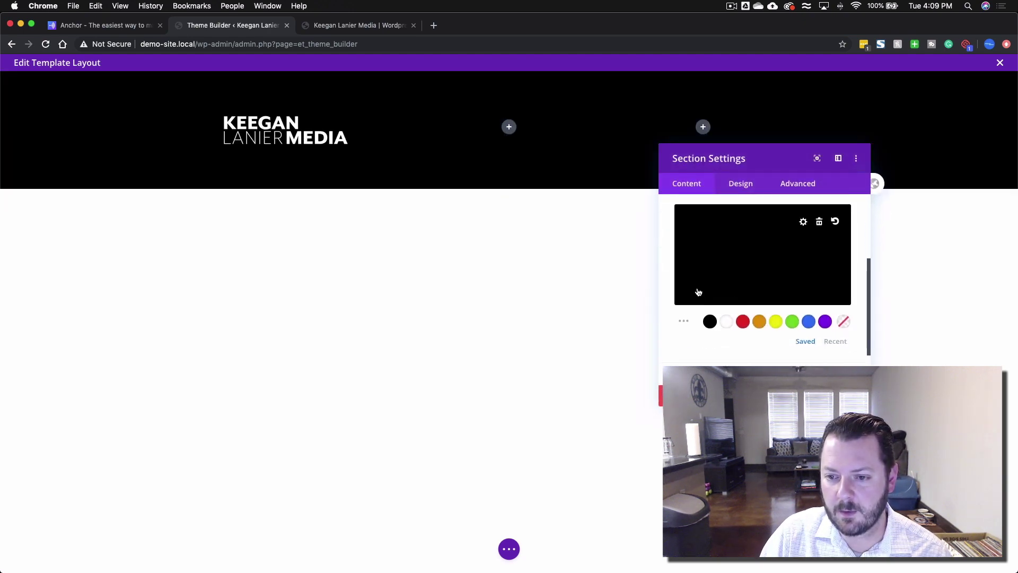
left_click(804, 220)
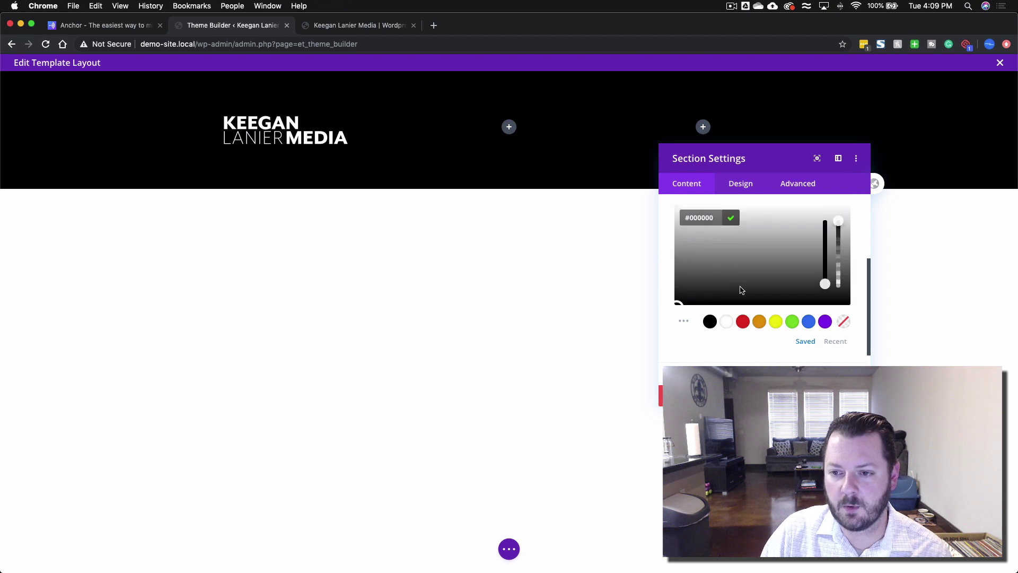
left_click(674, 293)
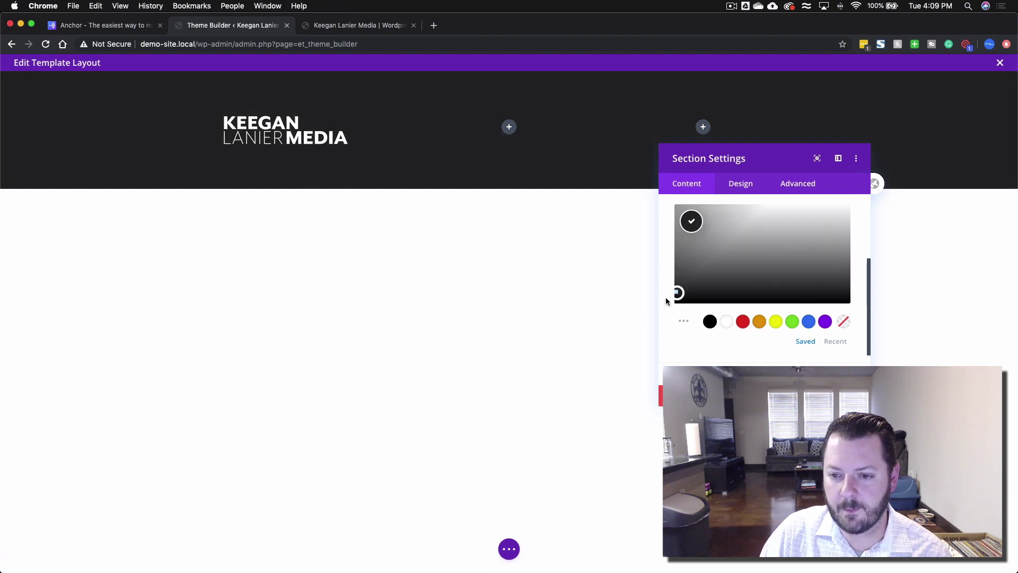
left_click(666, 301)
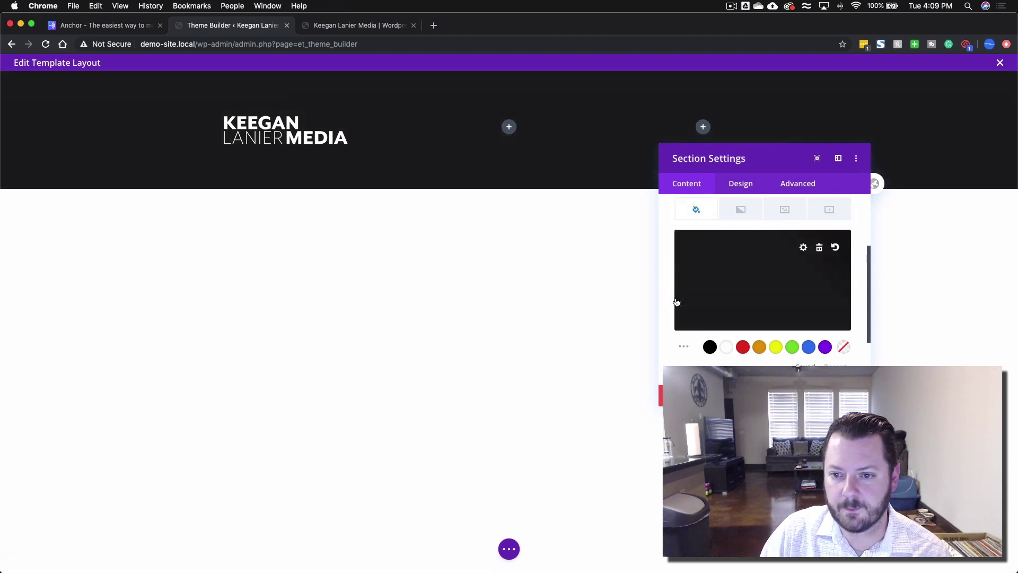
left_click(540, 296)
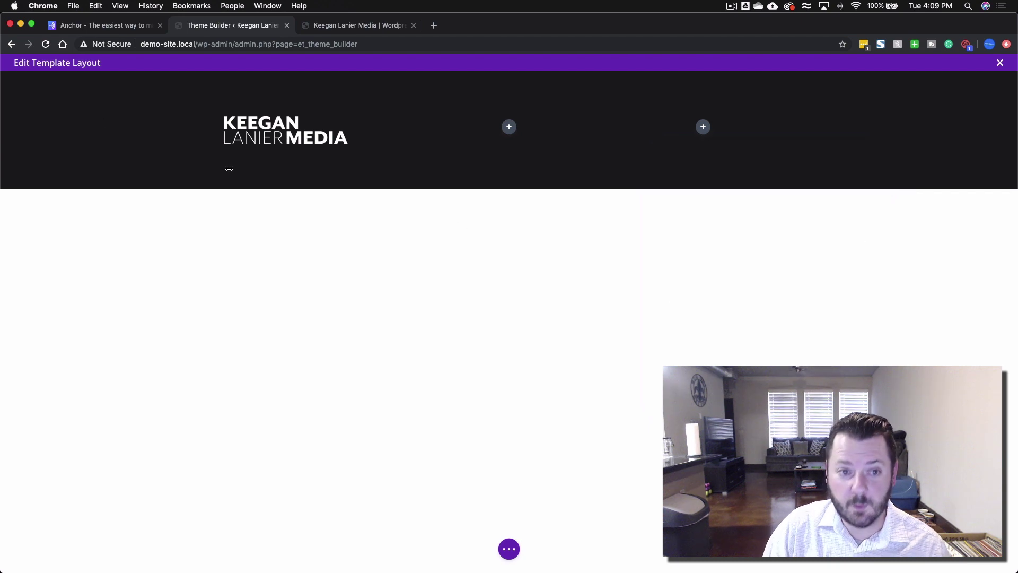
- Add a Text module to the second column with the body text "Explore" formatted as Heading 3
left_click(512, 131)
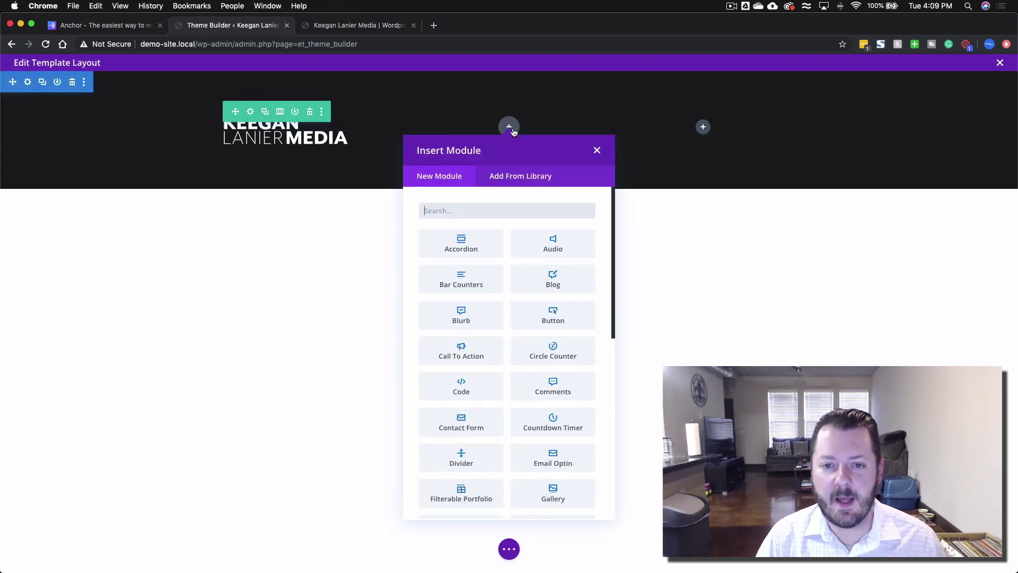
type("text")
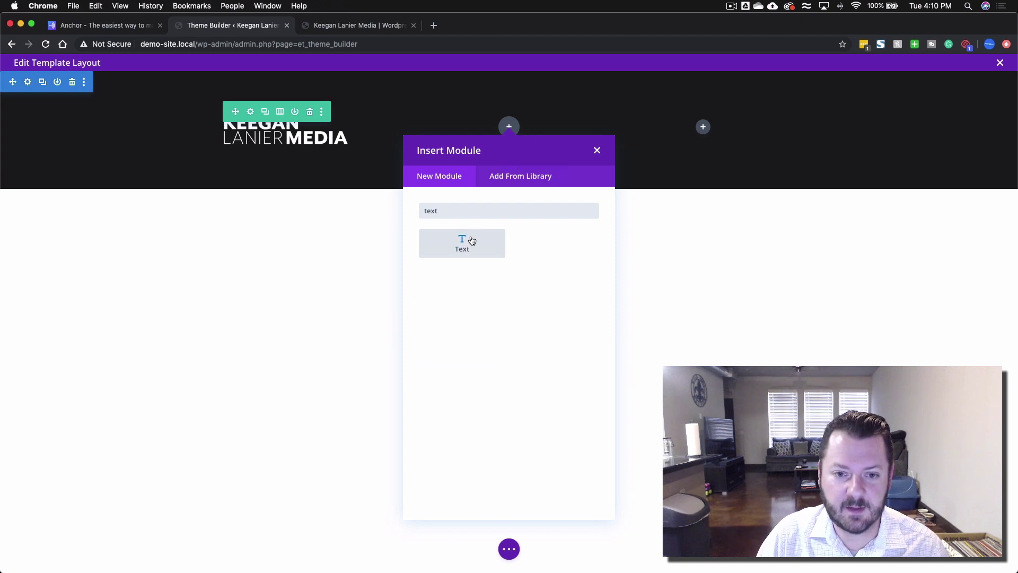
left_click(472, 237)
scroll(749, 303, "down", 2)
key("super+a")
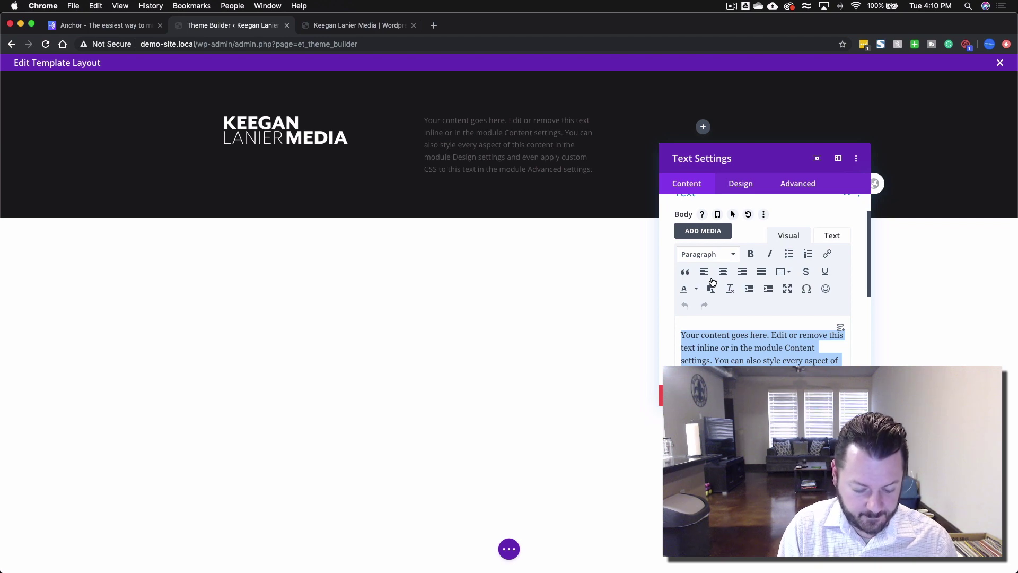
type("Explore")
double_click(695, 335)
left_click(720, 259)
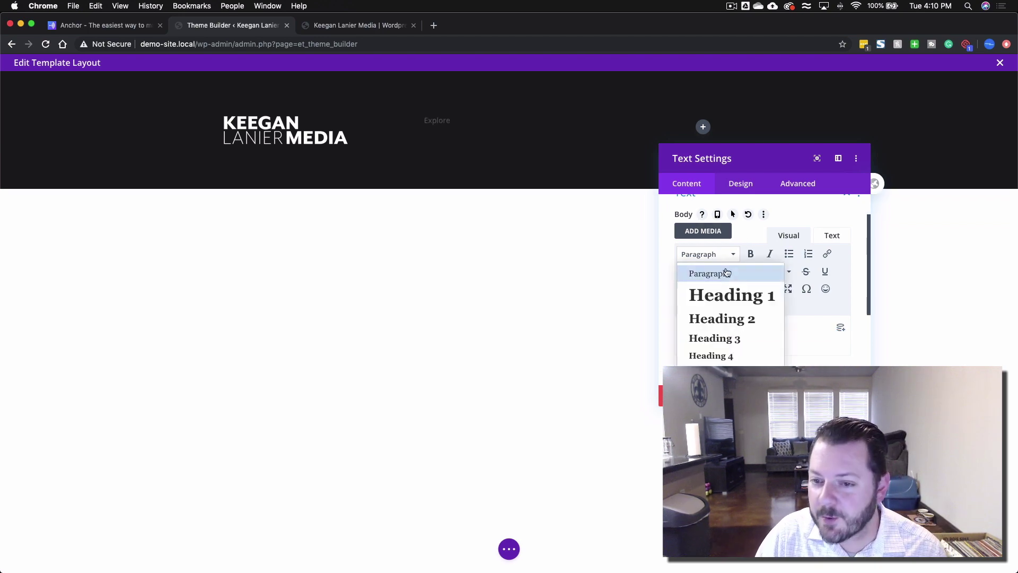
left_click(729, 339)
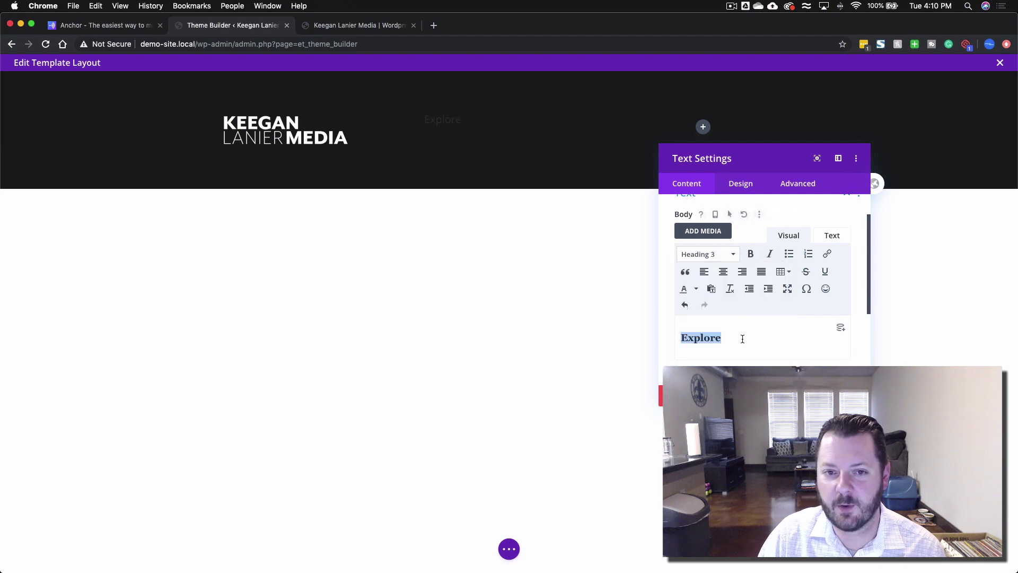
- Set the "Explore" module's Heading 3 text color to white (#ffffff) and save the module
left_click(739, 183)
left_click(713, 278)
left_click(743, 239)
scroll(713, 350, "down", 3)
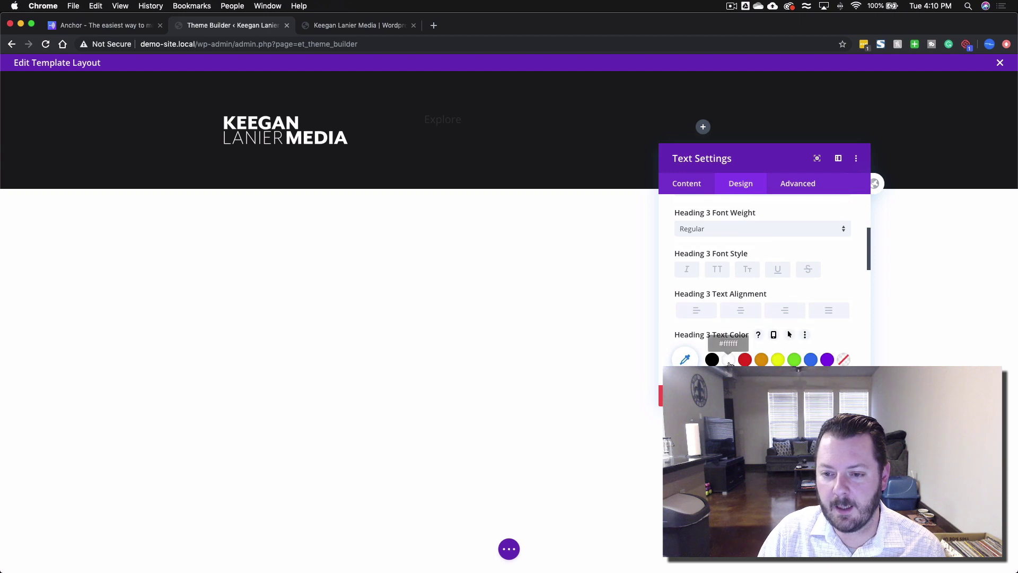
left_click(729, 359)
left_click(844, 395)
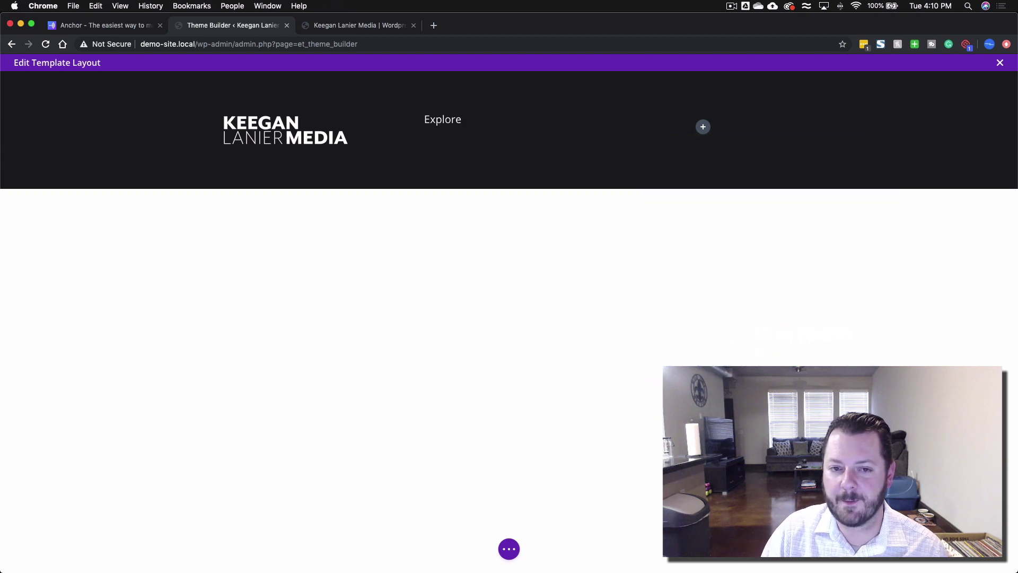
- Copy the "Explore" heading module into the third column, change its text to "Social" and save it
left_click(502, 122)
left_click_drag(474, 120, 703, 126)
left_click(691, 120)
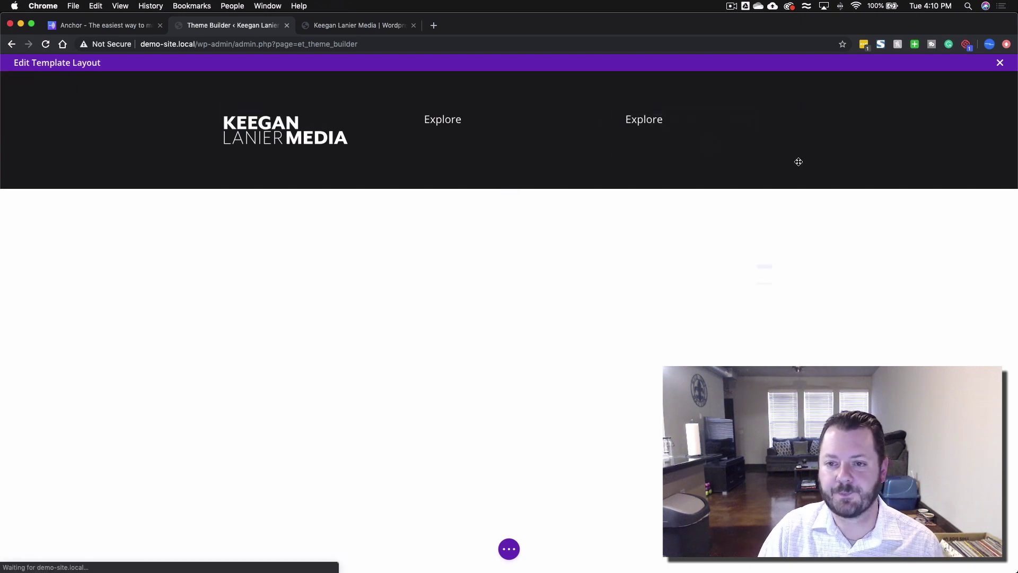
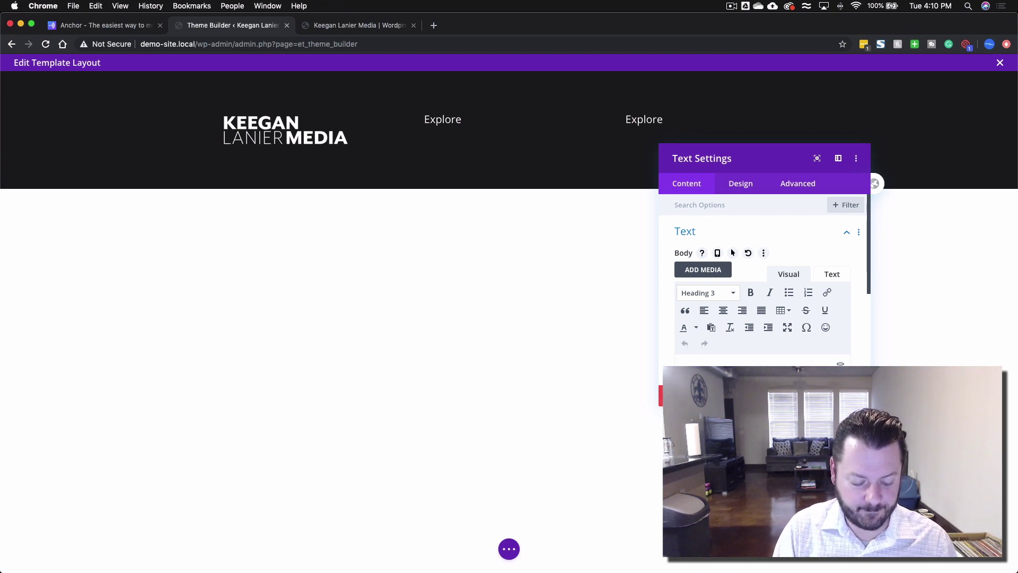
type("Social")
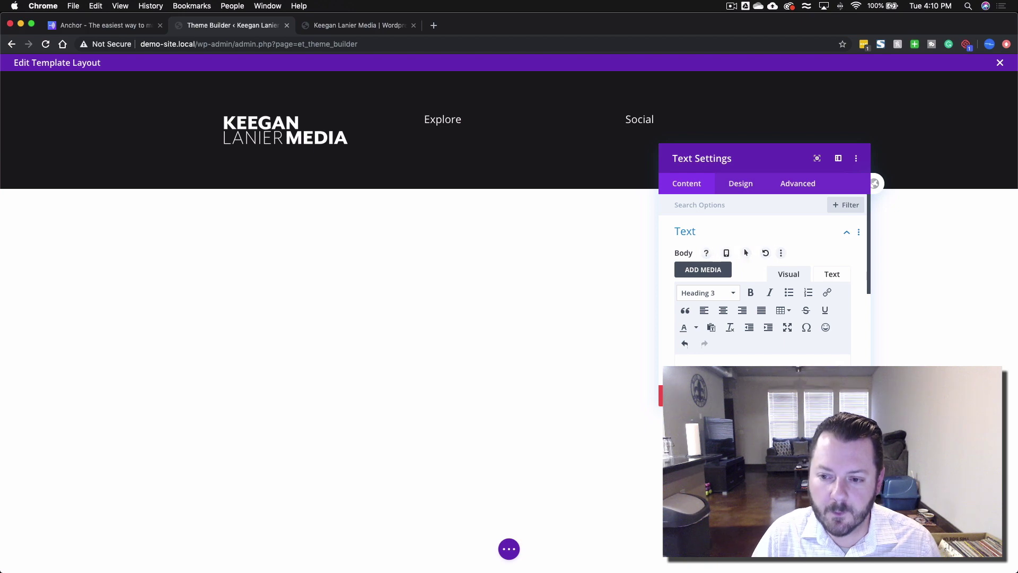
left_click(843, 395)
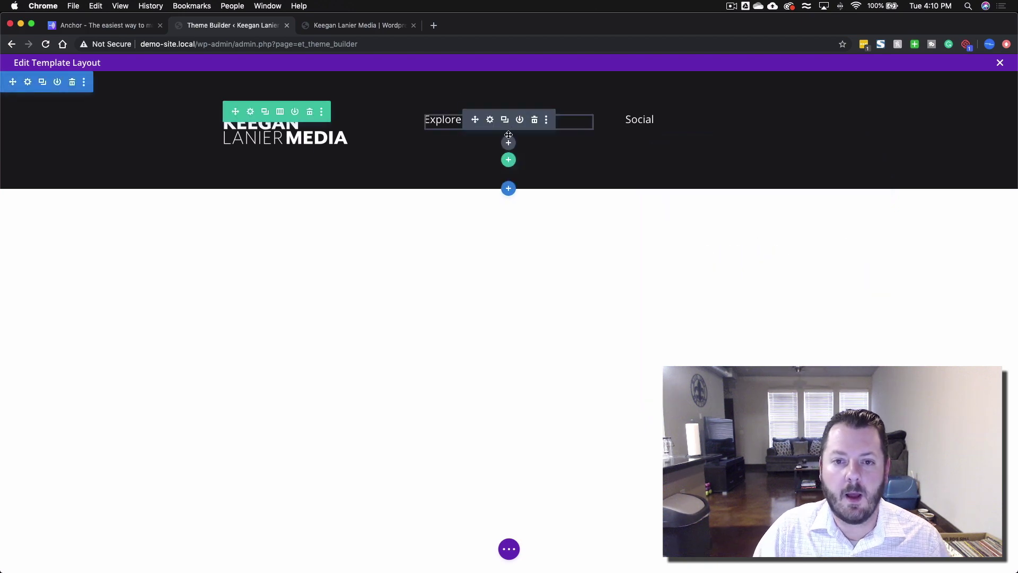
- Add a Text module below the "Explore" heading with the body text "Blog"
left_click(508, 142)
type("text")
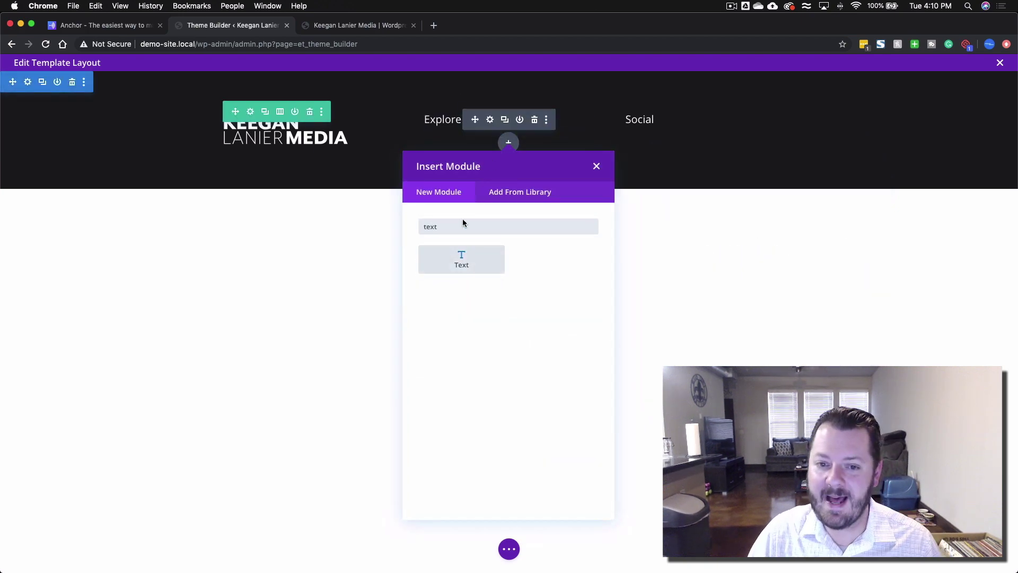
left_click(459, 251)
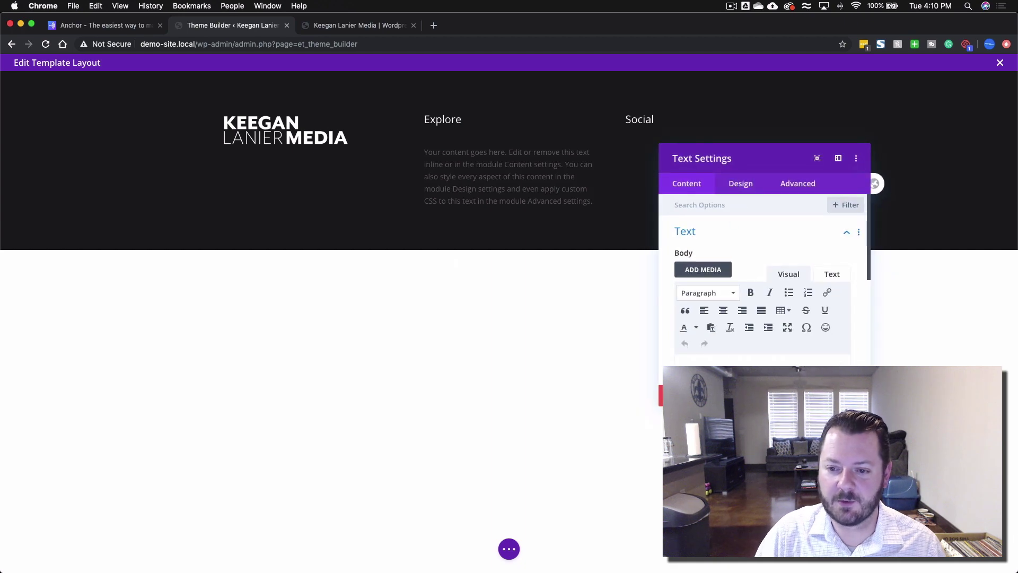
type("Blog")
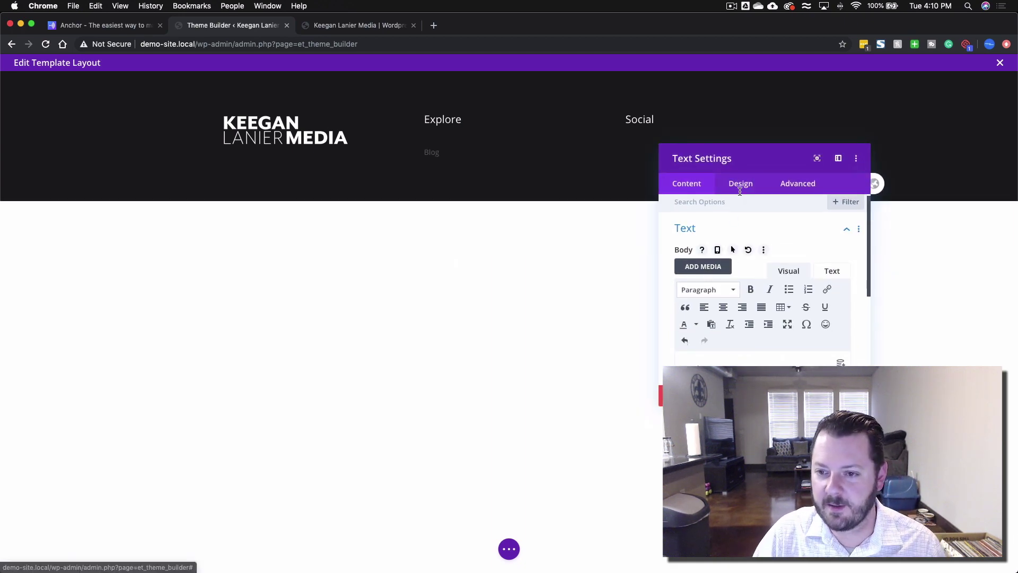
- Set the "Blog" module's top and bottom padding and margin to 0px and save the module
left_click(739, 186)
left_click(711, 329)
left_click(691, 300)
type("0")
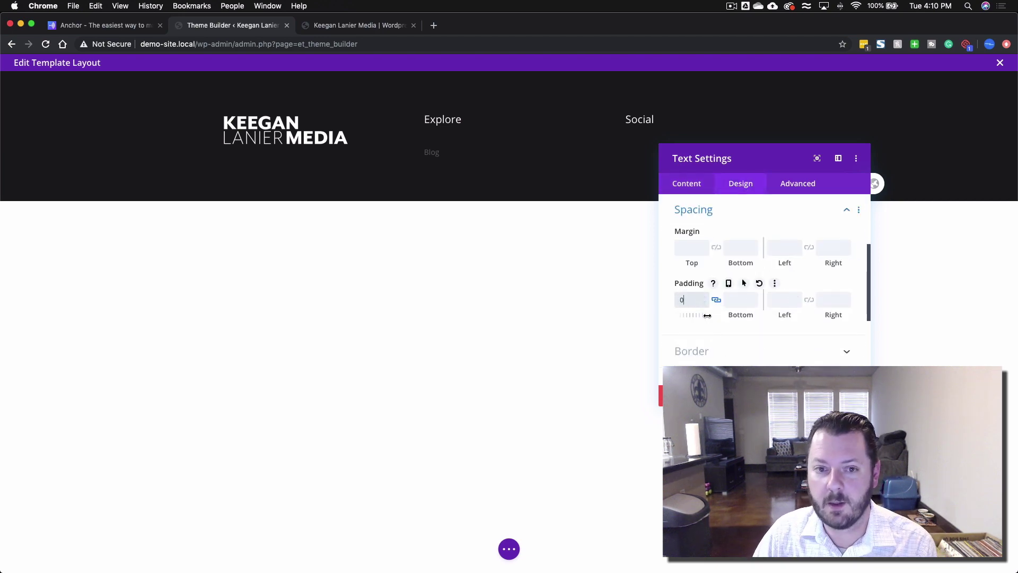
left_click(694, 249)
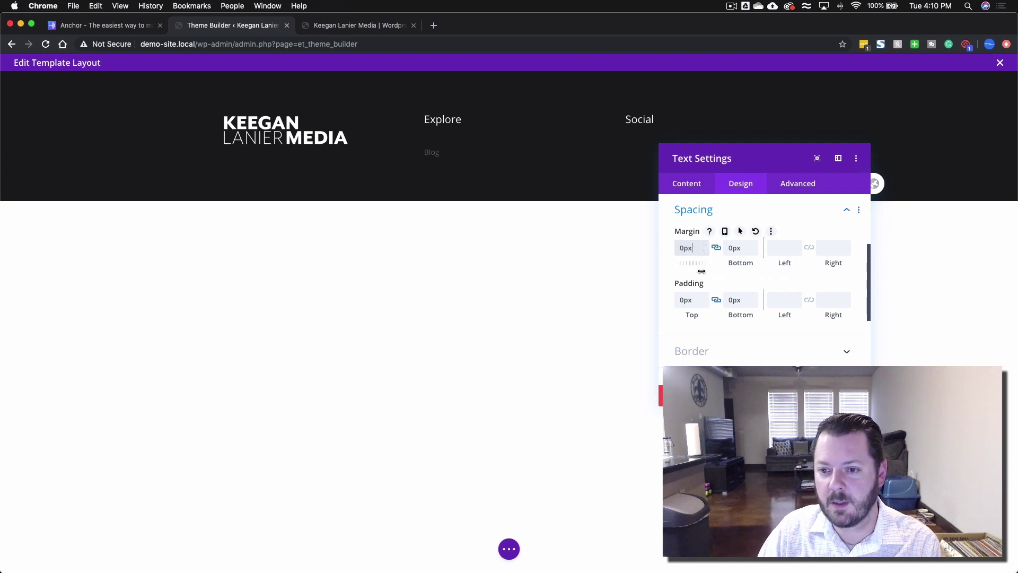
left_click(844, 396)
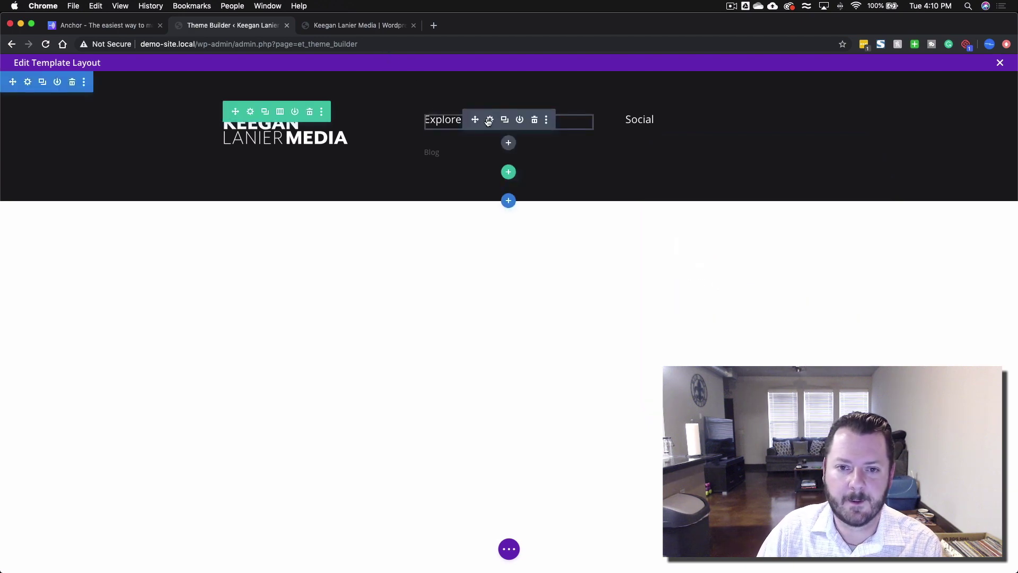
- Set the "Explore" heading module's bottom margin to 5px, leaving its padding blank, and save the module
left_click(694, 145)
left_click(758, 186)
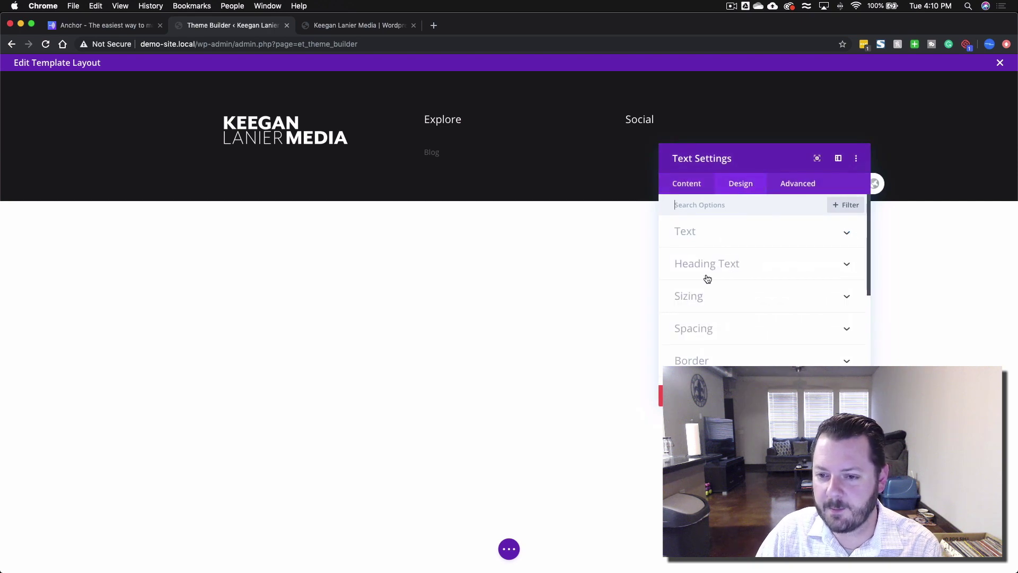
left_click(734, 266)
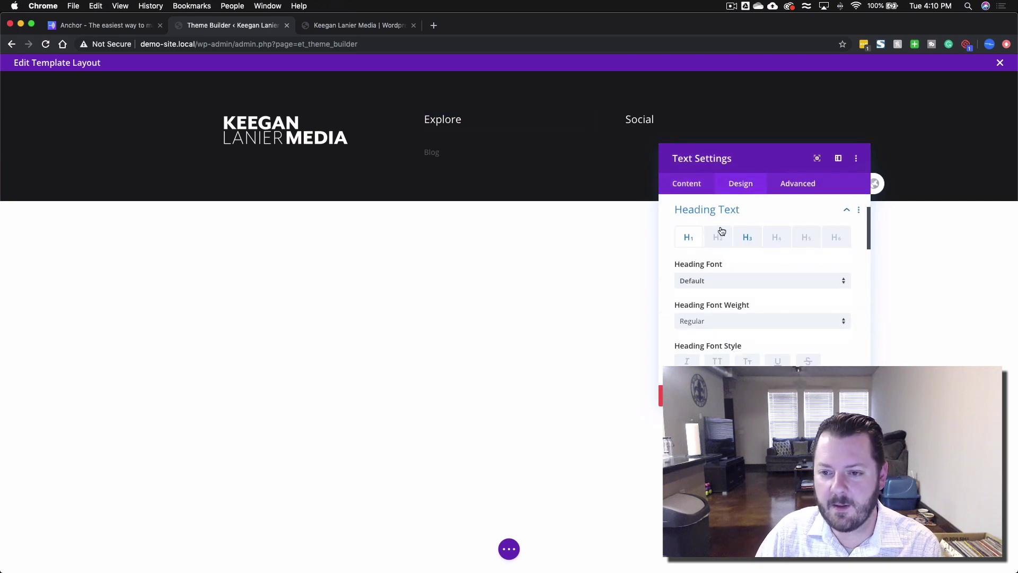
left_click(725, 213)
left_click(698, 271)
type("0")
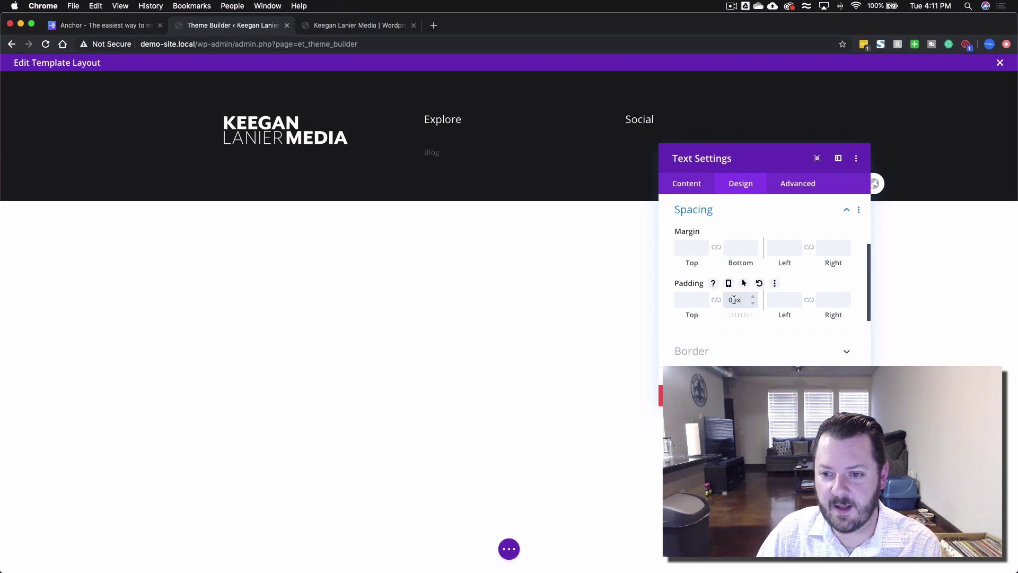
key("BackSpace")
left_click(743, 248)
type("0")
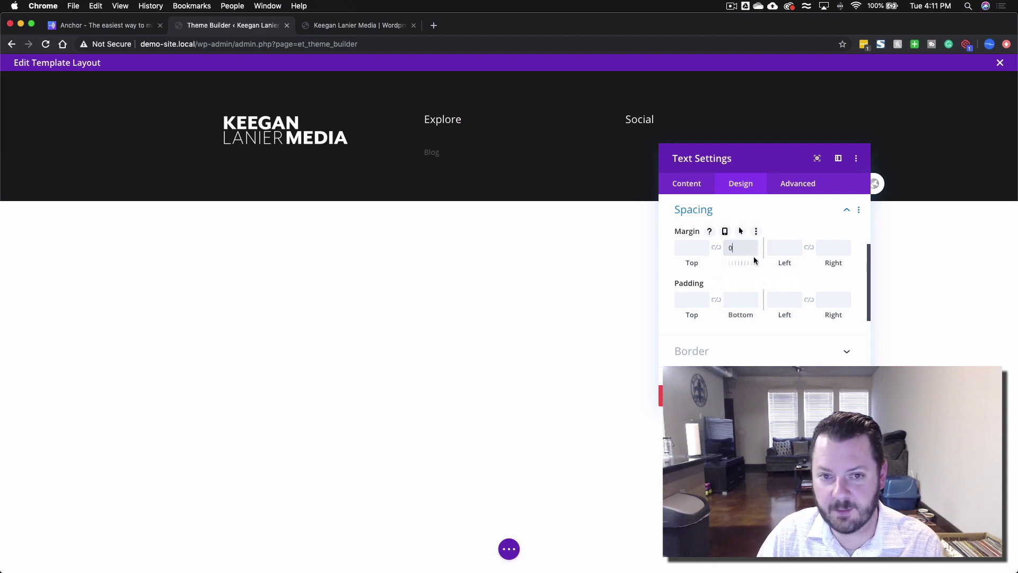
left_click(754, 244)
left_click(754, 244)
left_click(754, 244)
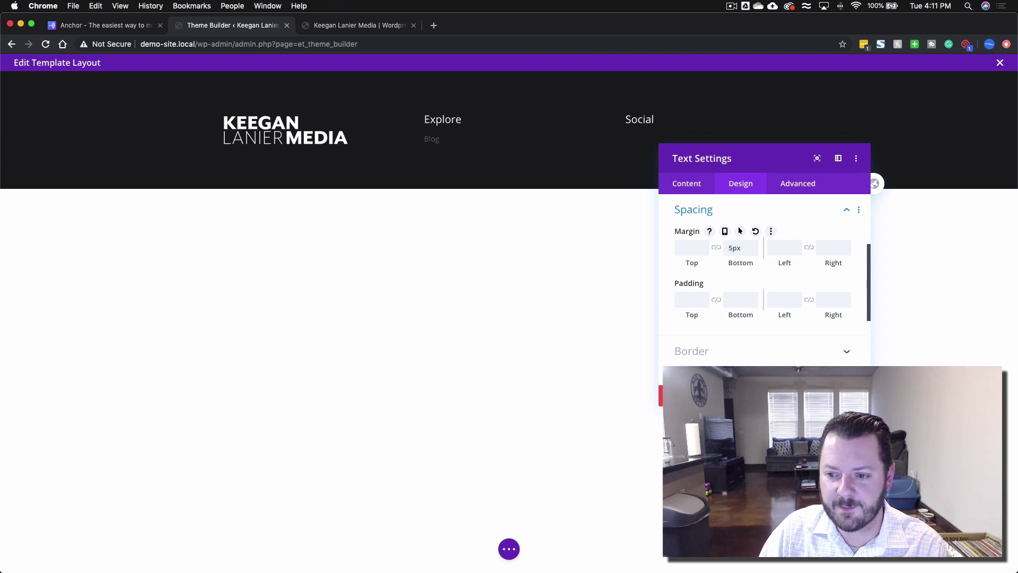
left_click(844, 396)
- Turn the "Blog" text below the "Explore" heading into a link with URL "/blog" and display text "Blog"
mouse_move(441, 142)
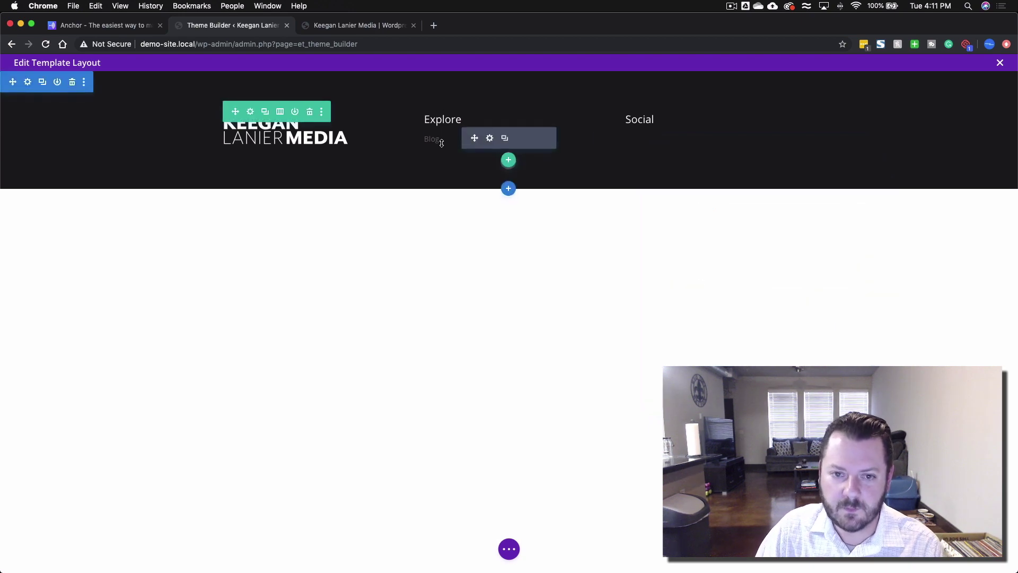
left_click(490, 139)
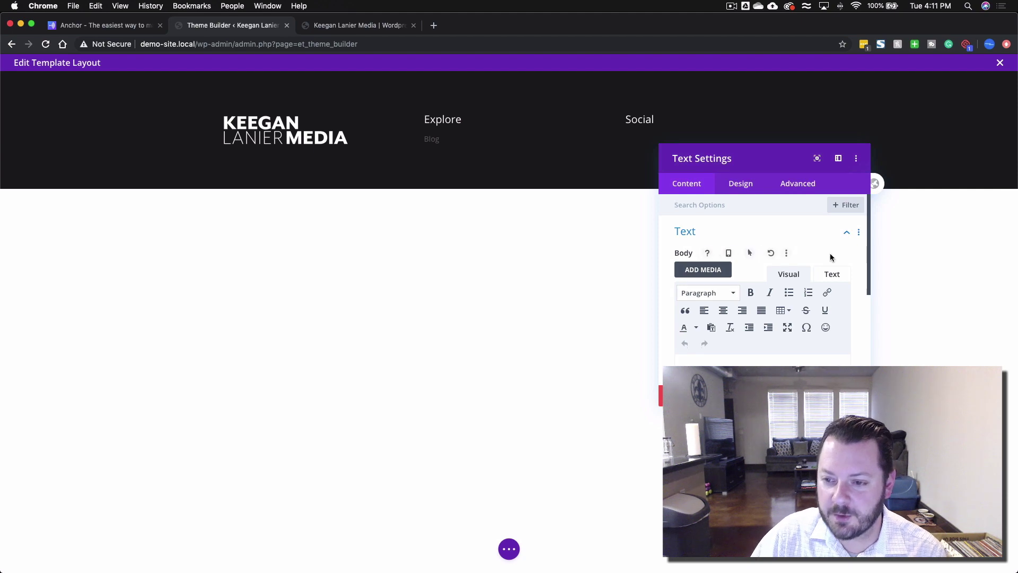
left_click(827, 292)
left_click(472, 276)
type("/blog")
key("Tab")
type("Blog")
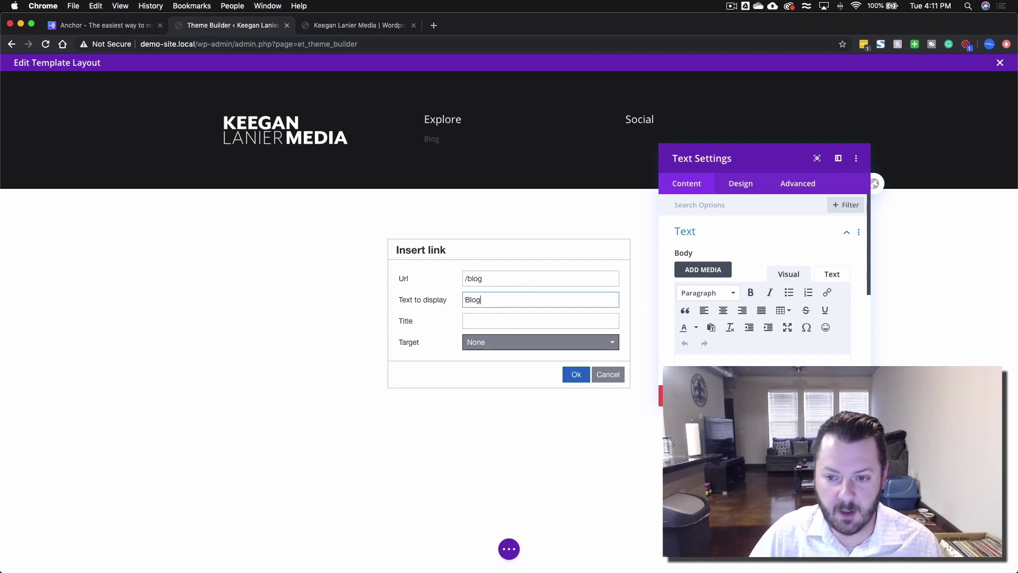
left_click(585, 377)
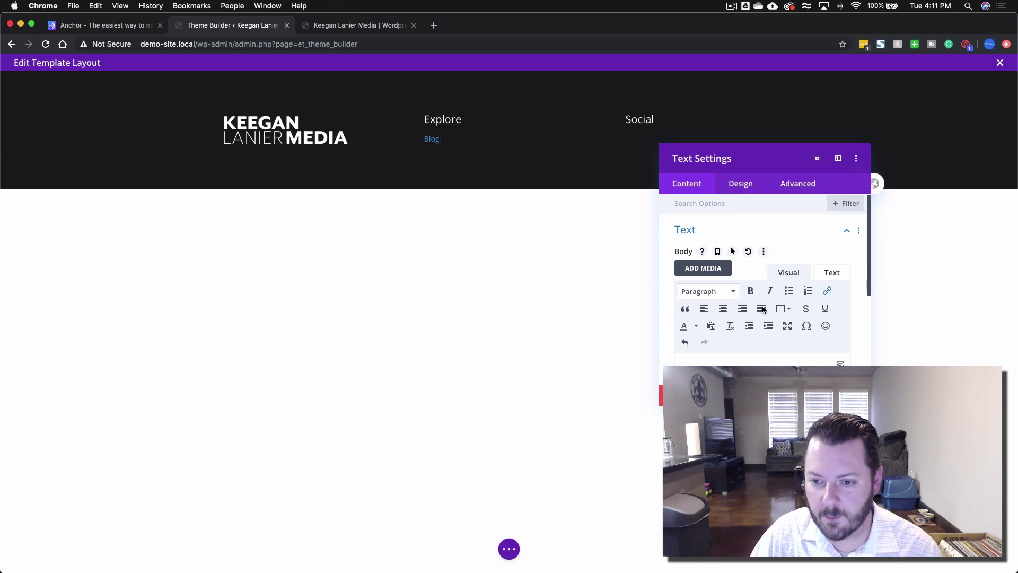
- Set the "Blog" module's link text color to semi-transparent white, rgba(255,255,255,0.6)
left_click(746, 185)
left_click(698, 231)
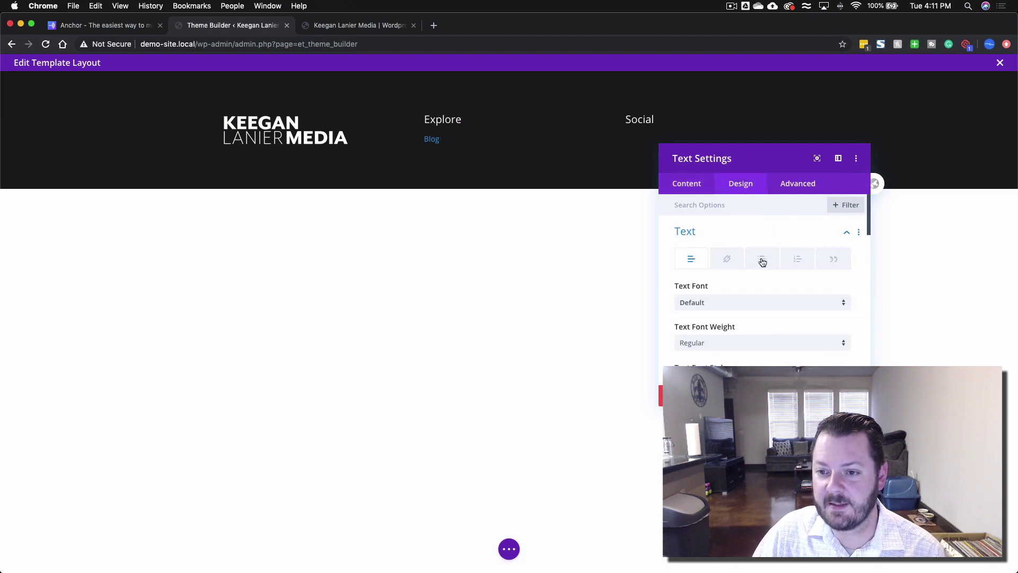
left_click(719, 265)
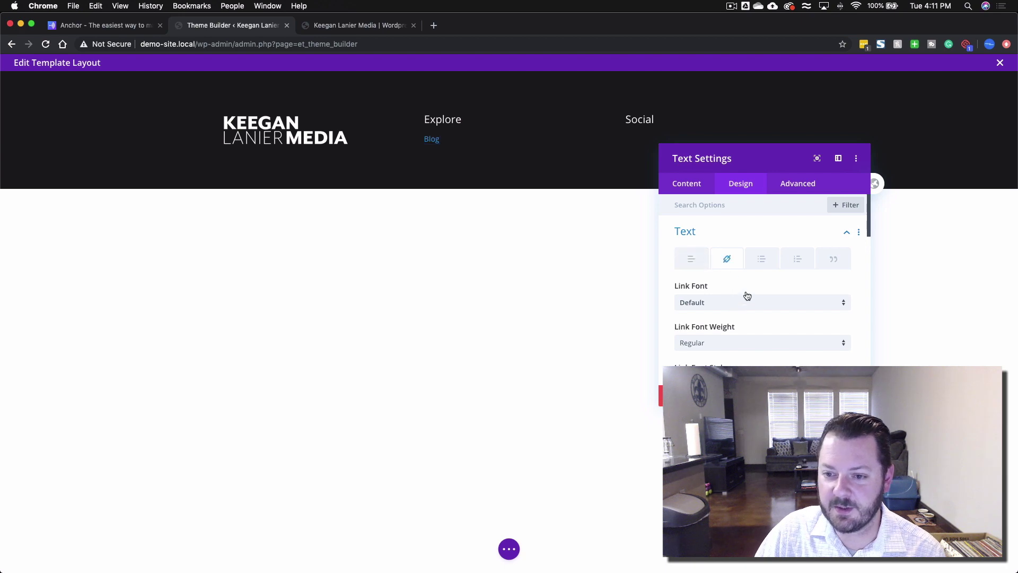
scroll(746, 294, "down", 5)
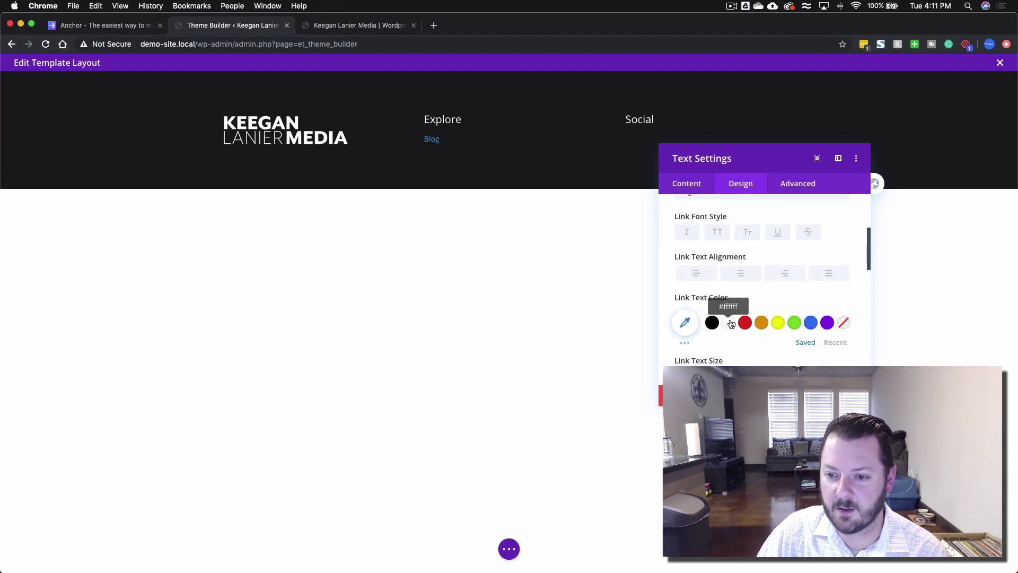
left_click(685, 323)
left_click_drag(839, 355, 839, 363)
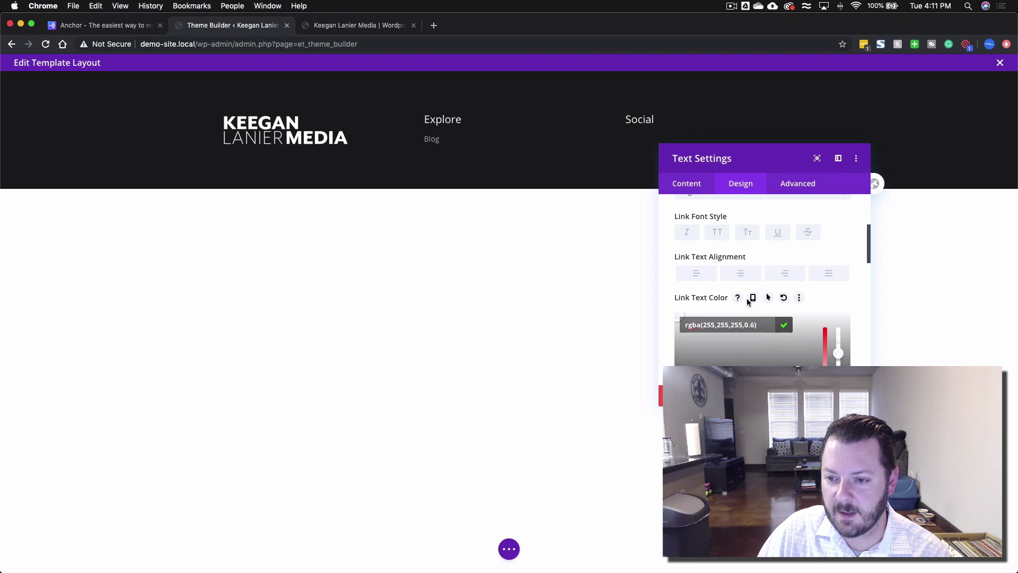
- Give the "Blog" link a white hover text color and save the module
left_click(769, 298)
left_click(801, 319)
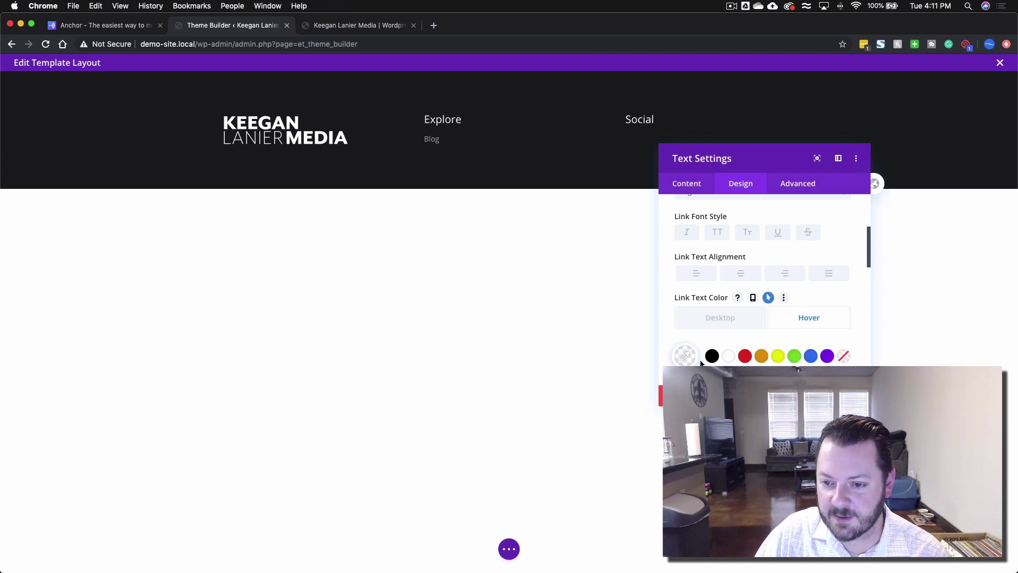
left_click(711, 326)
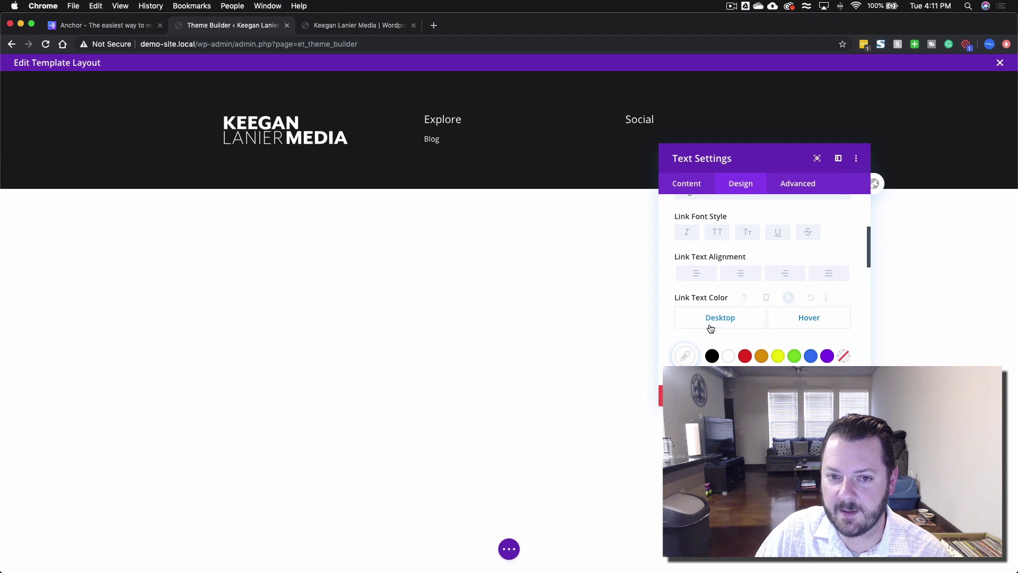
left_click(811, 317)
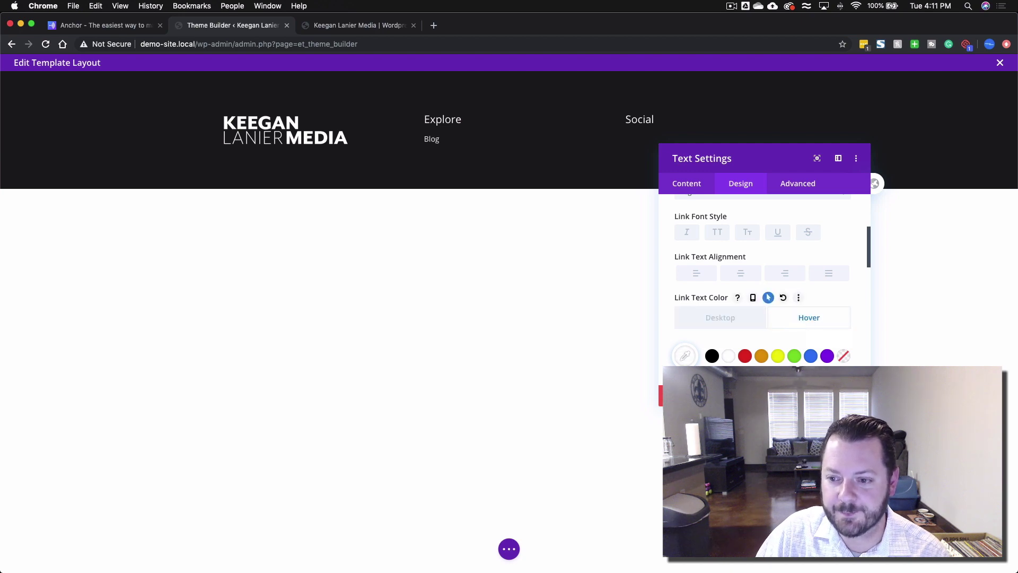
left_click(844, 396)
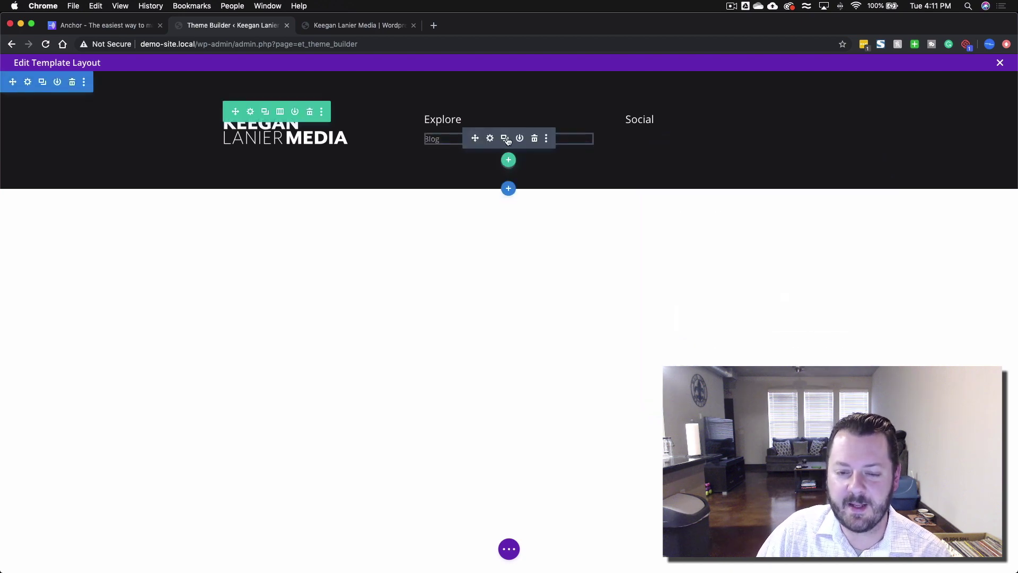
- Duplicate the "Blog" link module and make one a "Home" link with URL "/" placed above "Blog", saving it
left_click(507, 139)
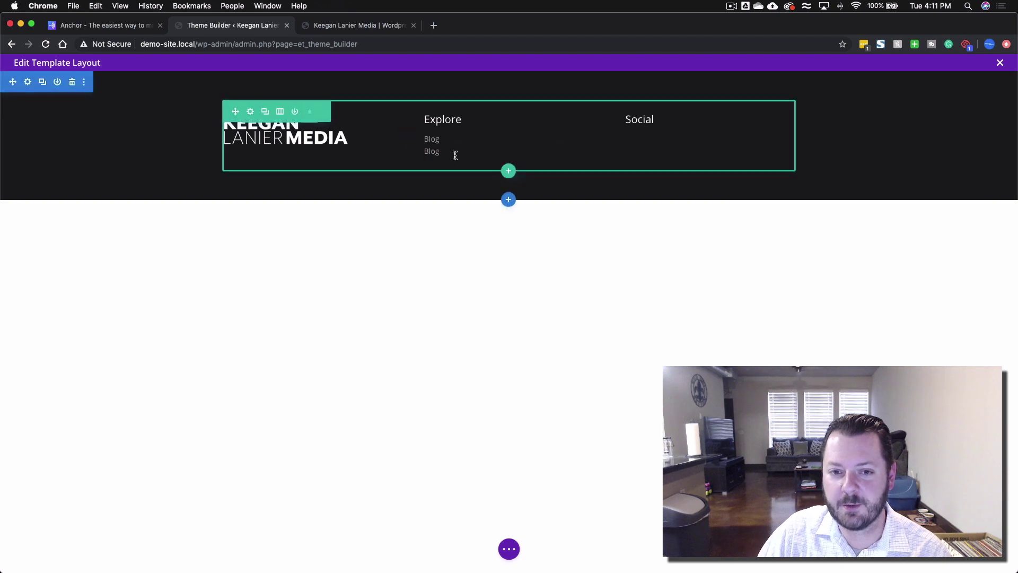
left_click(489, 152)
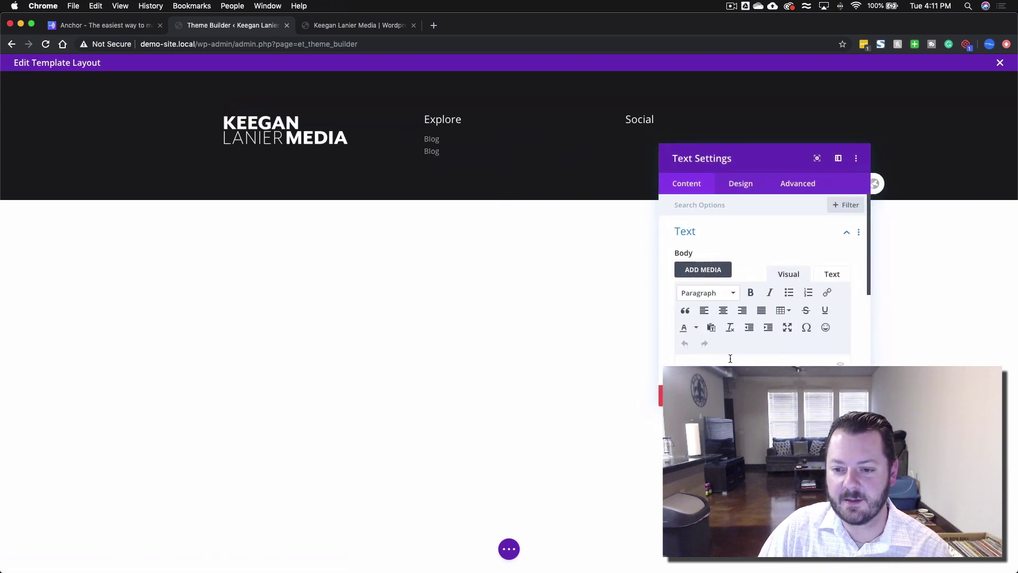
left_click(684, 396)
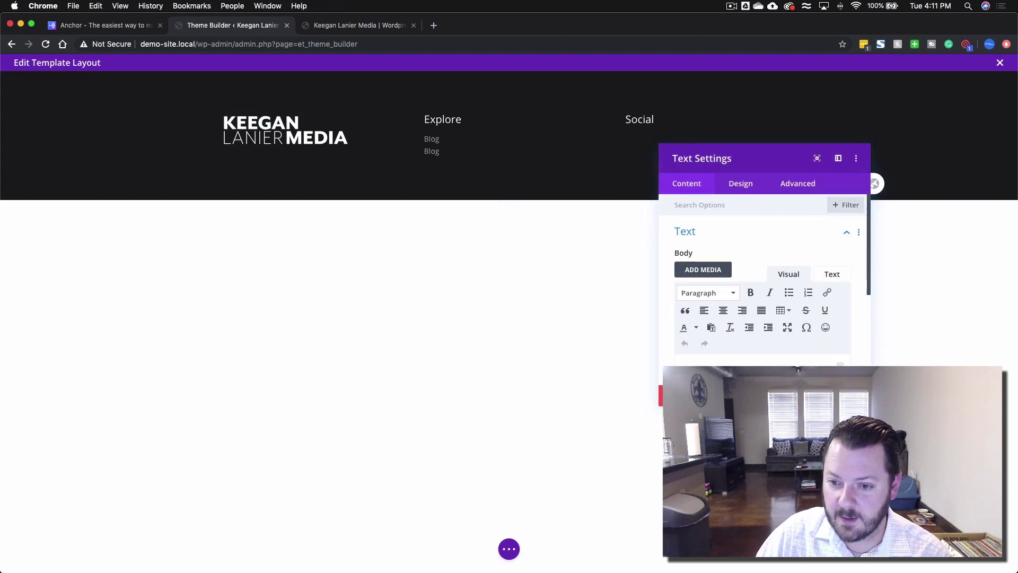
left_click(494, 276)
key("Tab")
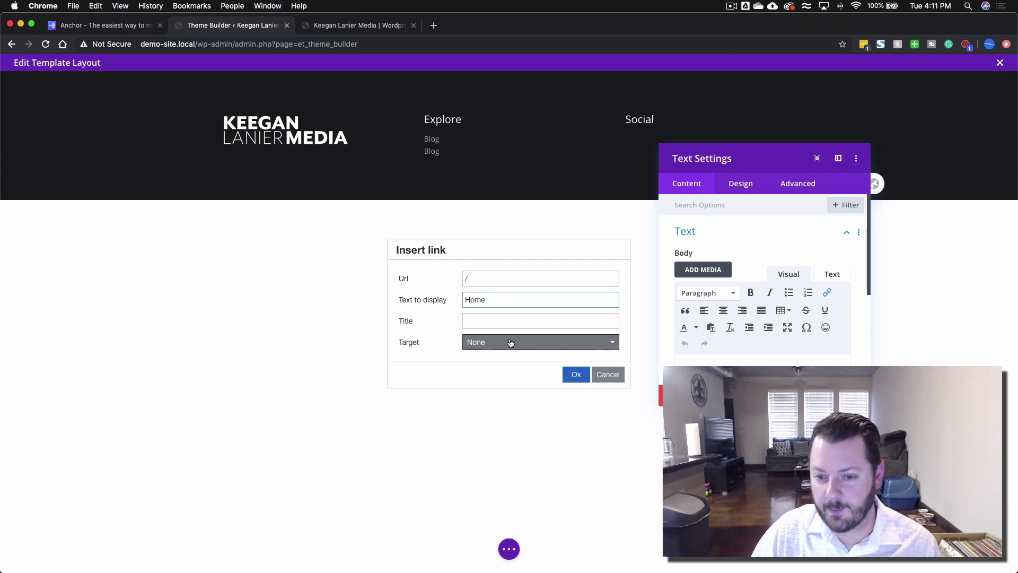
left_click(577, 375)
left_click(844, 396)
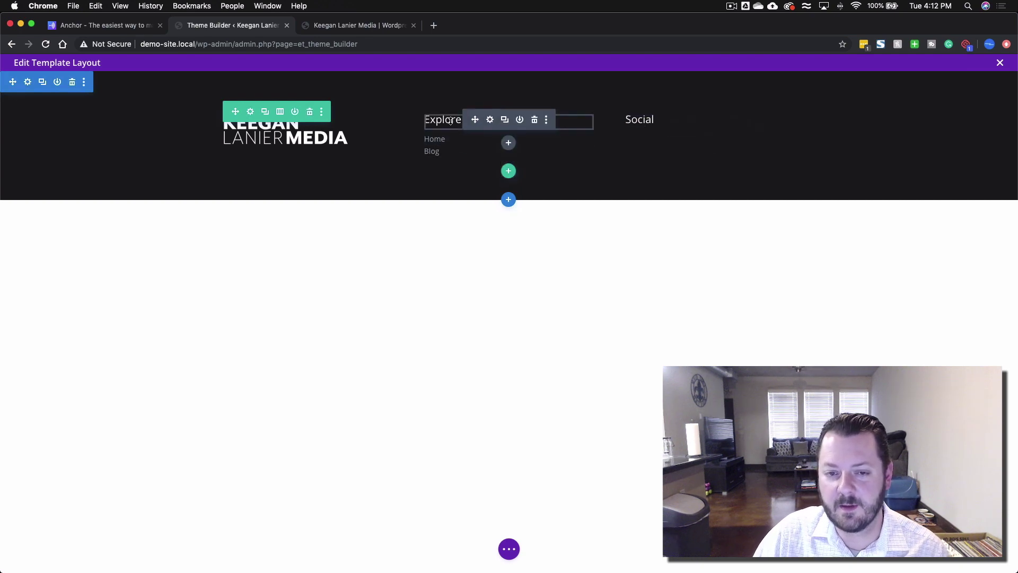
- Copy the spacing styles of the "Explore" heading module and paste them onto the "Social" heading module
left_click(491, 121)
left_click(739, 184)
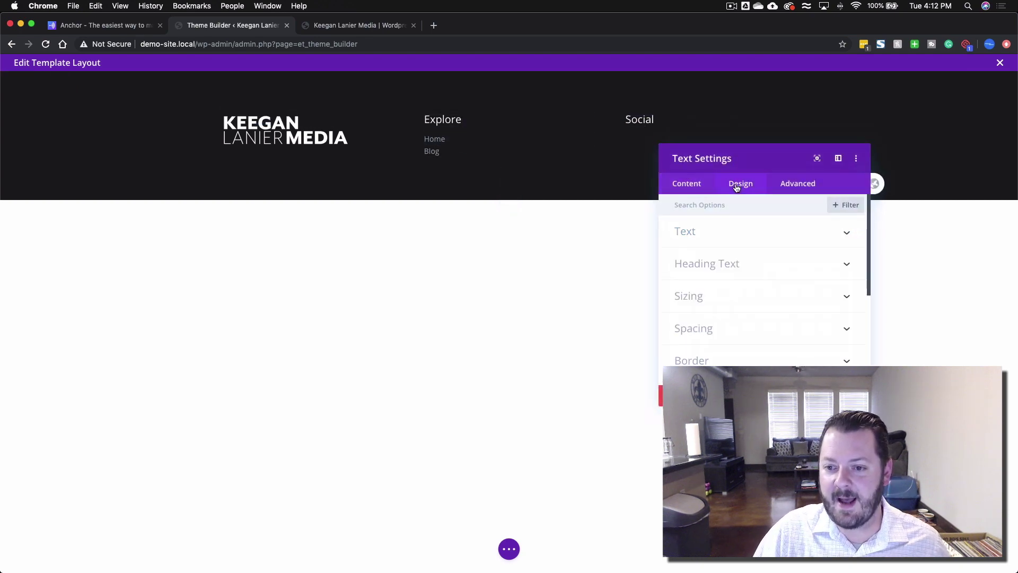
right_click(713, 333)
left_click(706, 249)
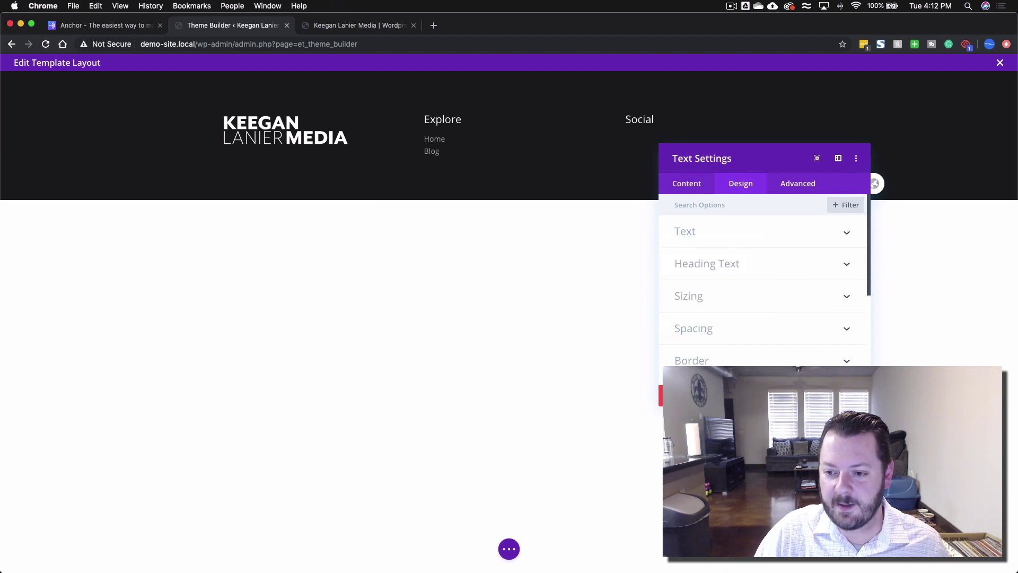
left_click(844, 395)
right_click(689, 121)
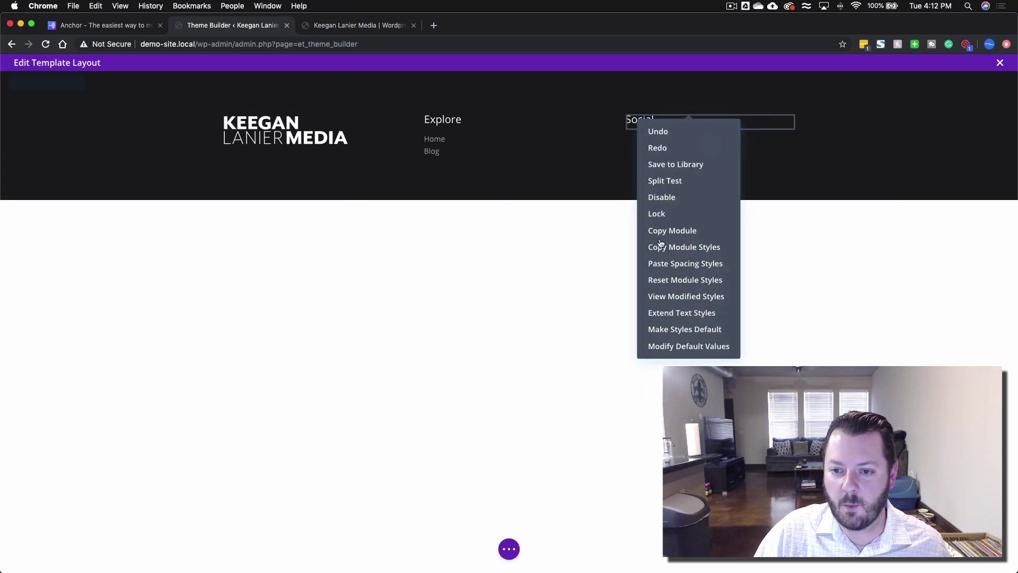
left_click(666, 263)
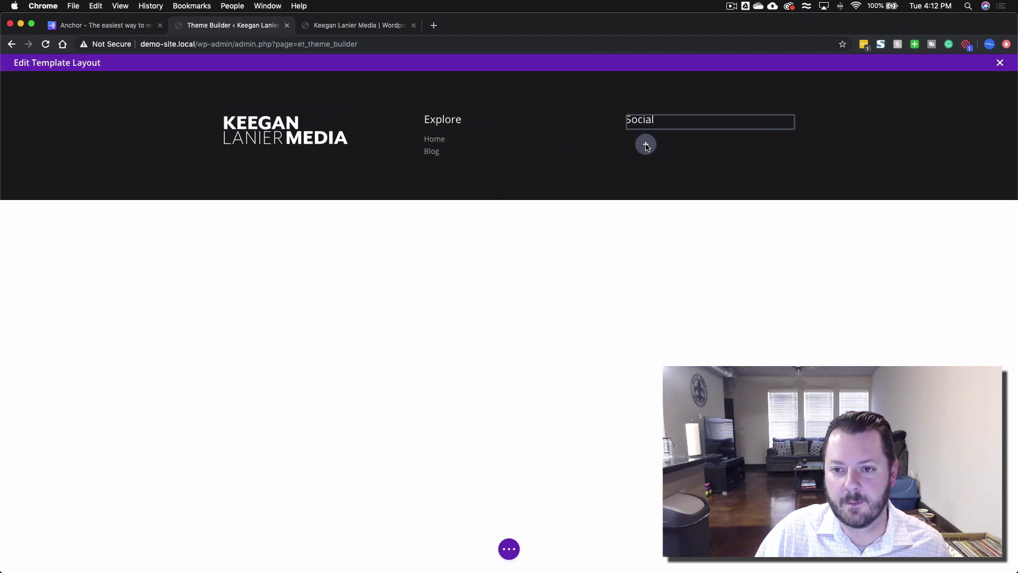
- Paste a copy of the "Home" link module into the third column below the "Social" heading
key("super+v")
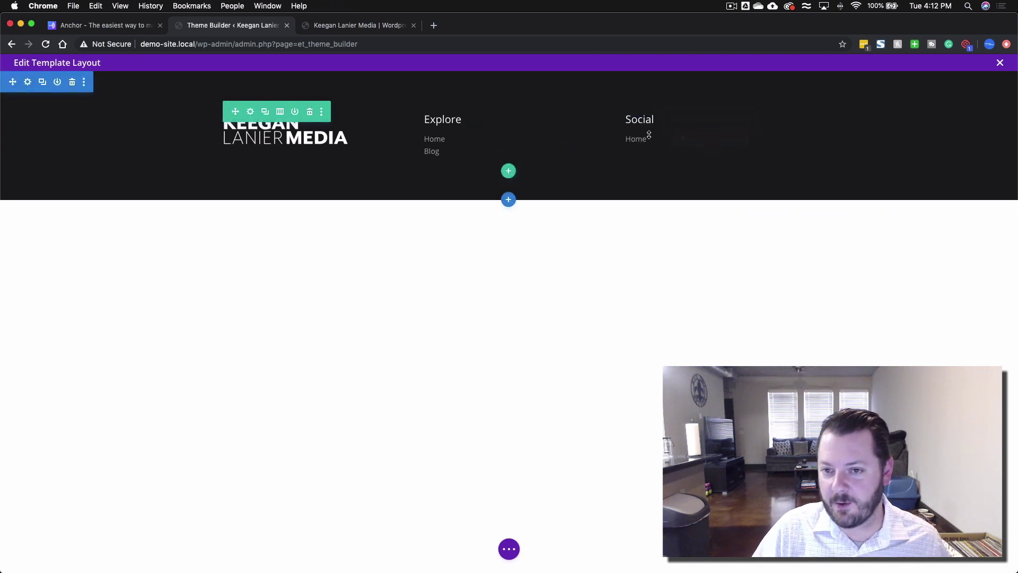
- Try to change the link below "Social" to URL "#" with display text "Facebook"
left_click(692, 139)
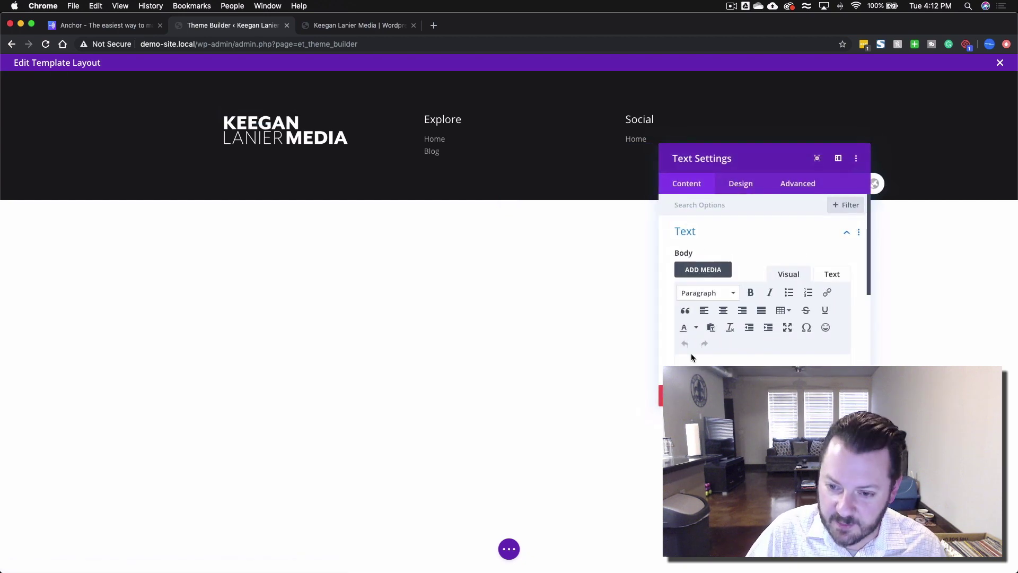
left_click(826, 293)
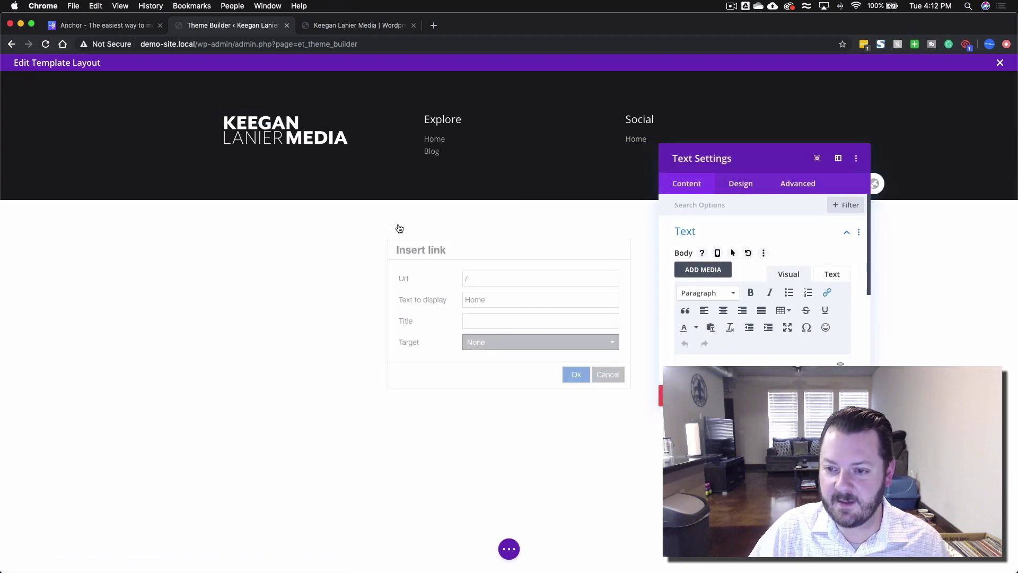
left_click(492, 280)
key("BackSpace")
type("#")
key("Tab")
type("Facebook")
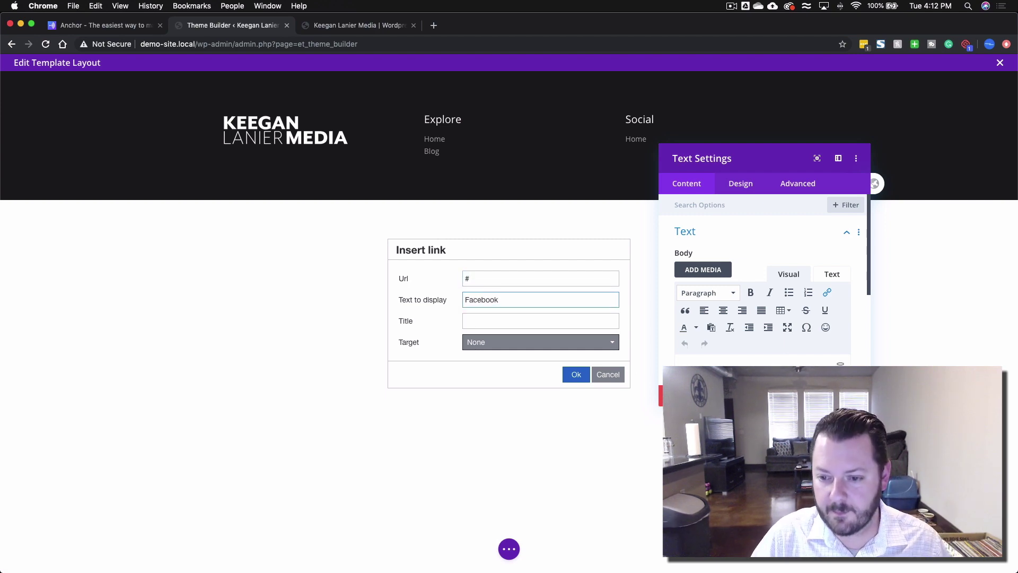
left_click(845, 396)
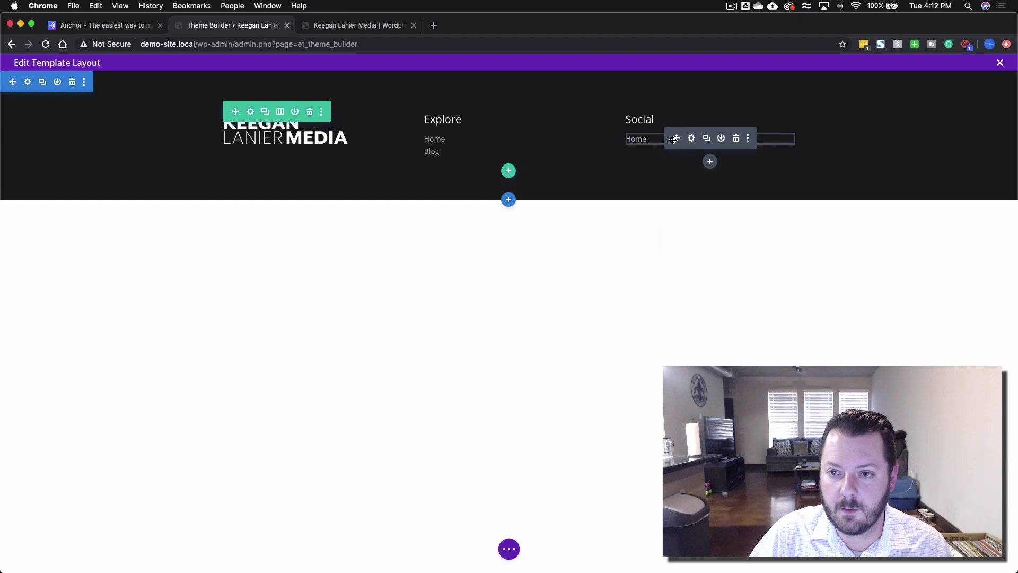
- Change the link below the "Social" heading to display text "Facebook" with URL "#" and save the module
left_click(691, 139)
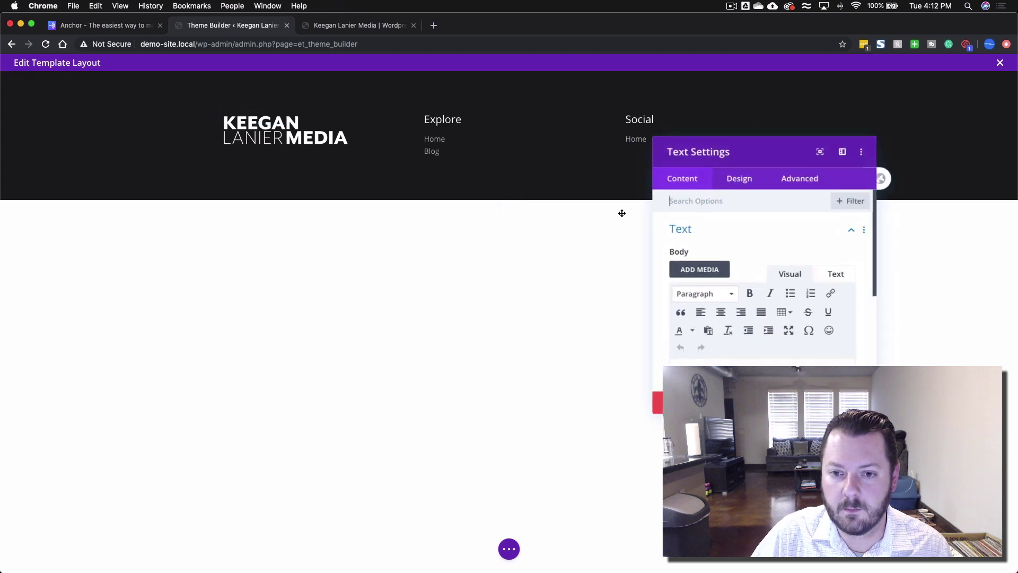
left_click(828, 292)
key("Tab")
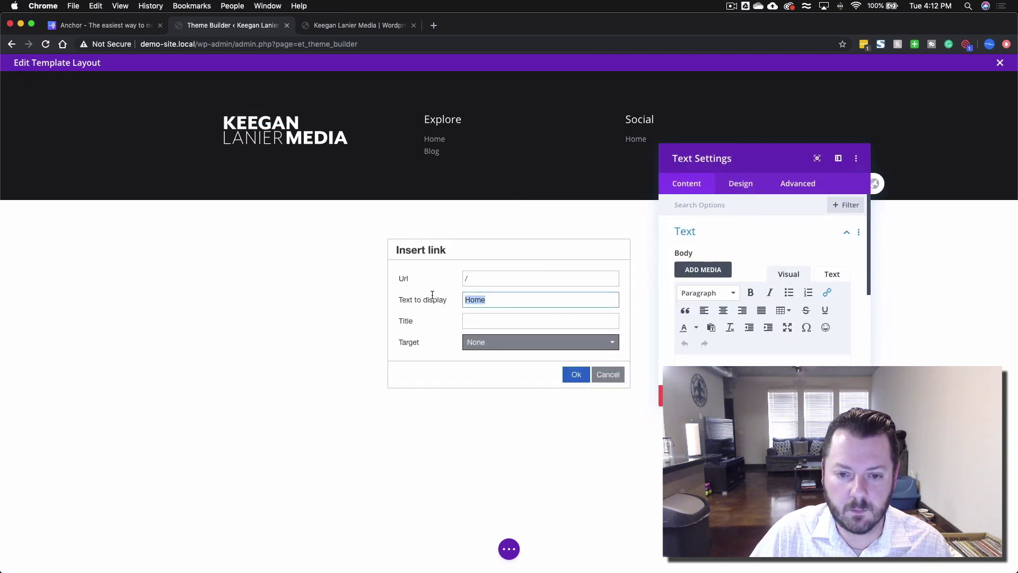
type("Facebook")
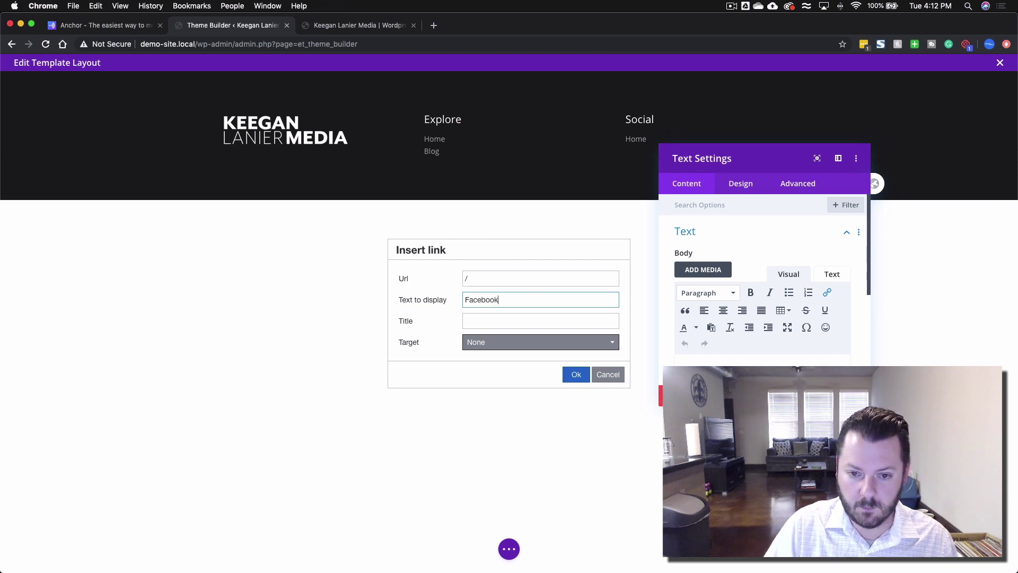
left_click(469, 278)
key("BackSpace")
type("#")
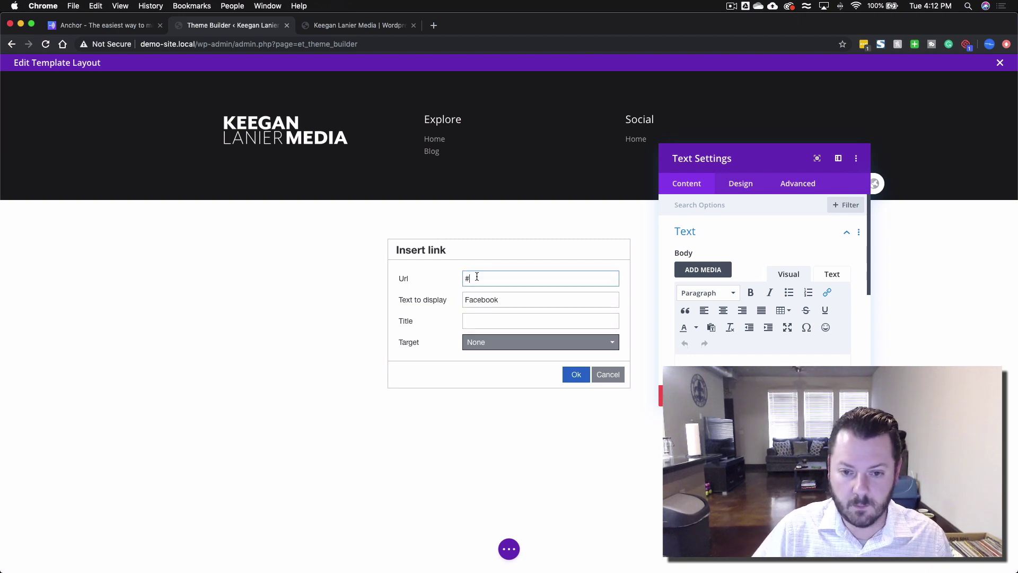
left_click(575, 375)
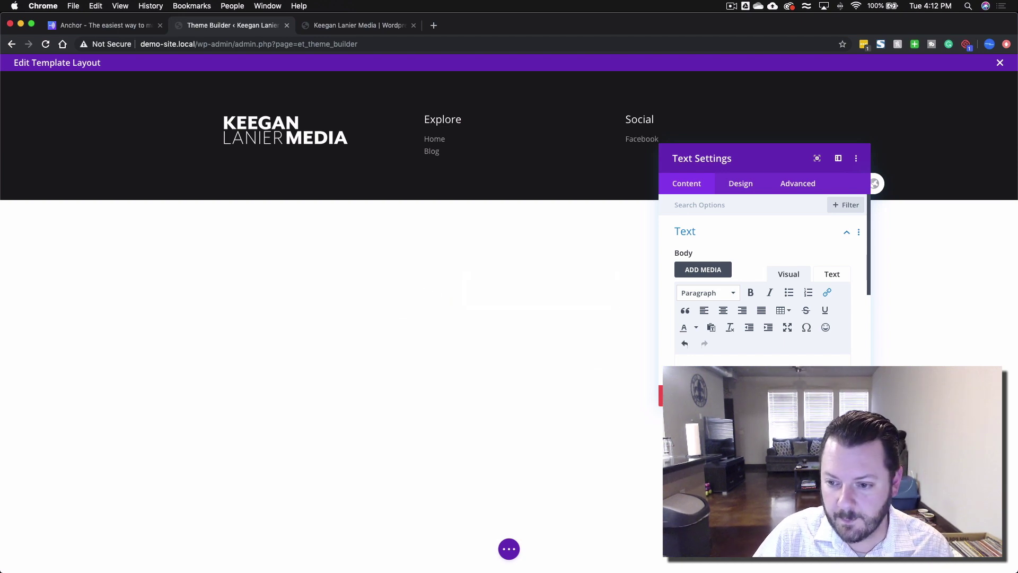
left_click(844, 396)
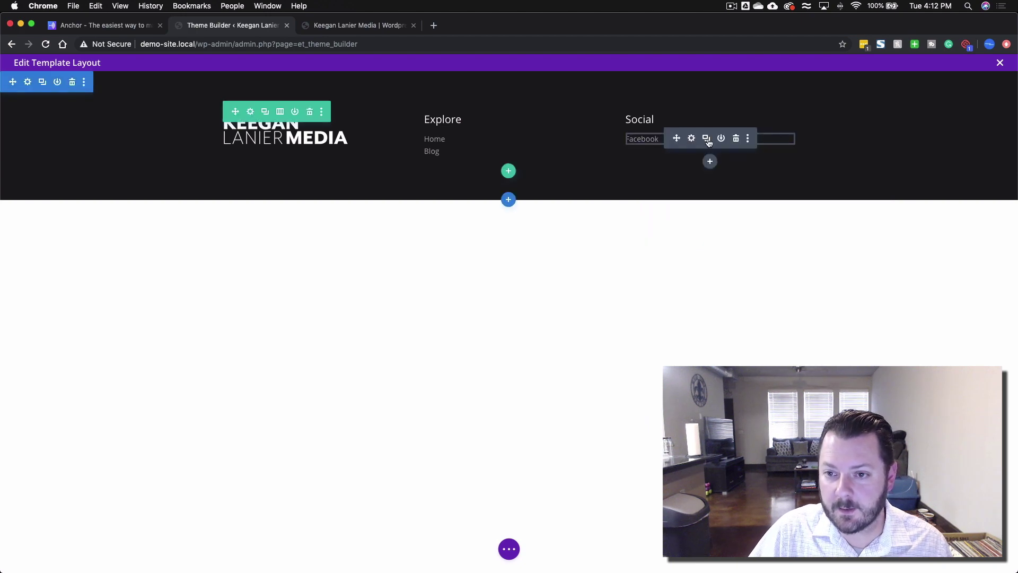
- Duplicate the "Facebook" link module, change the copy's display text to "Twitter", and save it
left_click(707, 140)
left_click(692, 154)
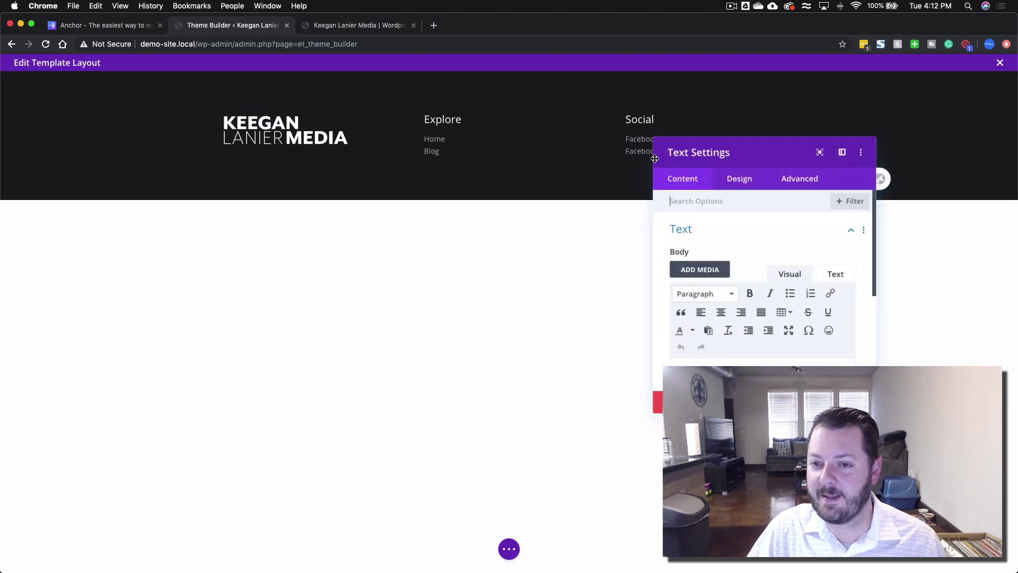
left_click(826, 292)
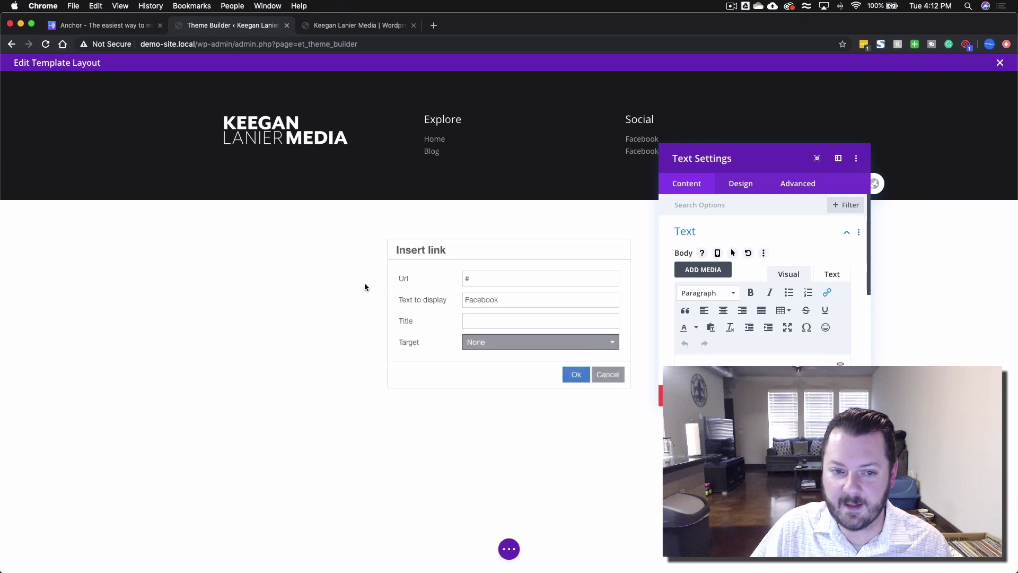
left_click(490, 281)
double_click(503, 301)
type("Twitter")
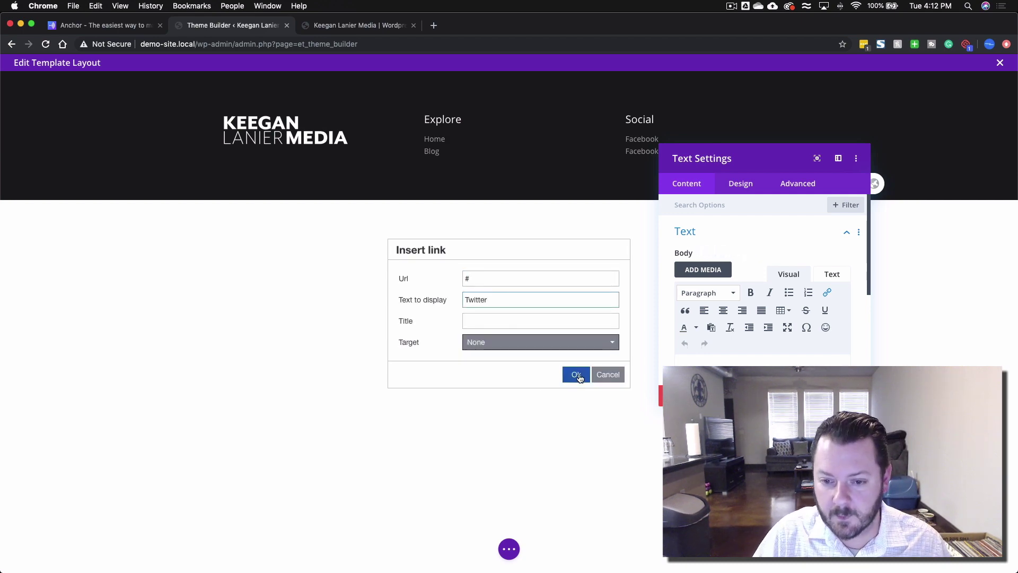
left_click(577, 376)
left_click(844, 395)
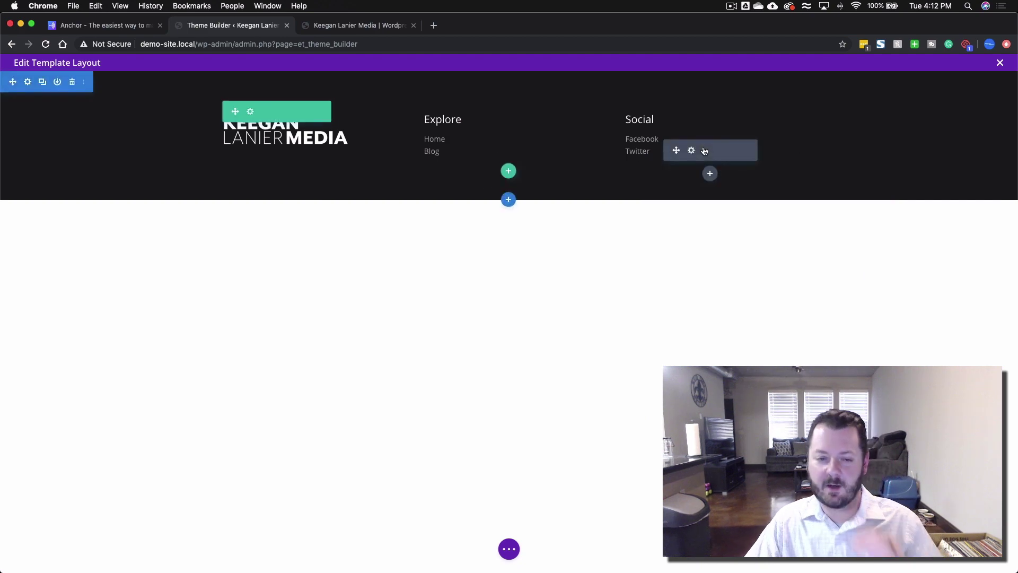
- Set the footer section's top and bottom padding to 10px and save the section settings
left_click(33, 84)
left_click(740, 185)
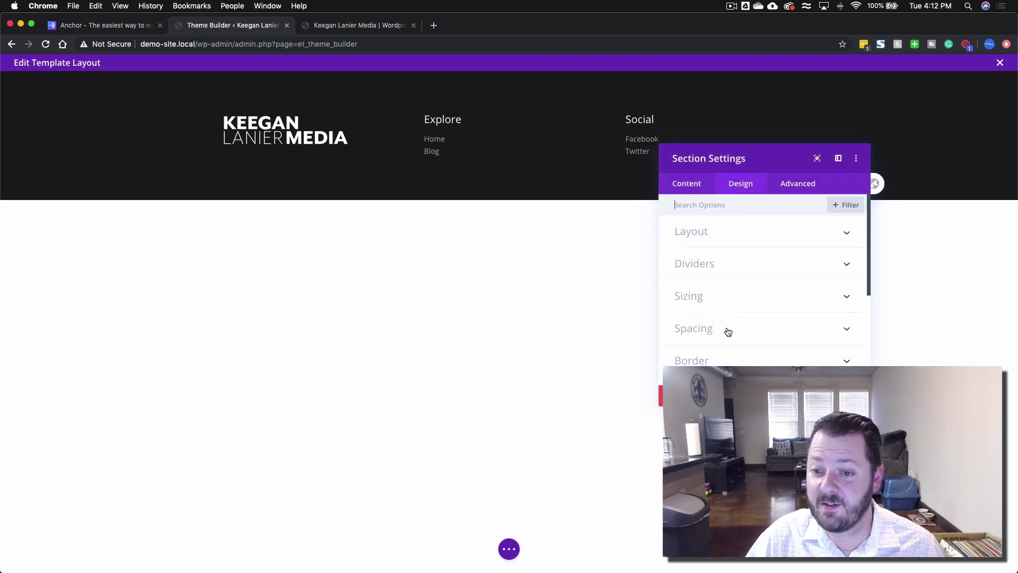
left_click(711, 327)
left_click(683, 300)
type("10px")
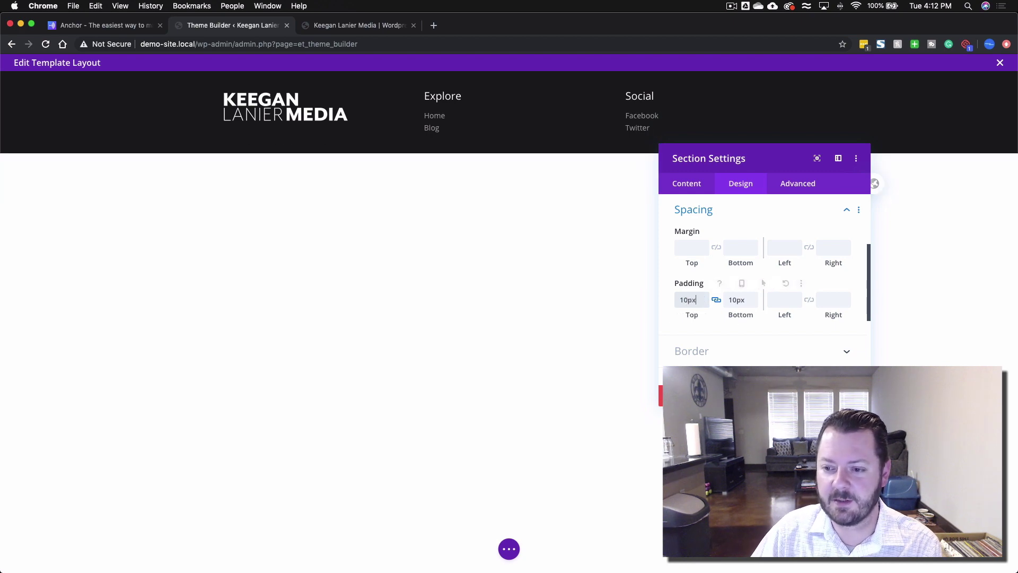
left_click(844, 395)
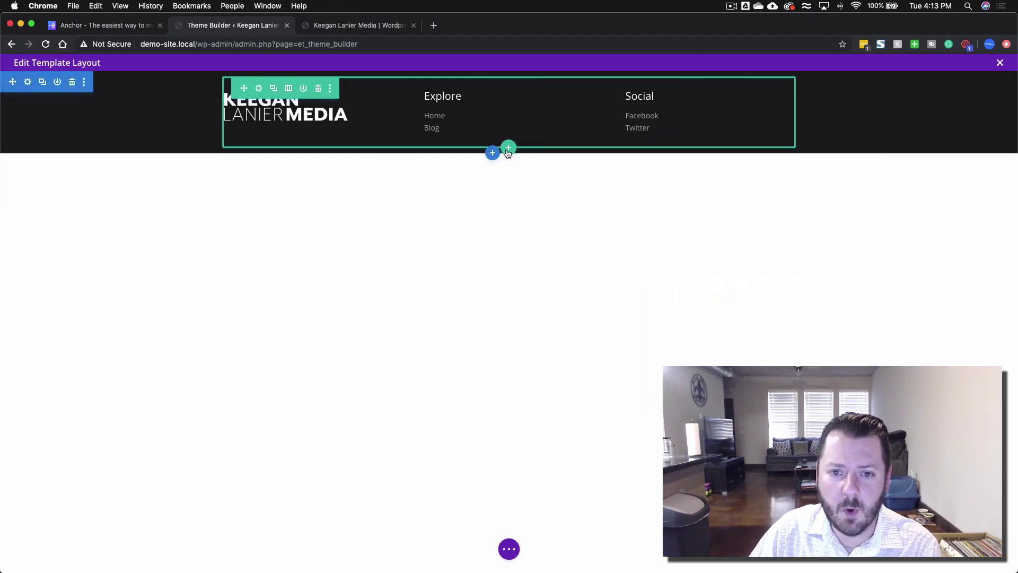
- Add a single-column row beneath the three-column footer row and insert a Text module in it
left_click(510, 150)
left_click(457, 228)
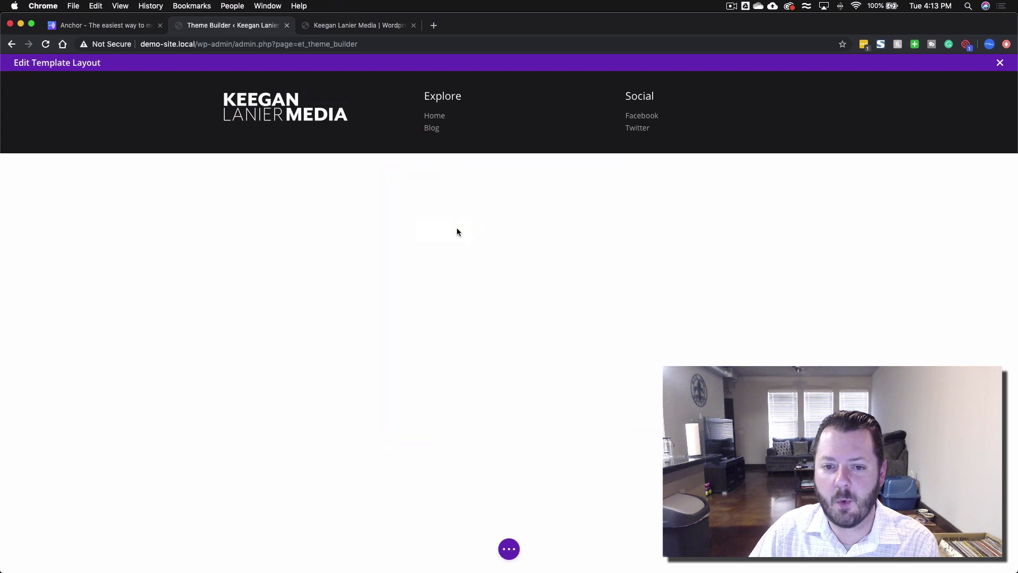
type("text")
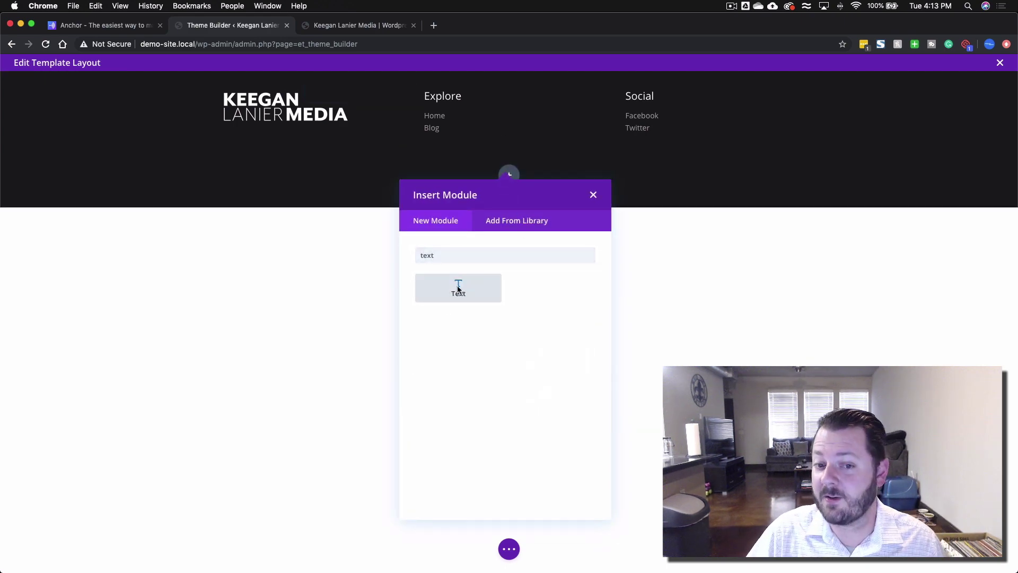
left_click(455, 287)
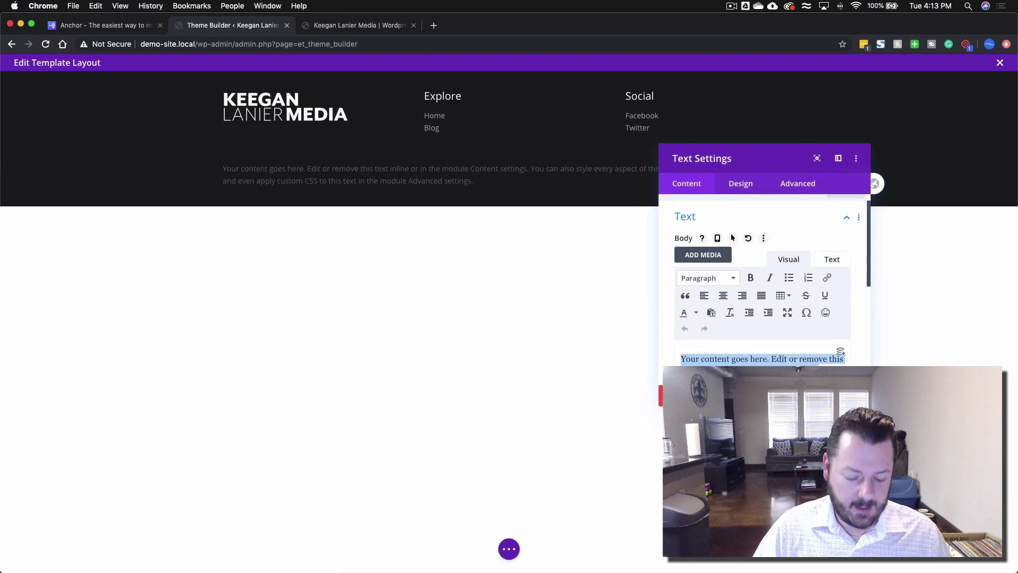
- Replace the new Text module's placeholder content with "Powered by Keegan Lanier Media"
type("P{owered")
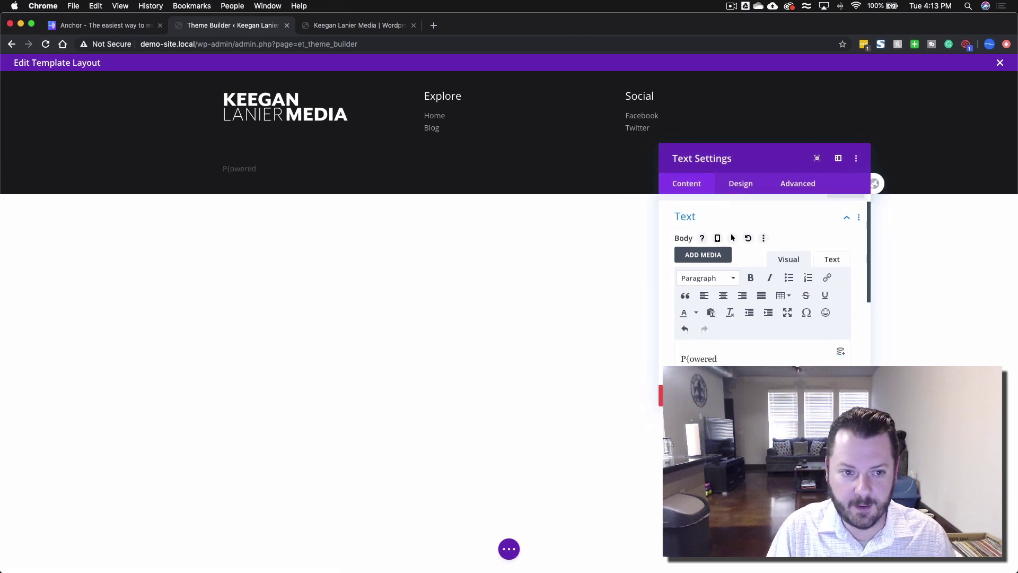
left_click(691, 359)
key("BackSpace")
left_click(730, 363)
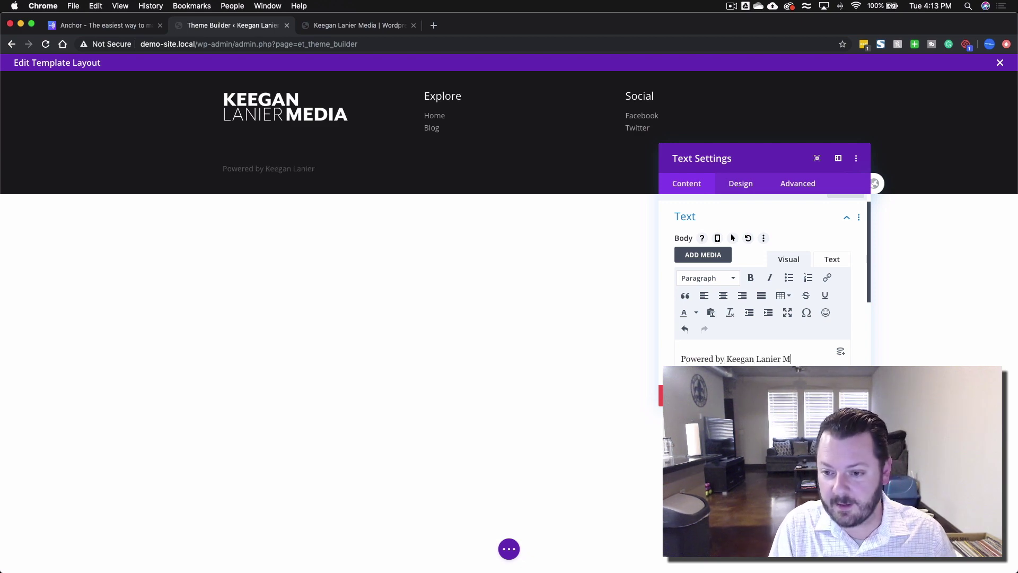
- Link the words "Keegan Lanier Media" in the body text to URL "#"
left_click_drag(815, 355, 726, 359)
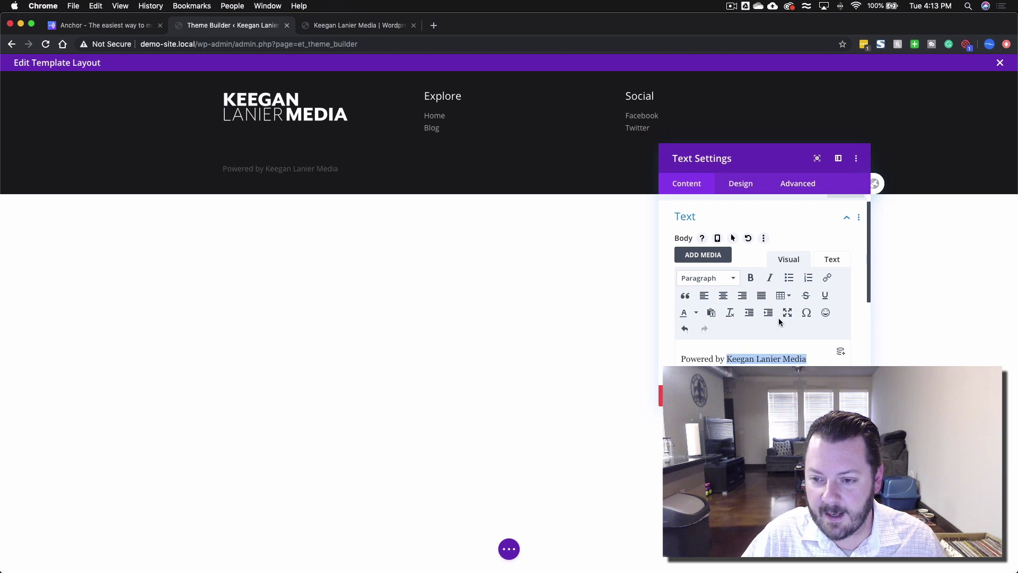
left_click(826, 279)
left_click(500, 273)
type("#")
left_click(546, 300)
left_click(576, 375)
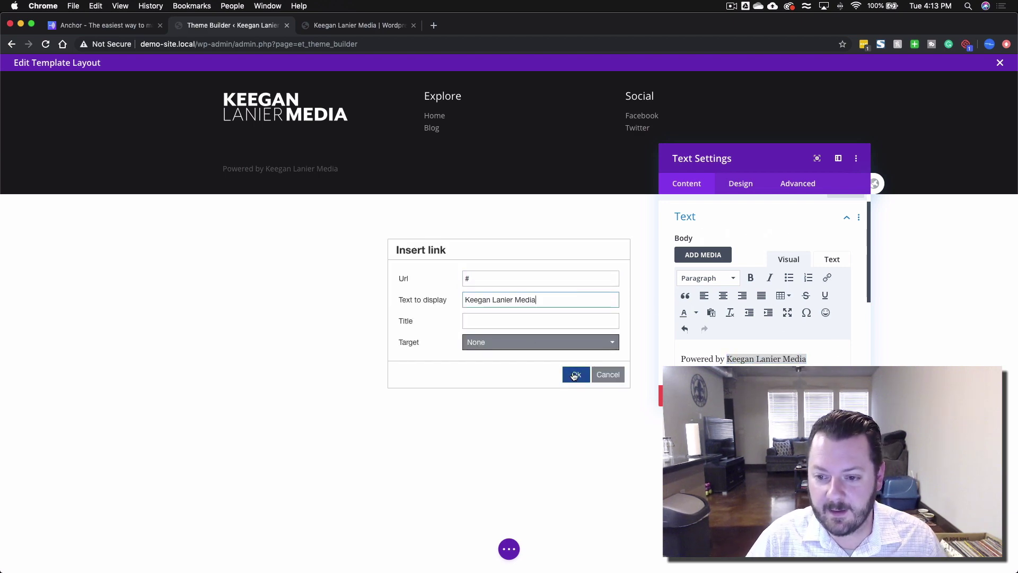
- Set the "Powered by" module's link text color to white with reduced opacity, rgba(255,255,255,0.61)
left_click(755, 188)
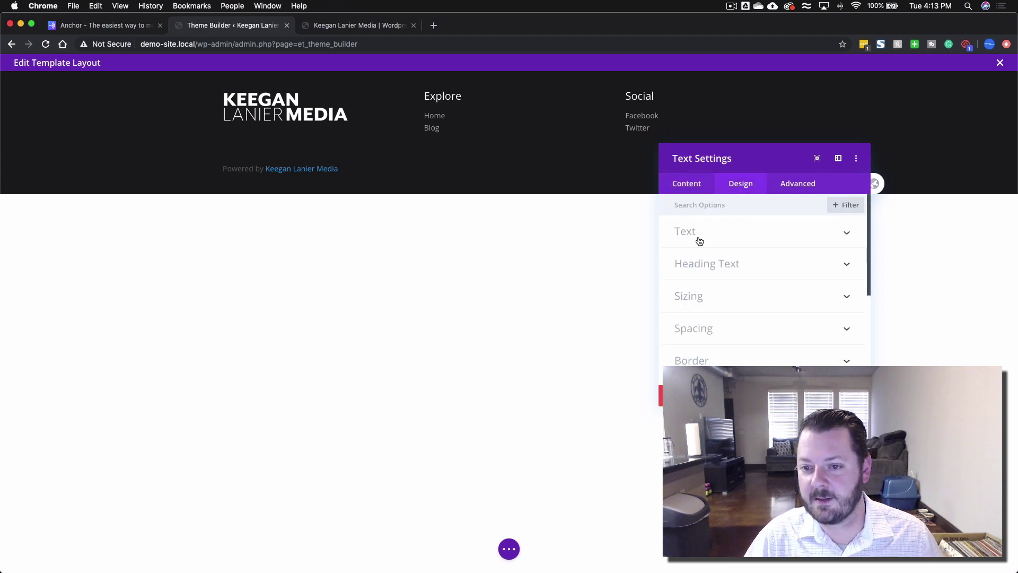
scroll(701, 206, "up", 2)
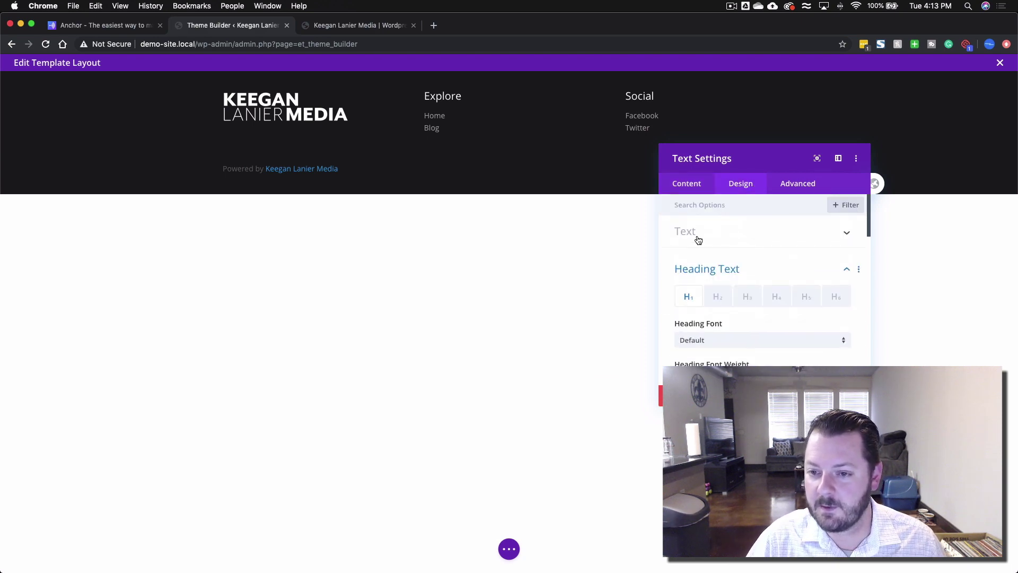
left_click(696, 234)
left_click(727, 258)
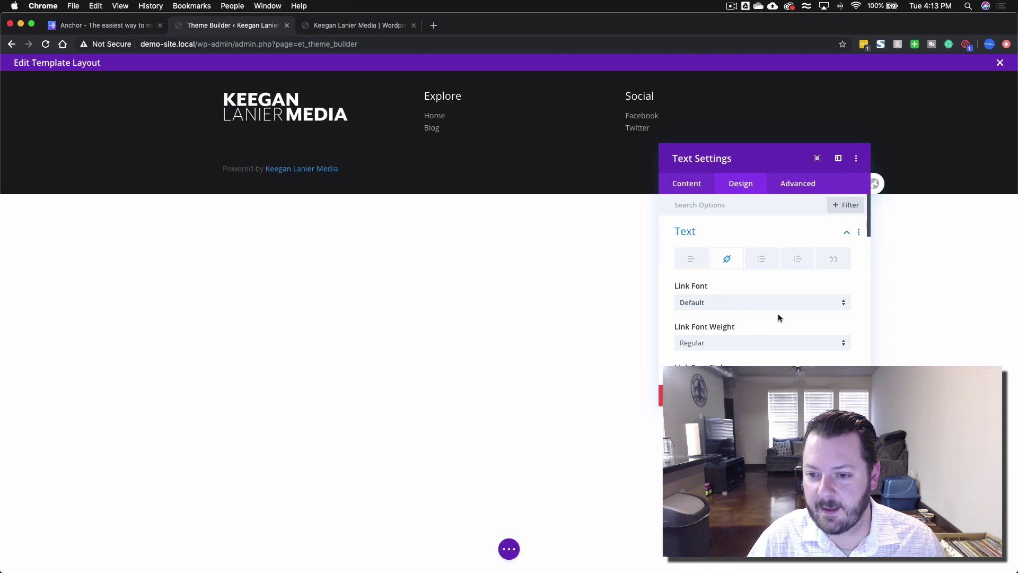
scroll(746, 323, "down", 3)
left_click(729, 352)
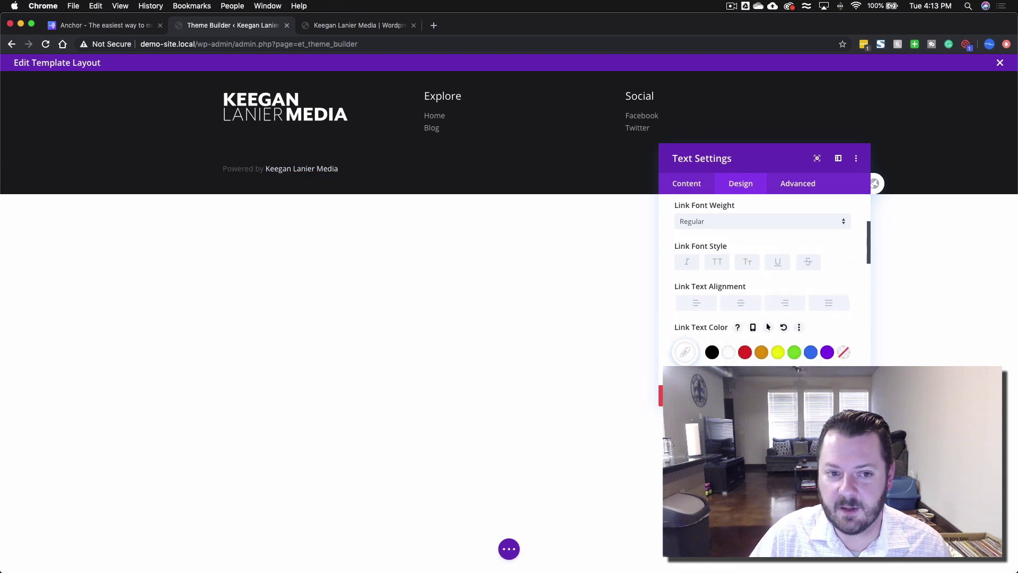
left_click(690, 351)
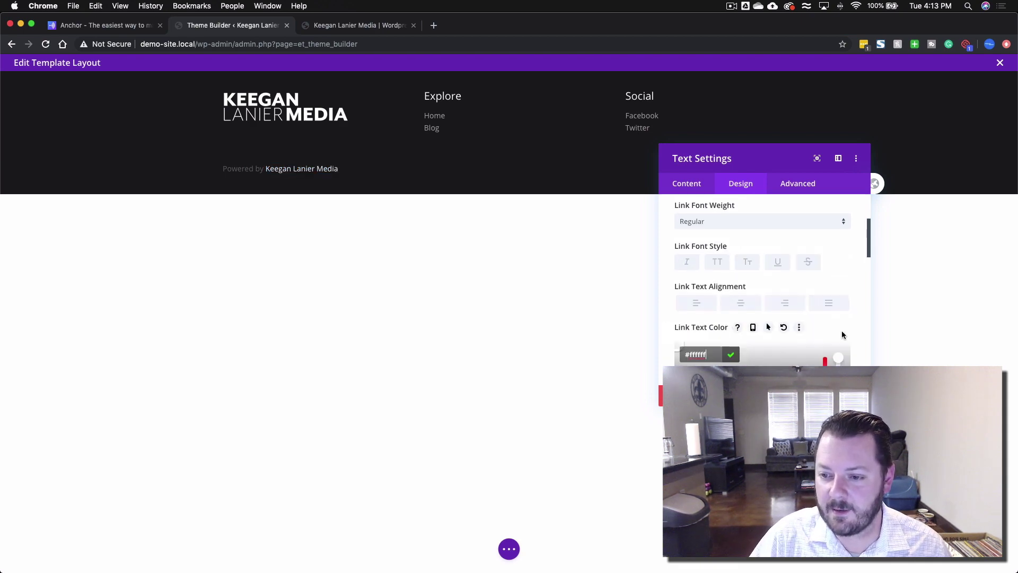
scroll(843, 335, "down", 2)
left_click_drag(838, 322, 838, 355)
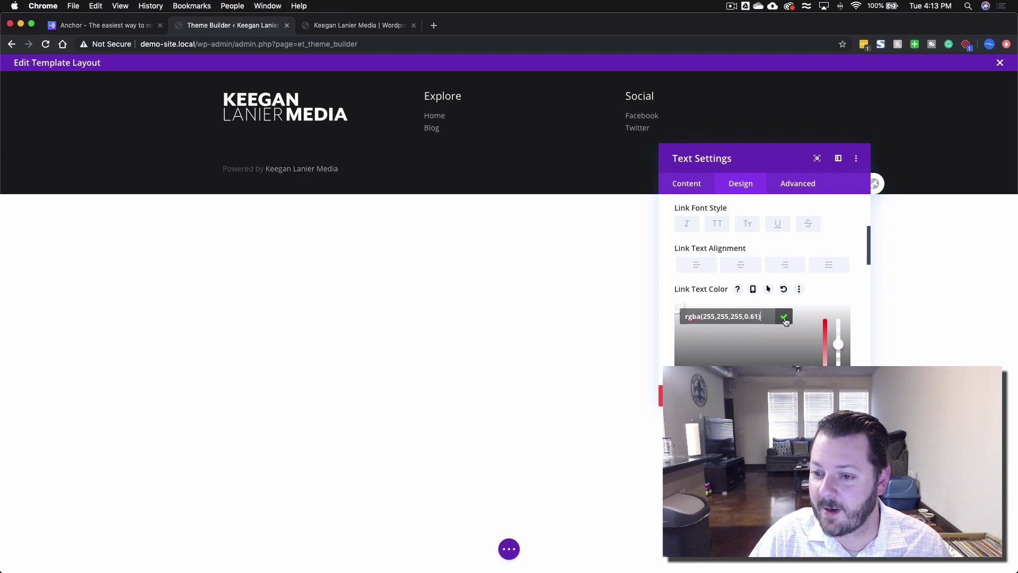
- Enable a hover state for the link text color, set it to white #ffffff, and save the module
left_click(769, 289)
left_click(817, 313)
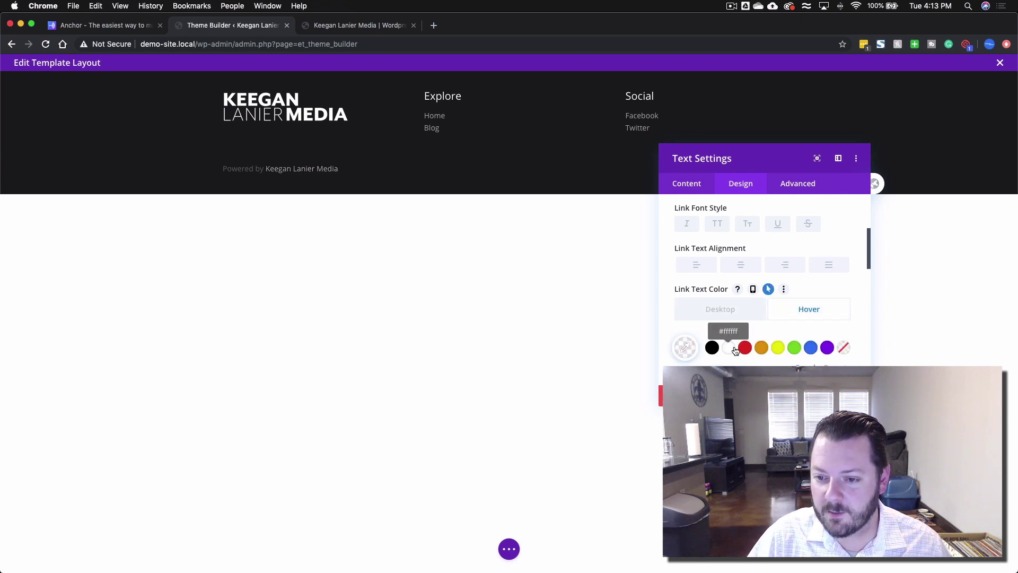
left_click(737, 314)
left_click(808, 314)
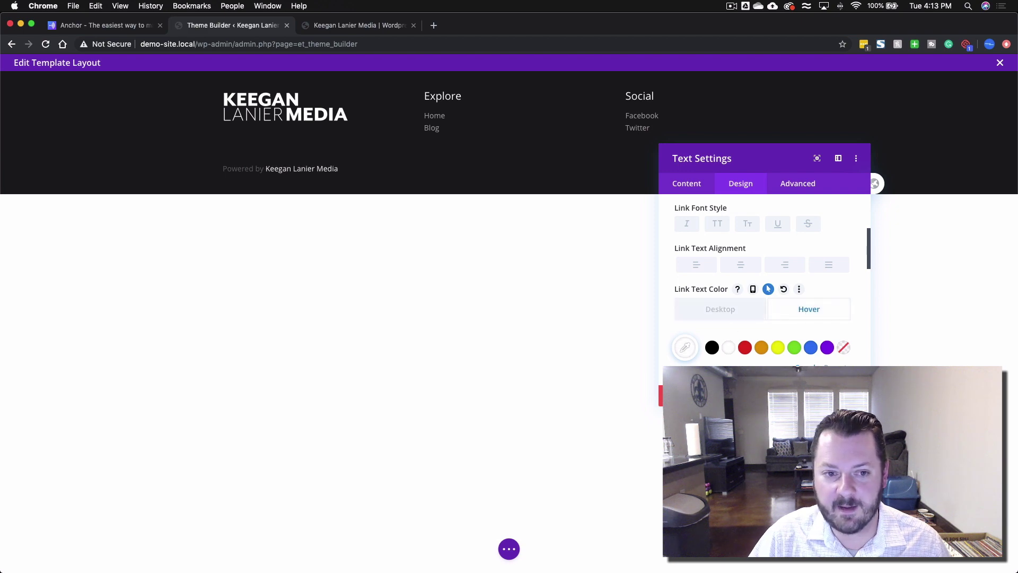
left_click(844, 395)
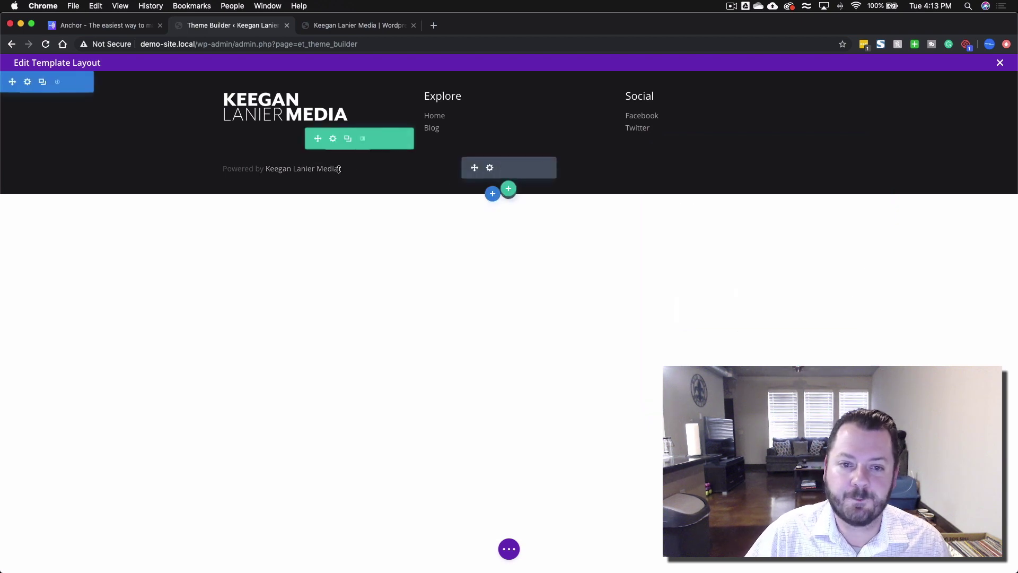
- Center the text alignment of the "Powered by" module, check it for tablet and phone, and save the module
left_click(486, 167)
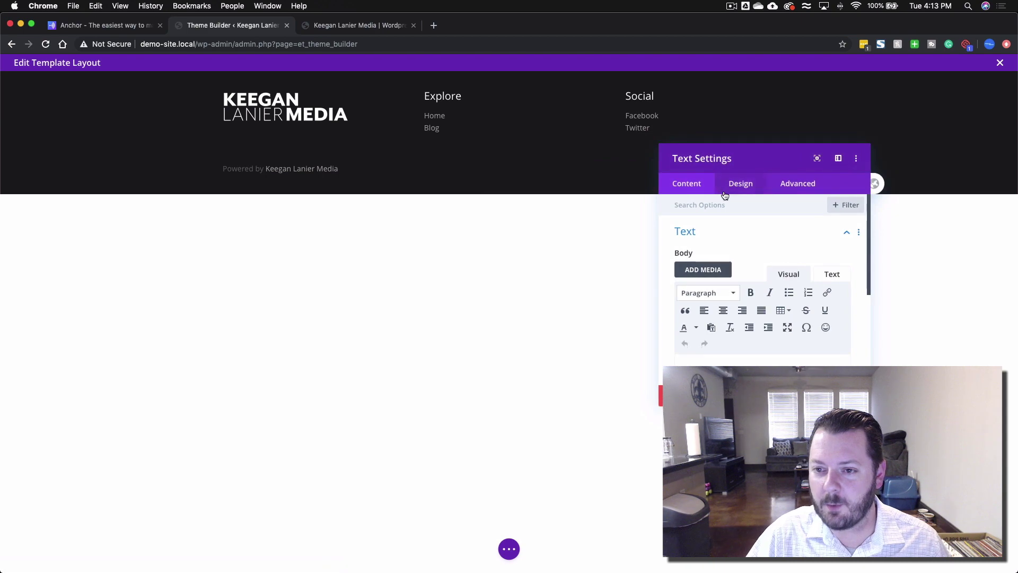
left_click(739, 181)
left_click(734, 233)
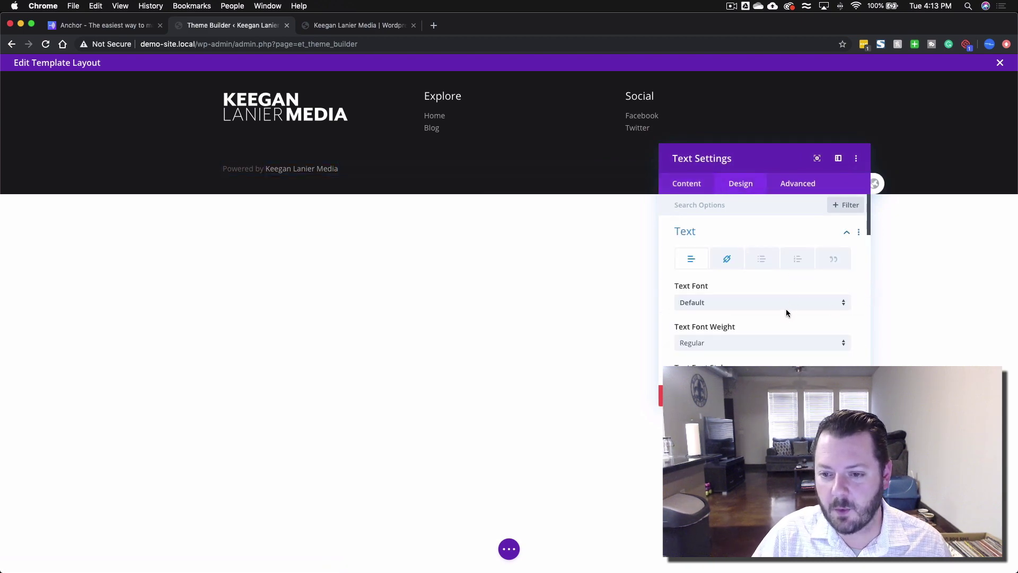
scroll(783, 312, "down", 10)
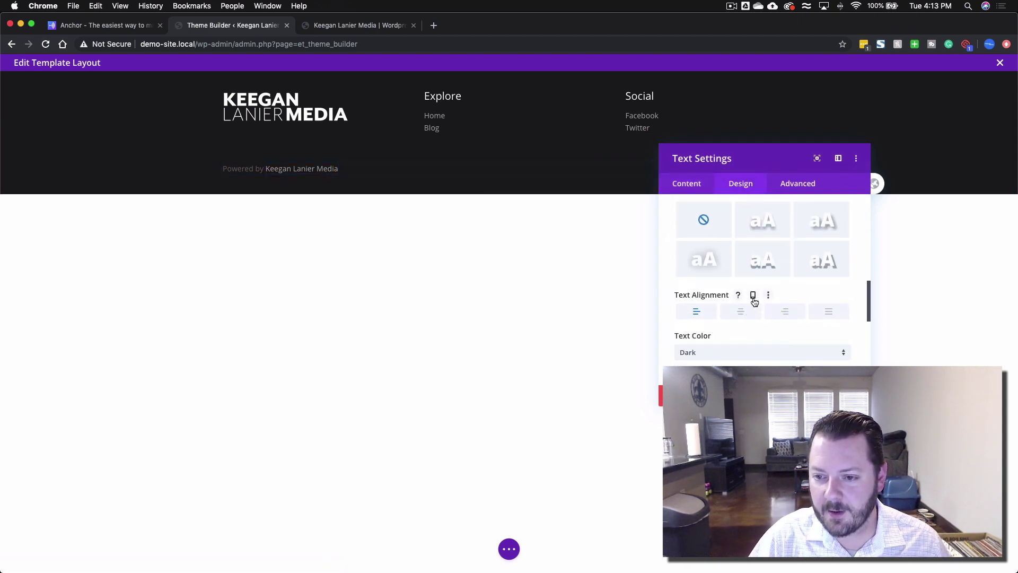
left_click(753, 295)
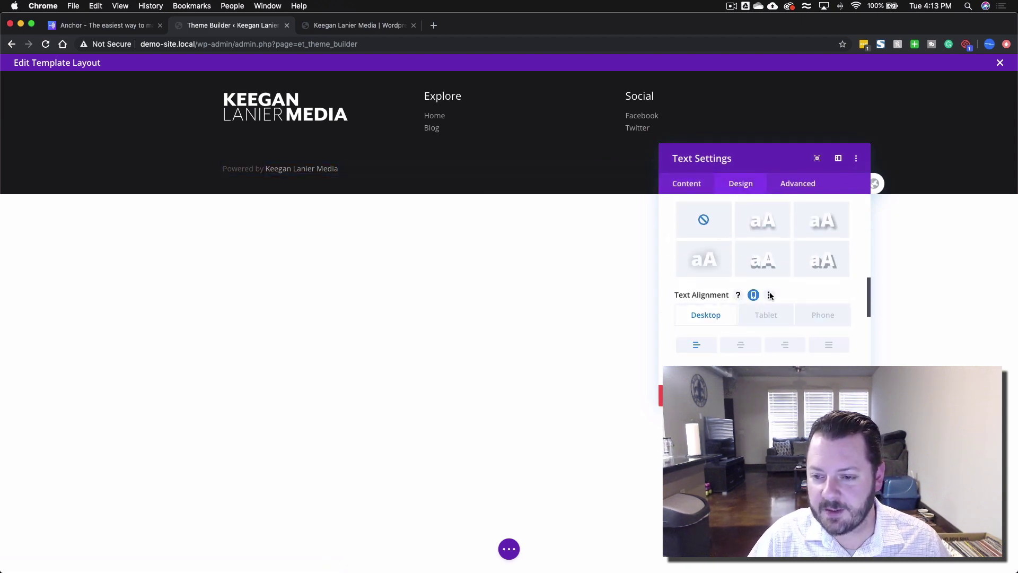
left_click(734, 343)
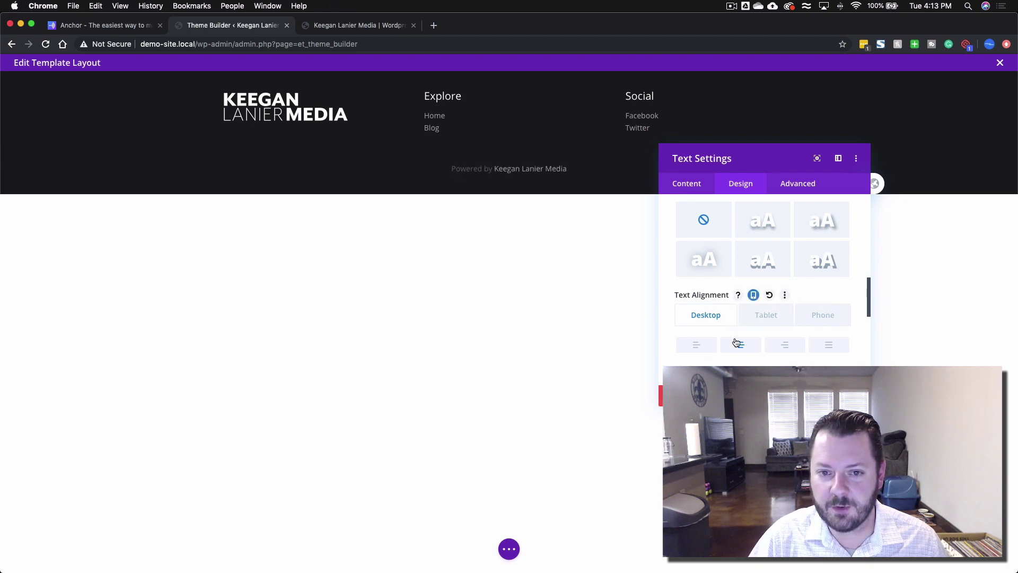
left_click(757, 318)
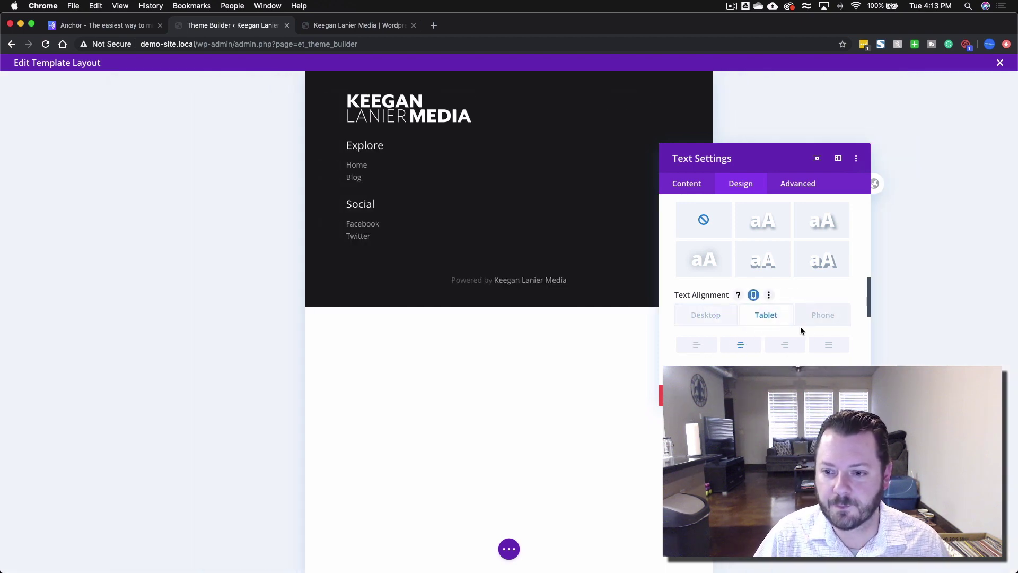
left_click(826, 322)
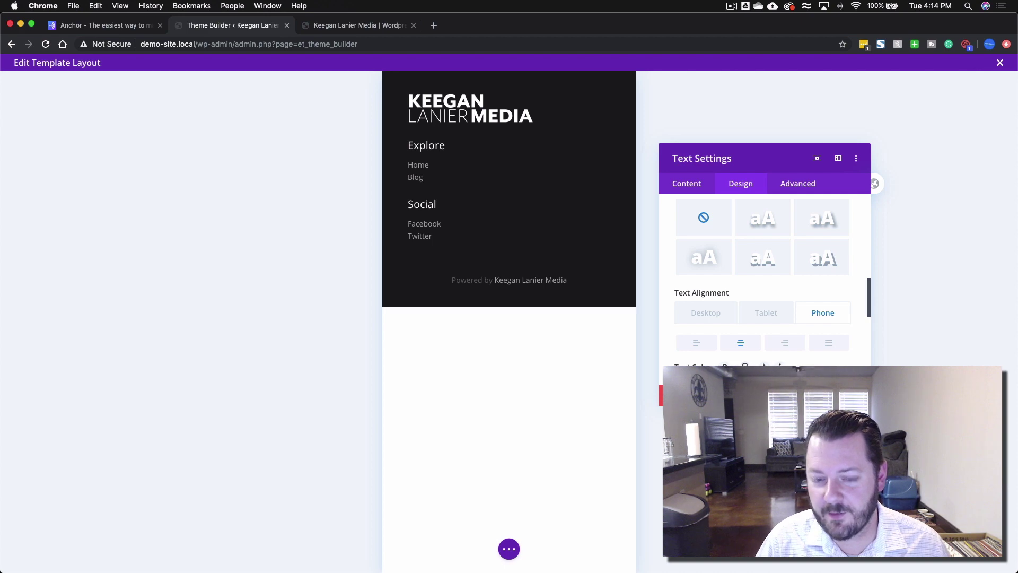
left_click(844, 396)
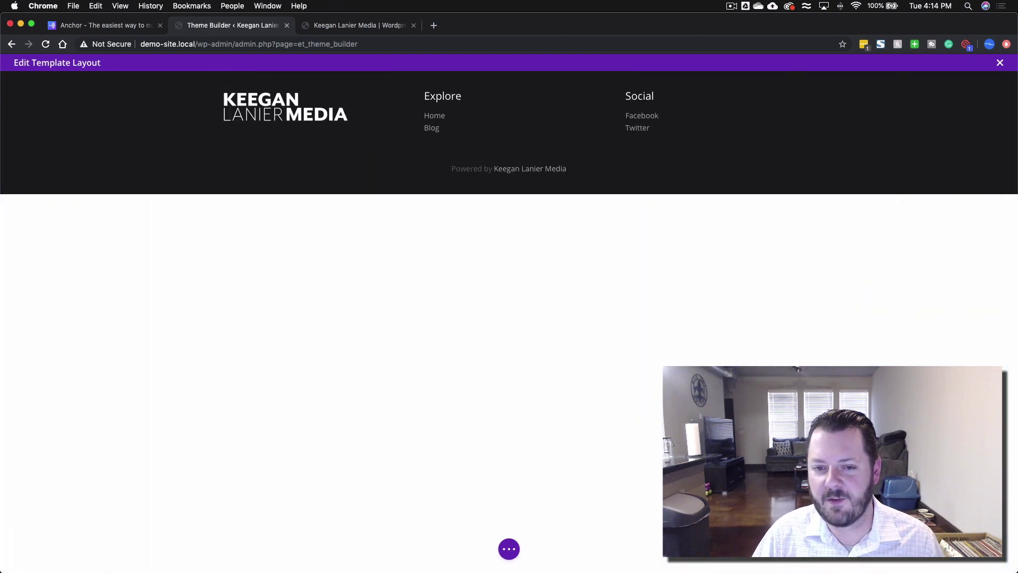
- Close the footer layout editor and return to the Divi Theme Builder template overview
mouse_move(547, 545)
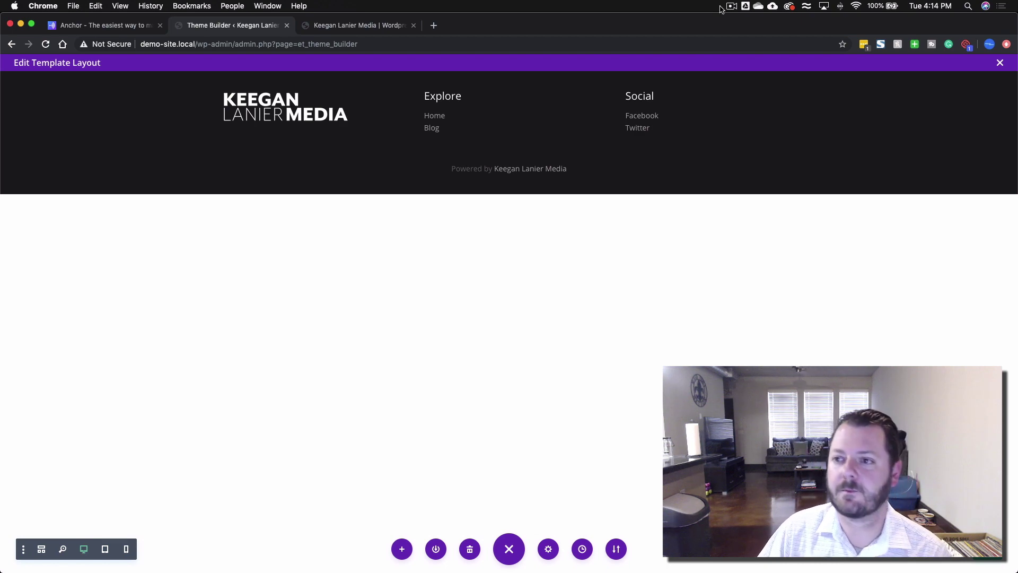
left_click(1001, 63)
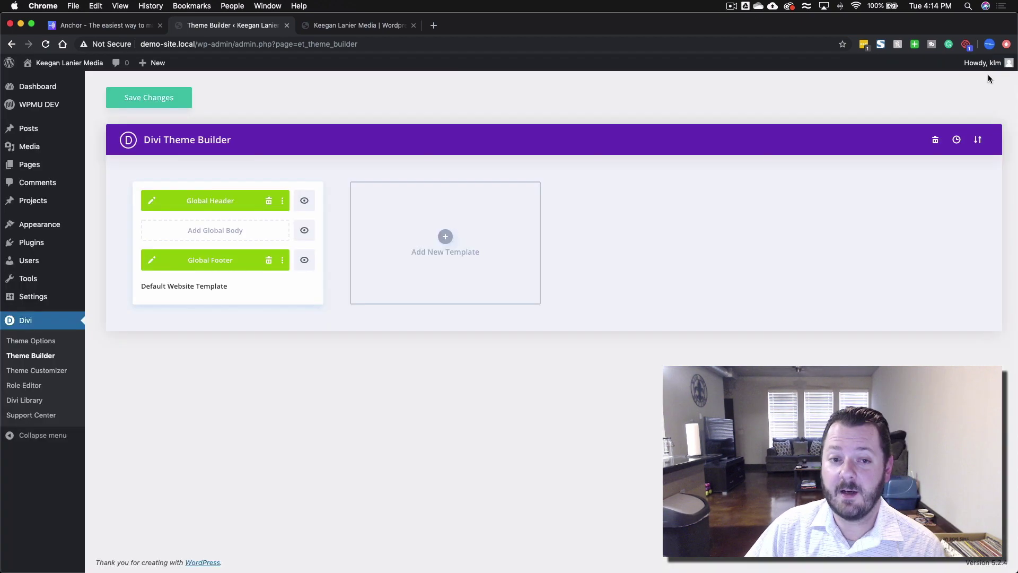
- Save the Theme Builder changes and check the global header and footer on the site's front page
left_click(153, 106)
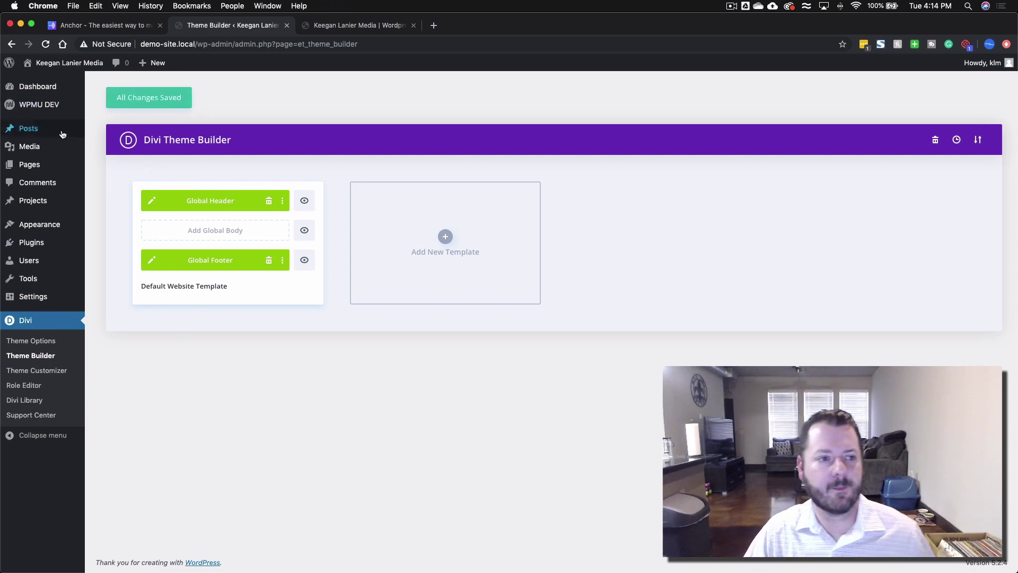
right_click(60, 61)
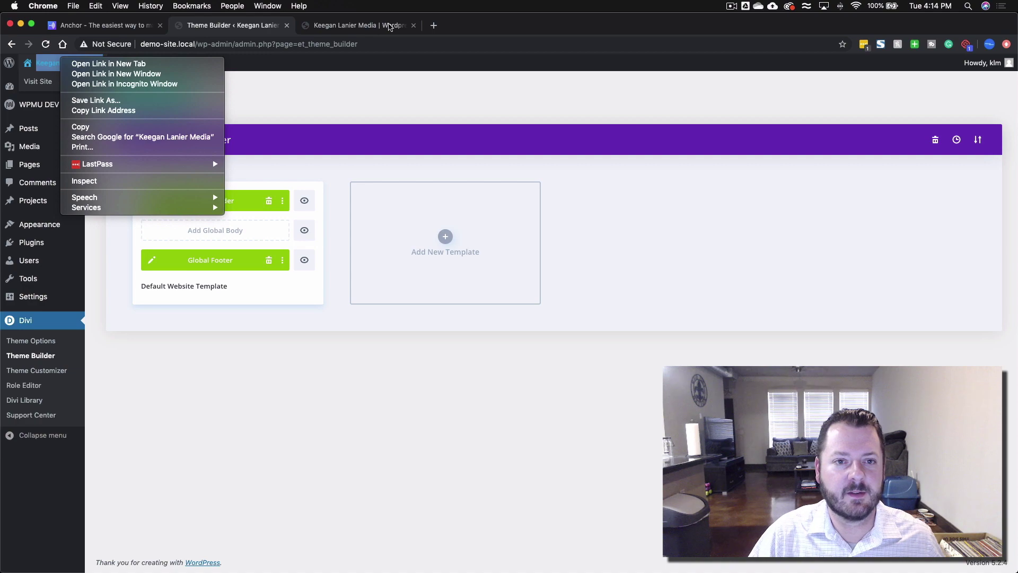
left_click(390, 27)
left_click(342, 26)
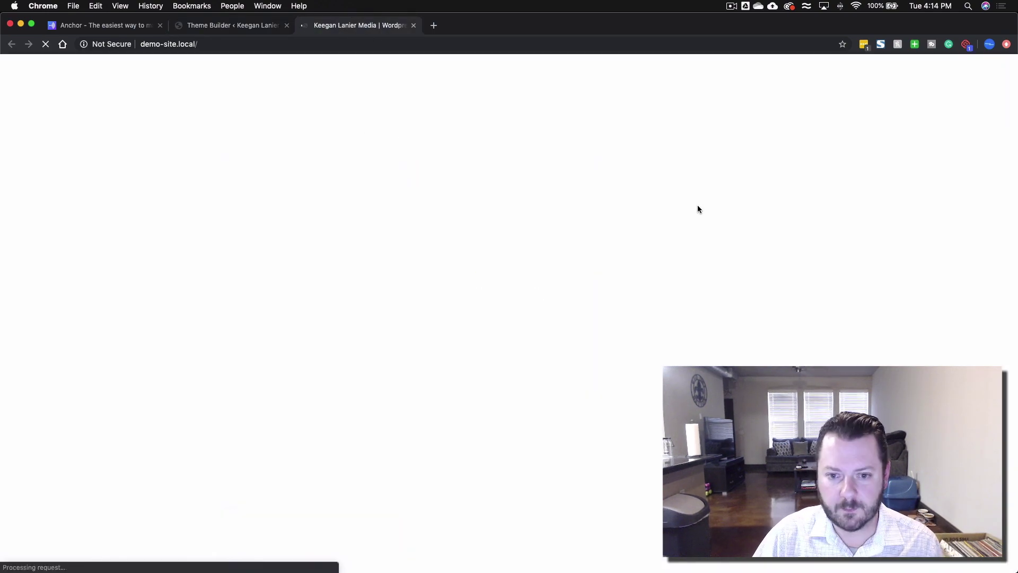
scroll(650, 138, "down", 10)
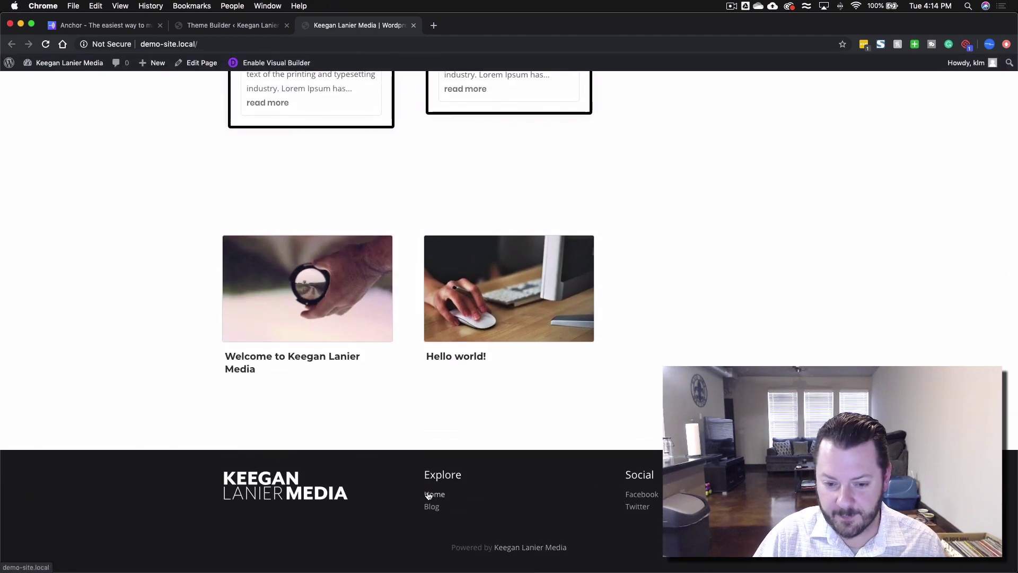
scroll(566, 432, "up", 10)
scroll(533, 416, "down", 10)
scroll(474, 347, "up", 15)
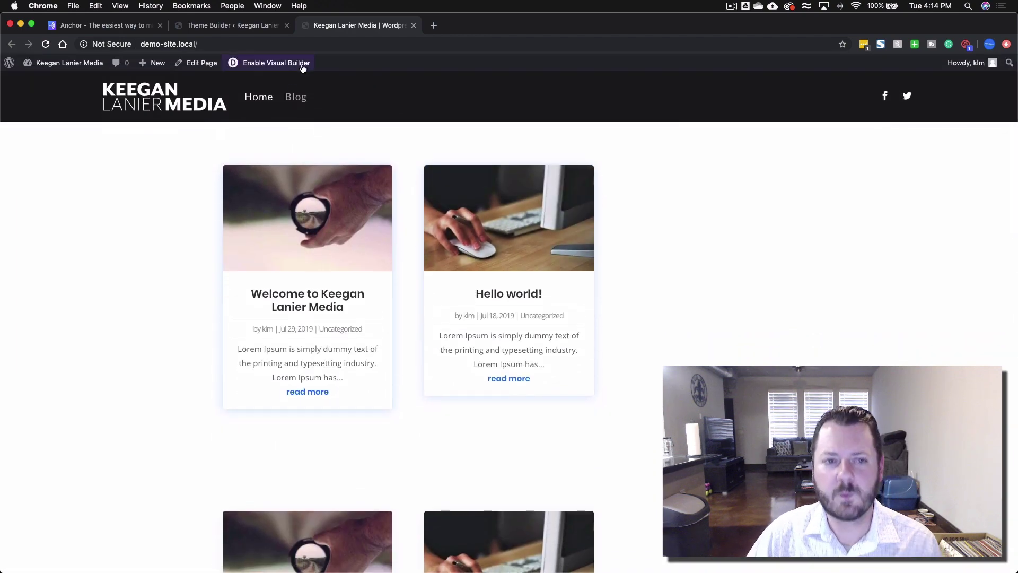
- Examine how the Blog page looks on the live site with the global header and footer, comparing it with the Theme Builder
left_click(291, 101)
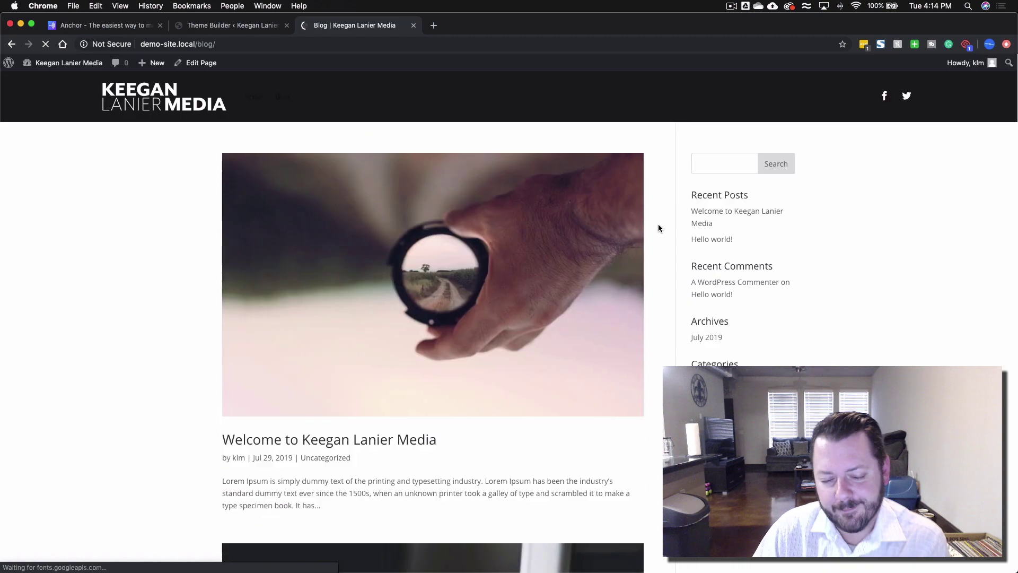
scroll(268, 240, "down", 10)
scroll(268, 236, "up", 12)
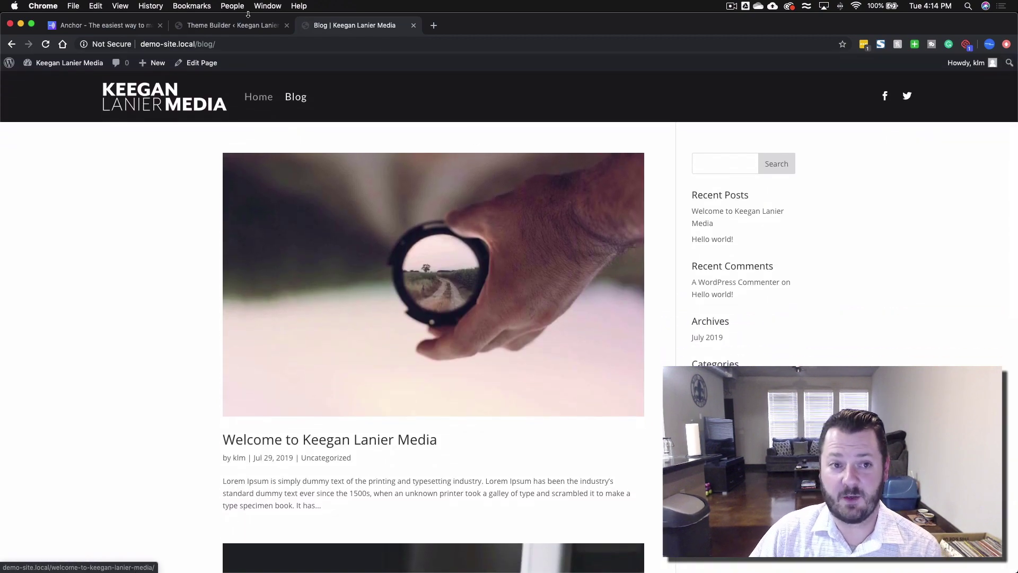
left_click(237, 27)
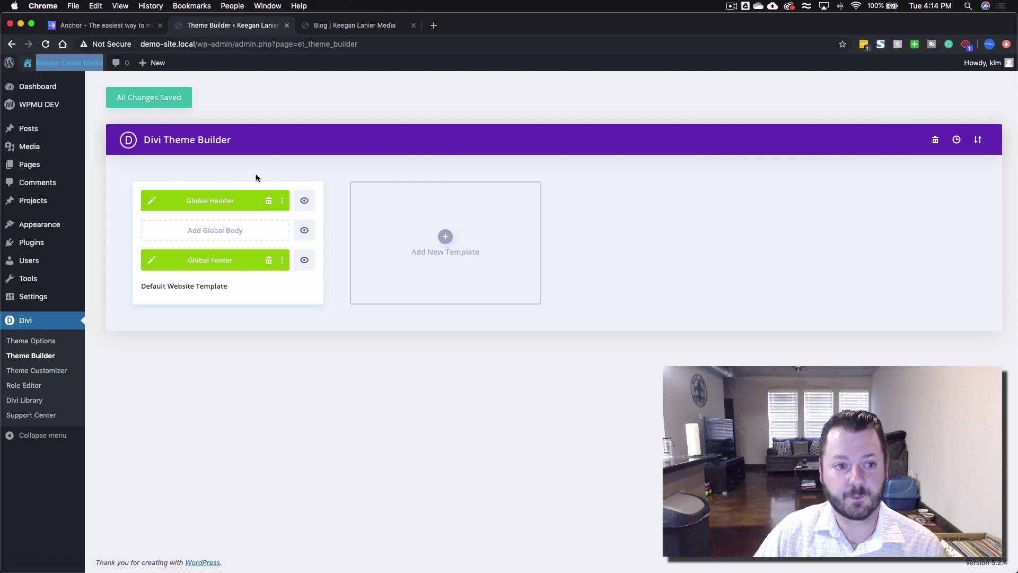
left_click(359, 32)
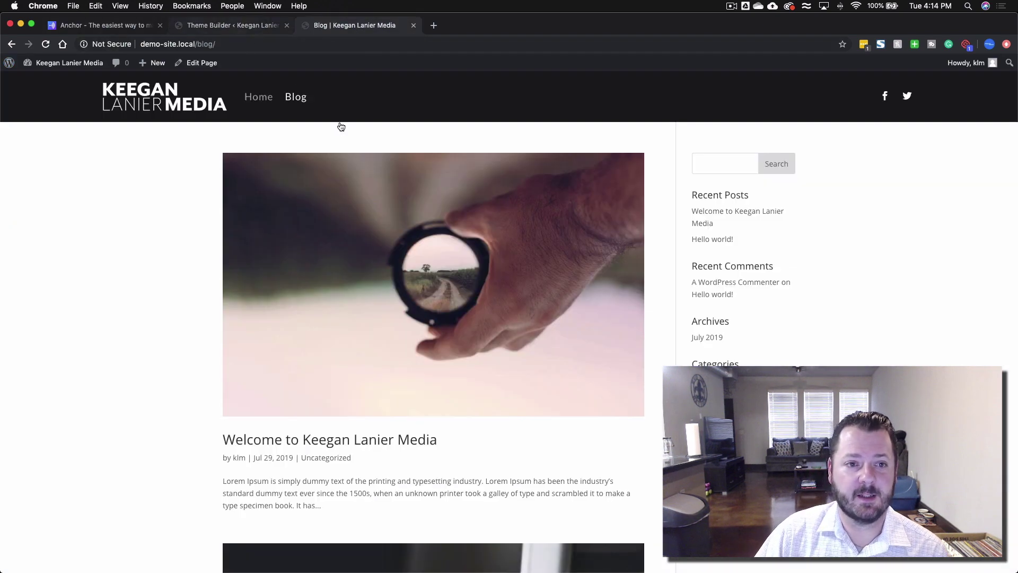
left_click(237, 25)
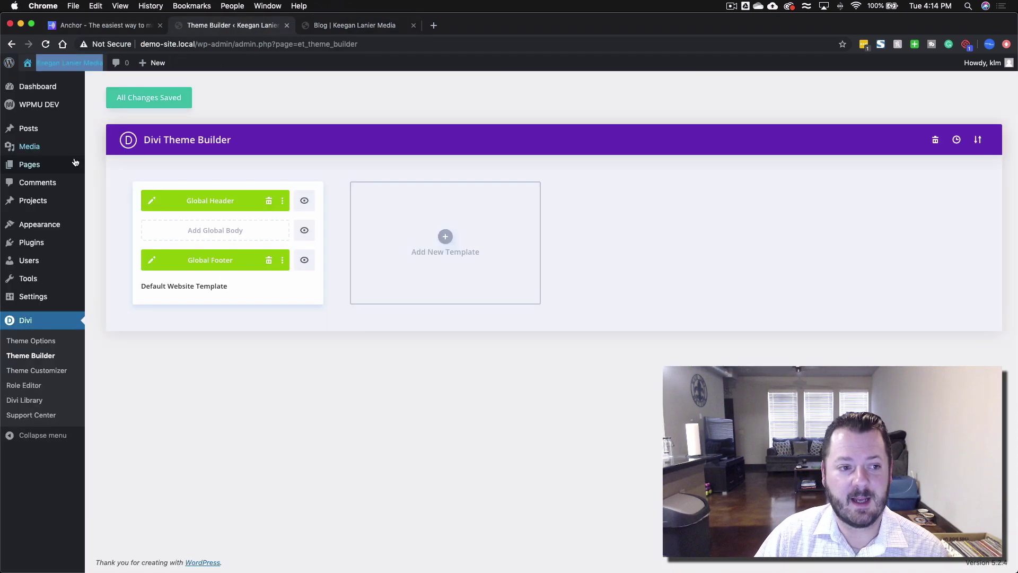
- Try to open the Blog page in the Divi builder from the Pages list
right_click(43, 166)
left_click(80, 168)
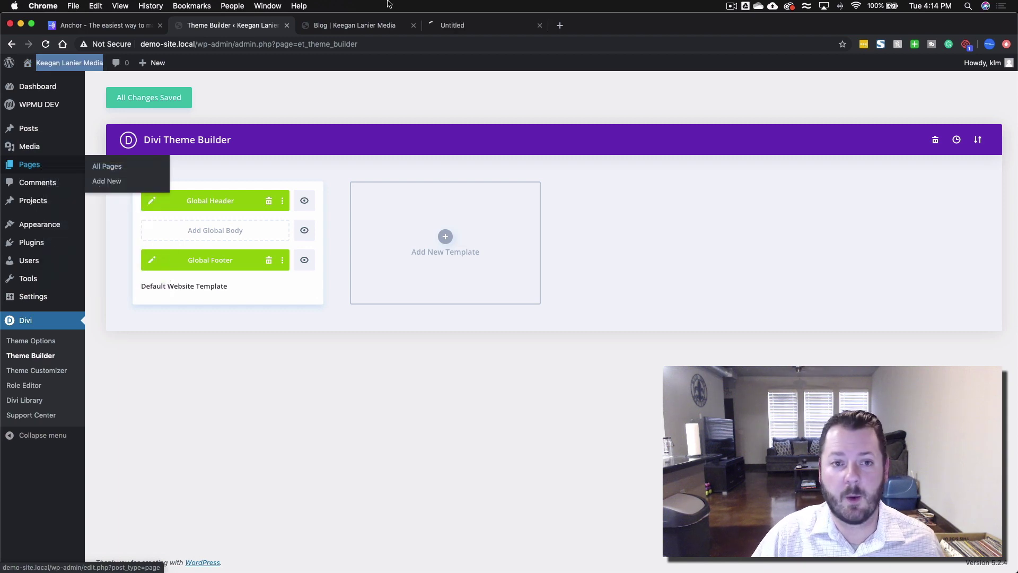
left_click_drag(456, 26, 357, 27)
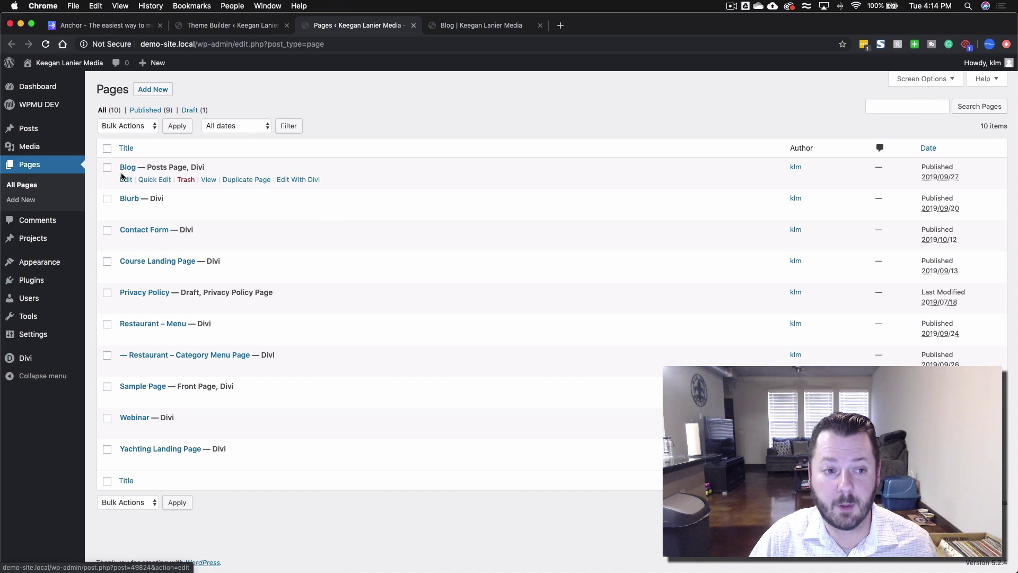
left_click(317, 184)
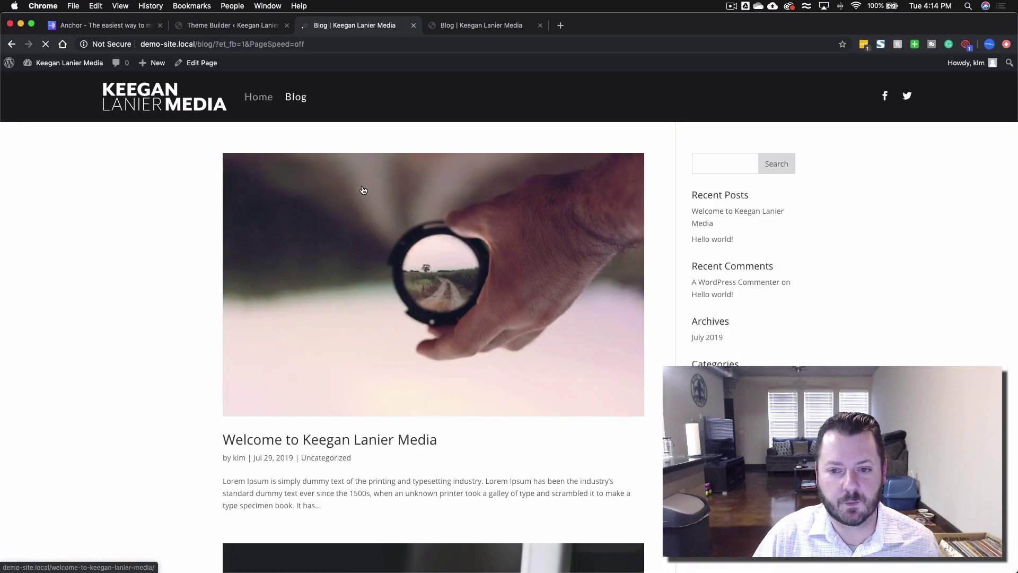
left_click(104, 64)
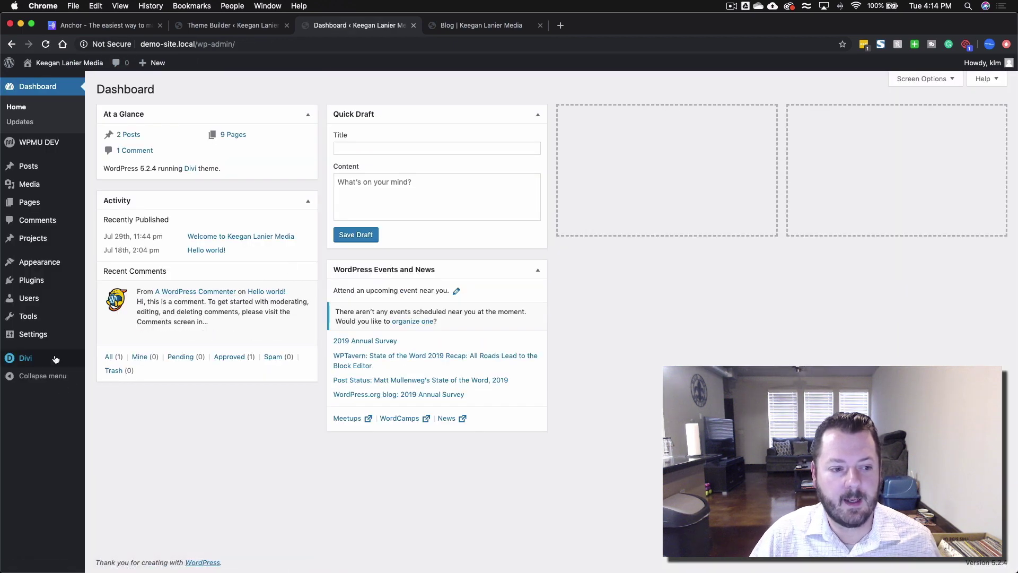
mouse_move(49, 364)
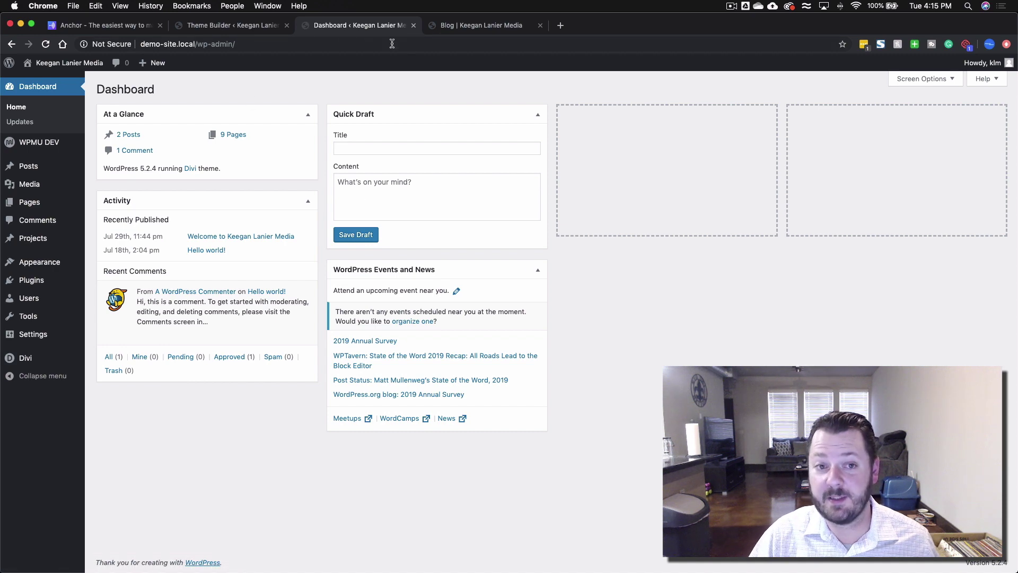
- Create a new Theme Builder template assigned to Blog under Posts
left_click(257, 28)
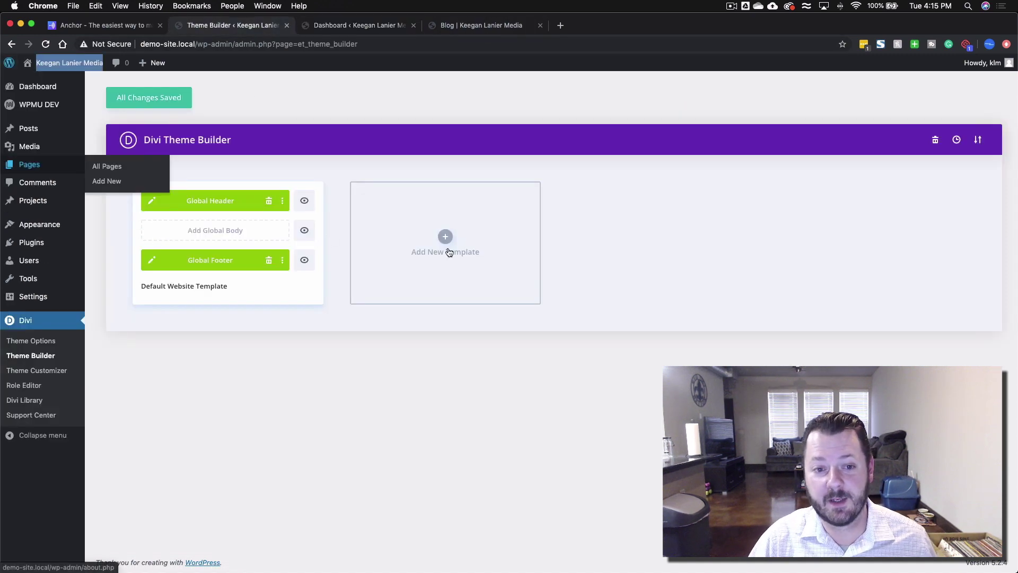
left_click(445, 240)
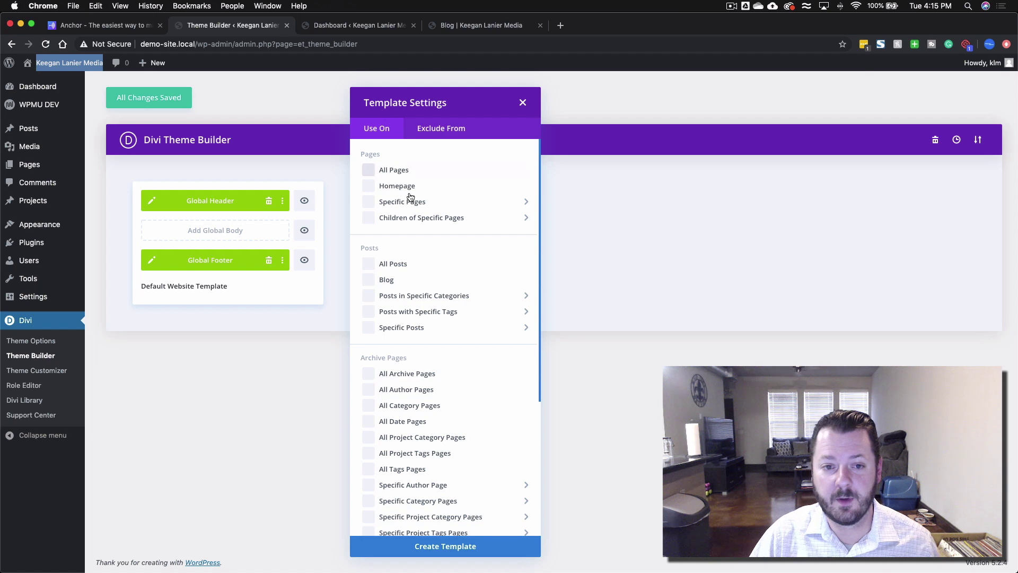
left_click(374, 283)
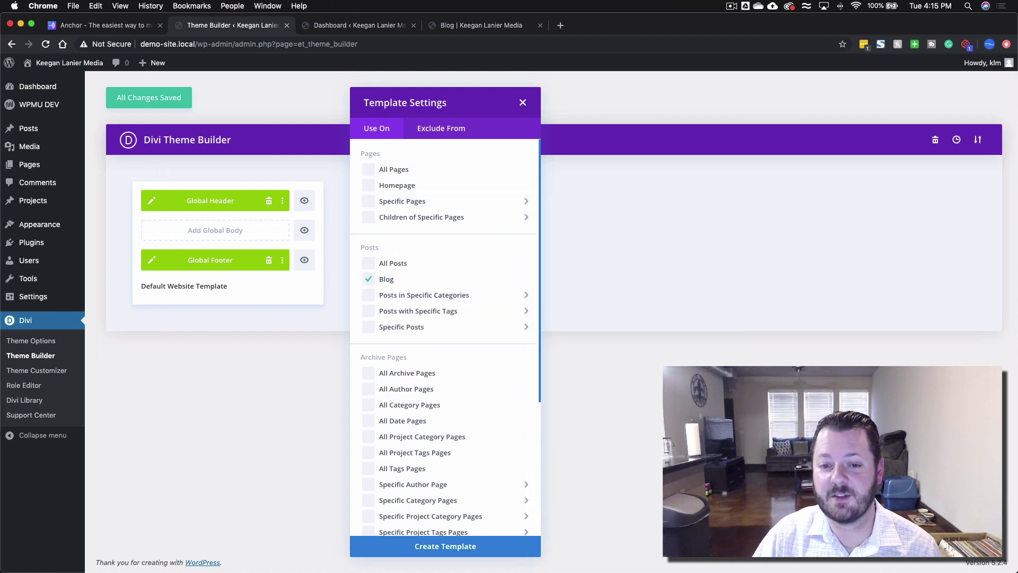
left_click(444, 547)
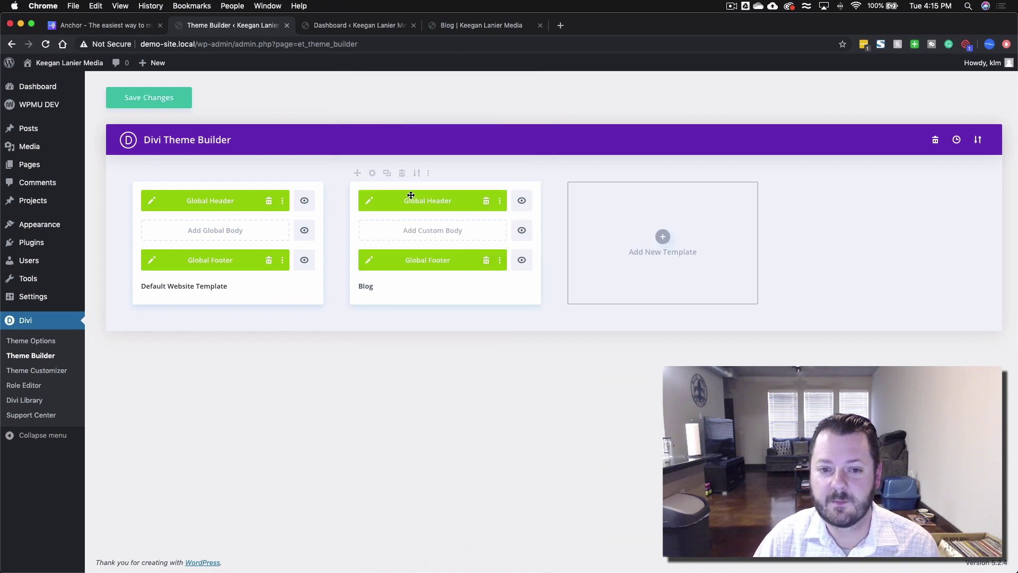
- Add a custom body to the Blog template and start building its layout from scratch
left_click(403, 226)
left_click(425, 239)
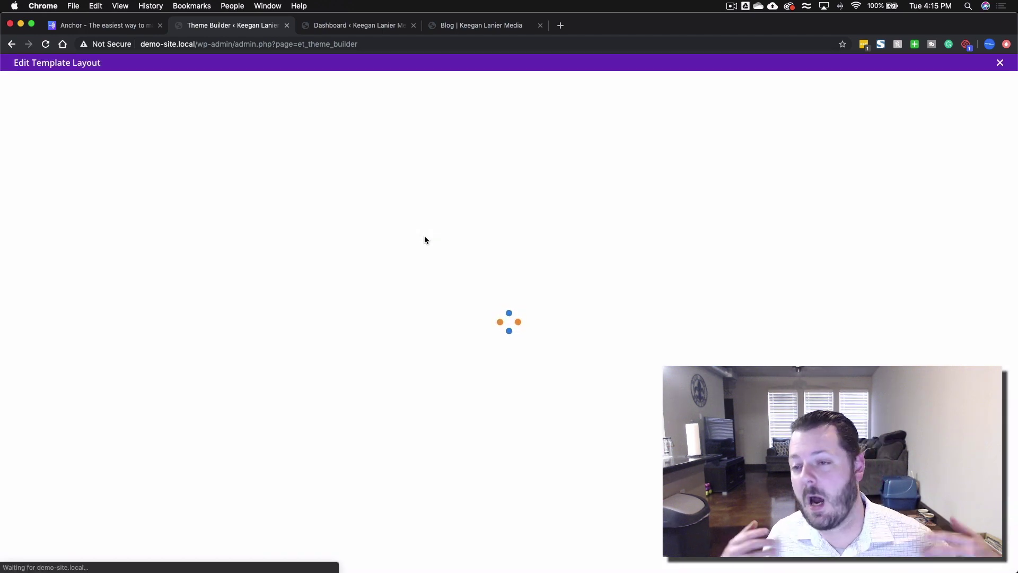
left_click(480, 25)
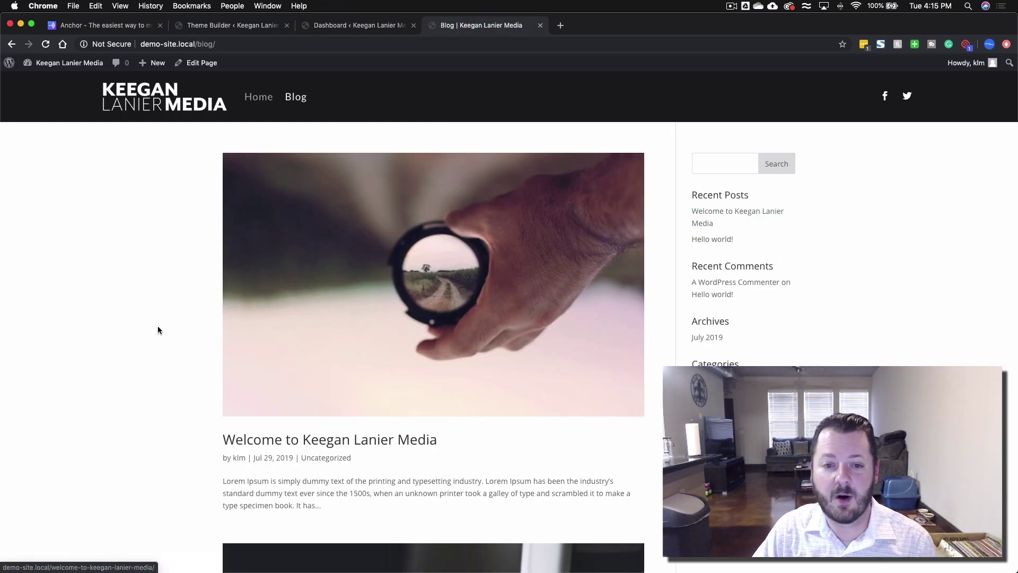
left_click(344, 30)
left_click(244, 25)
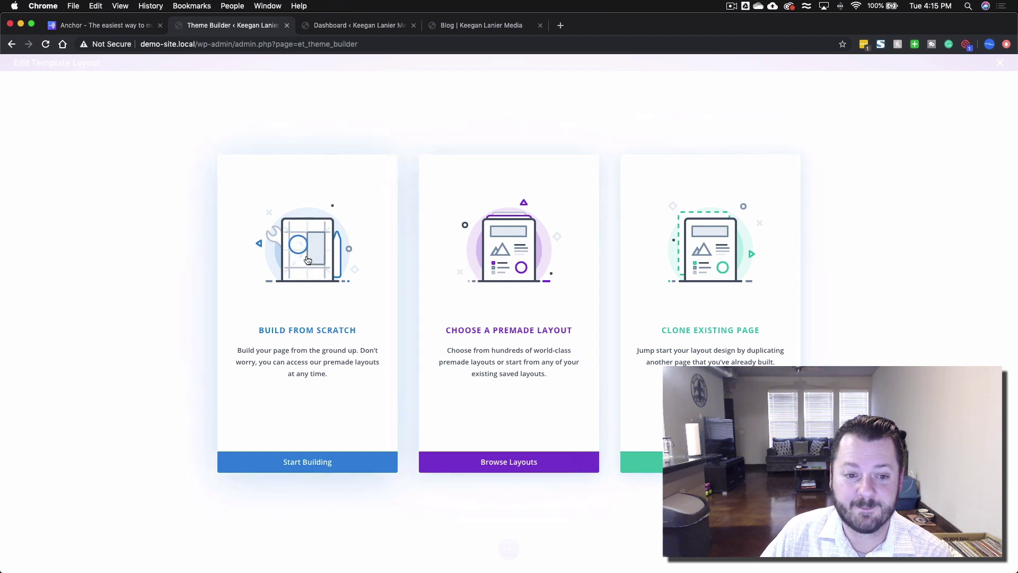
left_click(307, 257)
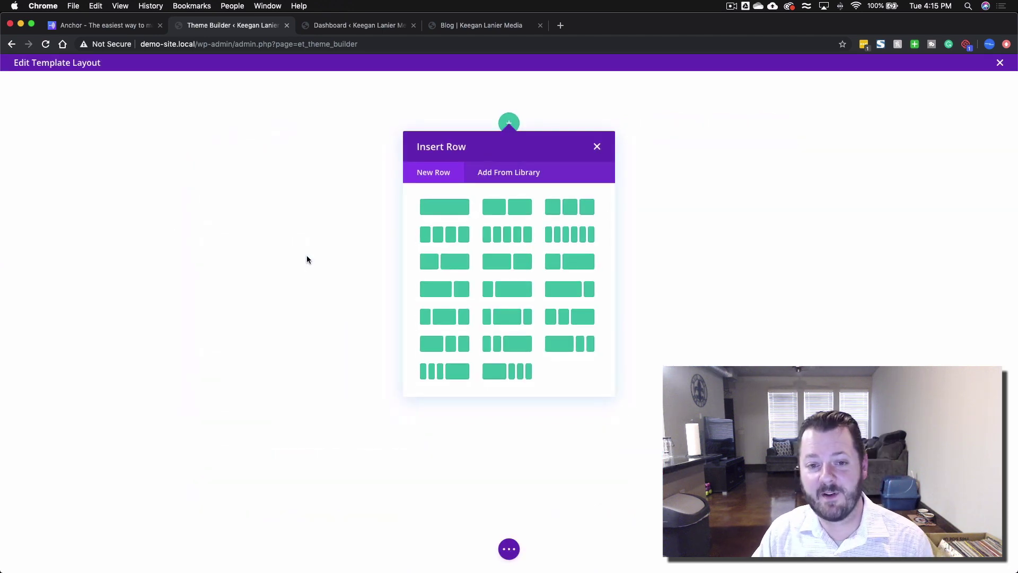
- Insert a single-column row and add a Blog module to it
left_click(448, 211)
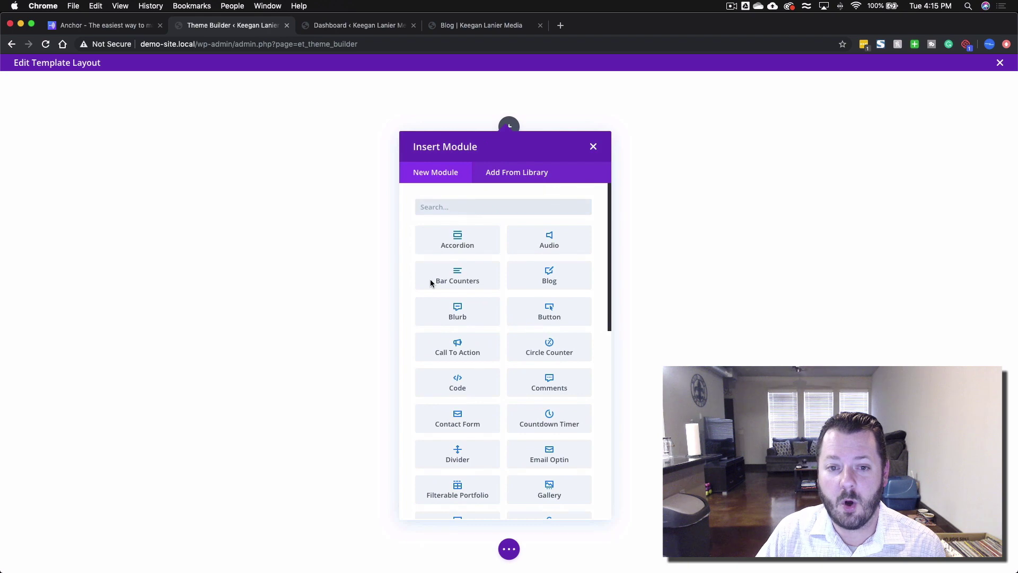
type("blog")
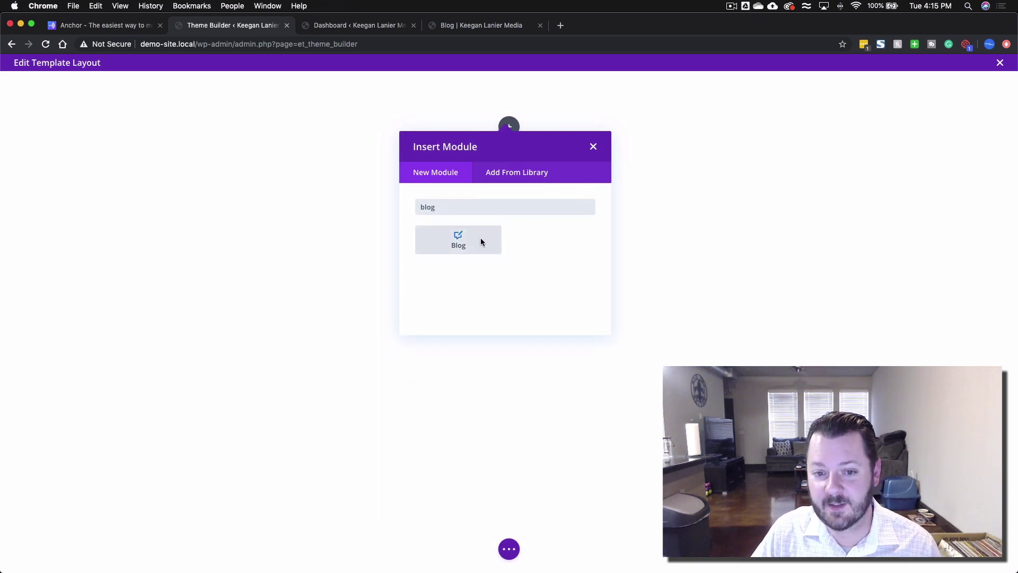
left_click(476, 242)
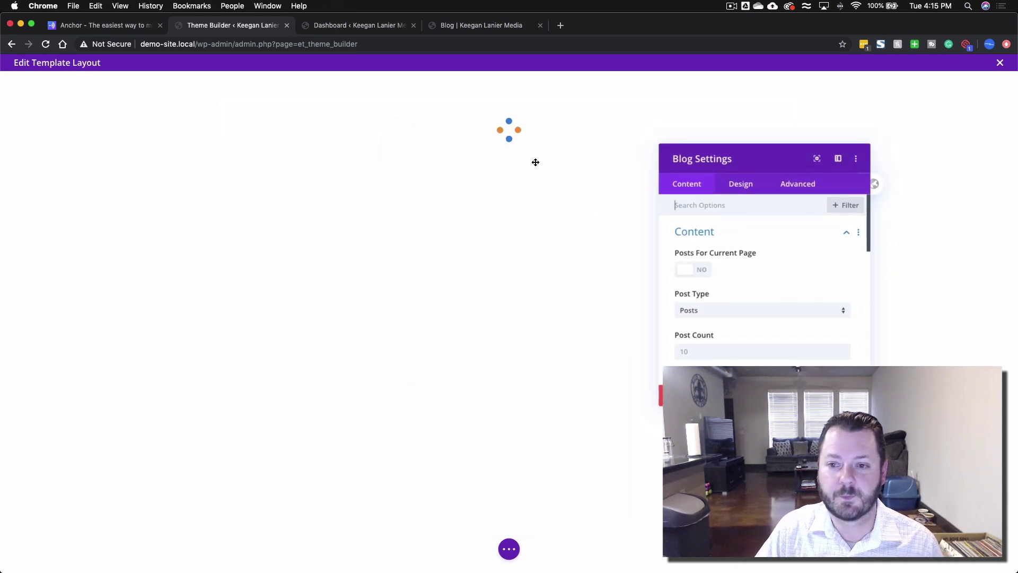
- Set the Blog module's layout to Grid and turn on Featured Image Overlay
scroll(768, 274, "down", 1)
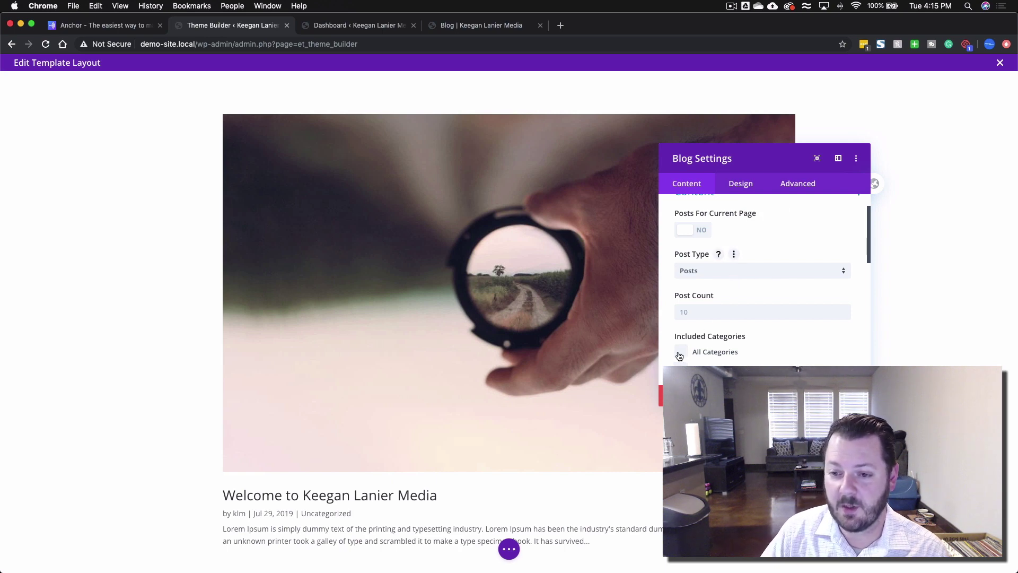
scroll(701, 241, "down", 10)
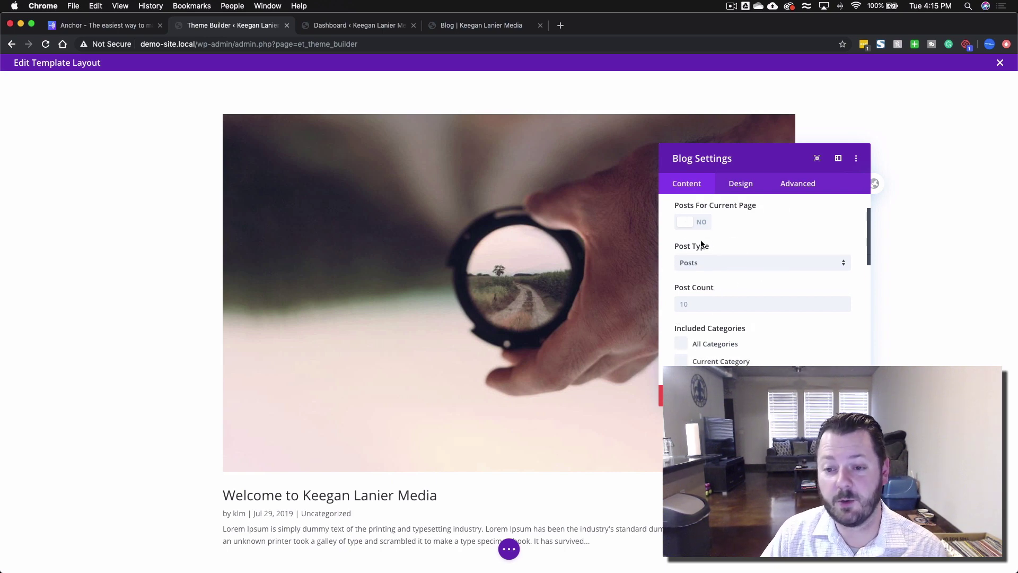
scroll(774, 294, "down", 2)
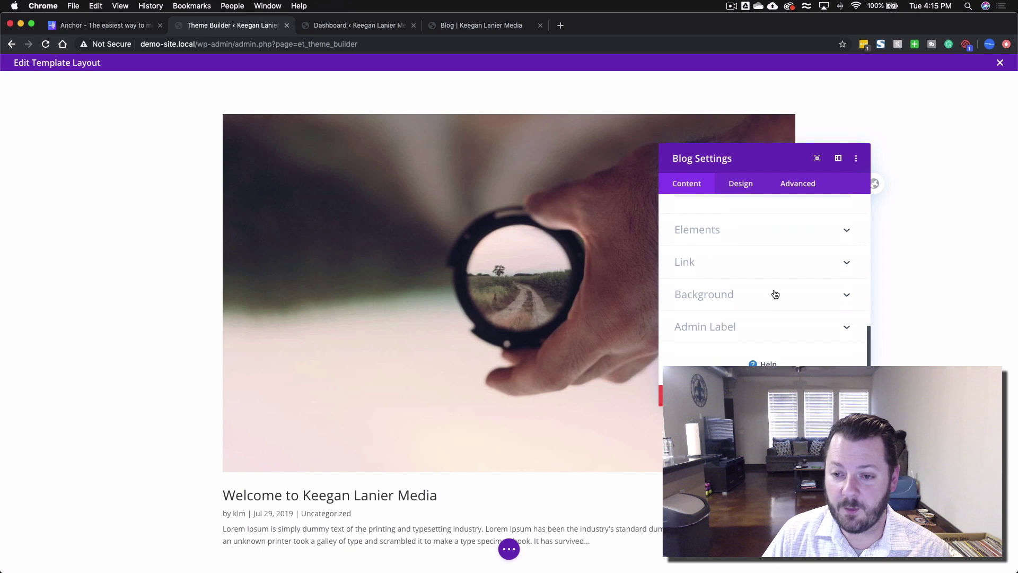
scroll(743, 249, "up", 12)
left_click(741, 186)
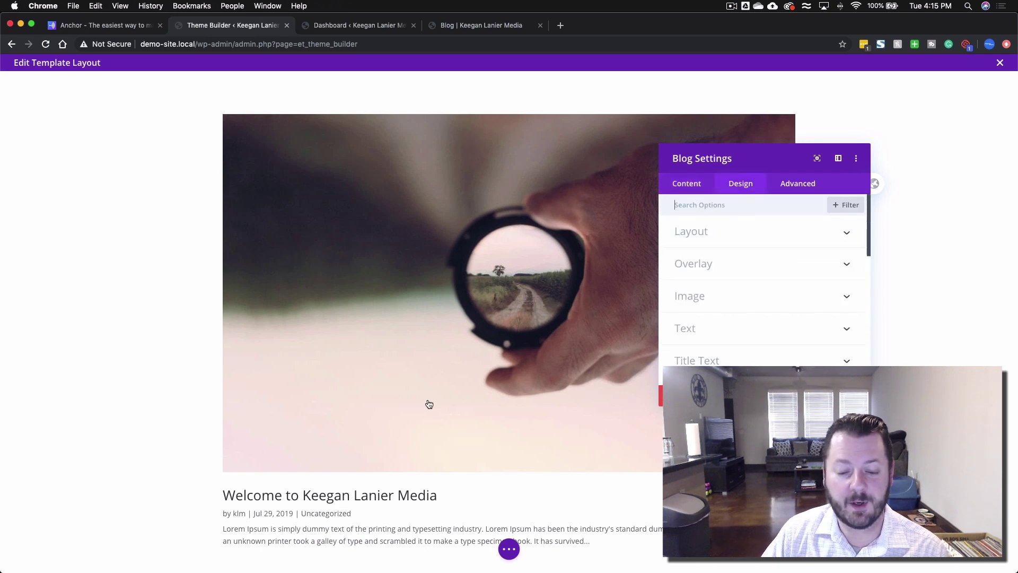
left_click(746, 236)
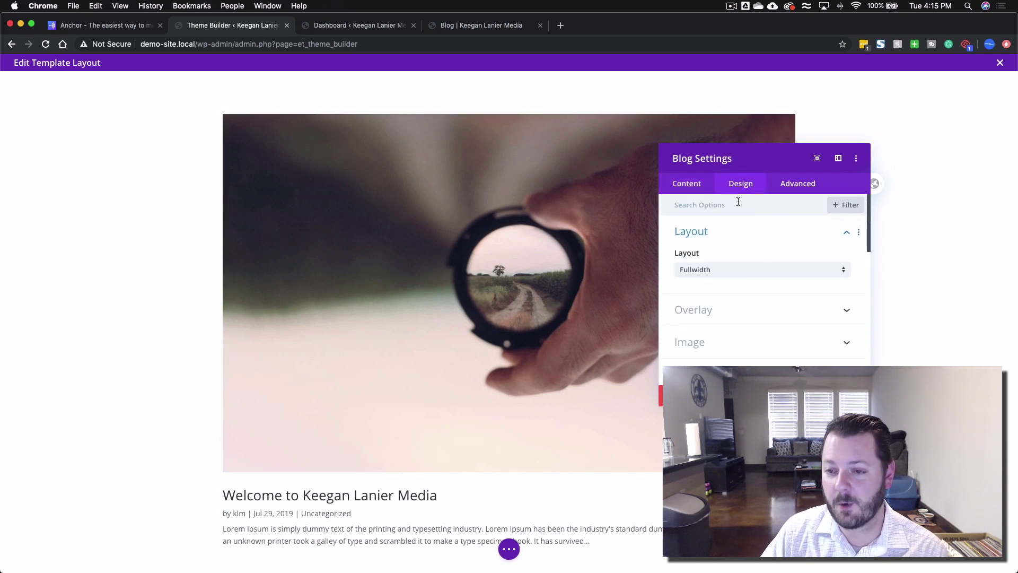
left_click(723, 268)
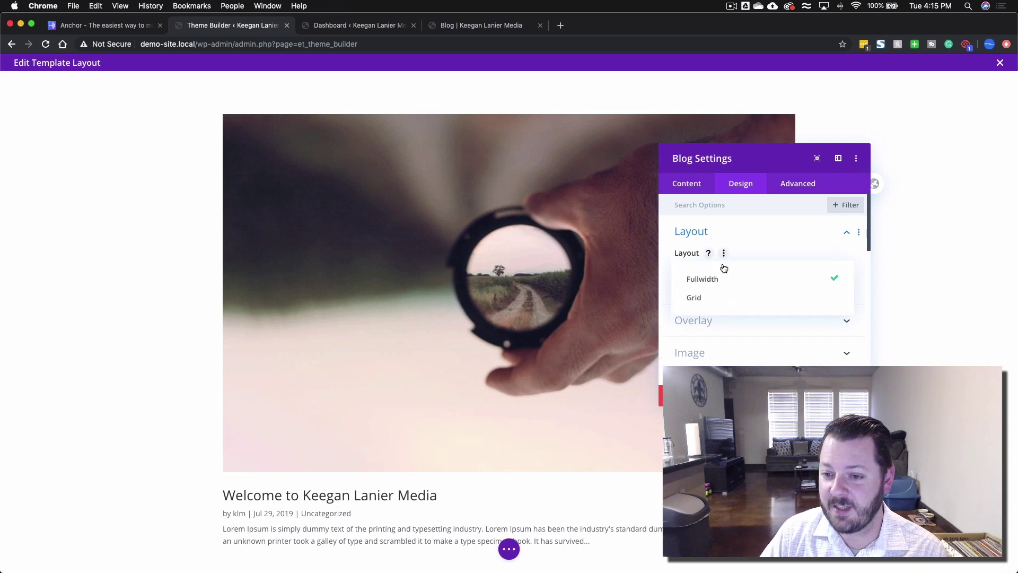
left_click(701, 299)
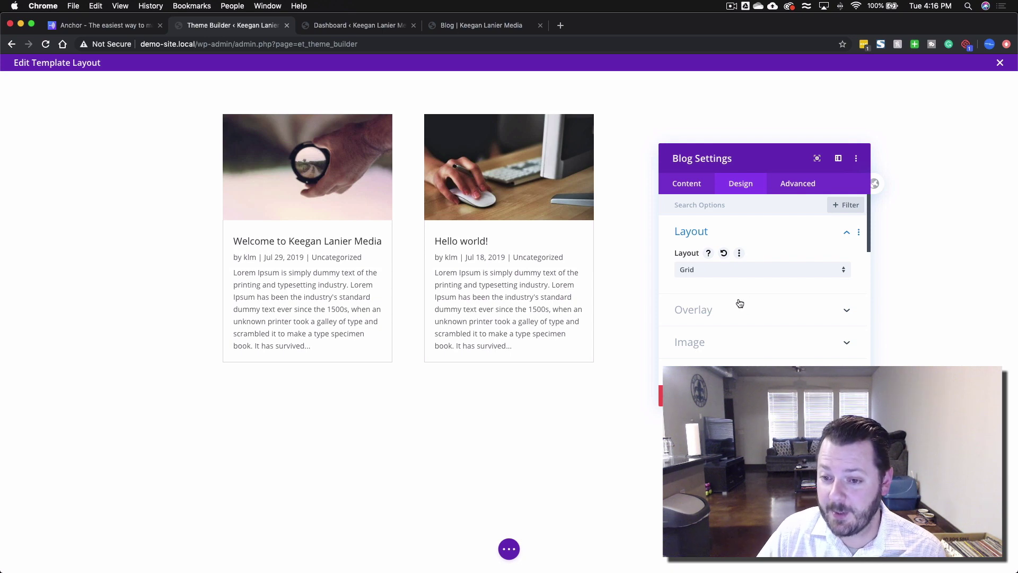
left_click(705, 312)
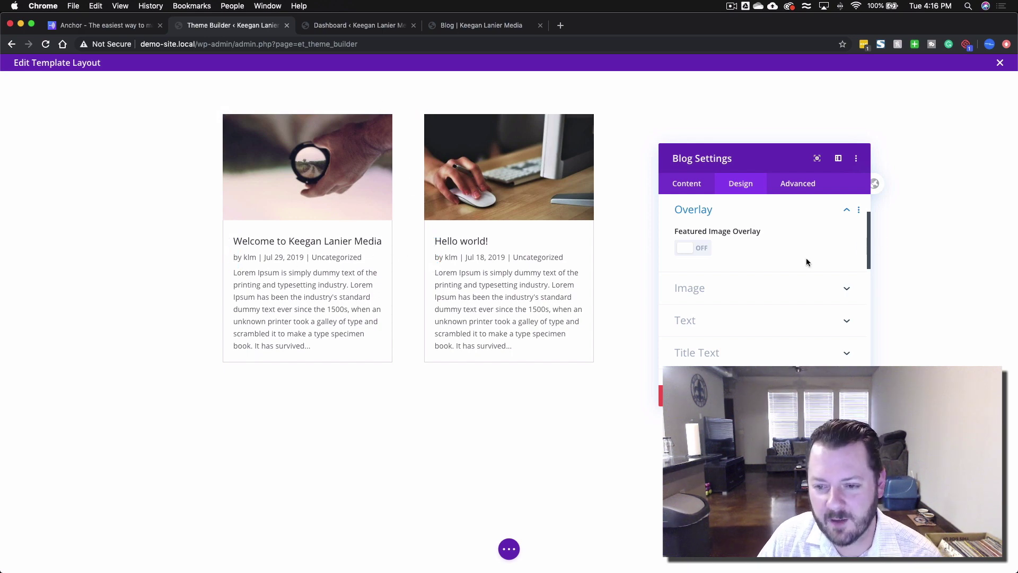
left_click(708, 250)
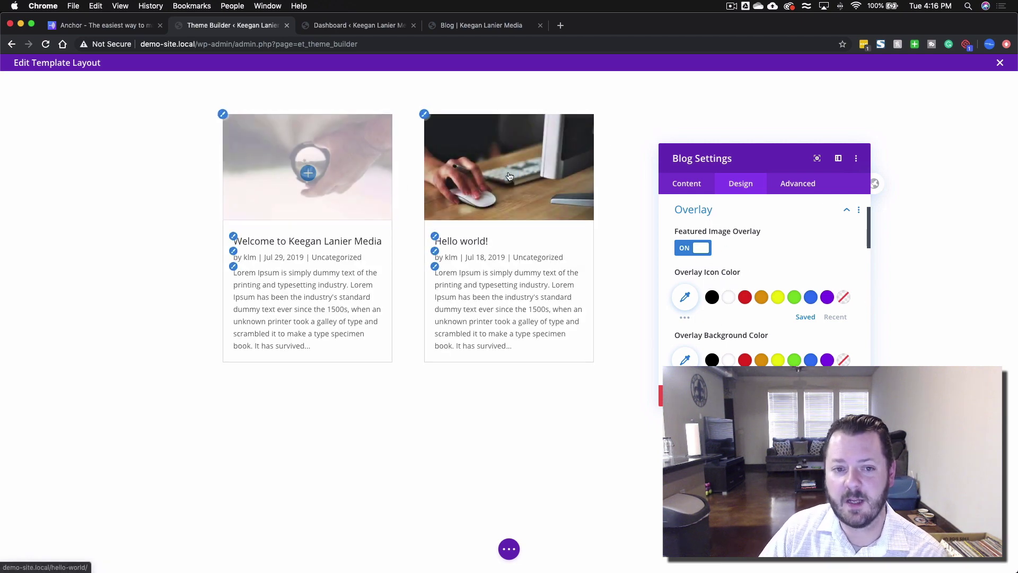
- Make the featured image overlay icon transparent and set the overlay background color to rgba(0,0,0,0.6)
left_click(835, 299)
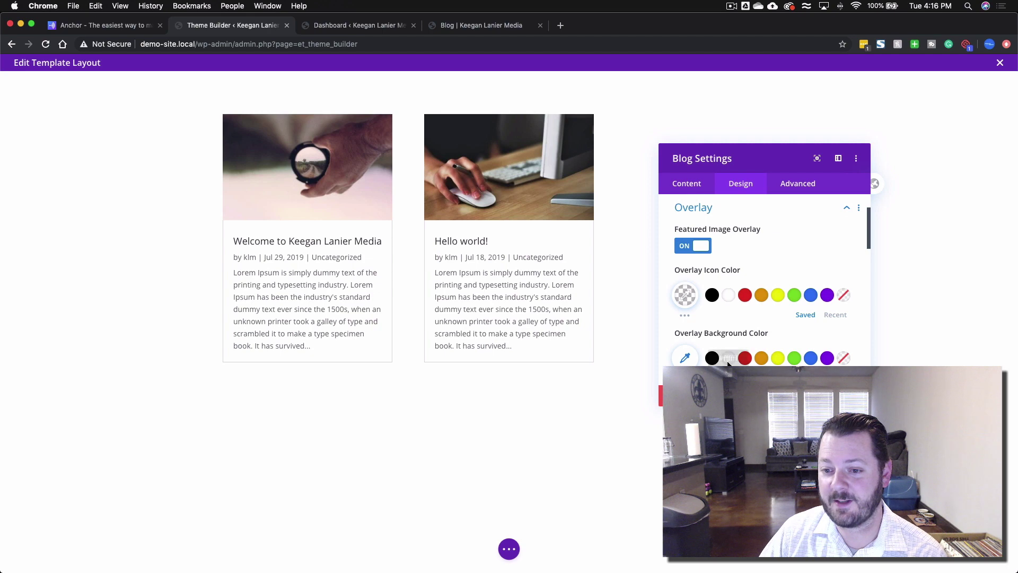
scroll(724, 348, "down", 2)
left_click(712, 315)
left_click(685, 314)
left_click_drag(838, 322, 839, 354)
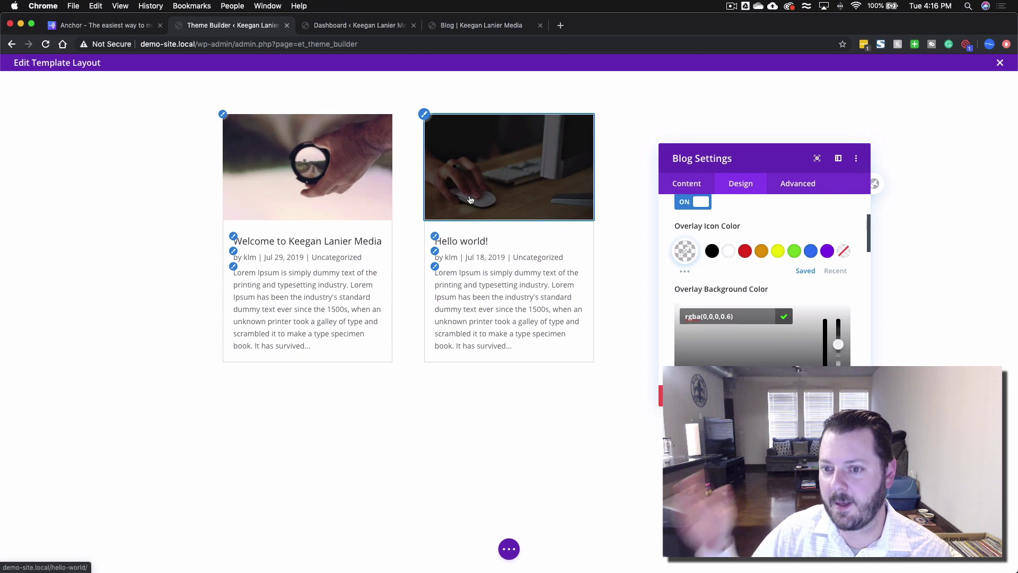
left_click(714, 288)
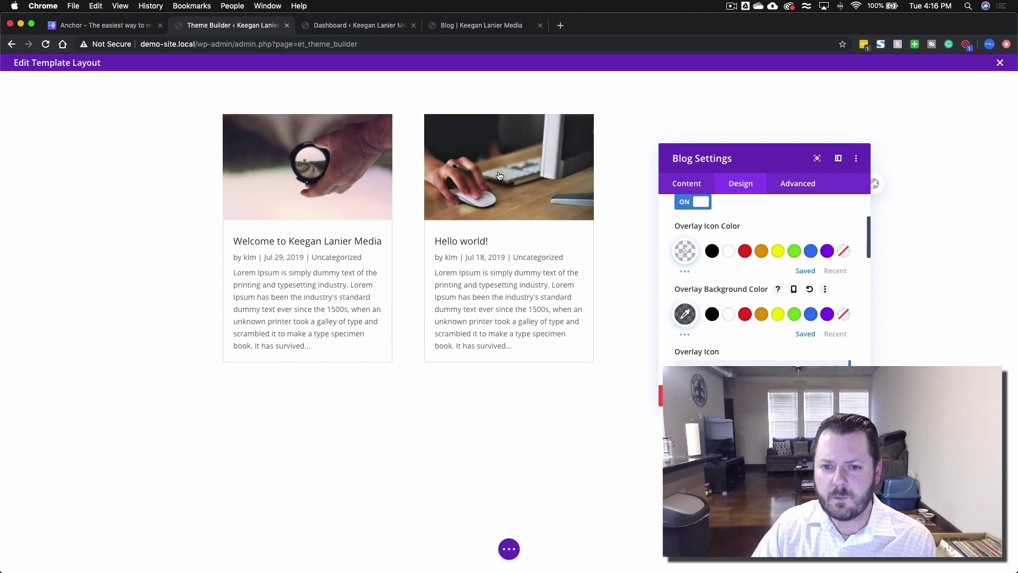
- Round the blog images' top corners to 5px and keep both bottom corners at 0px
scroll(706, 286, "down", 5)
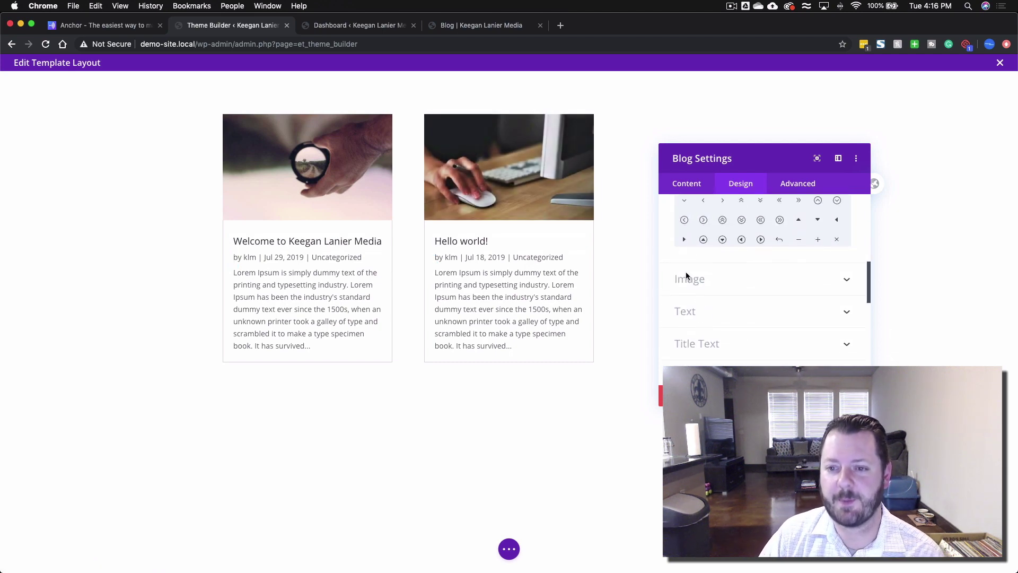
left_click(714, 280)
left_click(693, 264)
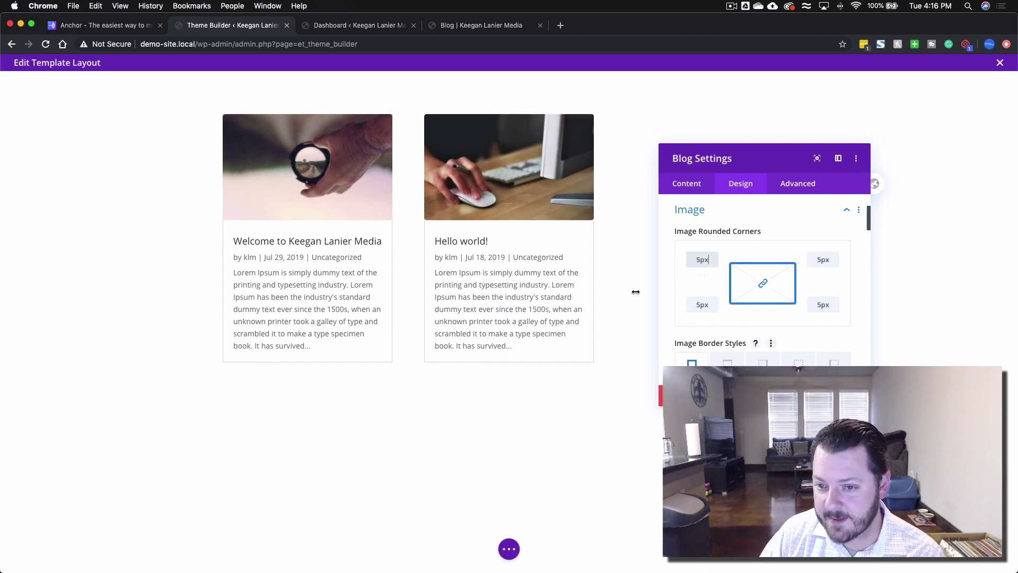
double_click(699, 305)
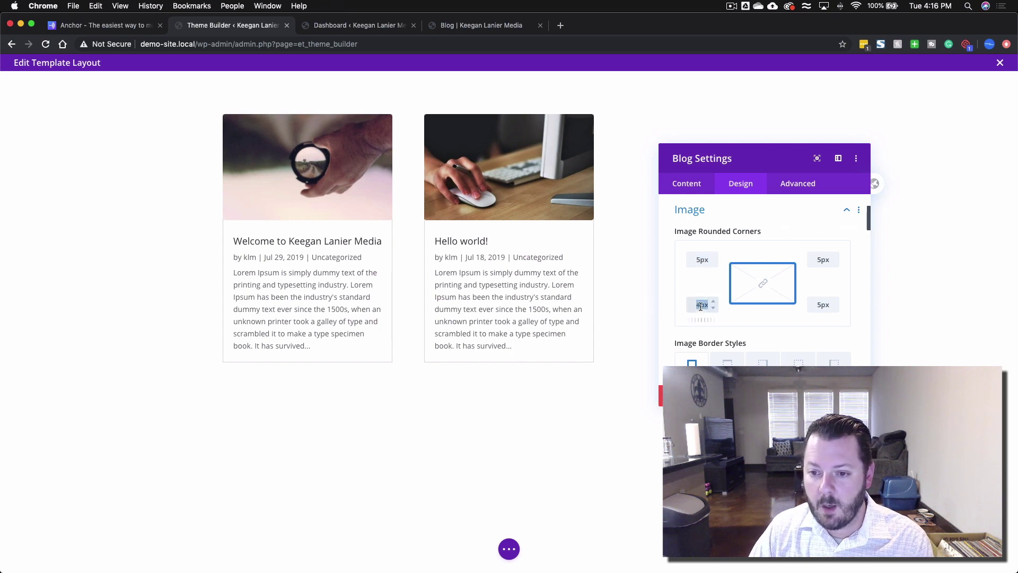
type("0")
double_click(822, 306)
left_click(721, 338)
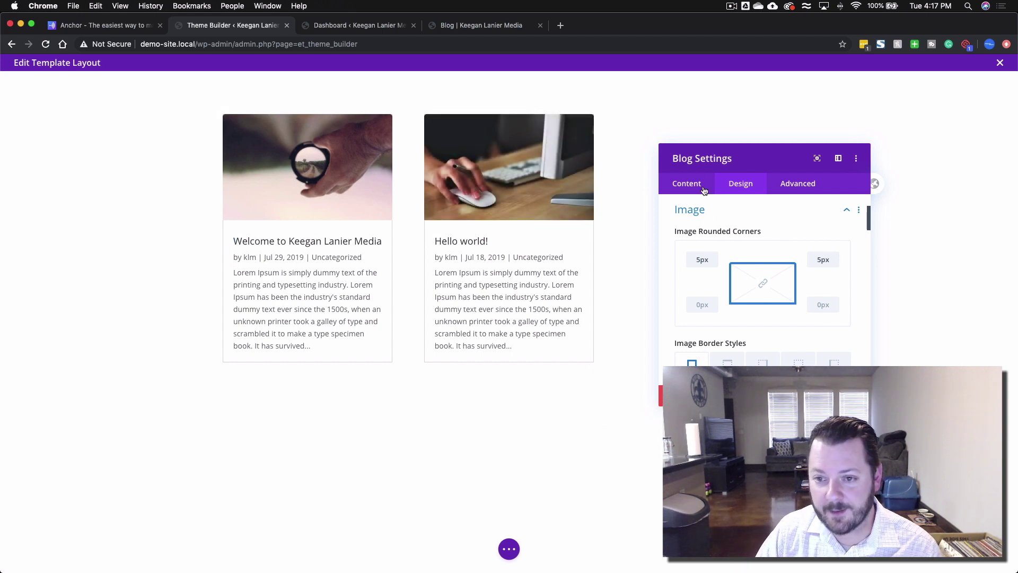
left_click(713, 218)
- Set the grid layout's two bottom rounded corners to 5px, leaving the top corners square
scroll(737, 294, "down", 5)
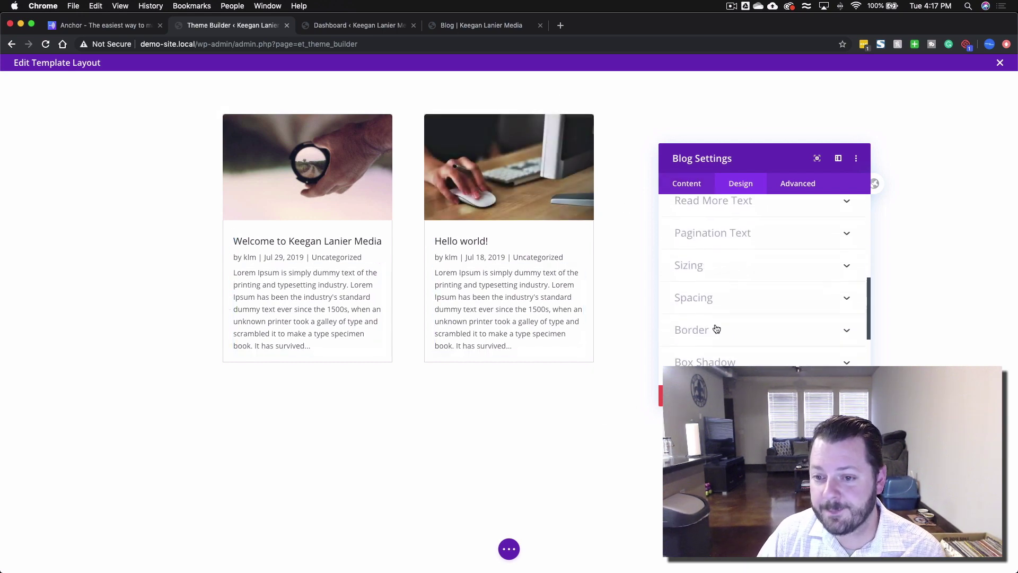
left_click(731, 324)
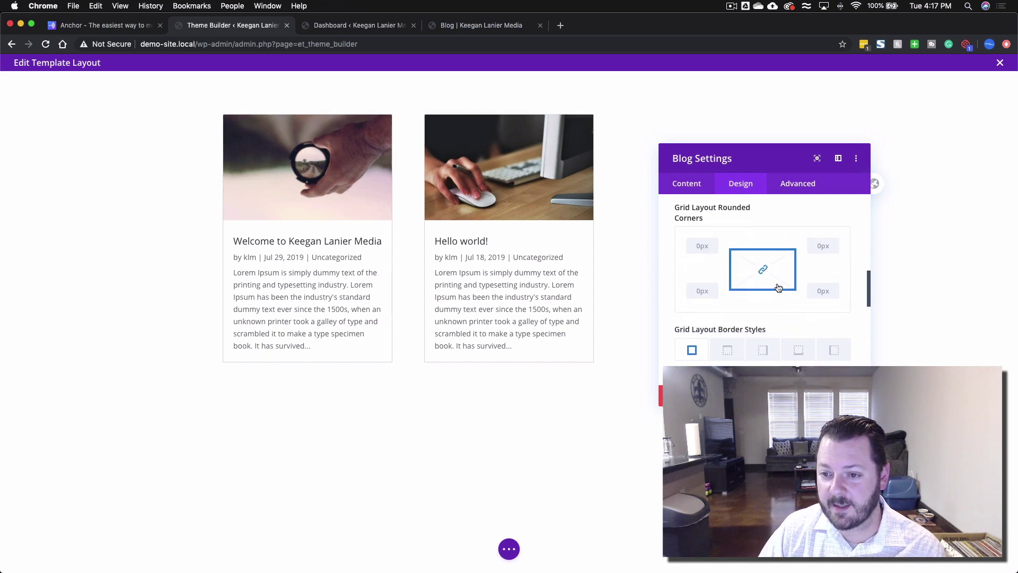
left_click(690, 290)
type("5")
left_click(822, 291)
type("5px")
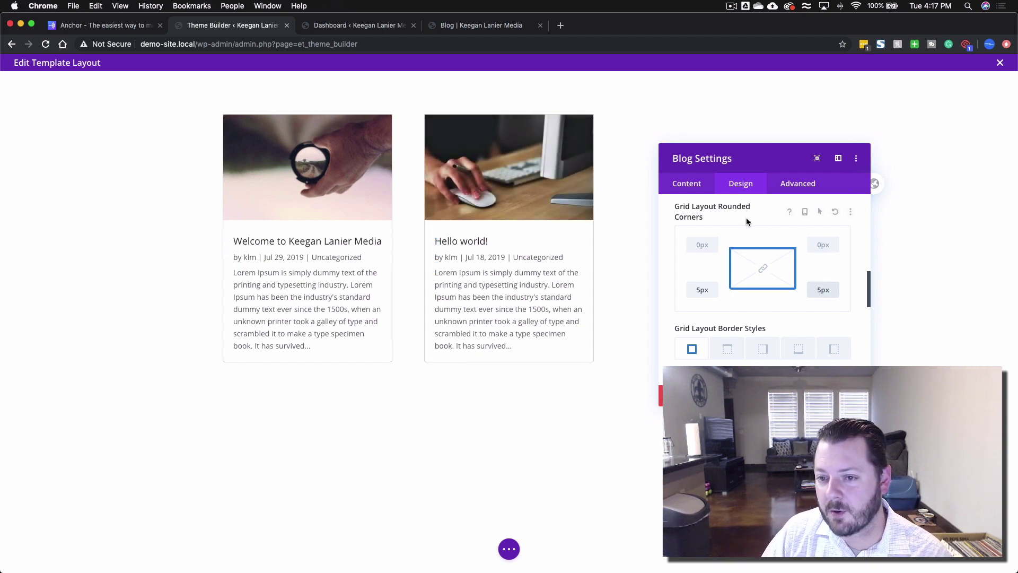
- Set the Grid Layout Border Width to 0px
scroll(776, 235, "up", 2)
scroll(776, 253, "down", 5)
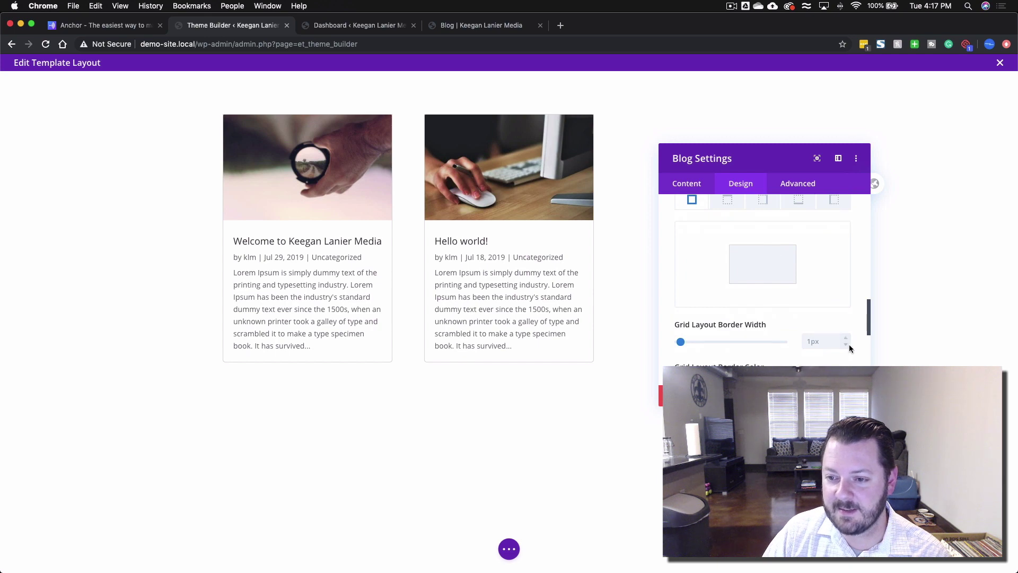
left_click(846, 345)
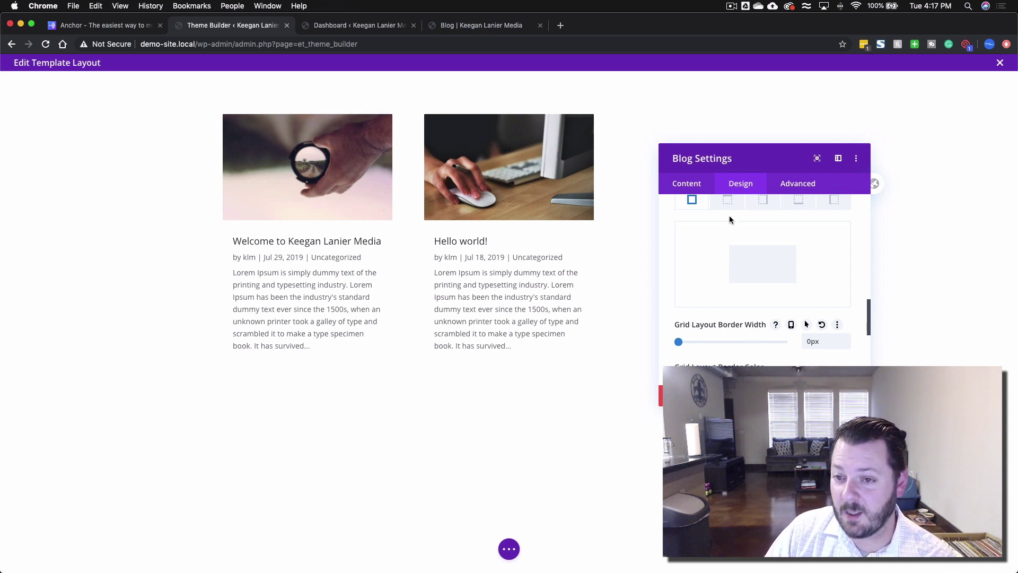
scroll(730, 215, "up", 4)
scroll(710, 265, "up", 3)
left_click(700, 259)
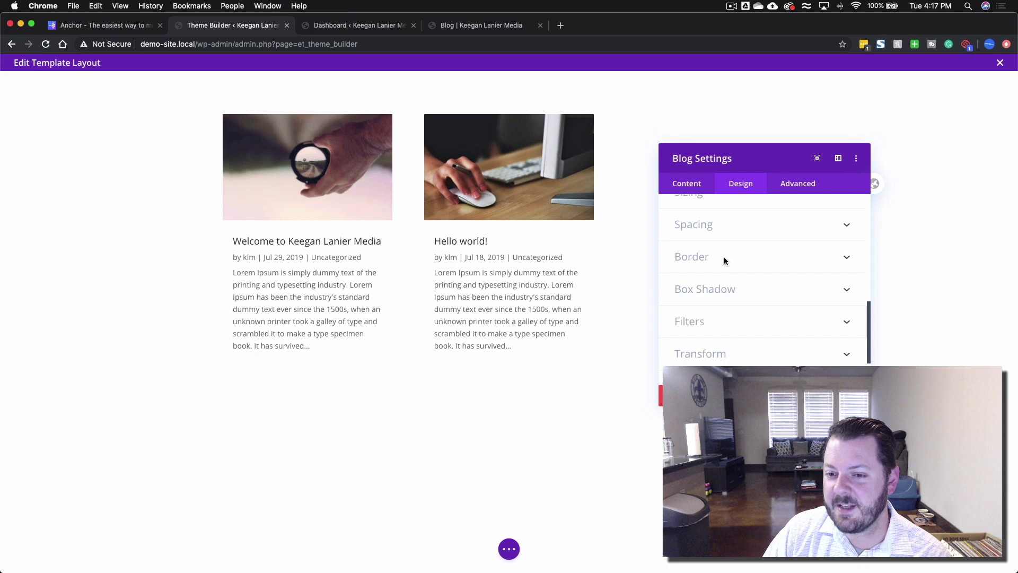
- Set the Grid Layout Border Width to 1px and lighten its color to rgba(216,216,216,0.32)
left_click(725, 258)
scroll(795, 297, "down", 5)
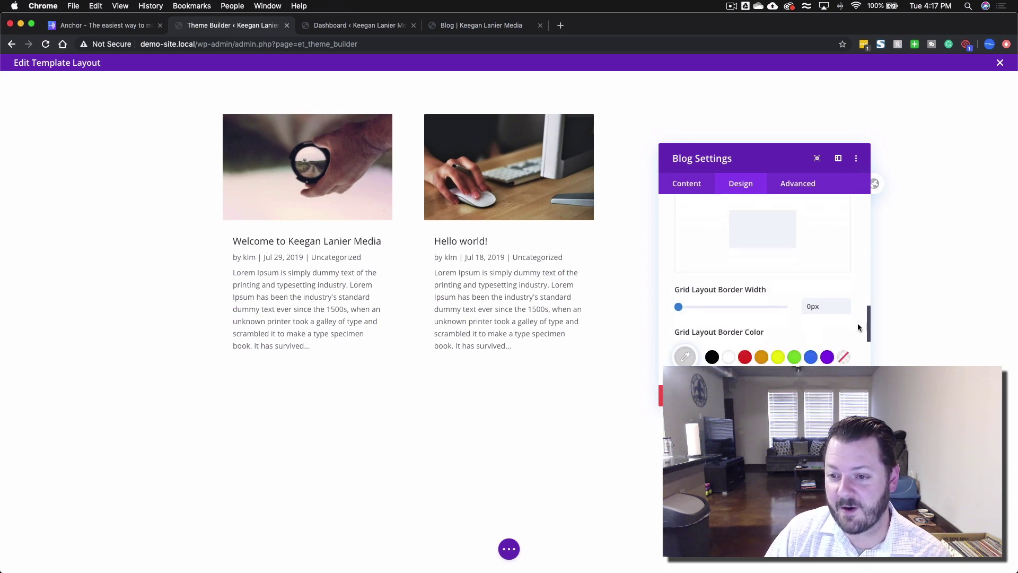
left_click(847, 304)
left_click(686, 357)
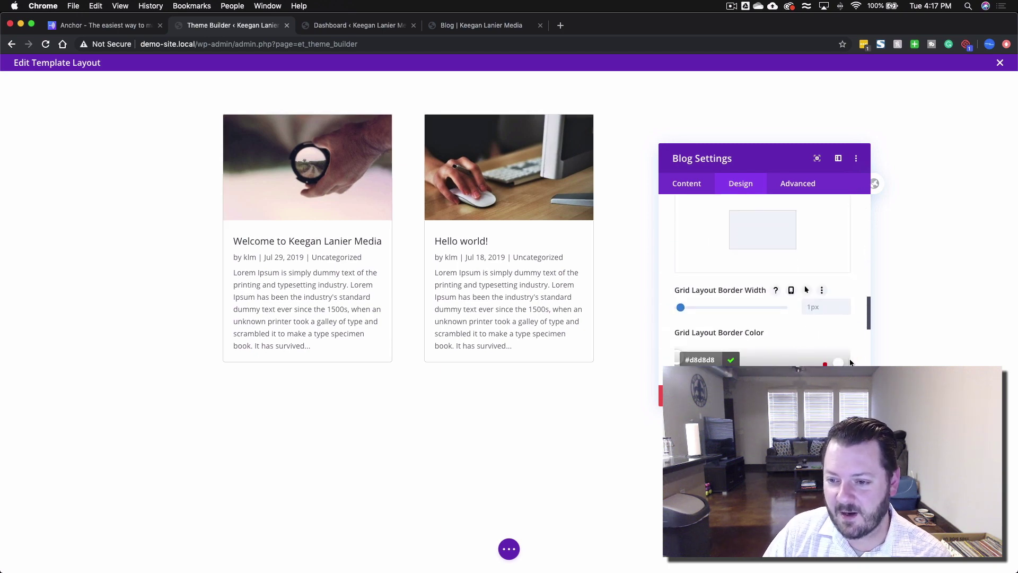
scroll(843, 331, "down", 2)
left_click(844, 331)
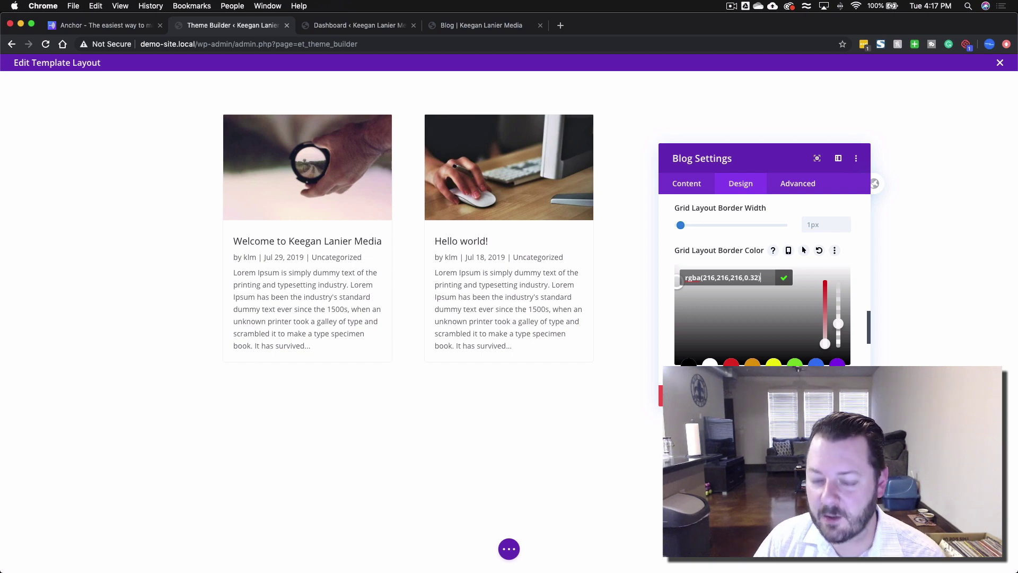
scroll(689, 238, "up", 5)
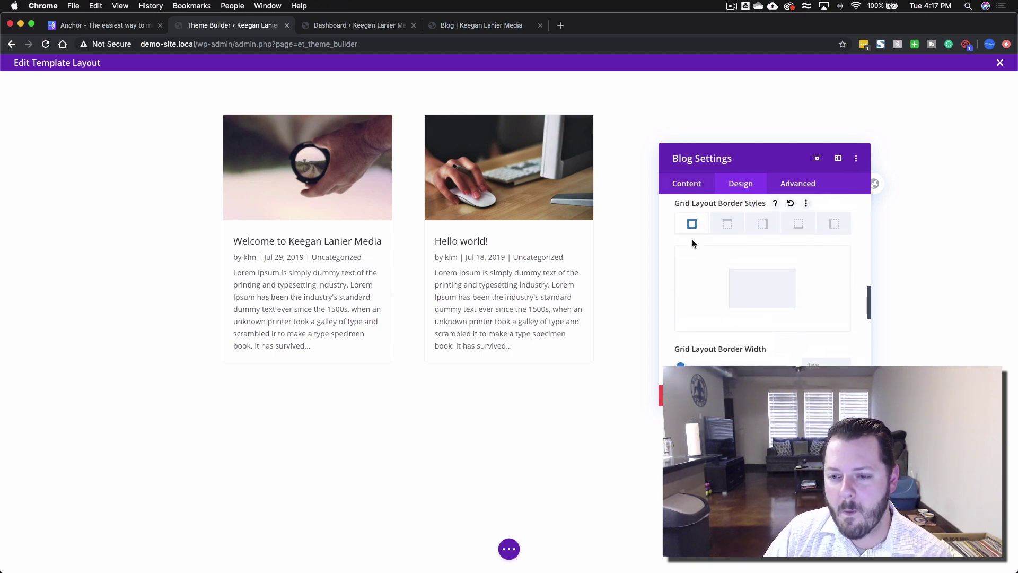
- Set the post titles' font weight to Semi Bold
scroll(709, 245, "up", 5)
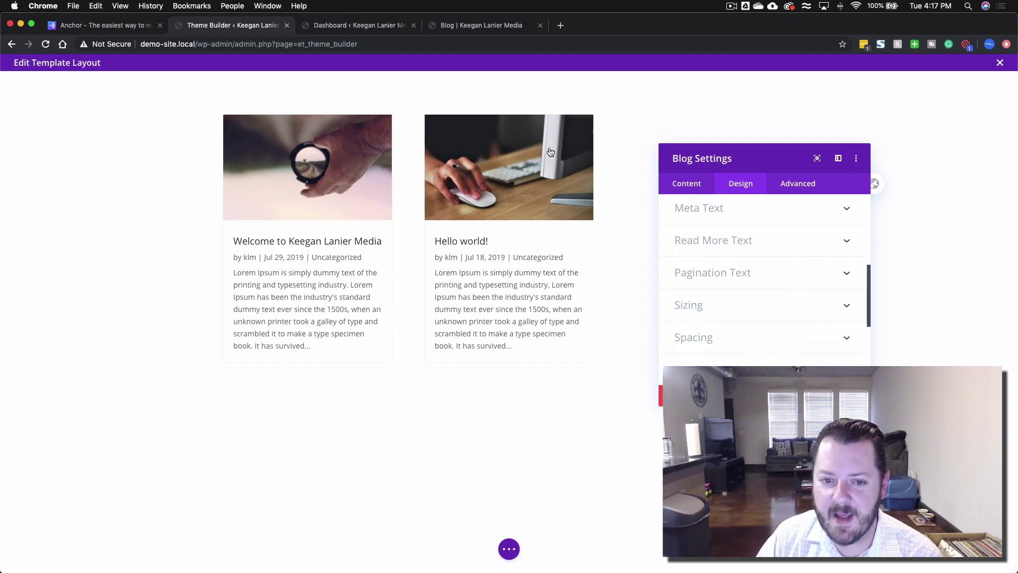
scroll(705, 228, "up", 5)
scroll(689, 249, "down", 2)
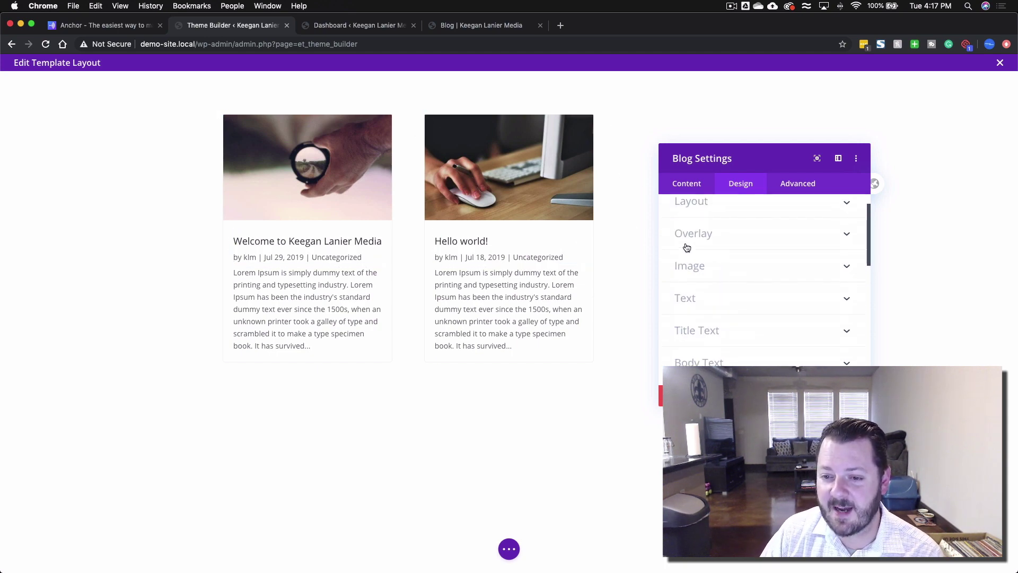
left_click(710, 265)
scroll(723, 270, "down", 5)
scroll(723, 289, "up", 3)
left_click(737, 241)
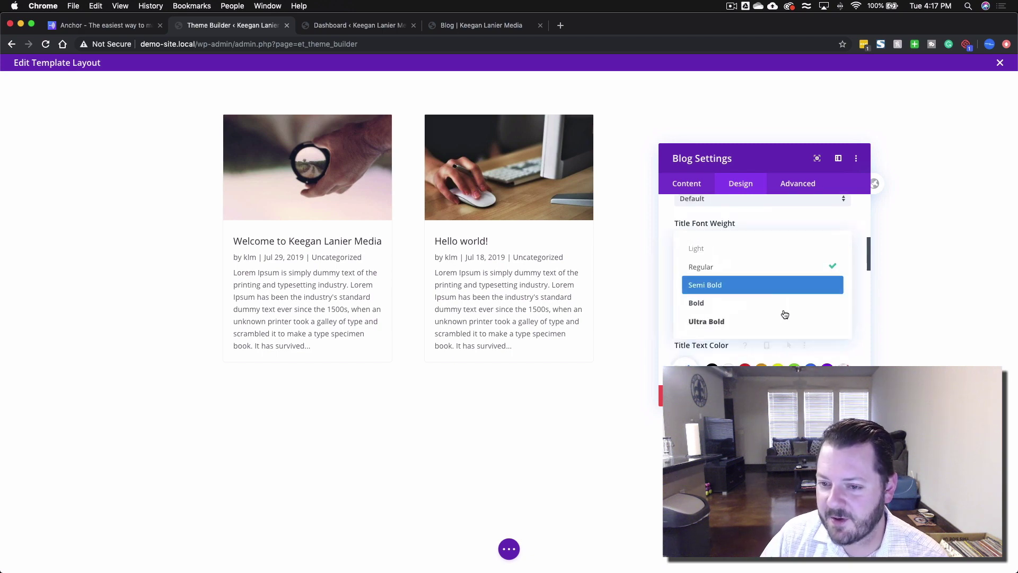
left_click(774, 291)
- Change the post titles' font to Times New Roman with Regular weight
scroll(732, 231, "down", 1)
scroll(733, 231, "up", 3)
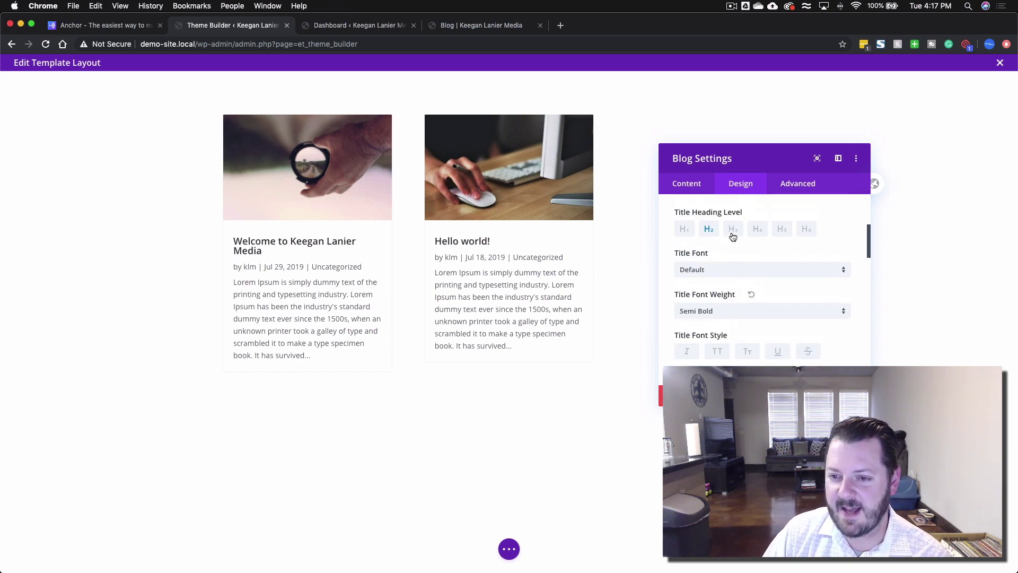
left_click(709, 273)
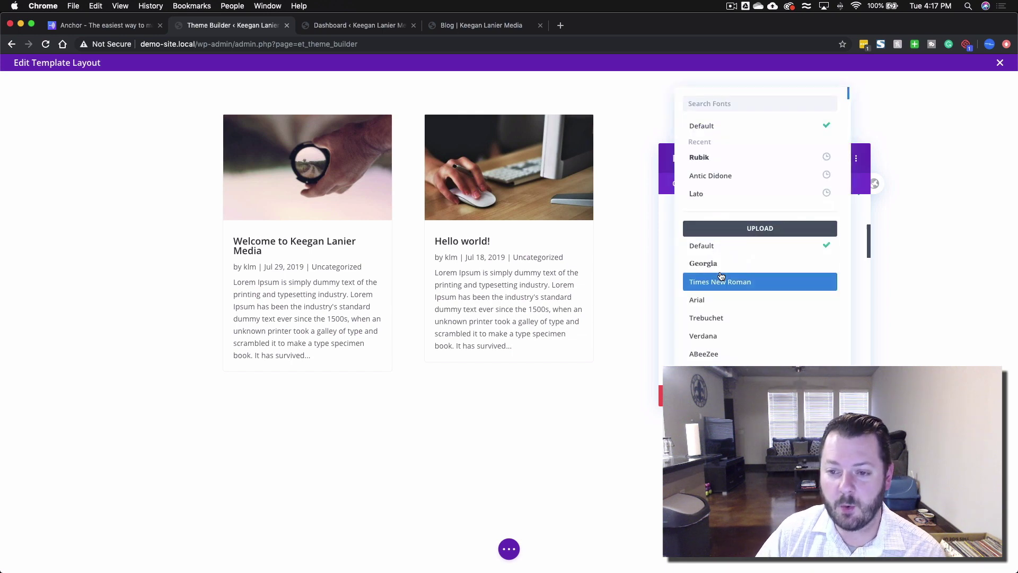
left_click(764, 293)
left_click(741, 312)
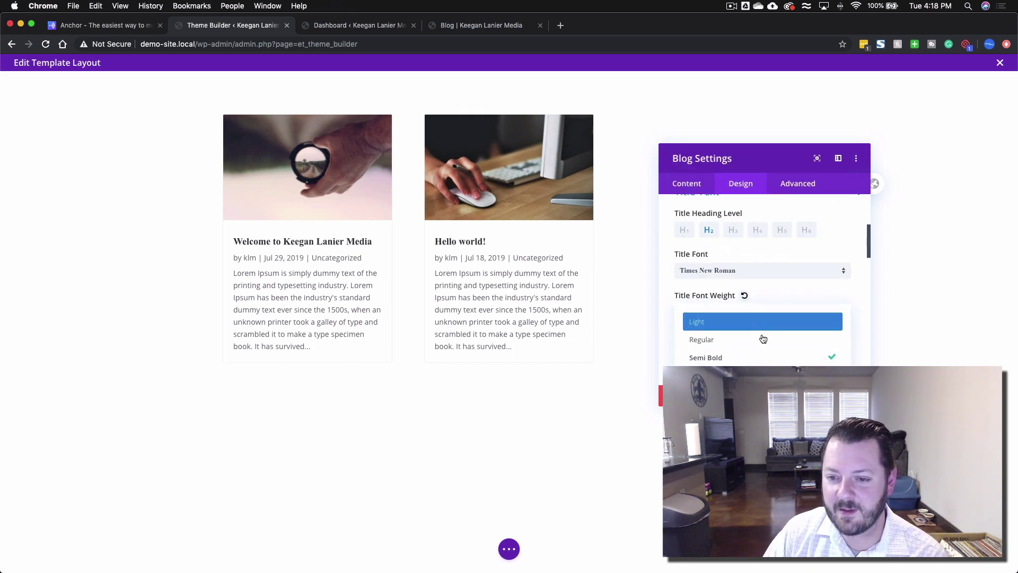
left_click(743, 349)
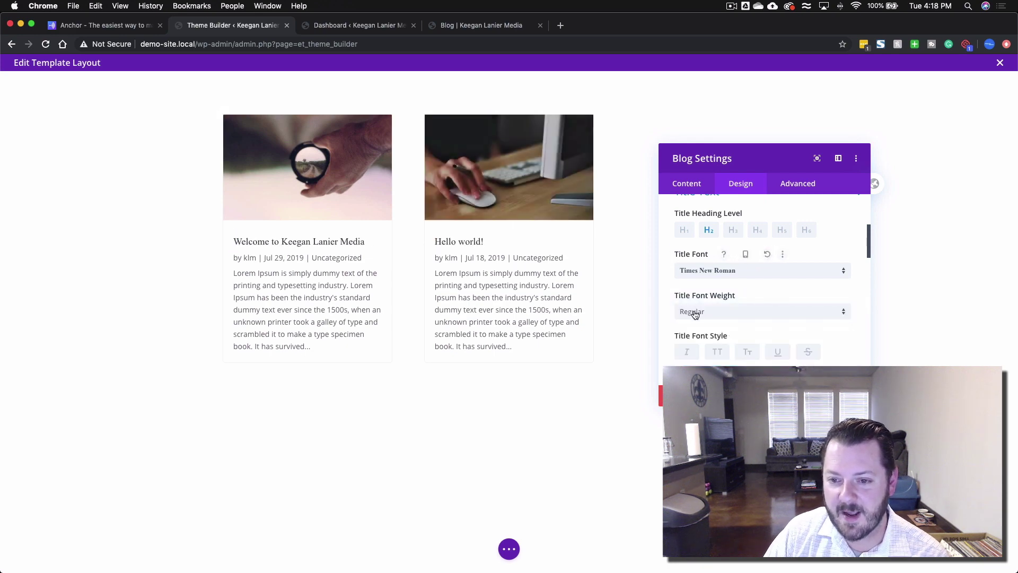
- Increase the Title Text Size to 28px
scroll(692, 316, "down", 3)
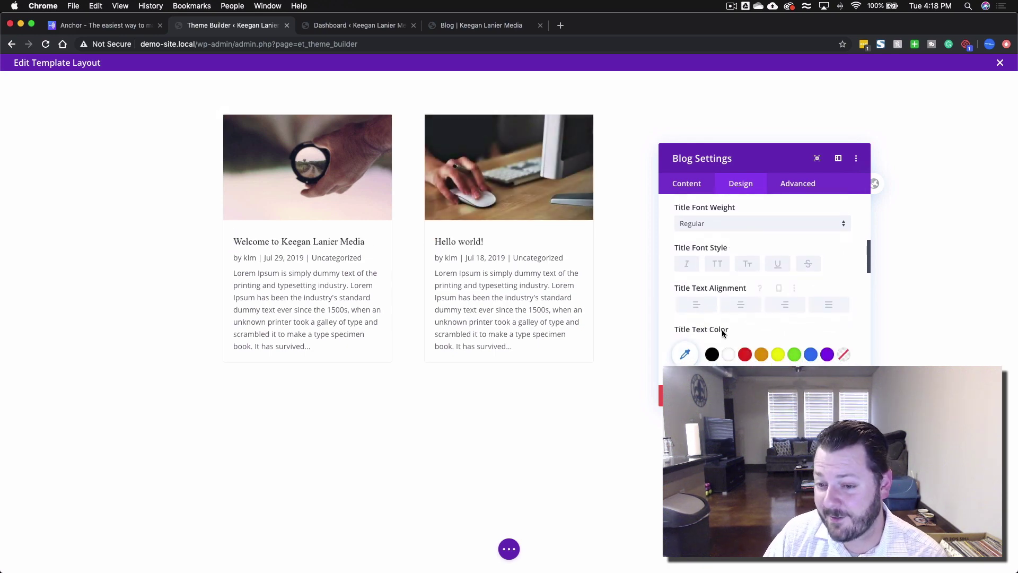
scroll(723, 333, "down", 4)
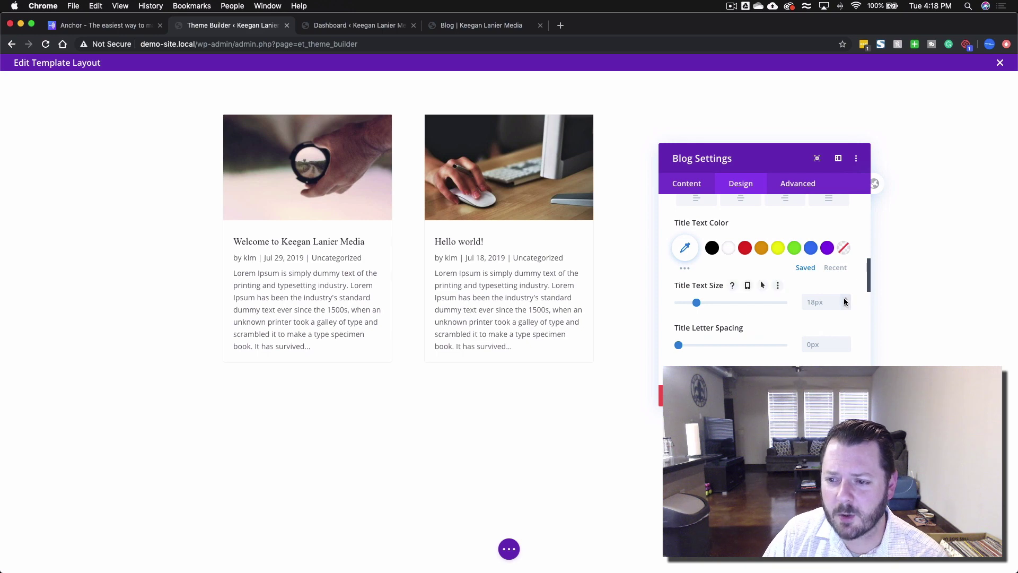
left_click(846, 299)
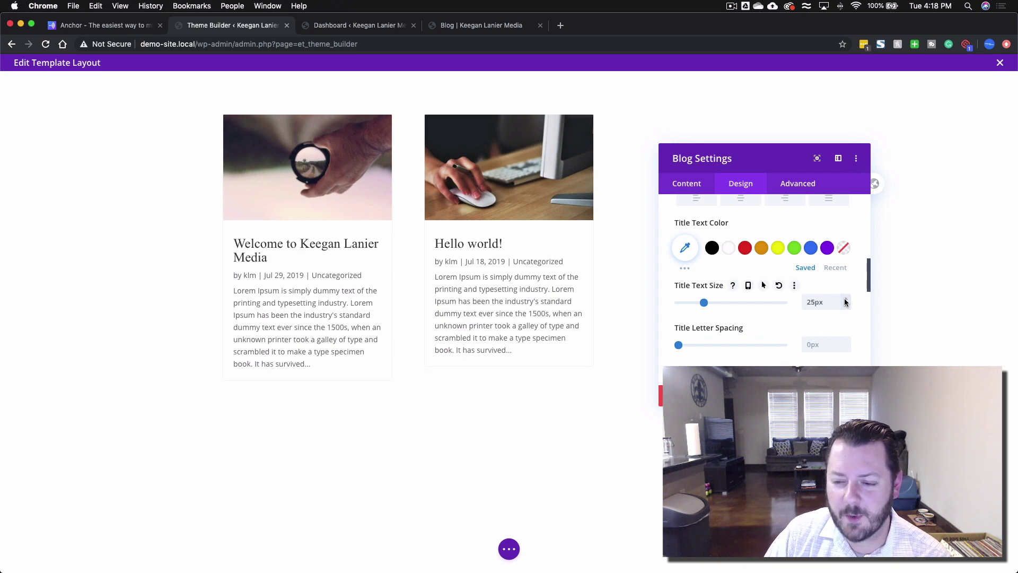
left_click(846, 301)
left_click(845, 300)
left_click(845, 302)
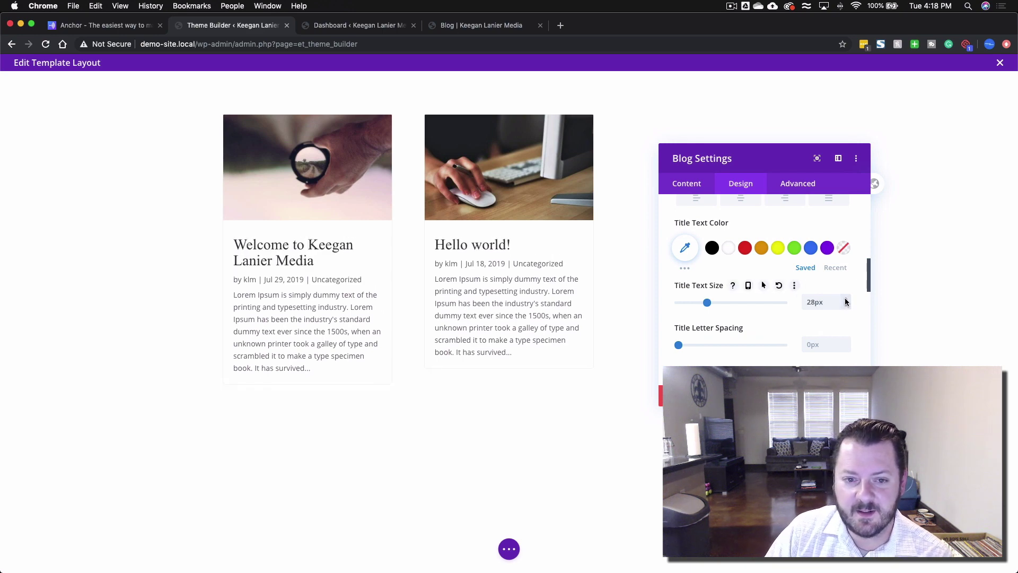
- Preview the title text size in the tablet and phone views and return to desktop
left_click(747, 287)
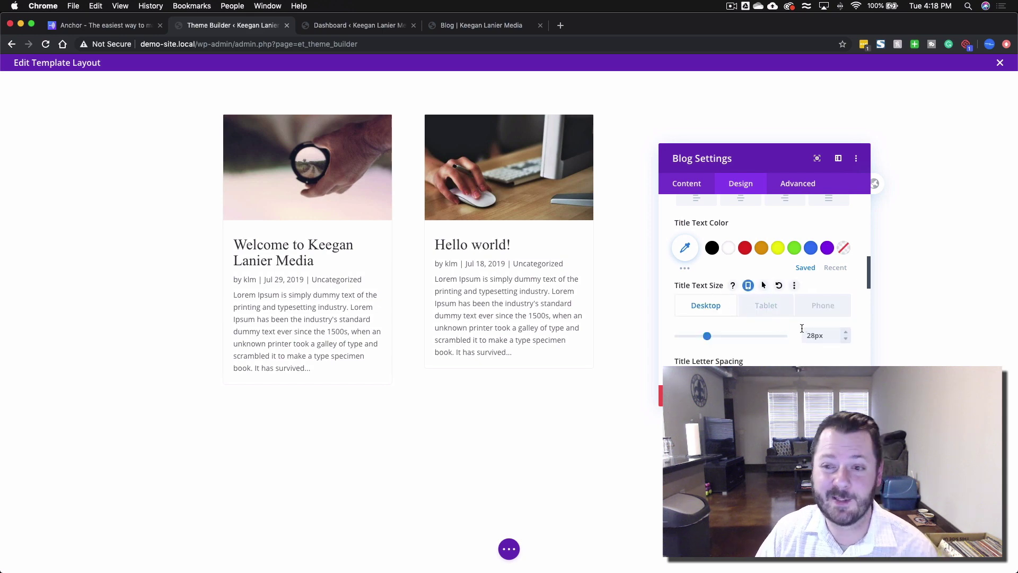
left_click(770, 308)
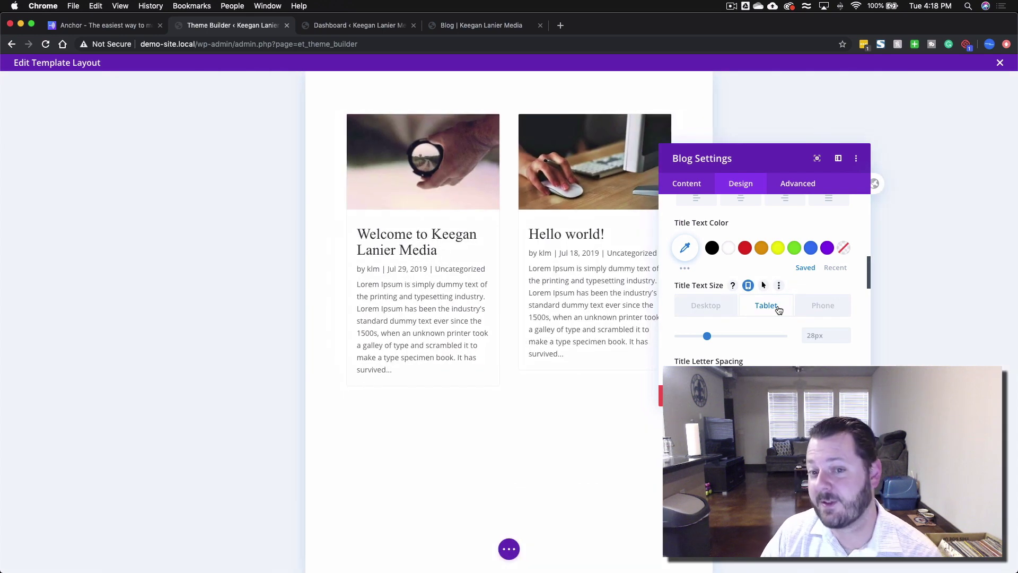
left_click(812, 311)
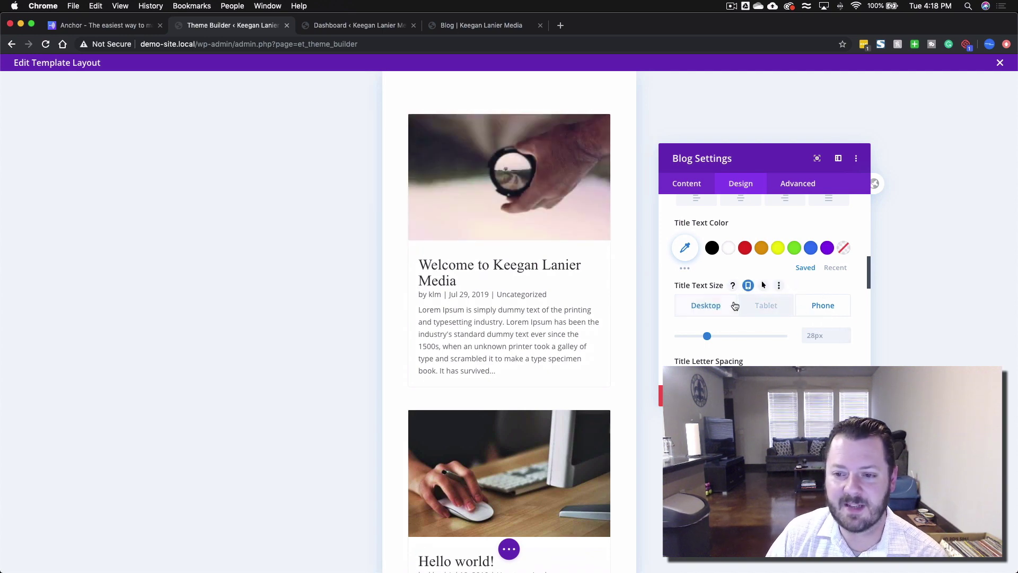
left_click(705, 308)
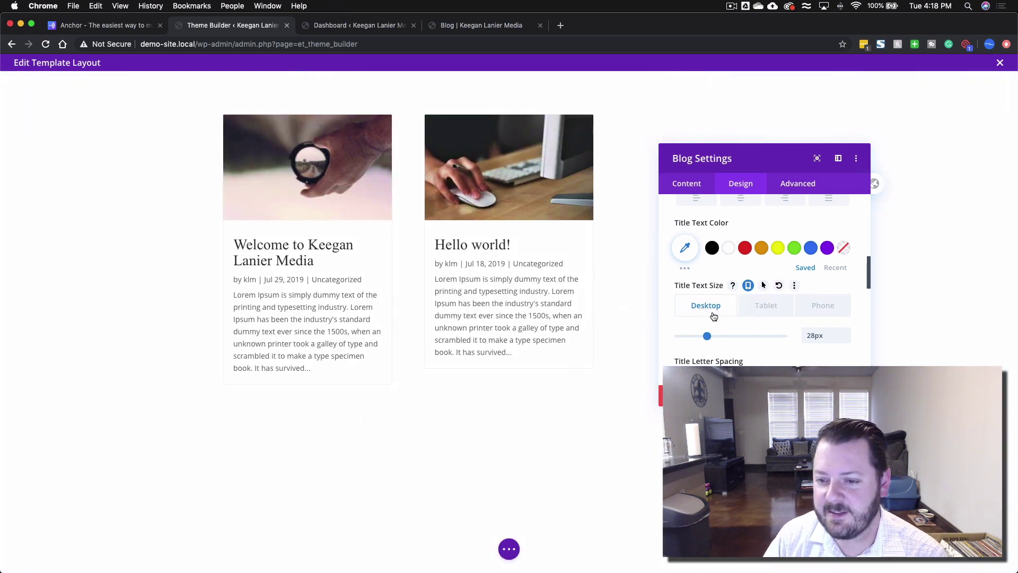
scroll(724, 321, "down", 2)
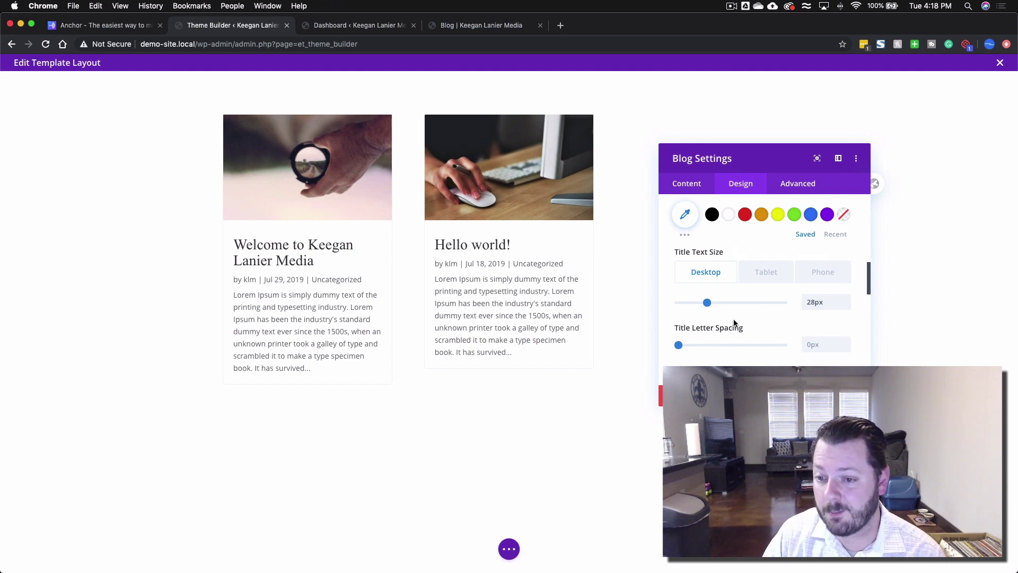
scroll(734, 322, "down", 5)
scroll(734, 322, "up", 7)
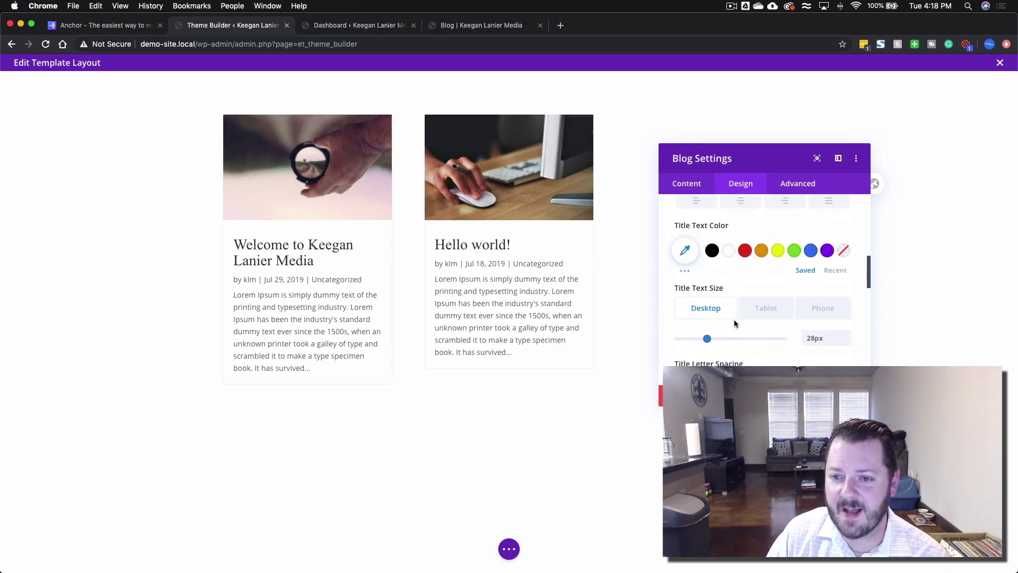
scroll(721, 244, "up", 3)
scroll(708, 265, "up", 3)
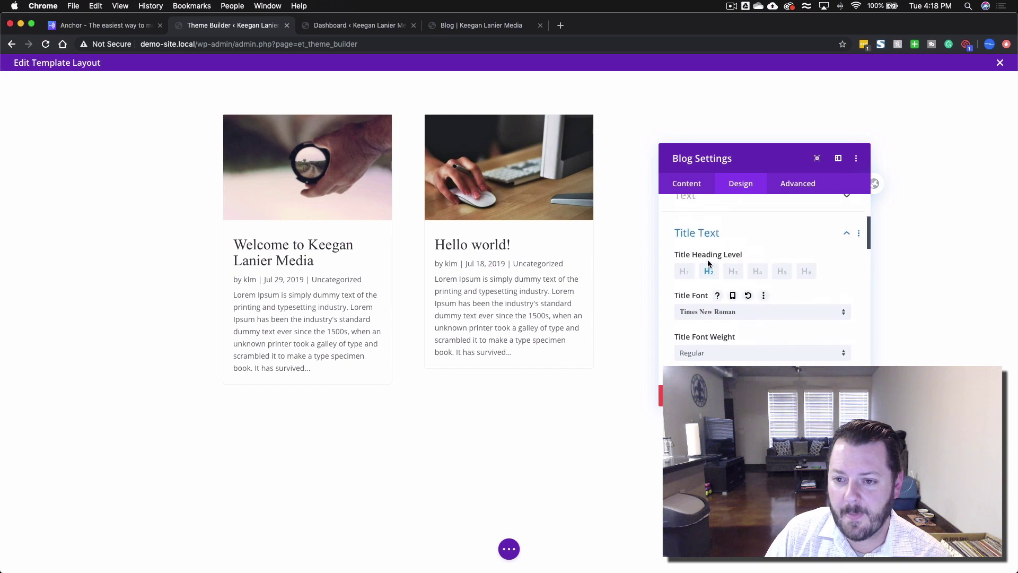
- Set the posts' Meta Text Color to semi-transparent black, rgba(0,0,0,0.41)
left_click(694, 229)
scroll(748, 316, "down", 2)
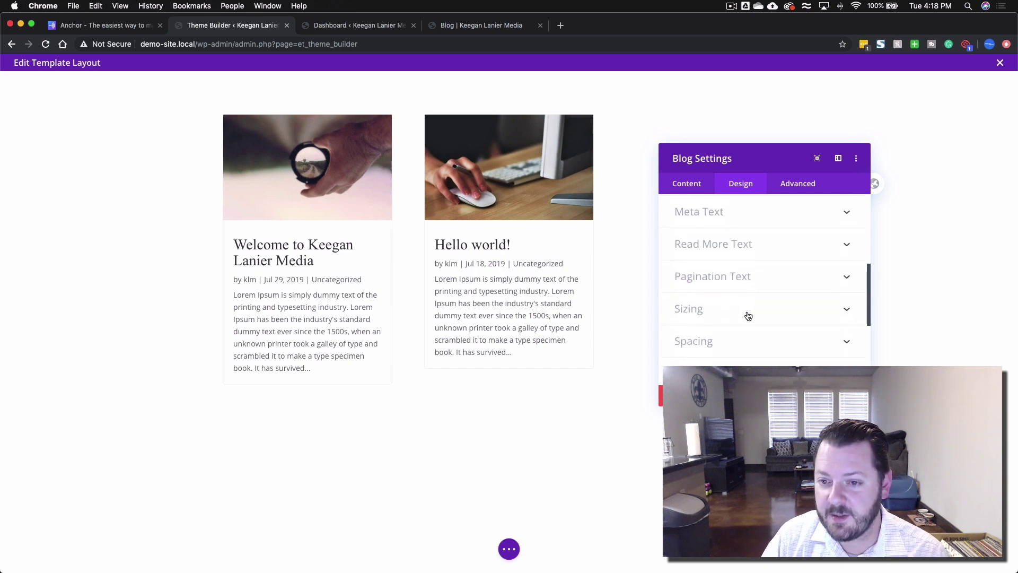
left_click(729, 227)
scroll(758, 336, "down", 3)
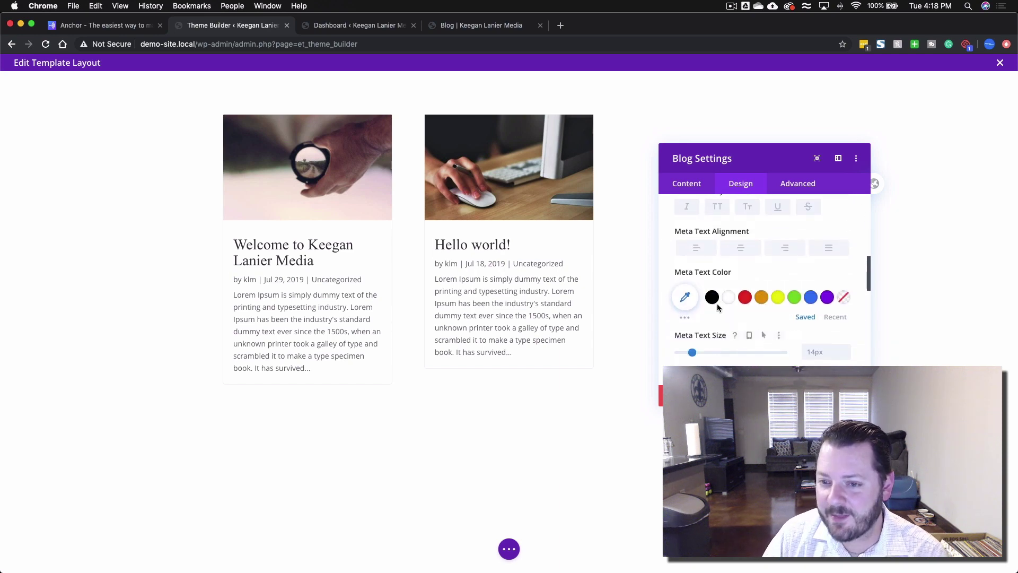
left_click(684, 297)
left_click_drag(833, 321, 832, 346)
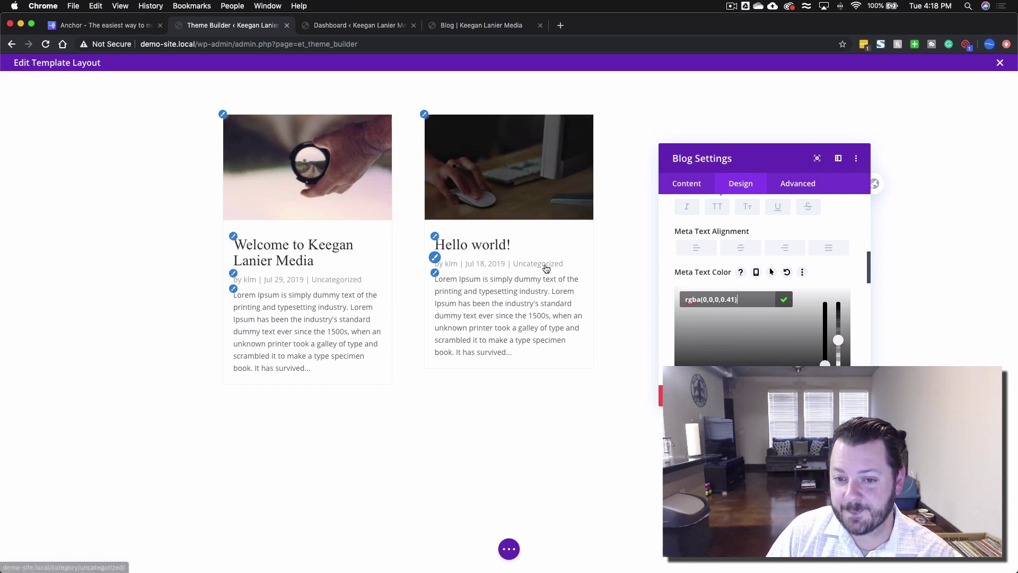
scroll(678, 271, "up", 3)
scroll(675, 271, "up", 3)
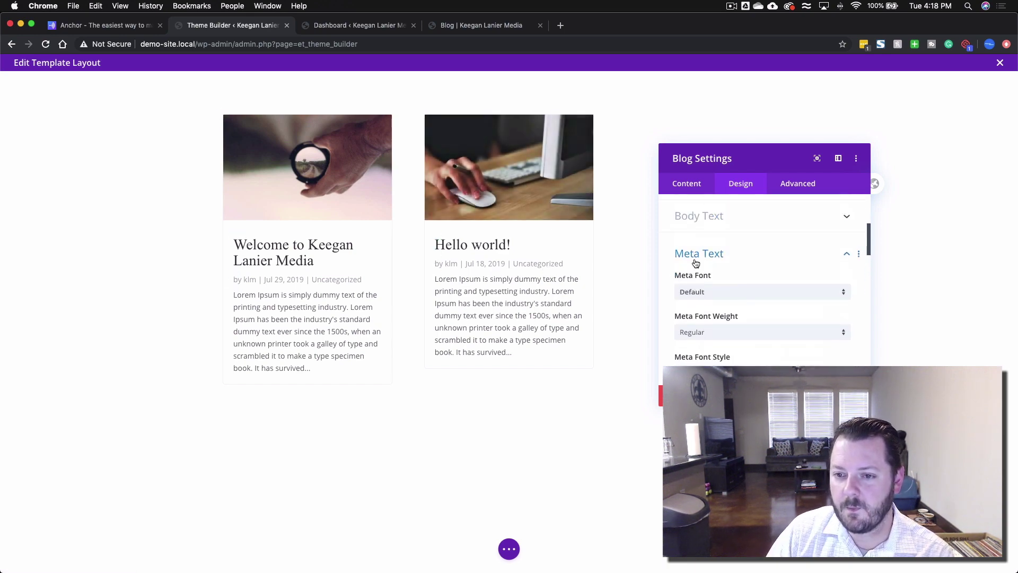
left_click(696, 264)
scroll(693, 270, "down", 4)
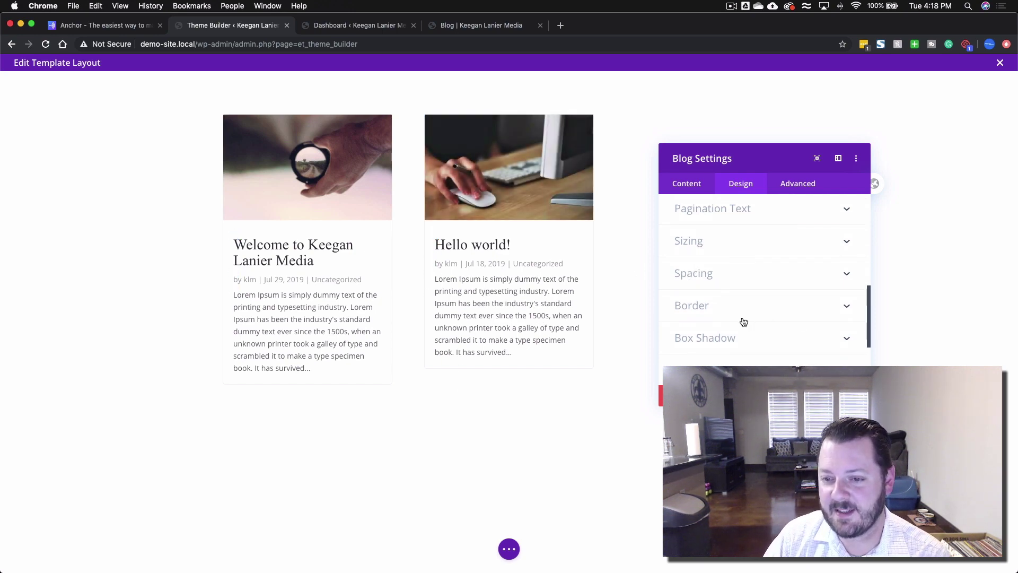
- Enable Show Read More Button in the Blog module's elements, keeping pagination shown
left_click(680, 186)
scroll(732, 332, "down", 1)
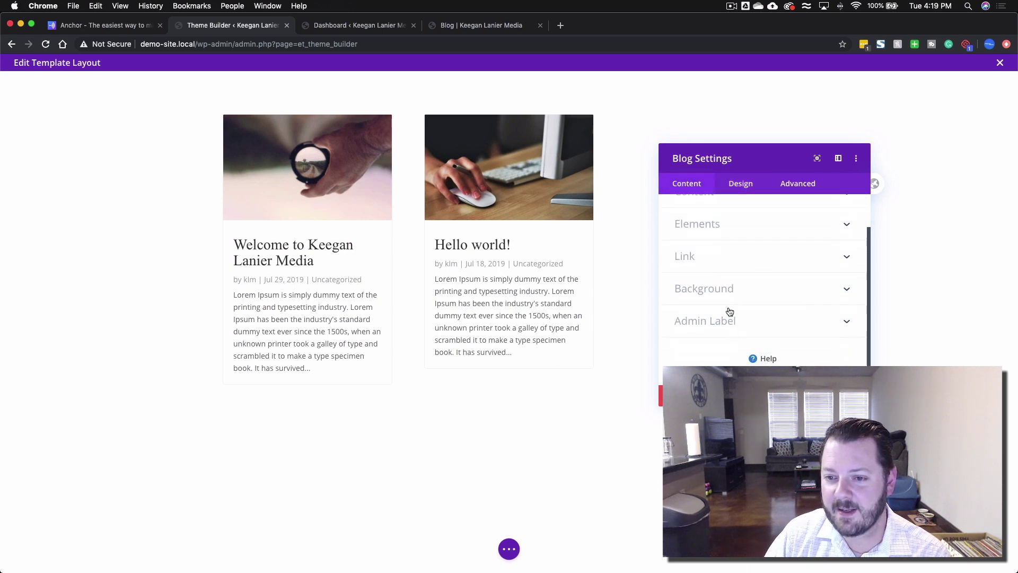
left_click(718, 225)
scroll(730, 321, "down", 3)
scroll(730, 320, "down", 3)
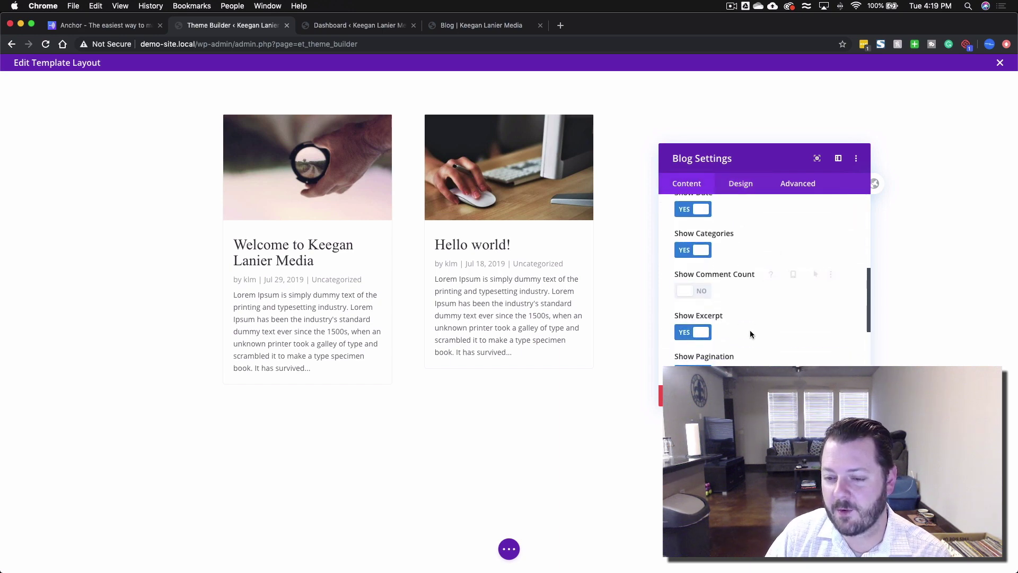
scroll(750, 330, "down", 3)
left_click(703, 249)
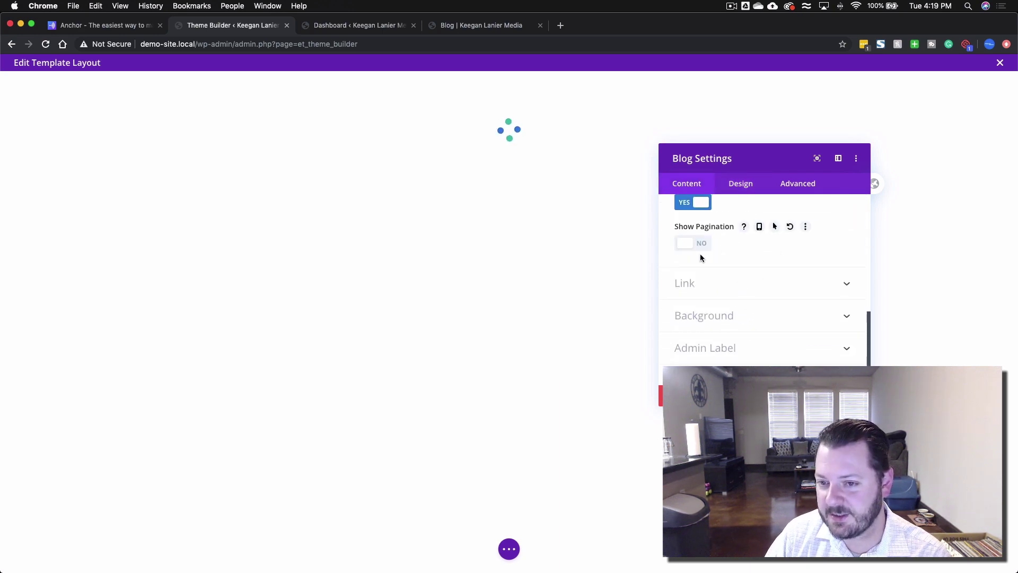
left_click(693, 245)
scroll(782, 255, "up", 5)
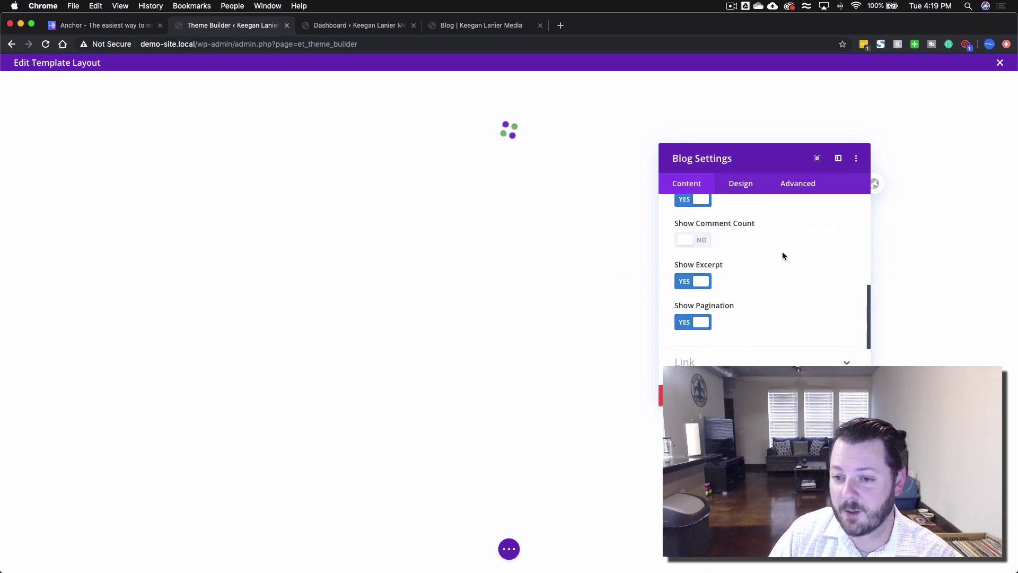
scroll(777, 268, "up", 3)
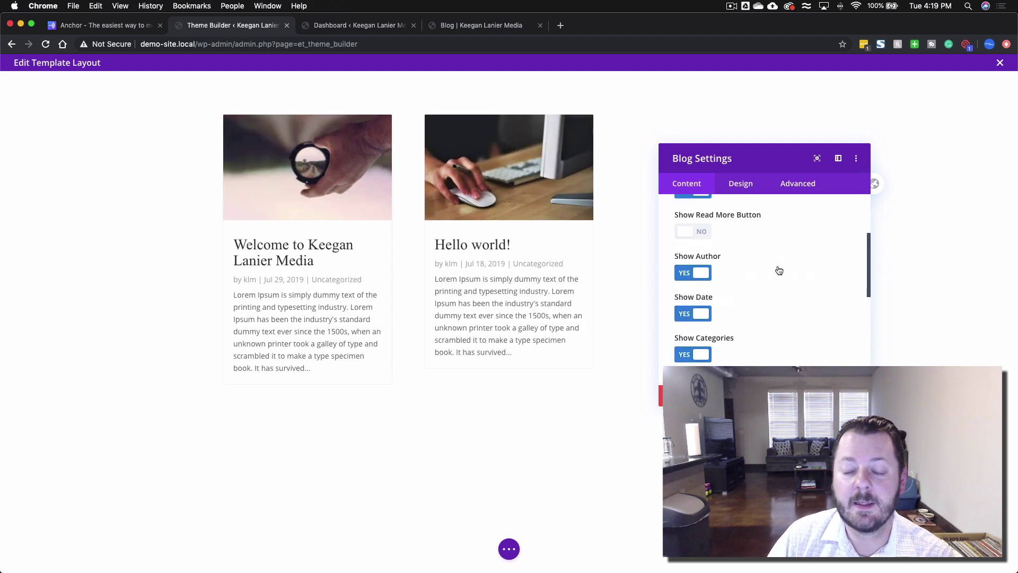
left_click(695, 289)
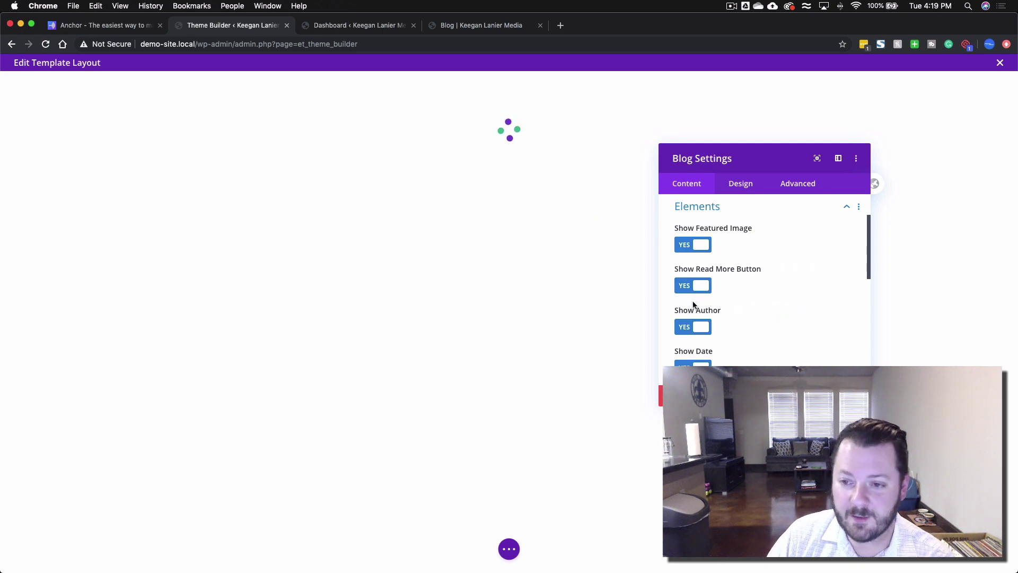
- Set the Read More Text Color to black
left_click(744, 190)
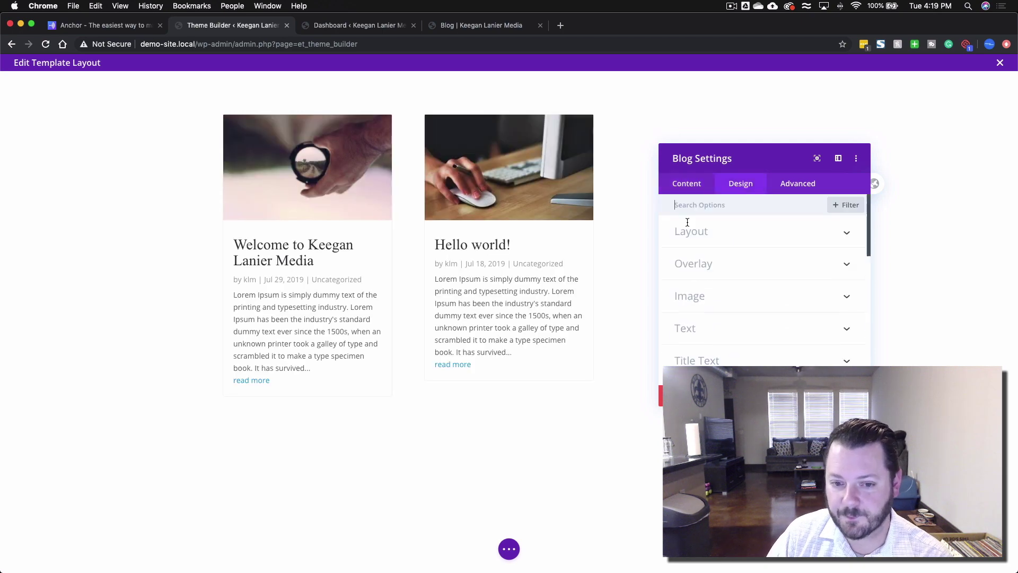
scroll(717, 267, "down", 5)
left_click(724, 269)
scroll(836, 253, "down", 5)
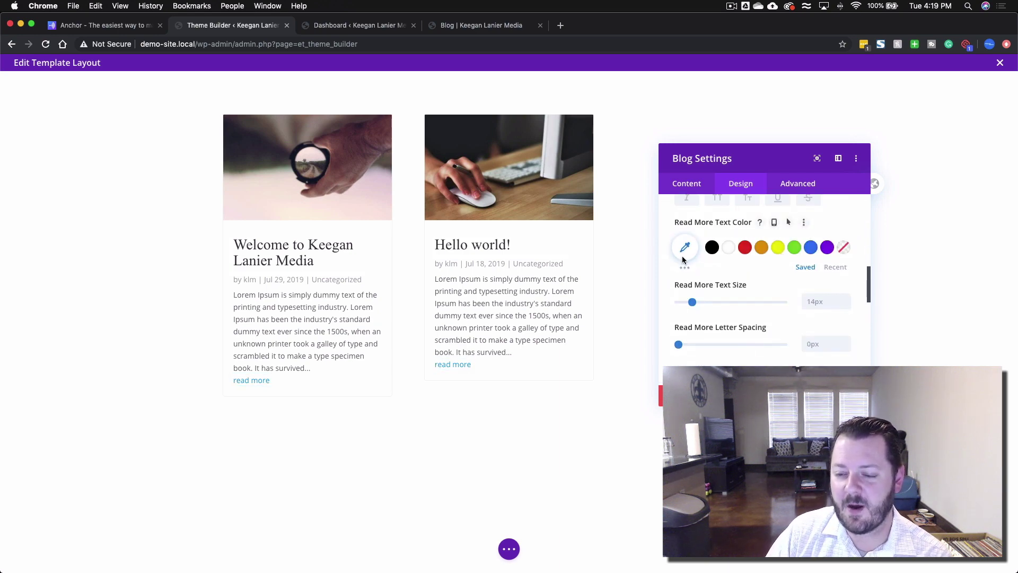
left_click(712, 247)
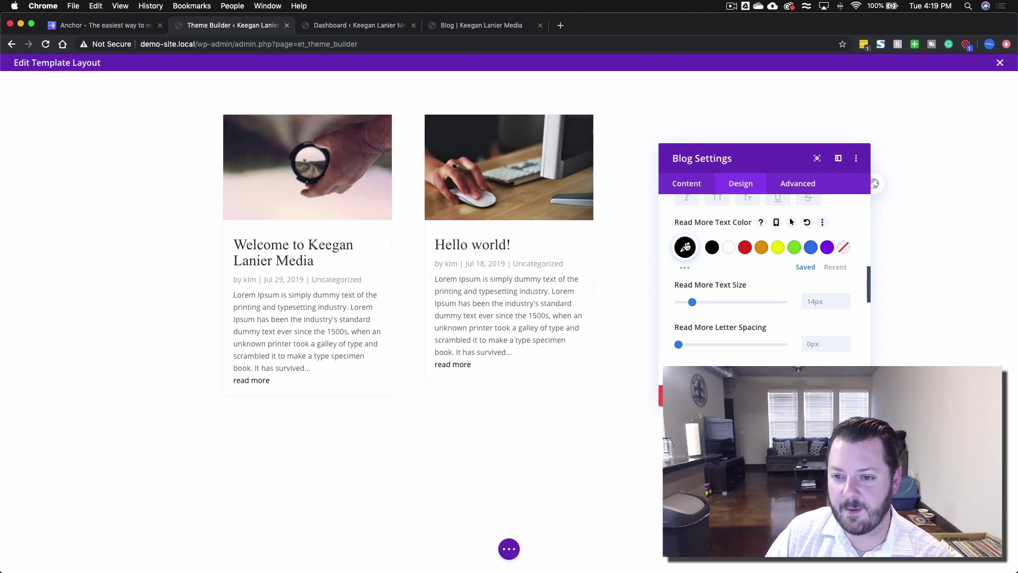
- Set the Read More Font Weight to Ultra Bold
scroll(752, 299, "up", 3)
left_click(722, 236)
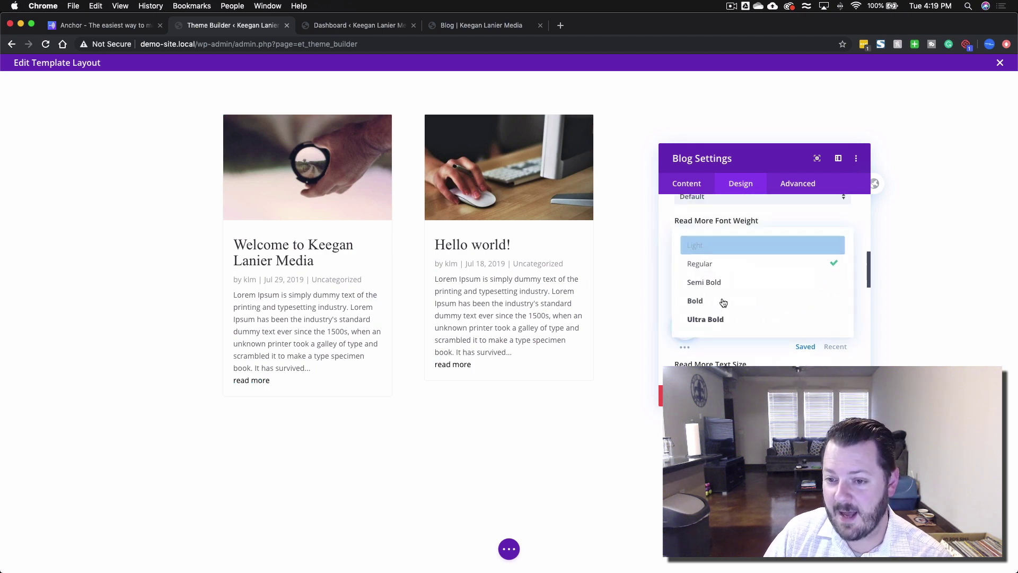
left_click(711, 319)
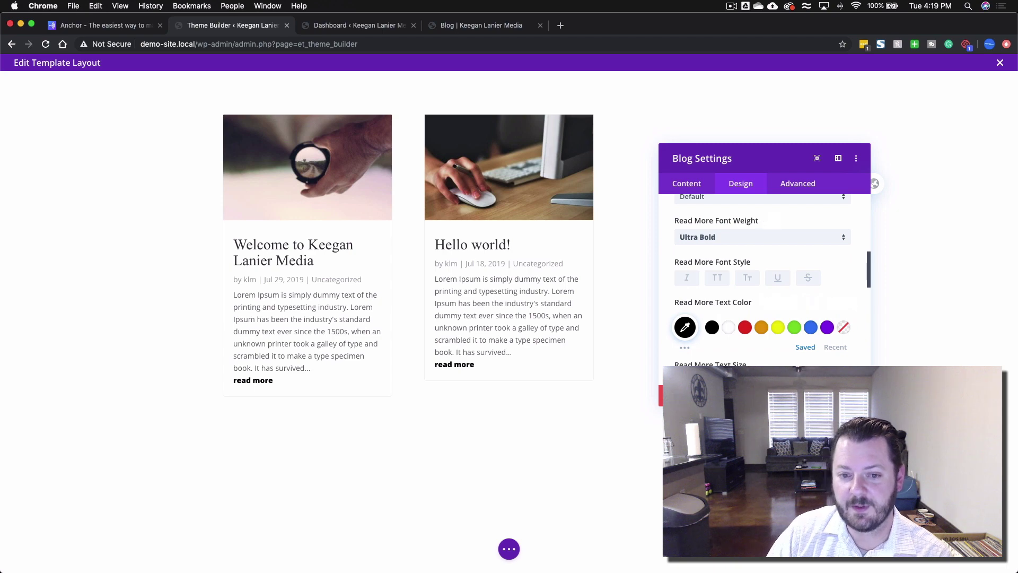
- Increase the Read More Line Height to 2.4em
scroll(727, 313, "down", 5)
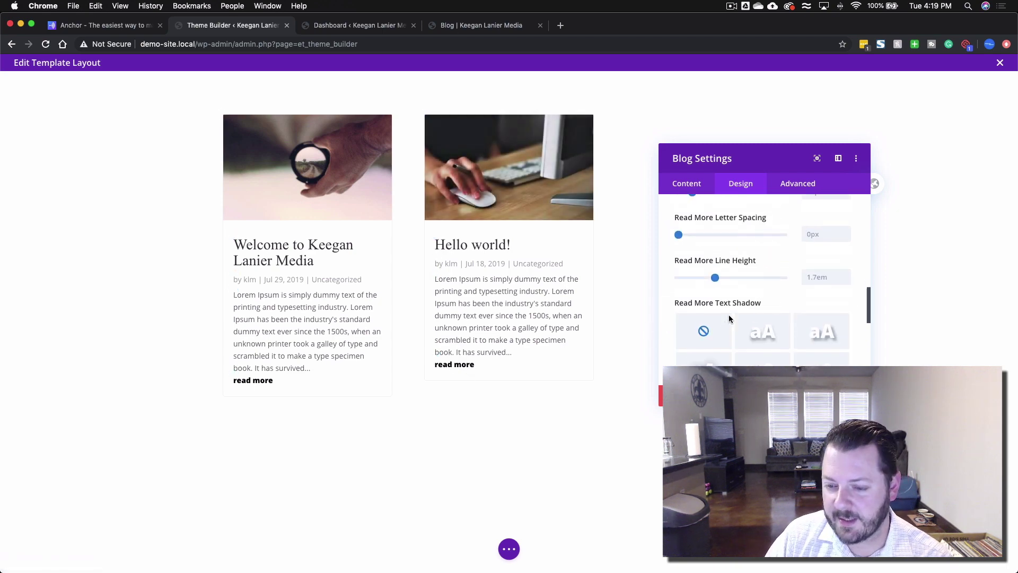
left_click(844, 264)
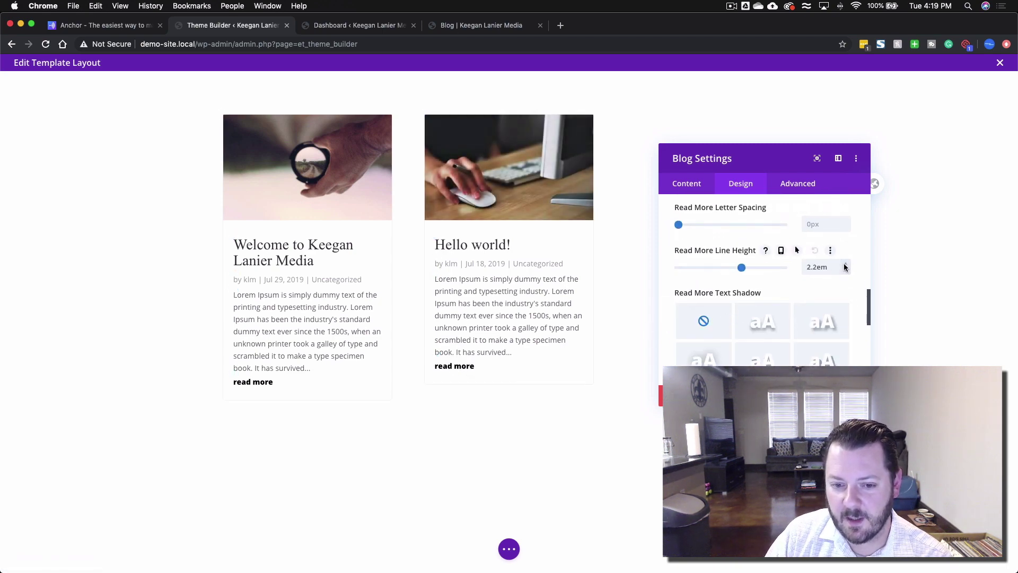
left_click(845, 264)
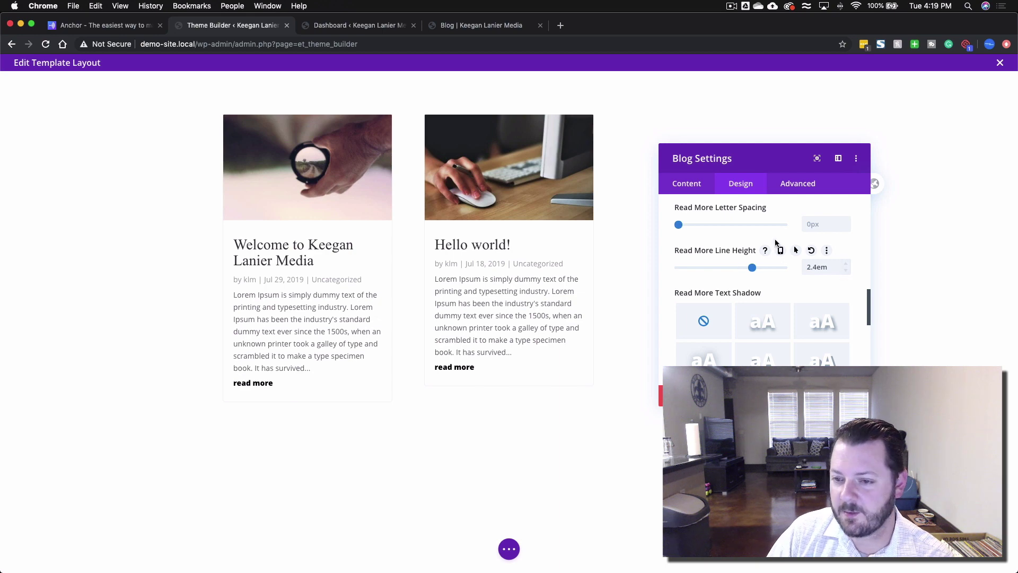
- Try a Read More Letter Spacing of 1px and return it to 0px
scroll(778, 239, "up", 3)
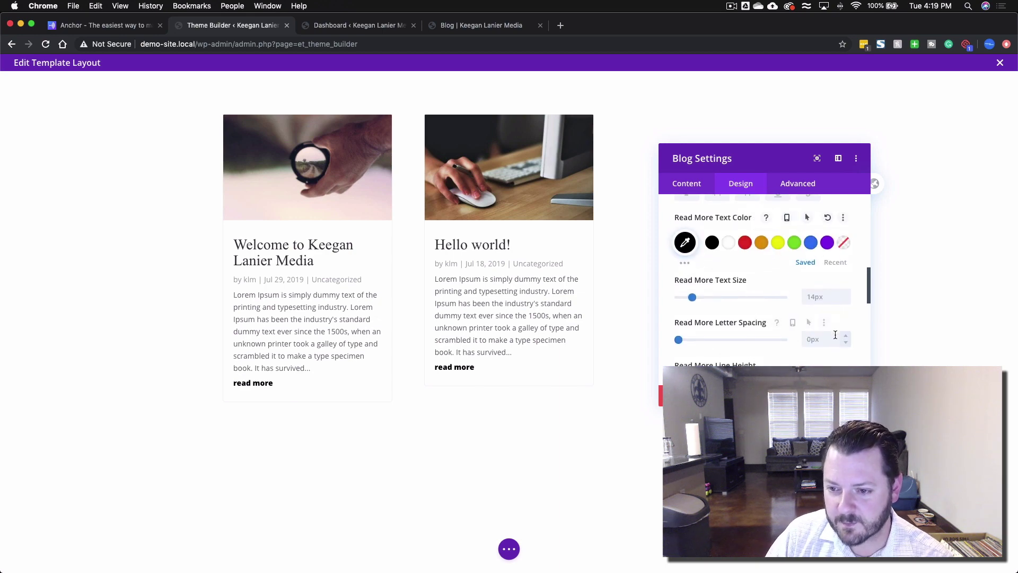
left_click(846, 335)
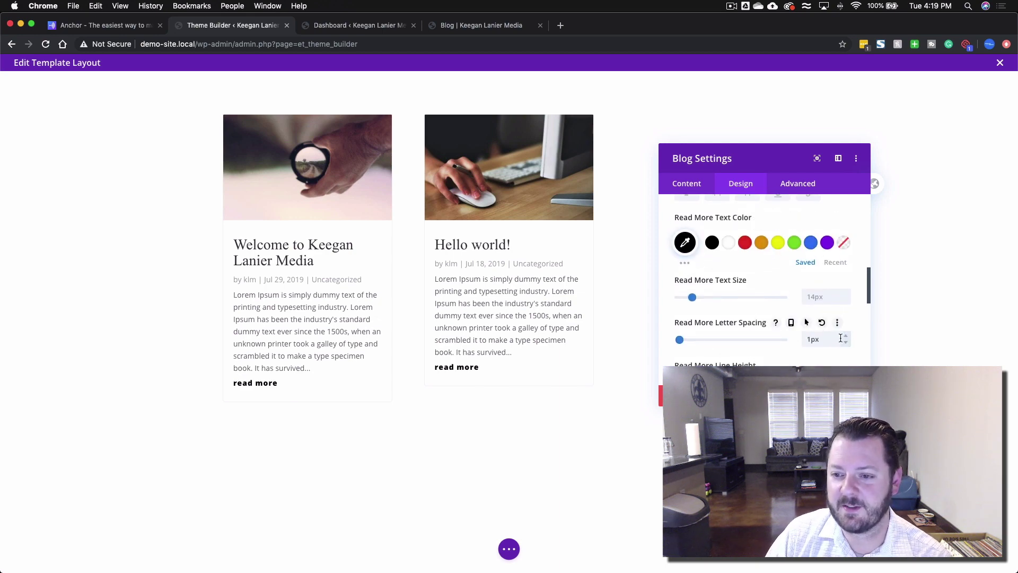
left_click(845, 344)
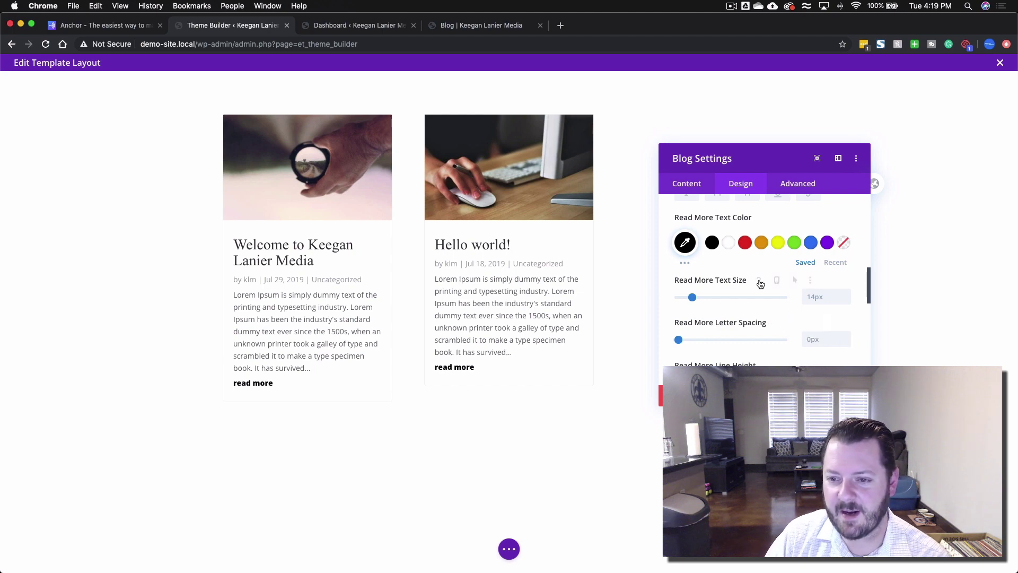
- Apply the uppercase font style to the Read More text, trying and removing an underline
scroll(781, 273, "up", 2)
left_click(719, 274)
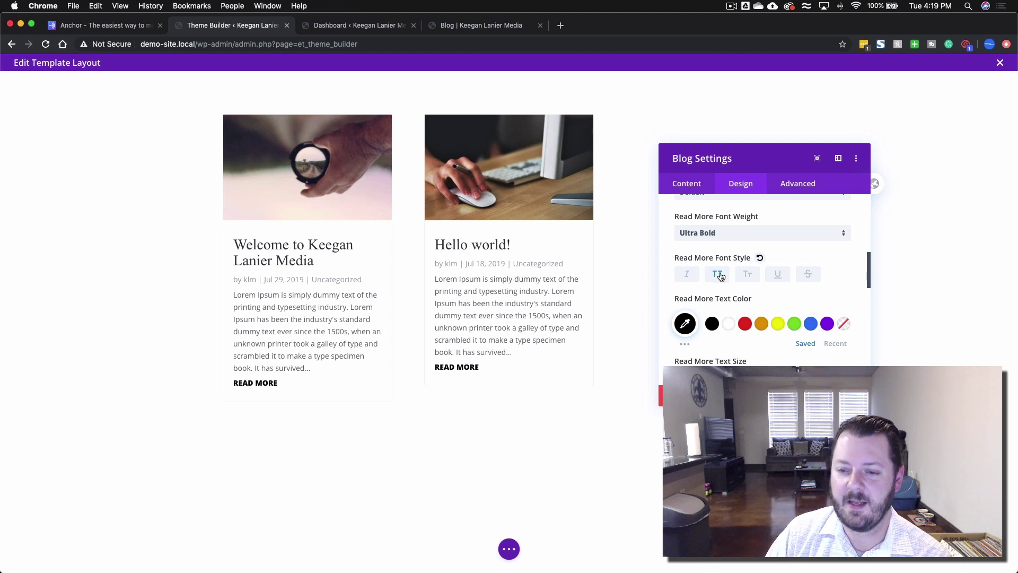
left_click(780, 275)
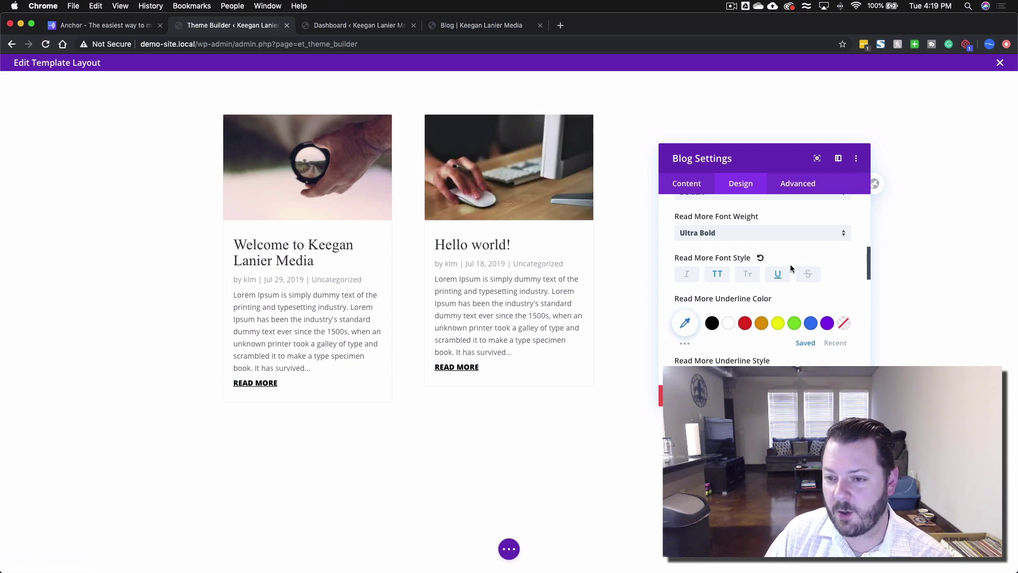
left_click(779, 275)
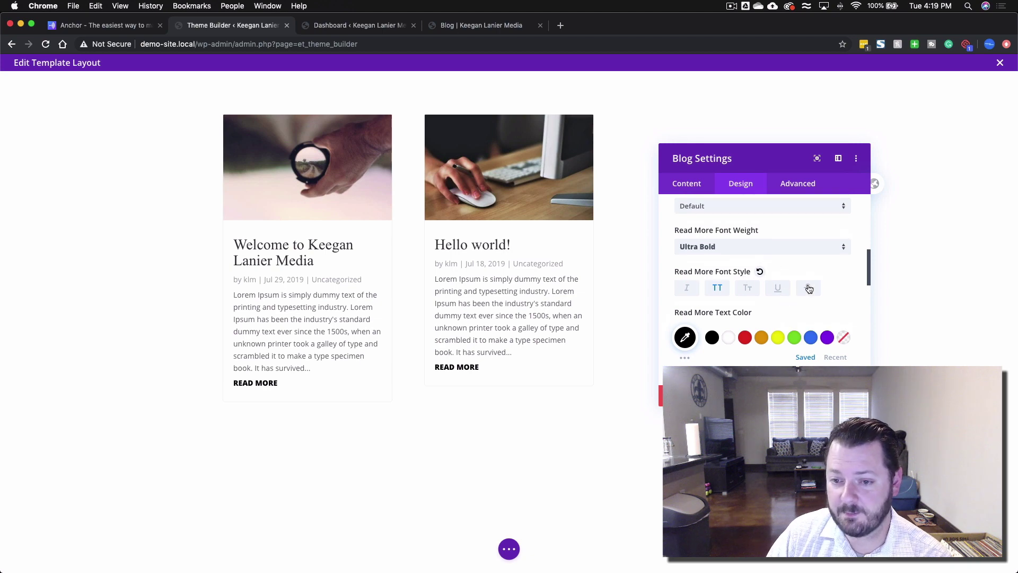
- Show the desktop, tablet and phone options for the Read More Font and hide them again
scroll(713, 286, "up", 3)
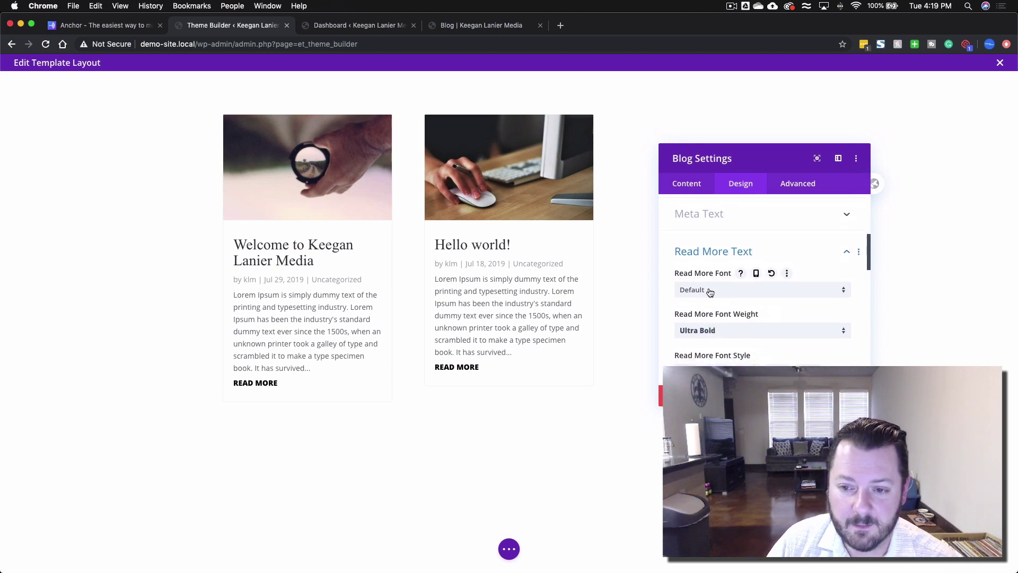
scroll(721, 288, "down", 1)
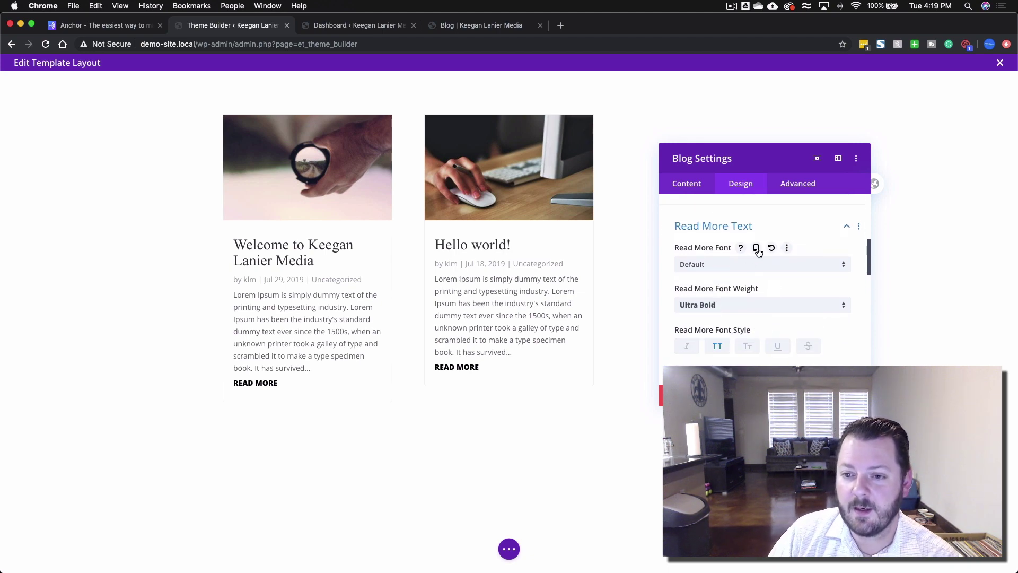
left_click(757, 249)
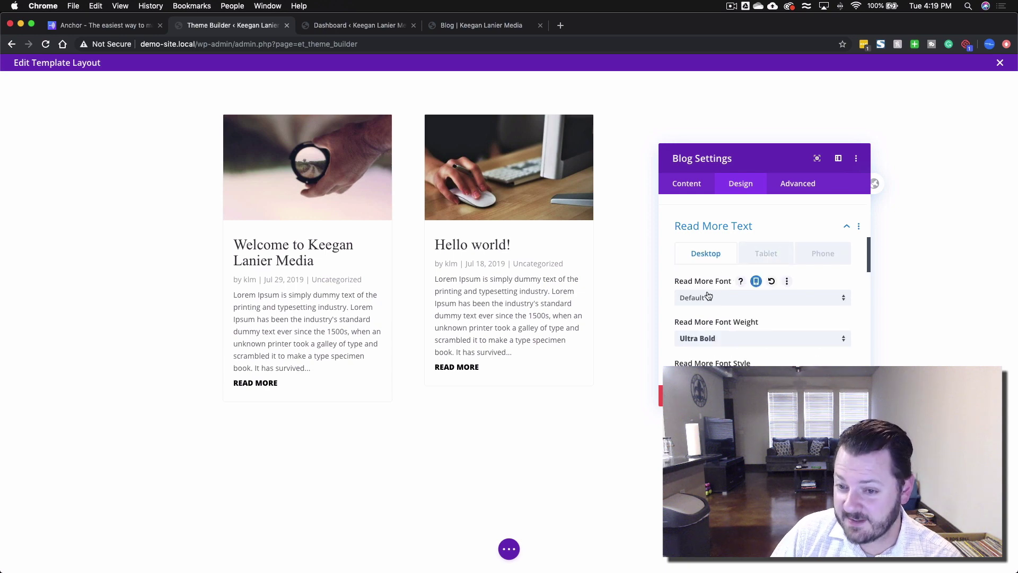
left_click(754, 284)
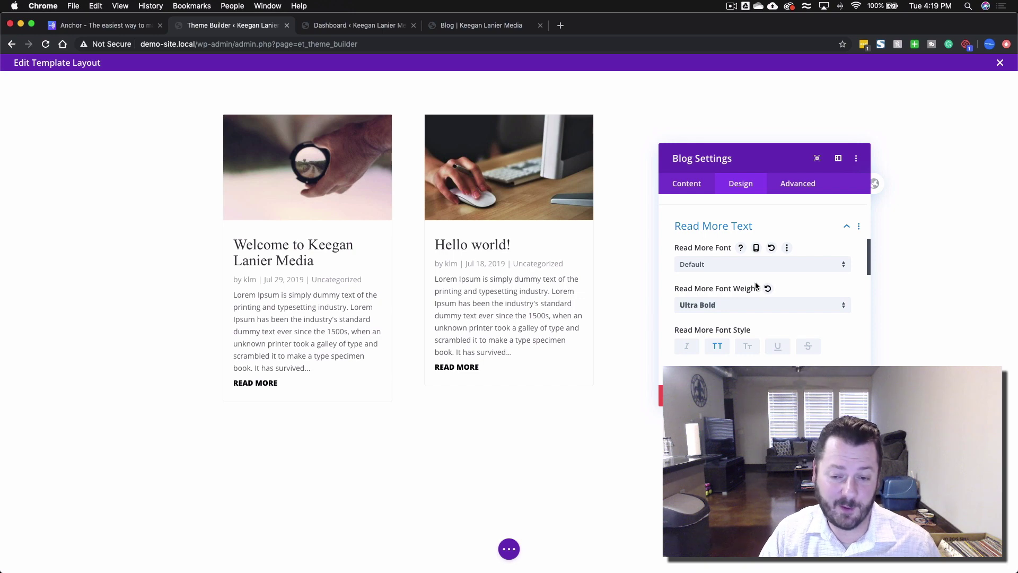
- Save the Blog module's settings and close the template layout editor
scroll(756, 287, "down", 3)
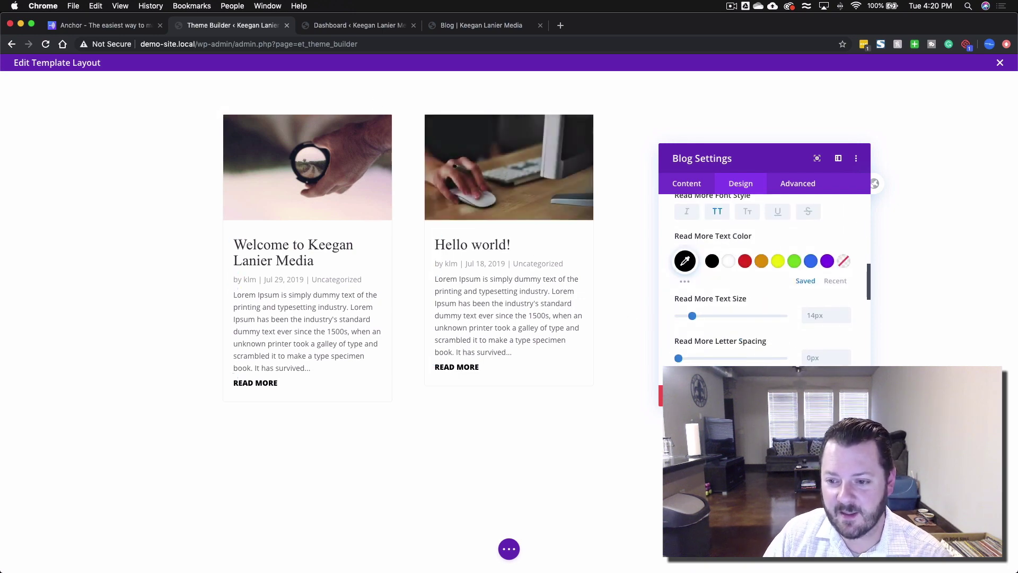
left_click(844, 395)
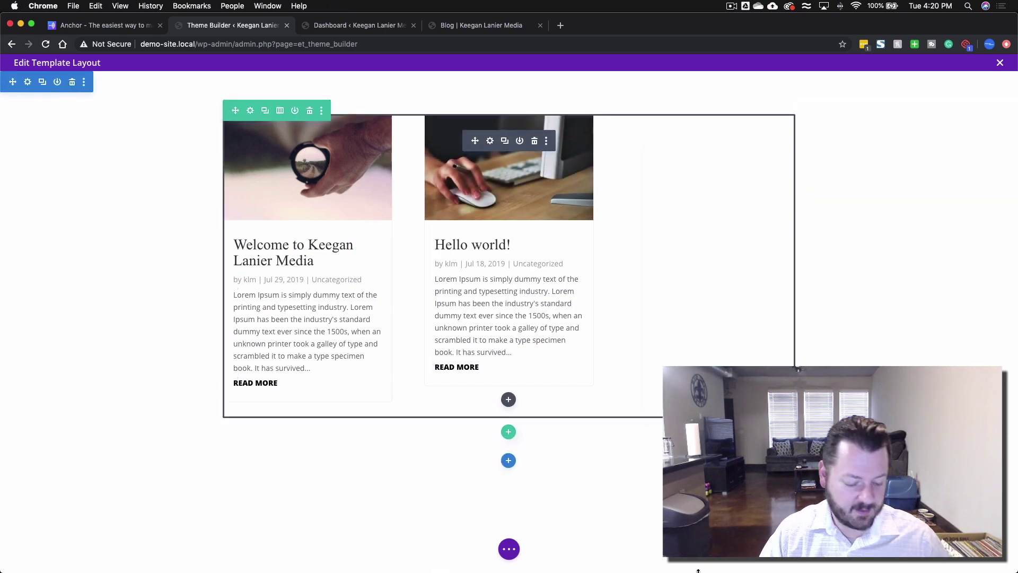
left_click(509, 548)
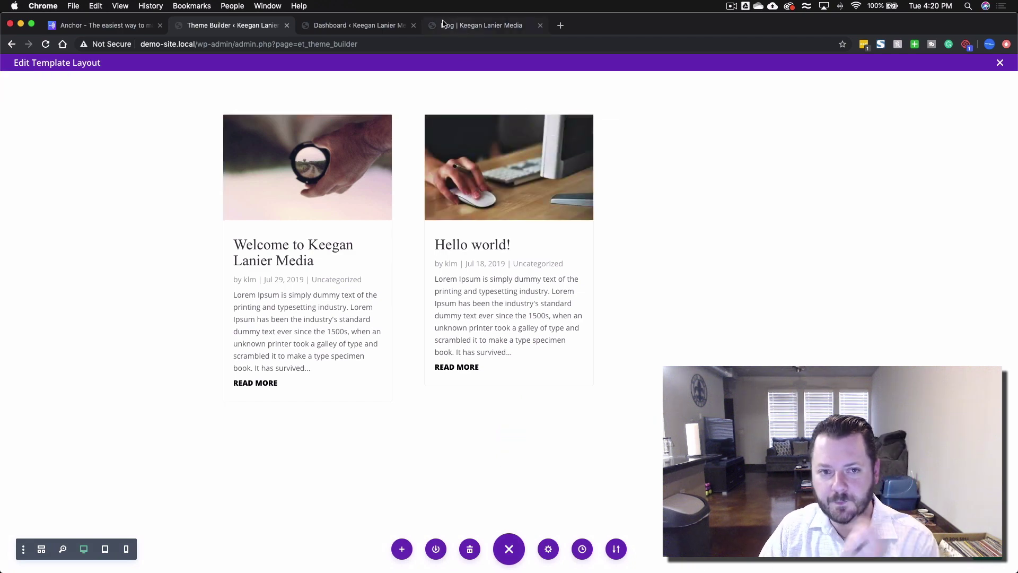
left_click(1000, 63)
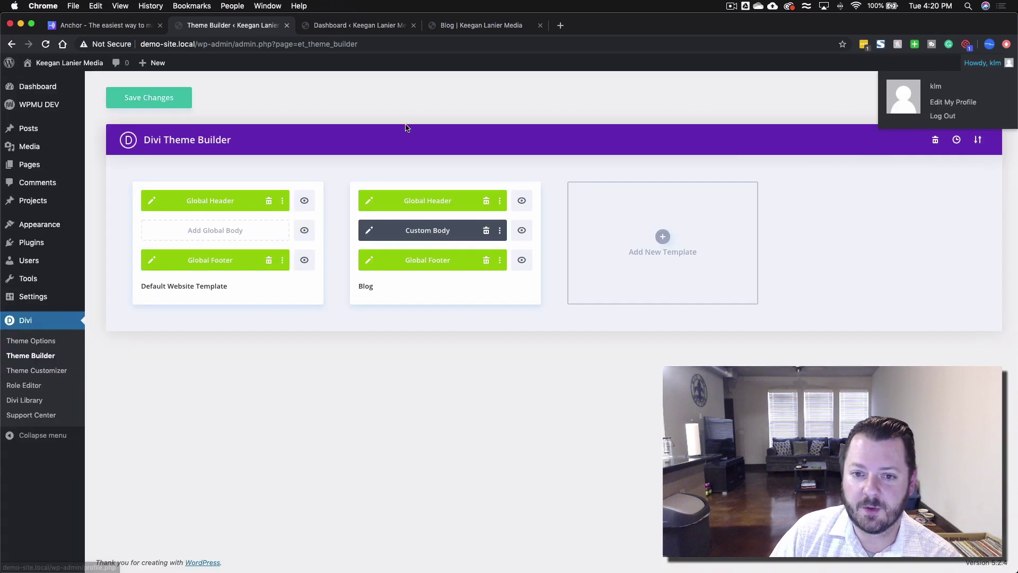
- Save the Theme Builder changes, glance at the live Blog page and return to the Theme Builder
left_click(166, 98)
left_click(484, 25)
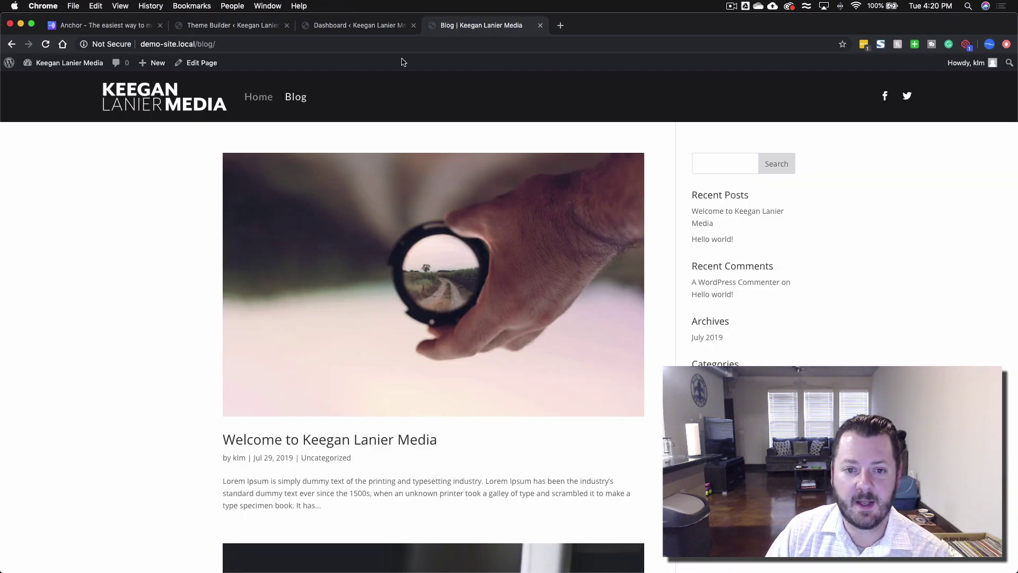
left_click(215, 26)
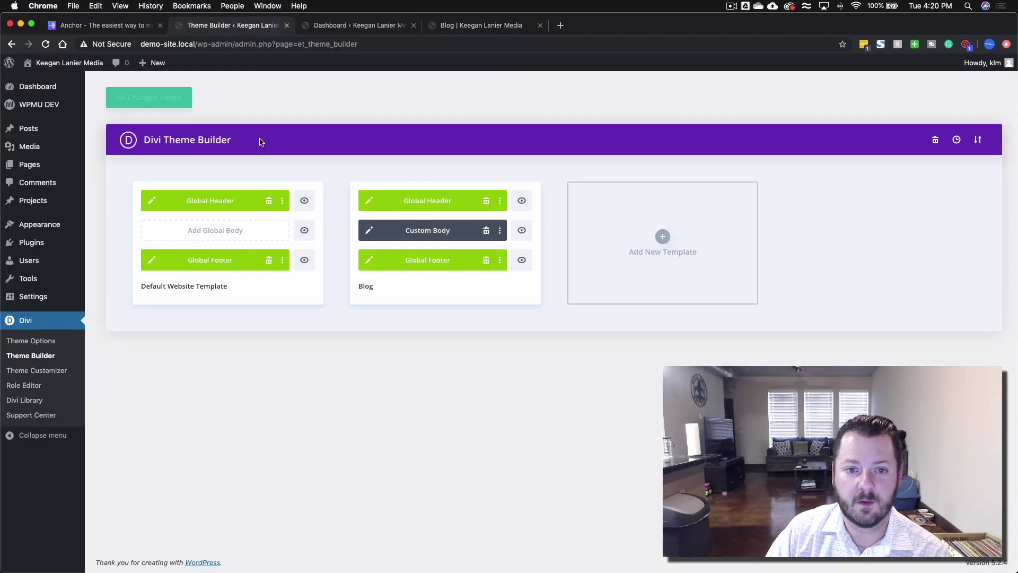
- Reload the live Blog page to review the grid layout, and return to the Theme Builder
left_click(493, 26)
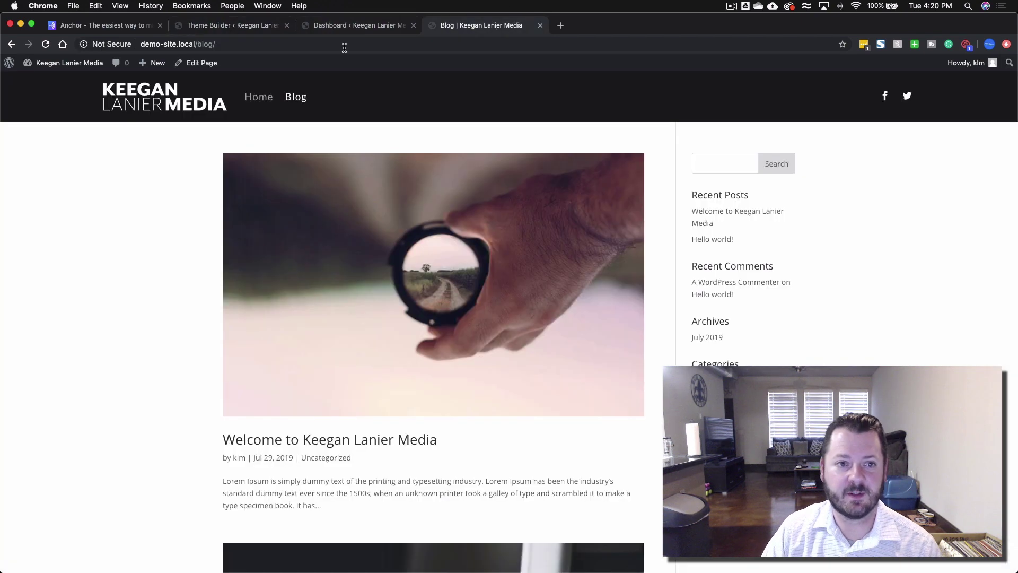
left_click(46, 44)
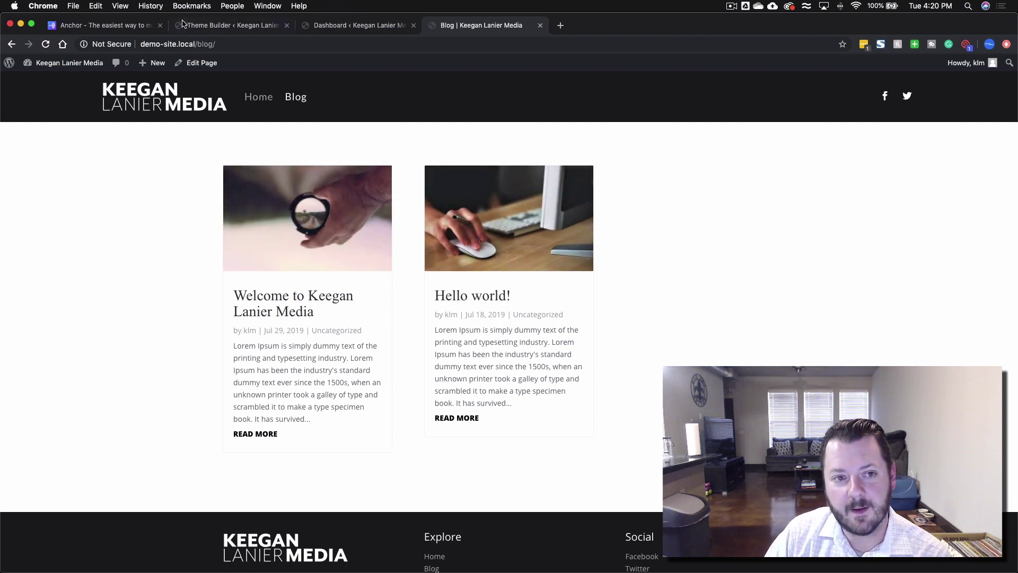
left_click(234, 27)
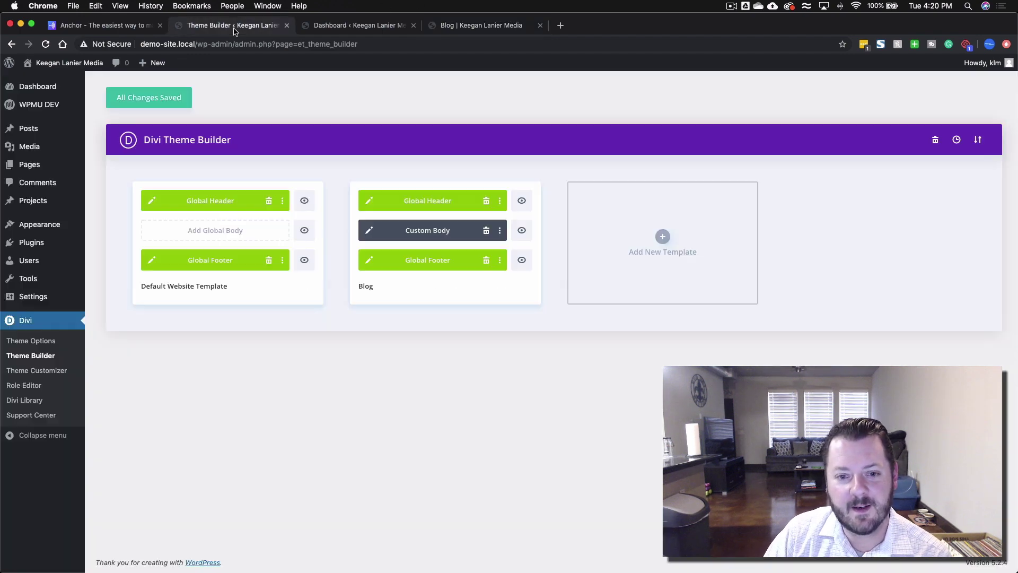
- Edit the Blog template's custom body and add a regular section with a single-column row containing a Text module
left_click(370, 234)
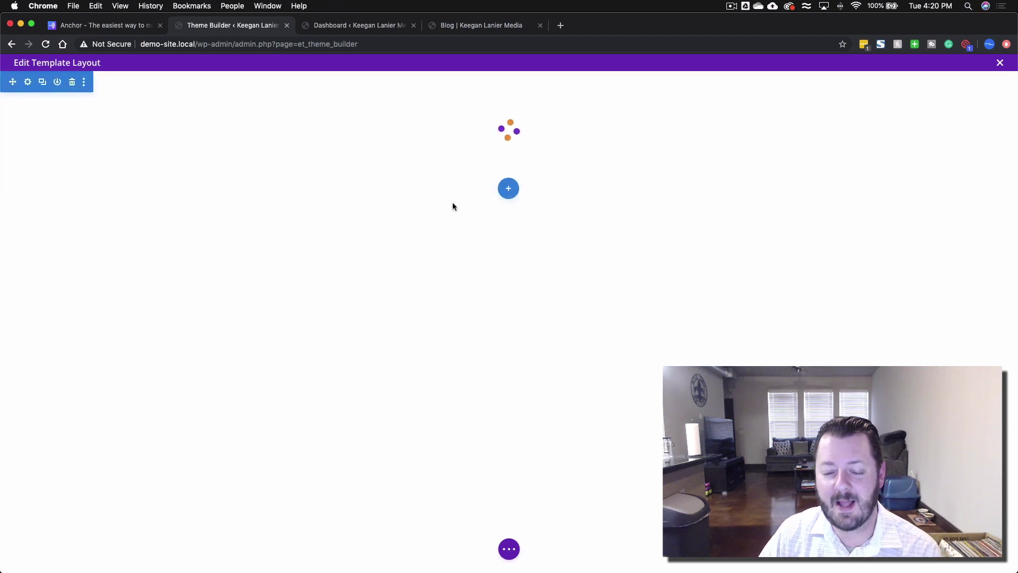
left_click(503, 190)
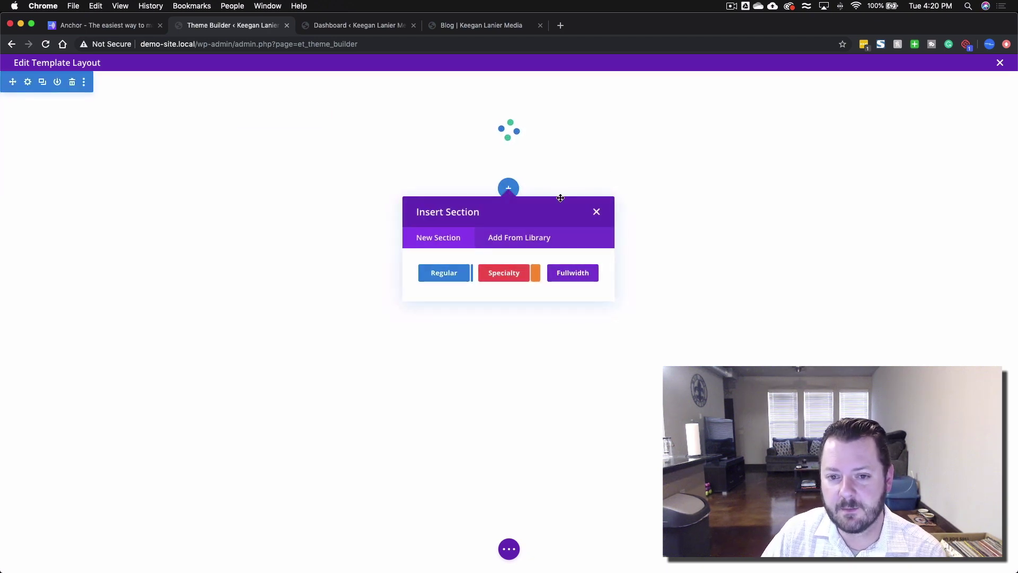
left_click(463, 273)
left_click(438, 326)
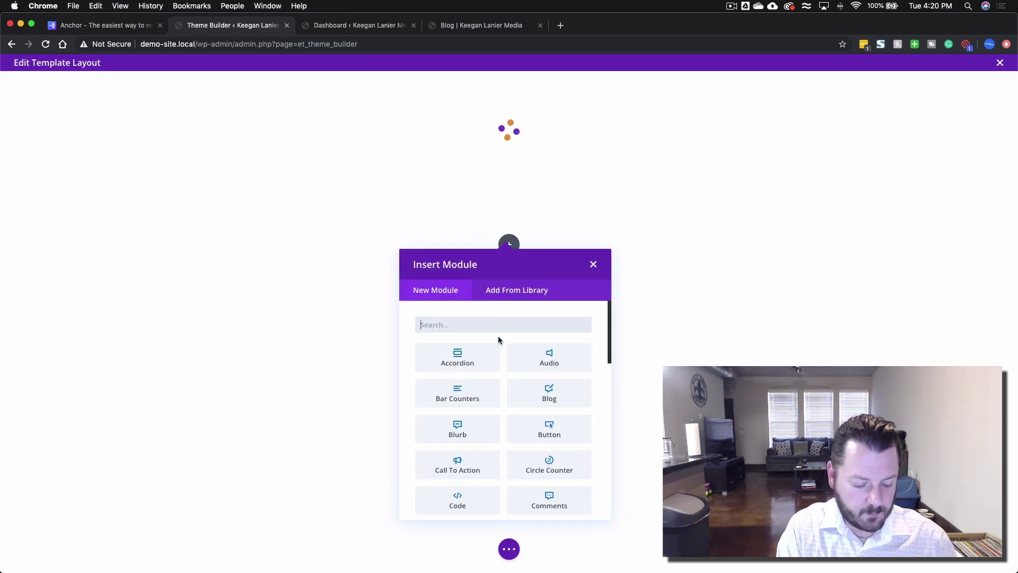
type("text")
left_click(468, 355)
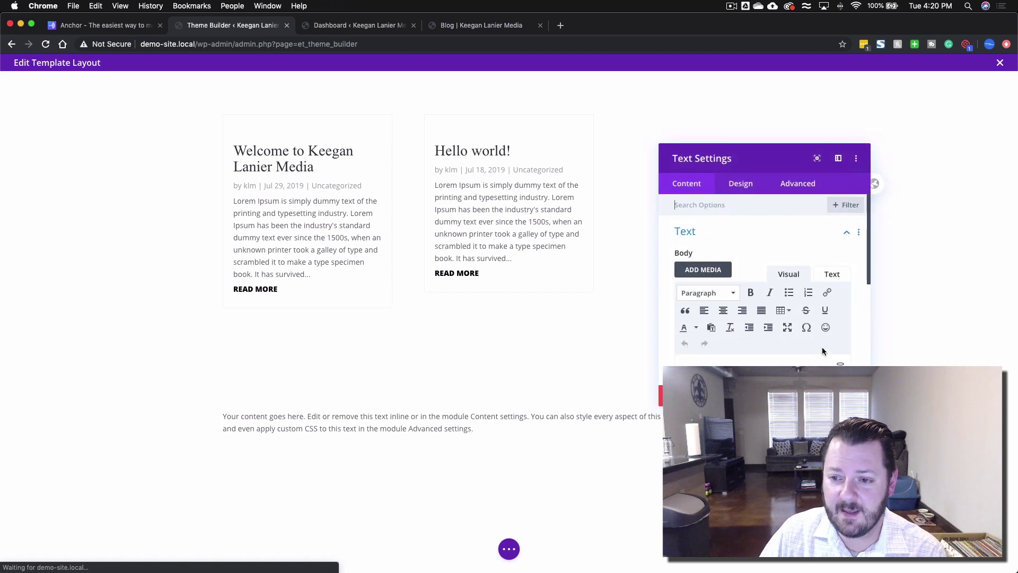
- Link the Text module's body to the dynamic Post/Archive Title
scroll(823, 348, "down", 2)
left_click(841, 321)
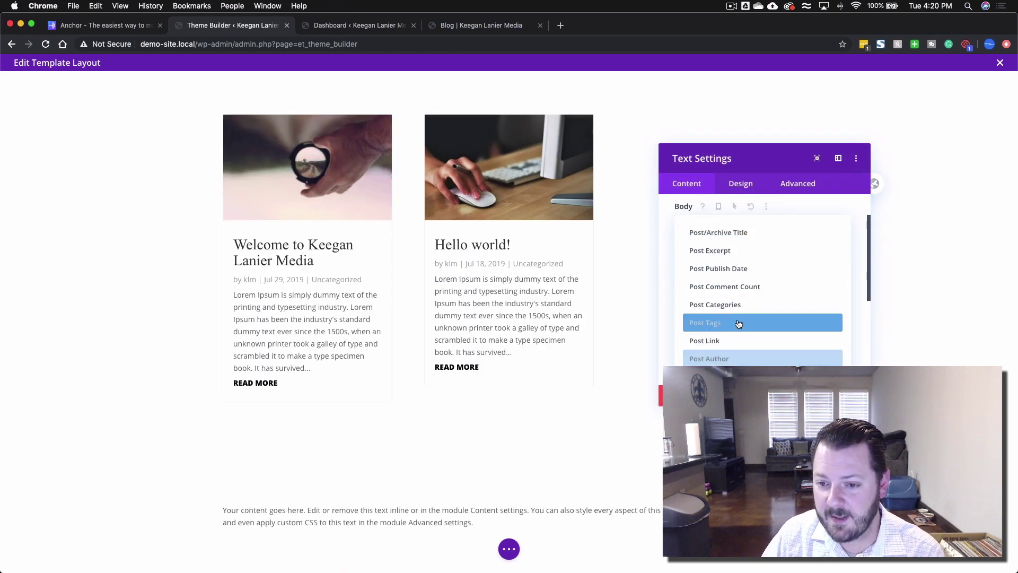
left_click(735, 235)
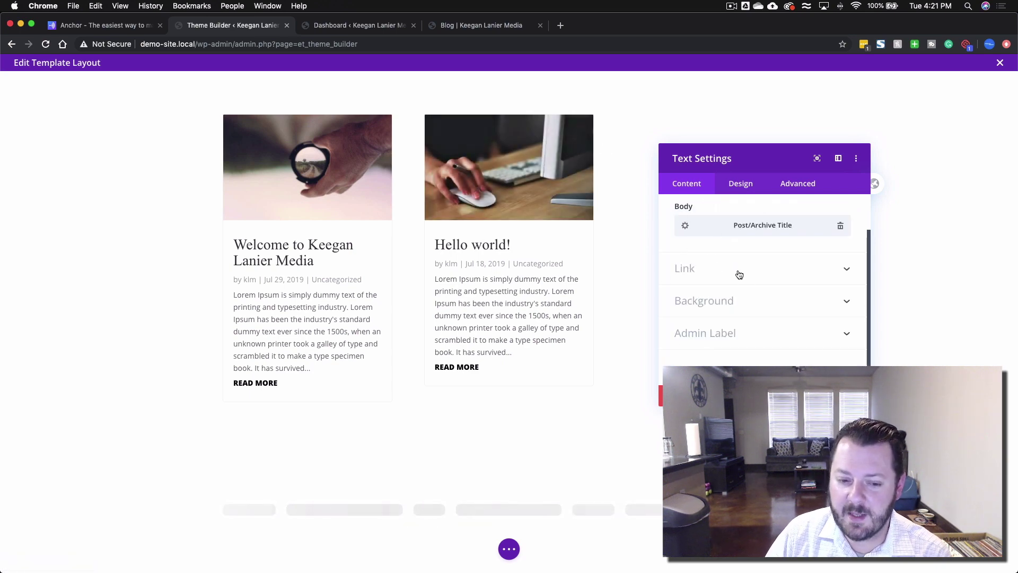
- Wrap the dynamic title in H1 tags, with <h1> before it and </h1> after it
left_click(683, 227)
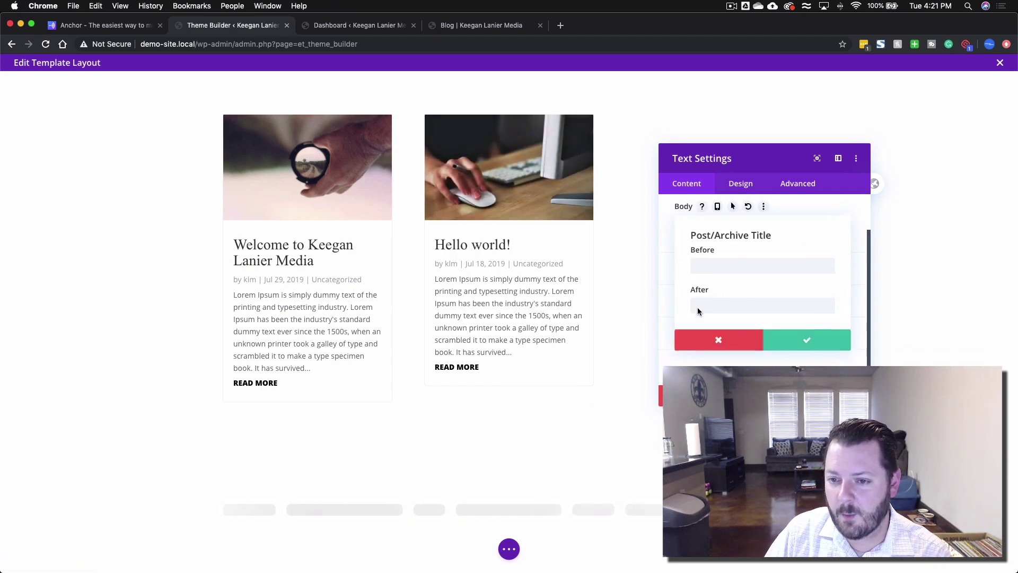
type("<h1>")
key("Tab")
type("<")
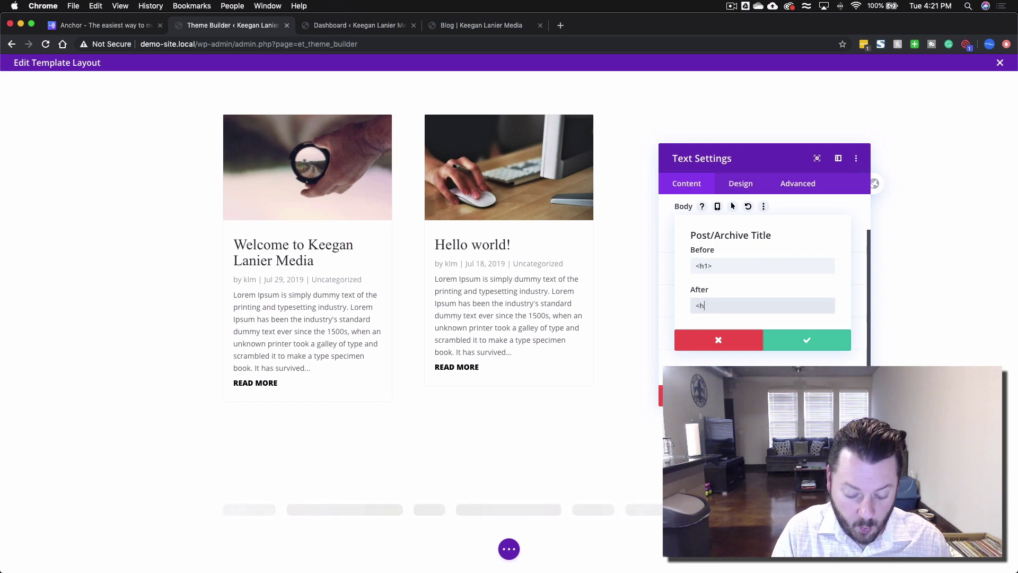
type("/h1>")
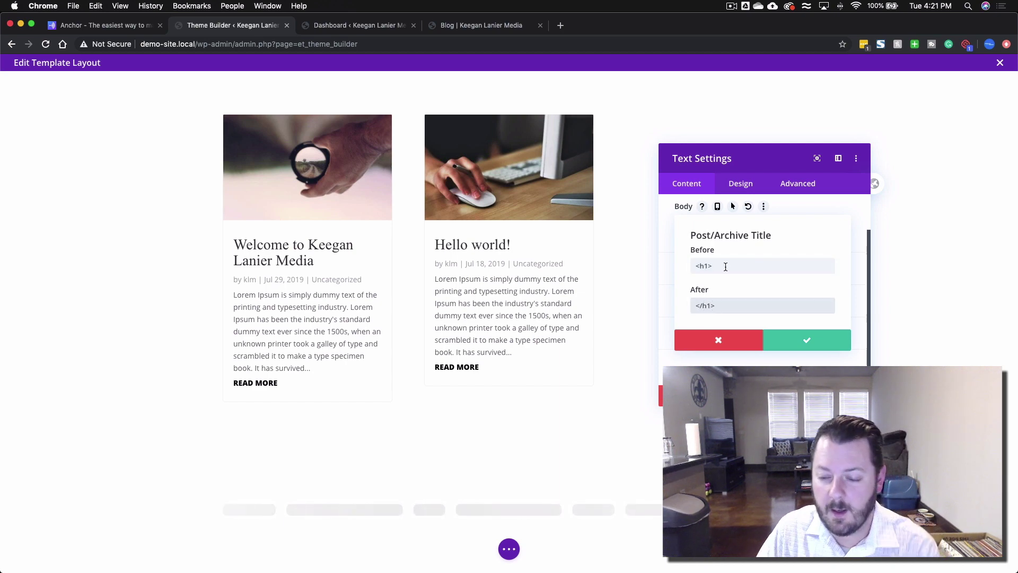
left_click(792, 334)
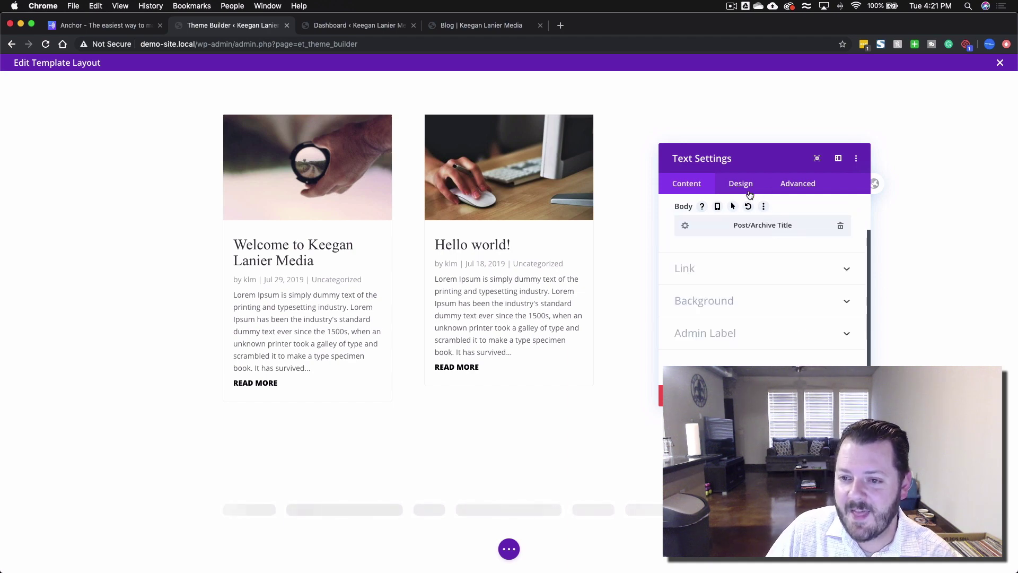
- Style the module's H1 heading text with a size of about 41px and a Bold font weight
left_click(741, 184)
left_click(692, 265)
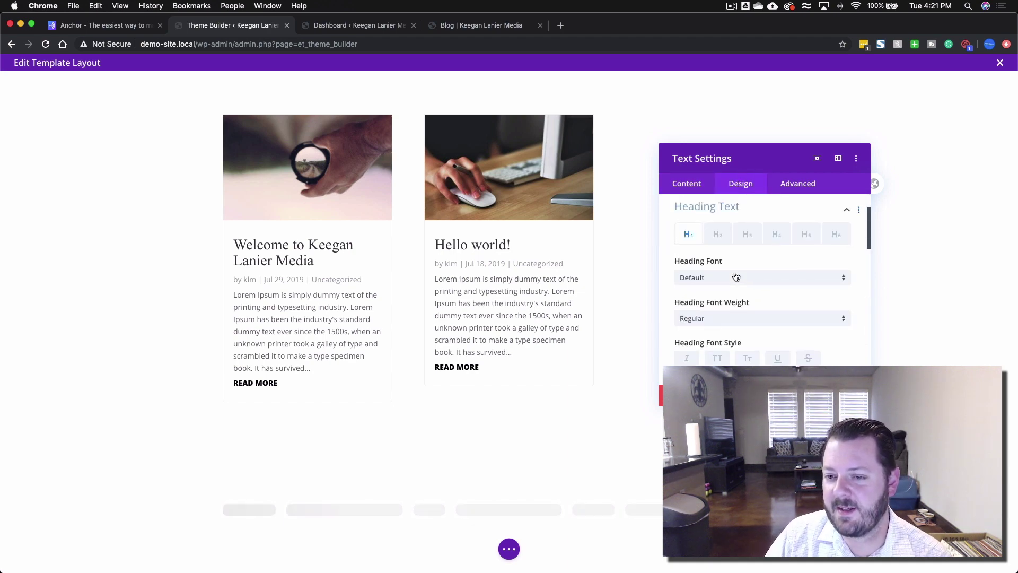
scroll(737, 281, "down", 3)
scroll(749, 296, "down", 3)
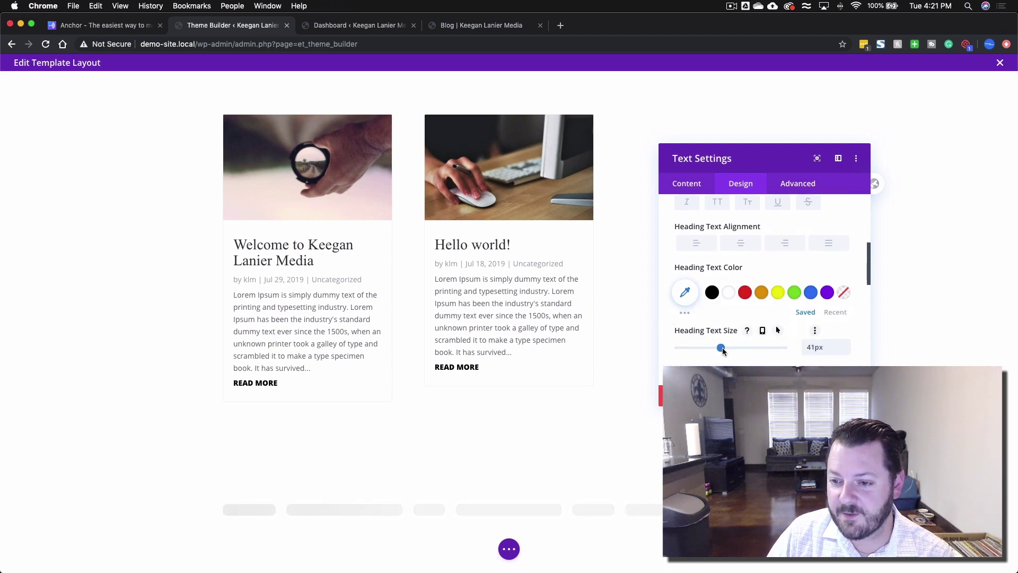
scroll(740, 311, "up", 6)
scroll(740, 314, "down", 1)
left_click(714, 334)
scroll(731, 234, "up", 2)
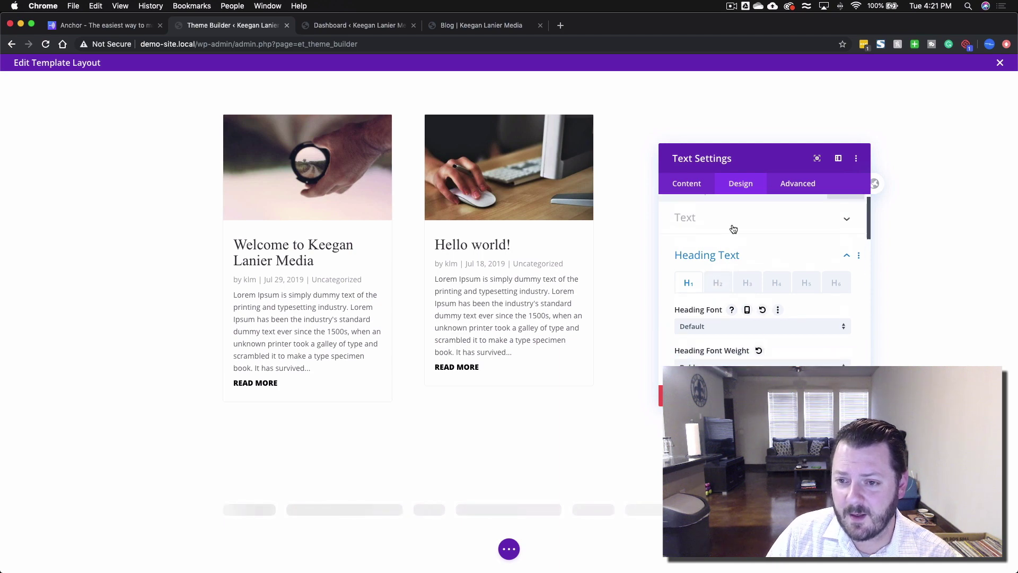
- Center the Text module's text alignment
left_click(722, 267)
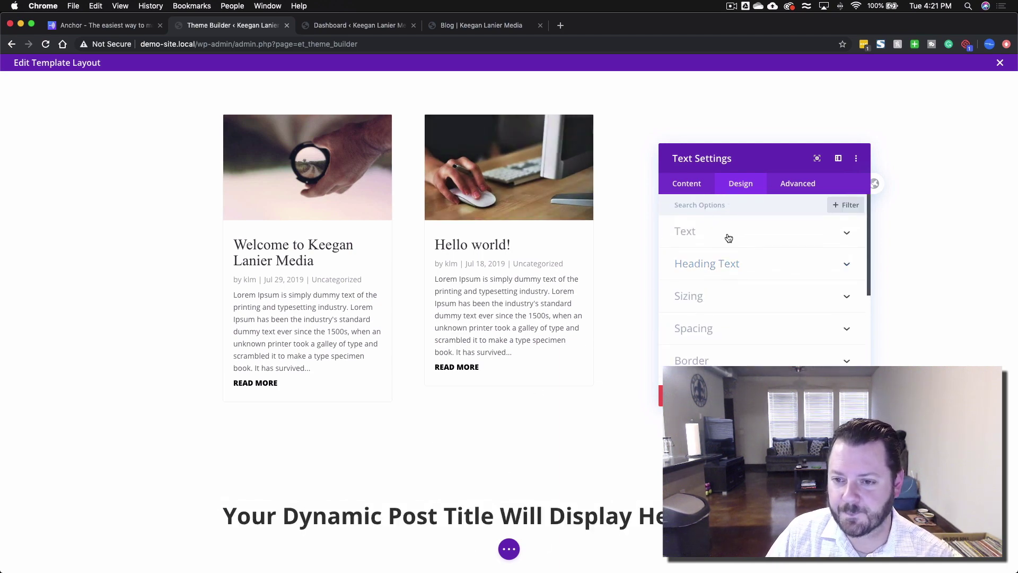
left_click(711, 292)
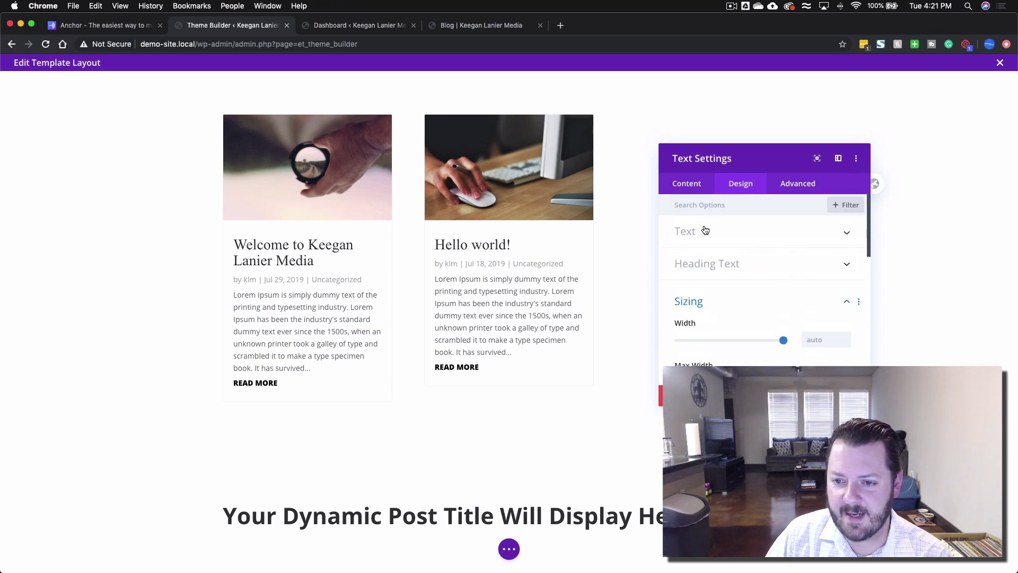
left_click(705, 230)
scroll(766, 291, "down", 10)
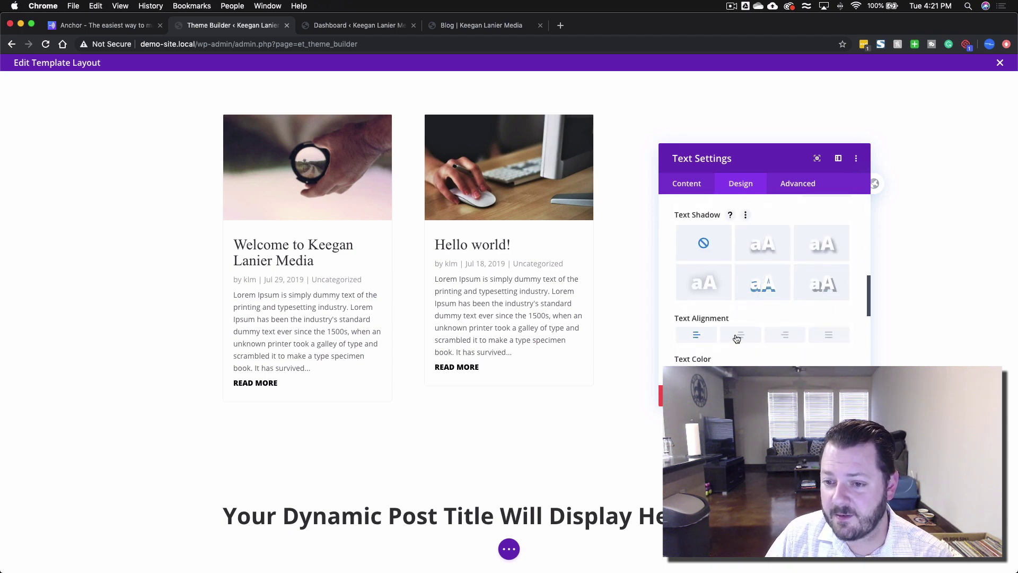
left_click(737, 337)
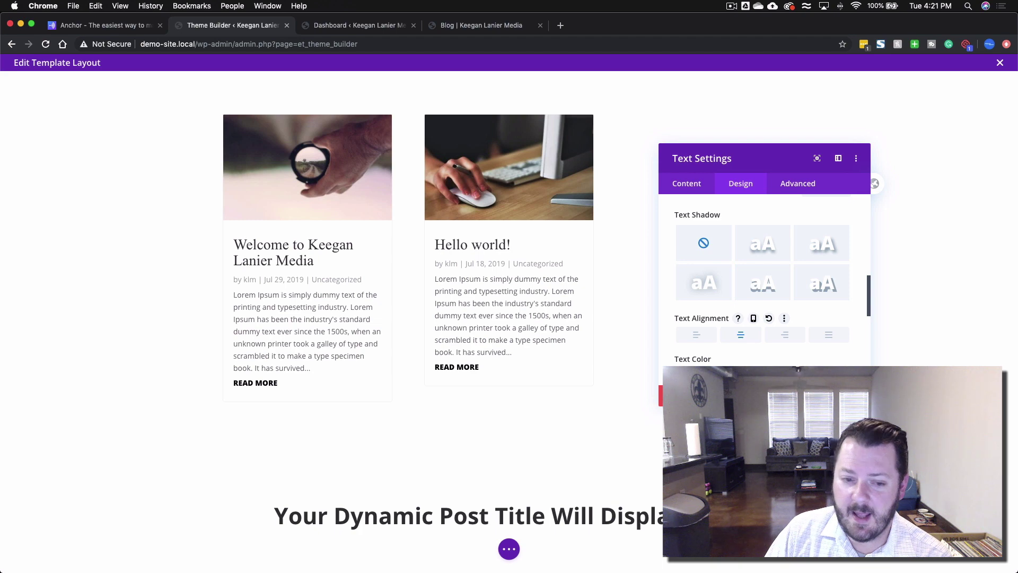
- Save the Text module's settings and move its section above the Blog module's section
left_click(844, 396)
left_click_drag(12, 472, 101, 84)
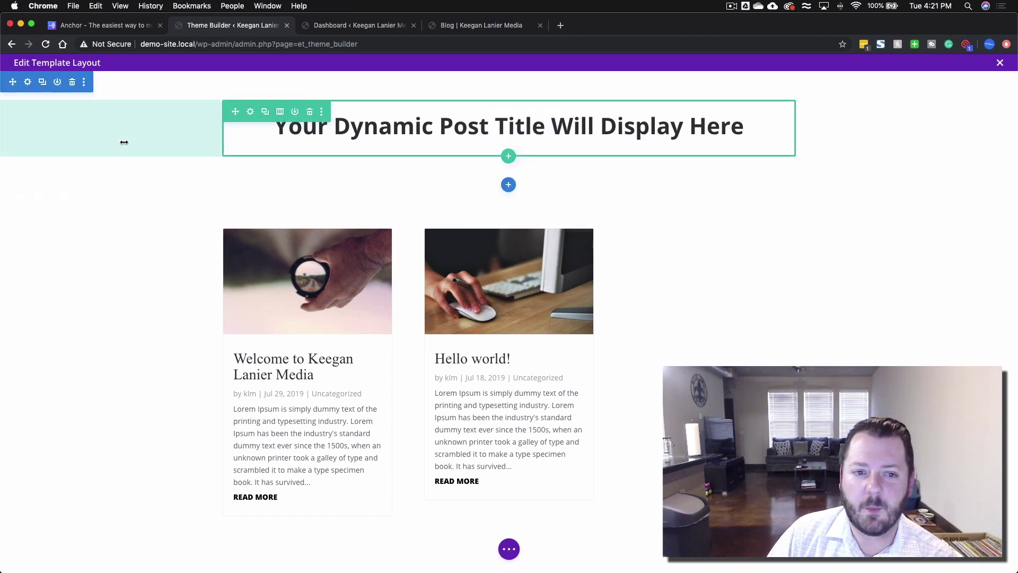
- Give the title section a bottom border with a width of 1px
left_click(28, 82)
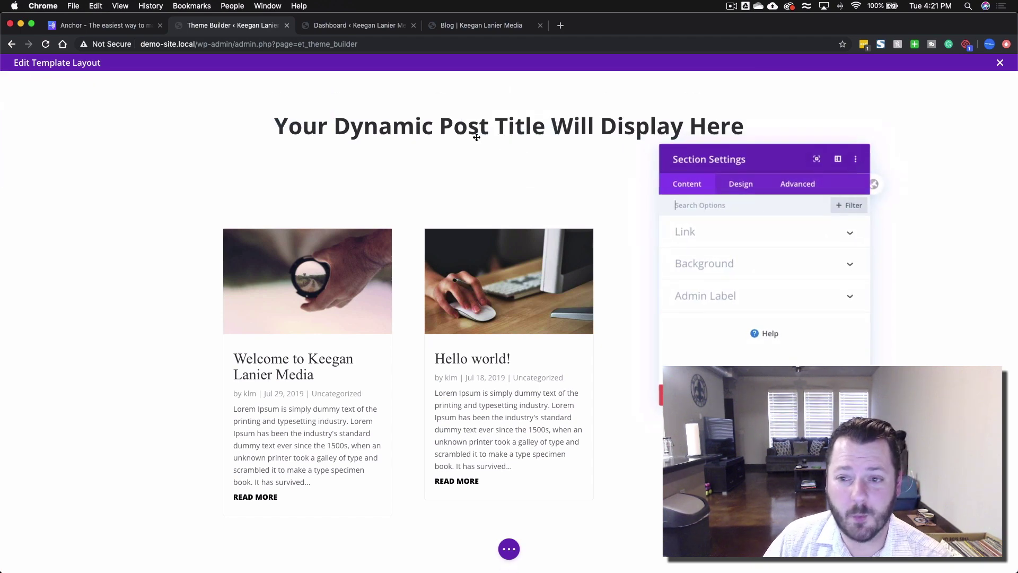
left_click(745, 183)
scroll(706, 328, "down", 2)
left_click(704, 315)
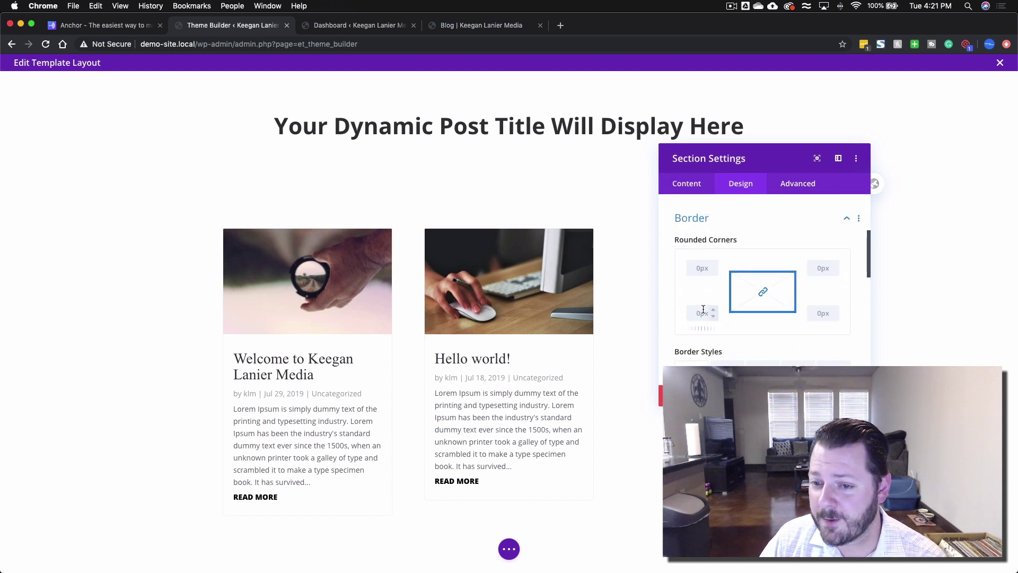
scroll(752, 344, "down", 5)
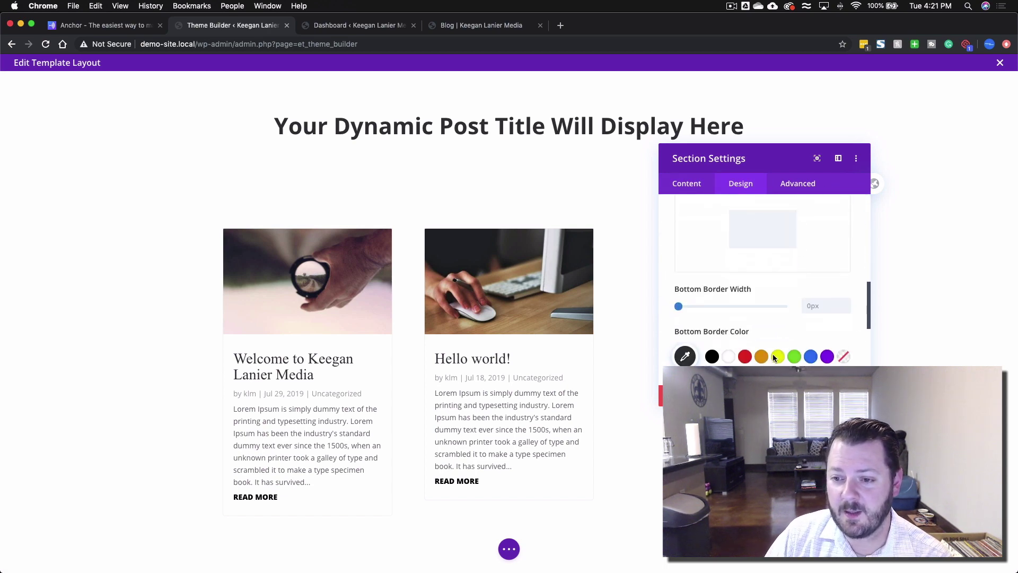
left_click(847, 295)
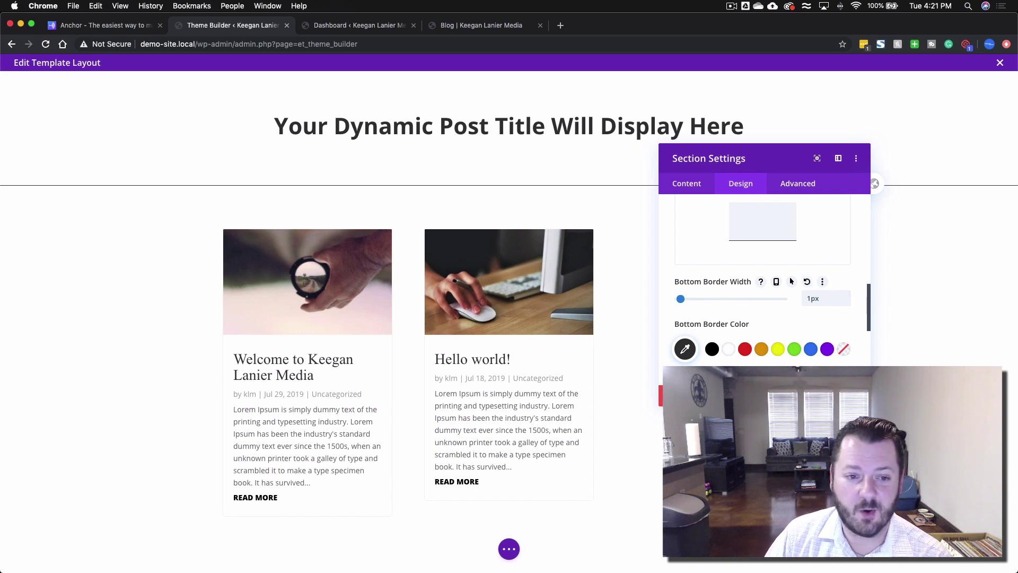
- Set the title section's bottom border color to rgba(51,51,51,0.13) and save the section's settings
scroll(745, 323, "down", 2)
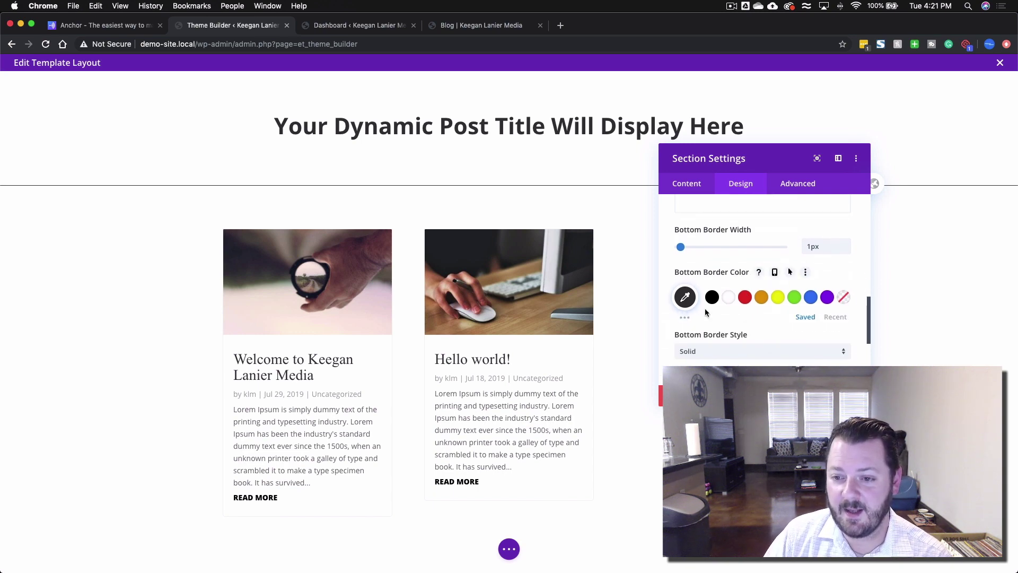
left_click(685, 298)
left_click(838, 359)
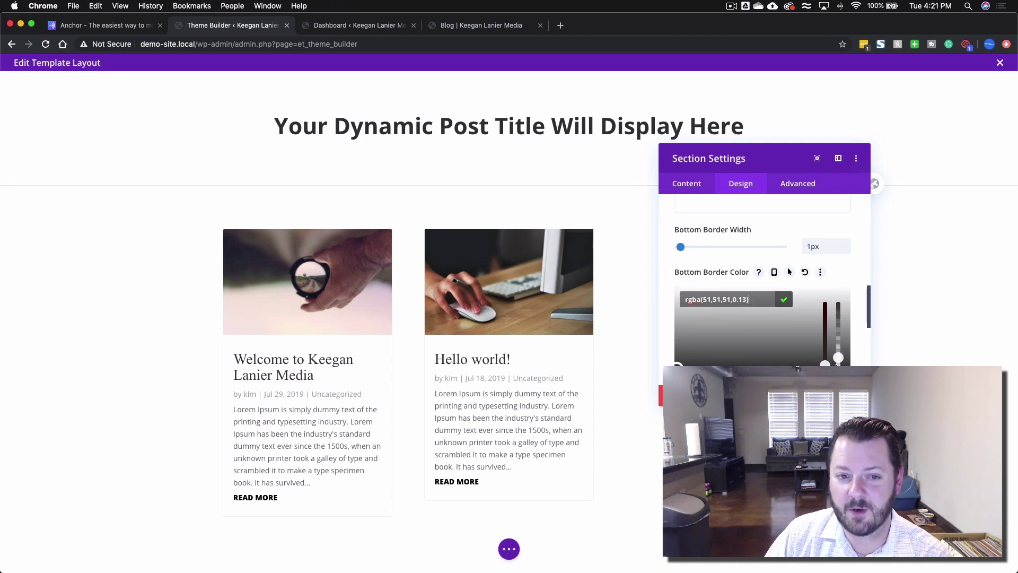
left_click(844, 395)
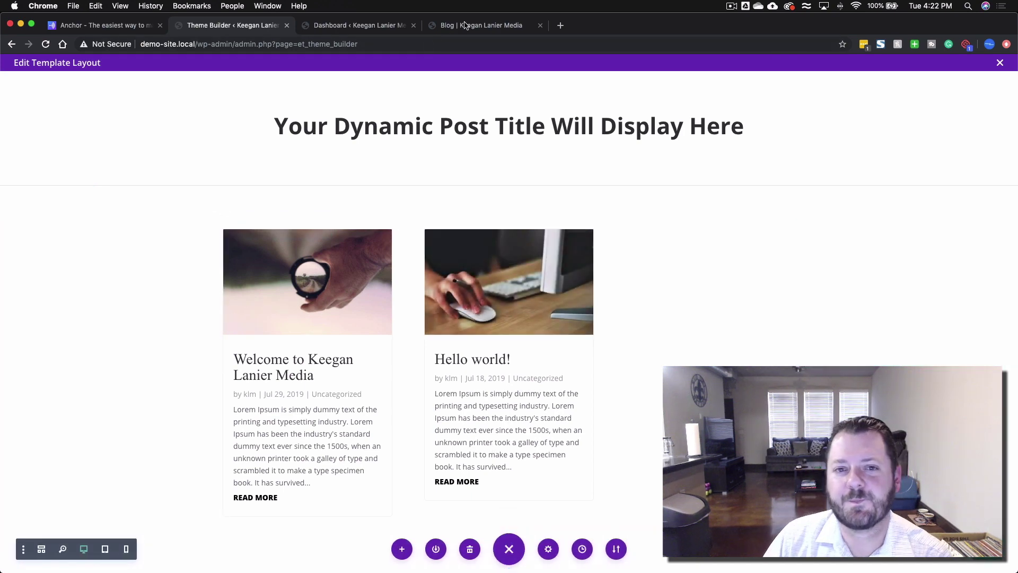
- Reload the live Blog page to check the title section, and return to the template layout editor
left_click(479, 26)
left_click(233, 25)
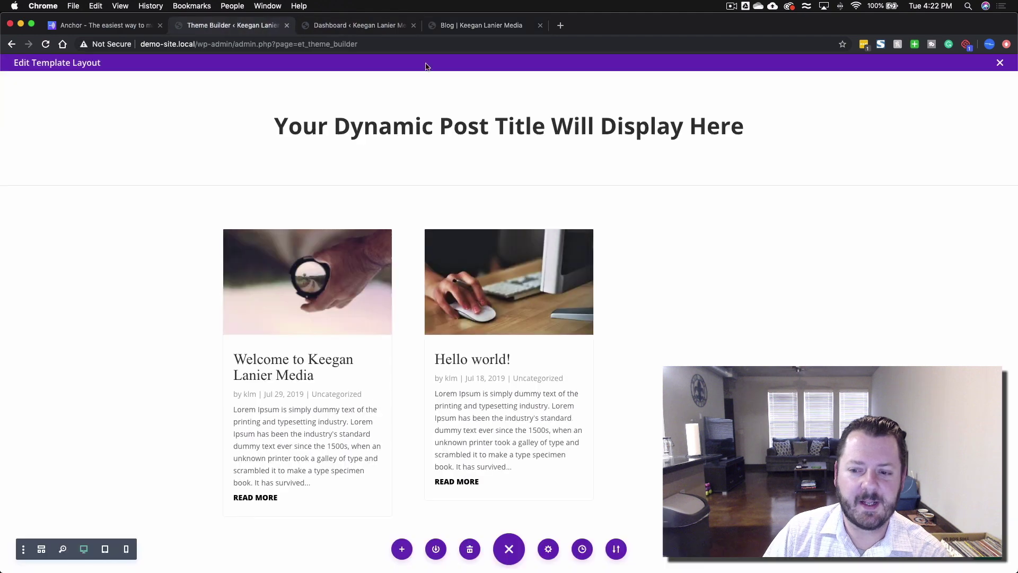
scroll(669, 349, "up", 1)
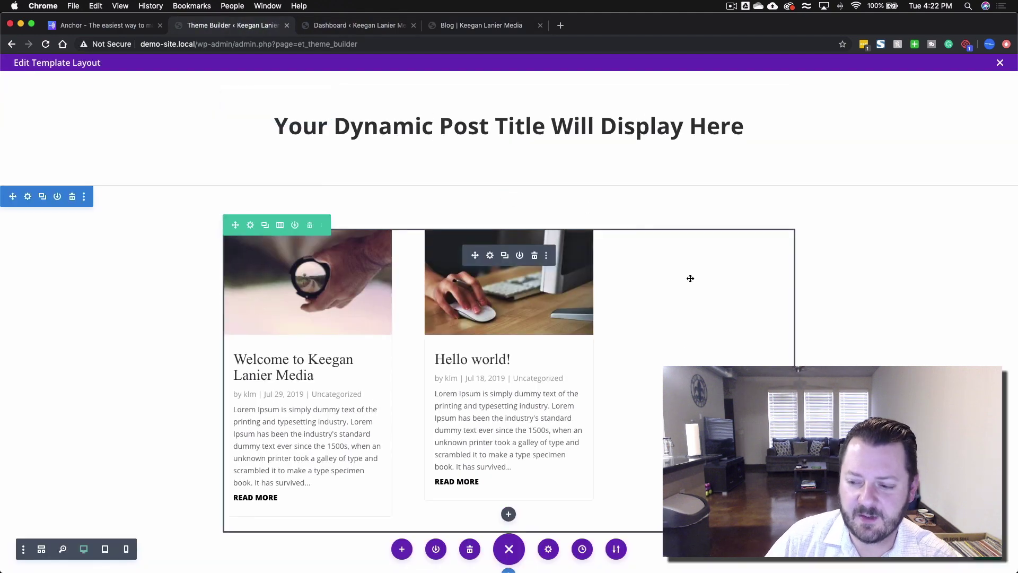
left_click(486, 25)
key("super+r")
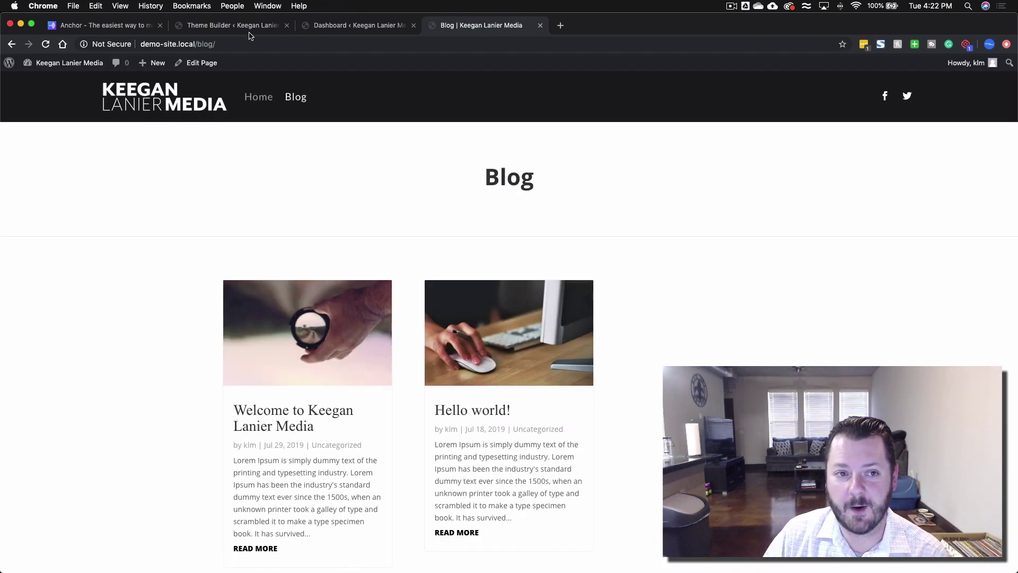
left_click(233, 25)
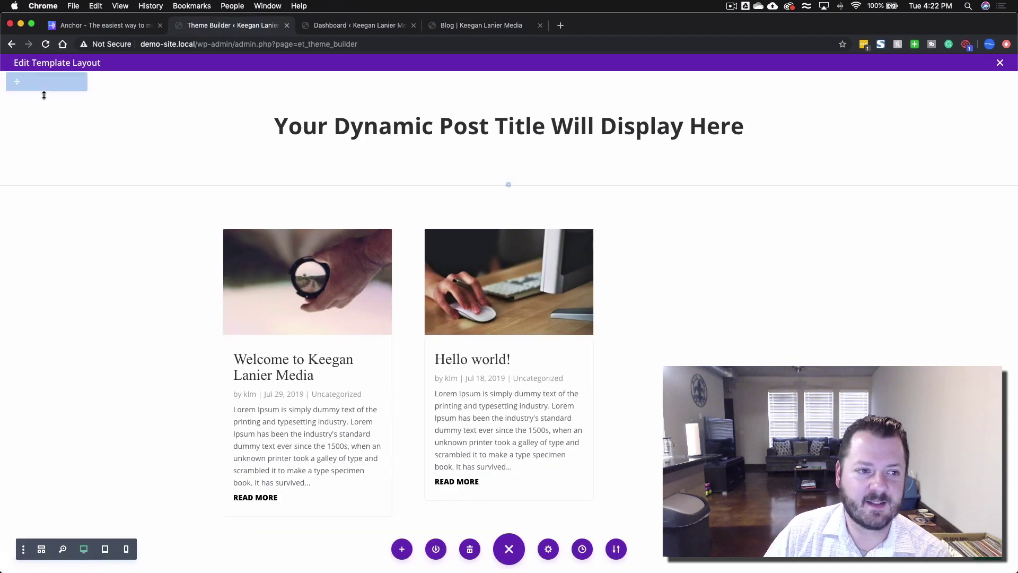
- Set the title section's top and bottom padding to 0px, save it and check the live Blog page
left_click(28, 83)
left_click(740, 183)
left_click(722, 329)
left_click(683, 299)
type("0")
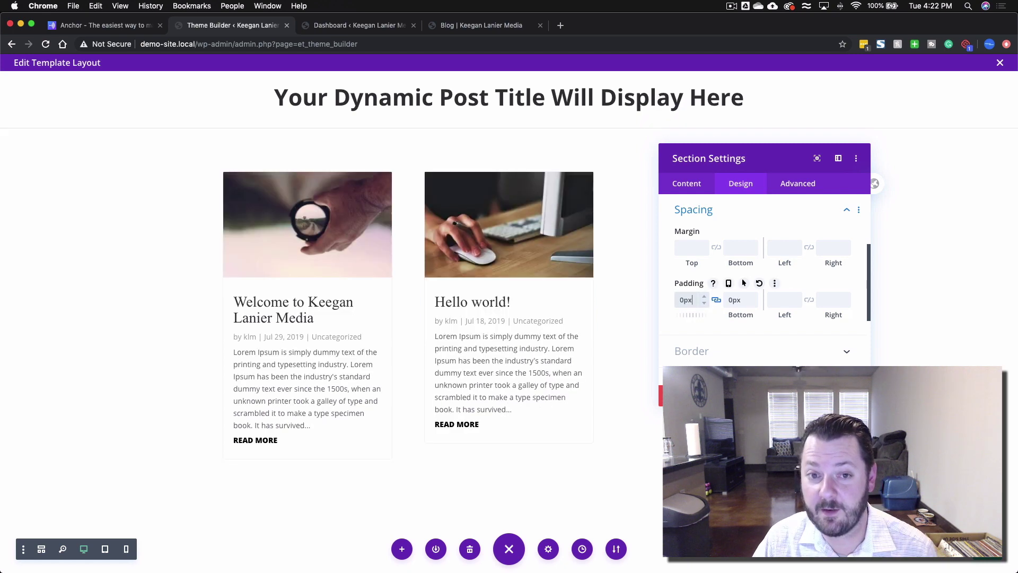
key("Return")
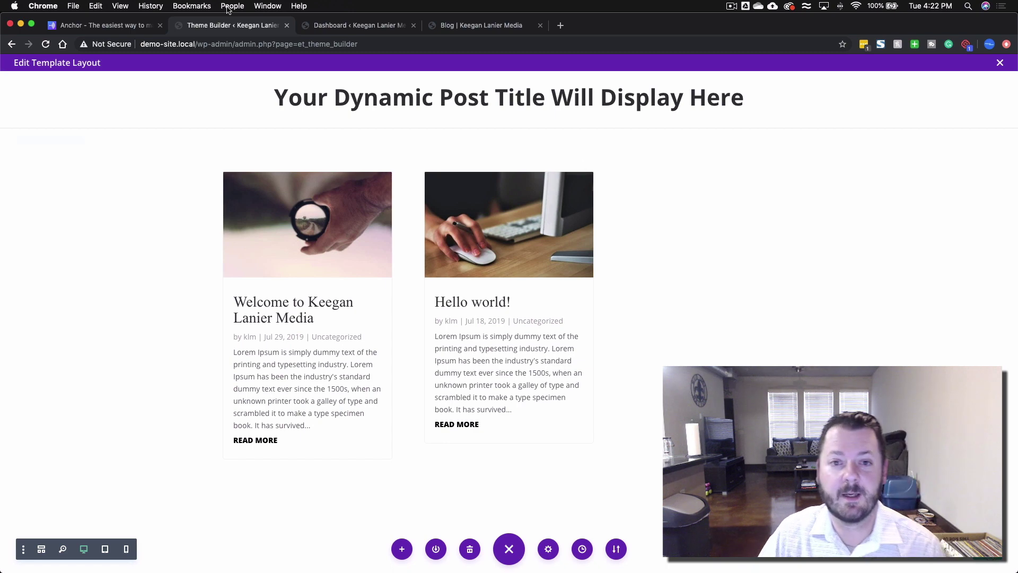
left_click(479, 29)
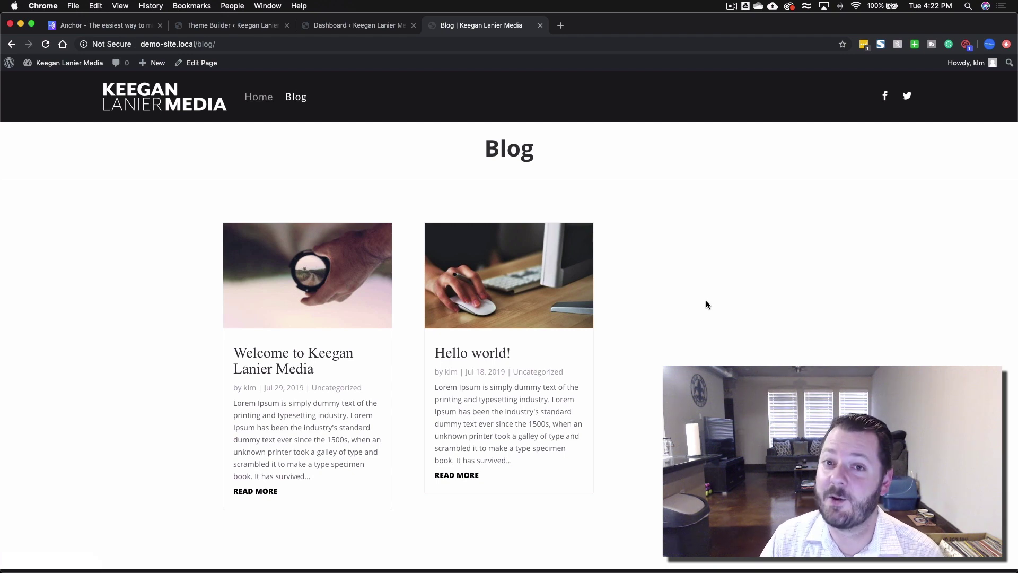
- Return to the Theme Builder overview, leave the Blog layout editor and rename the Blog template as Blog Grid
left_click(206, 26)
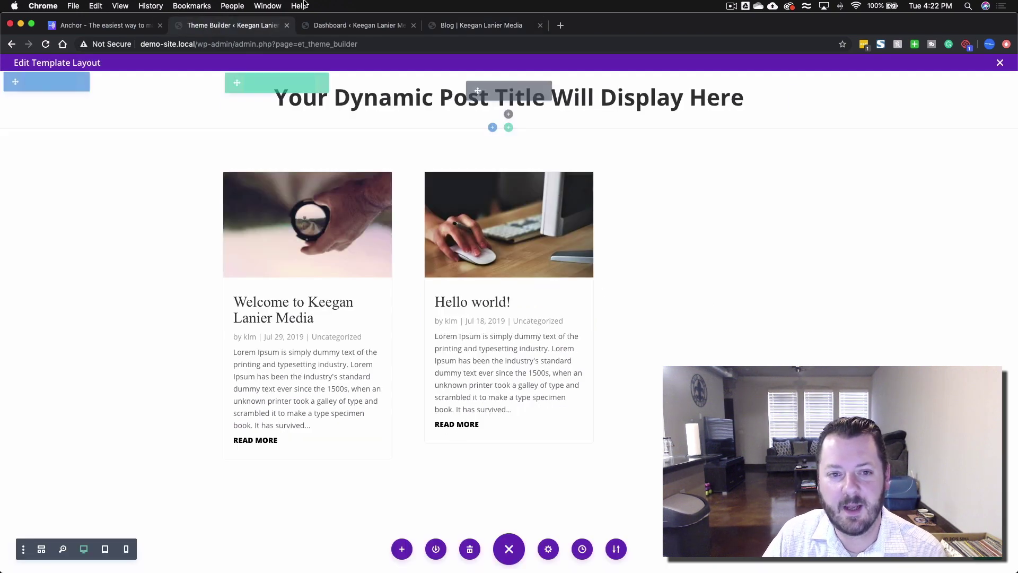
left_click(1001, 63)
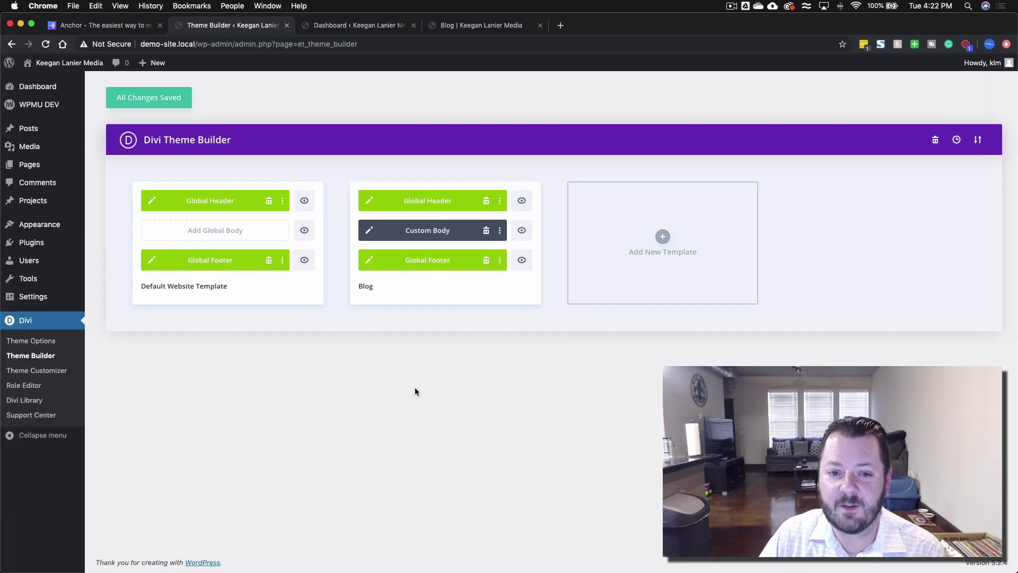
left_click(369, 287)
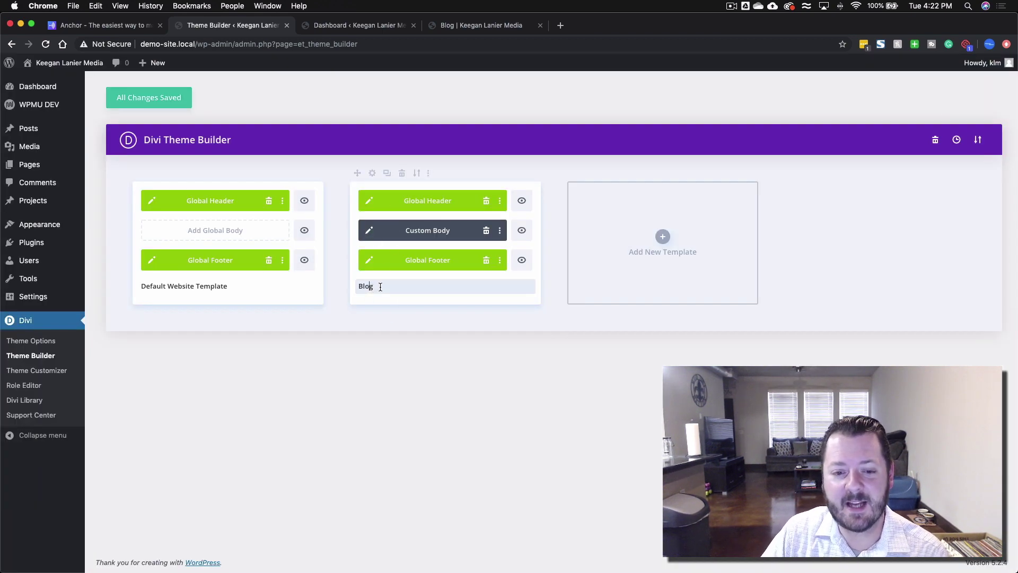
key("Return")
- Create a new template assigned to All Posts and start building its custom body from scratch
left_click(662, 236)
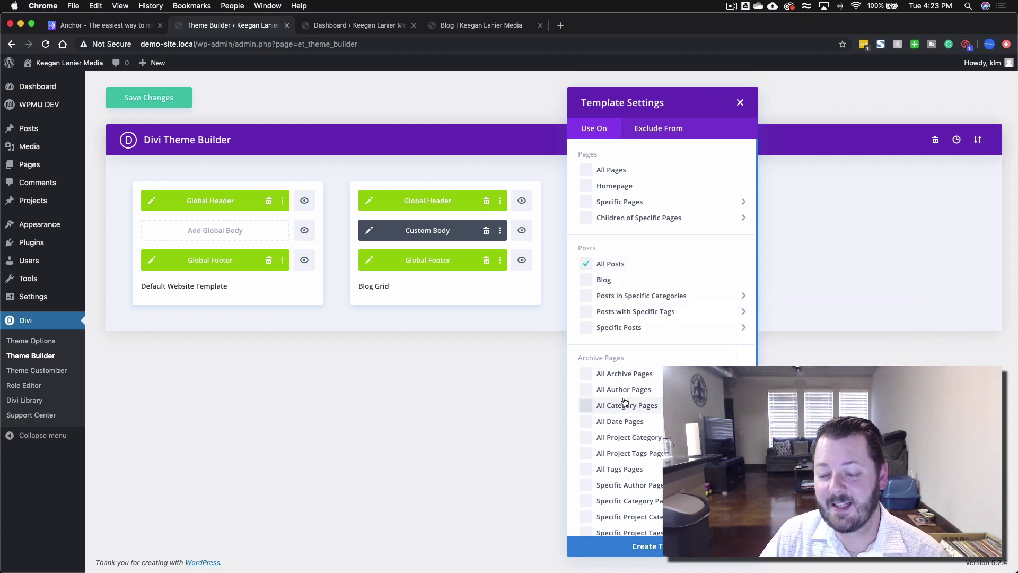
left_click(643, 546)
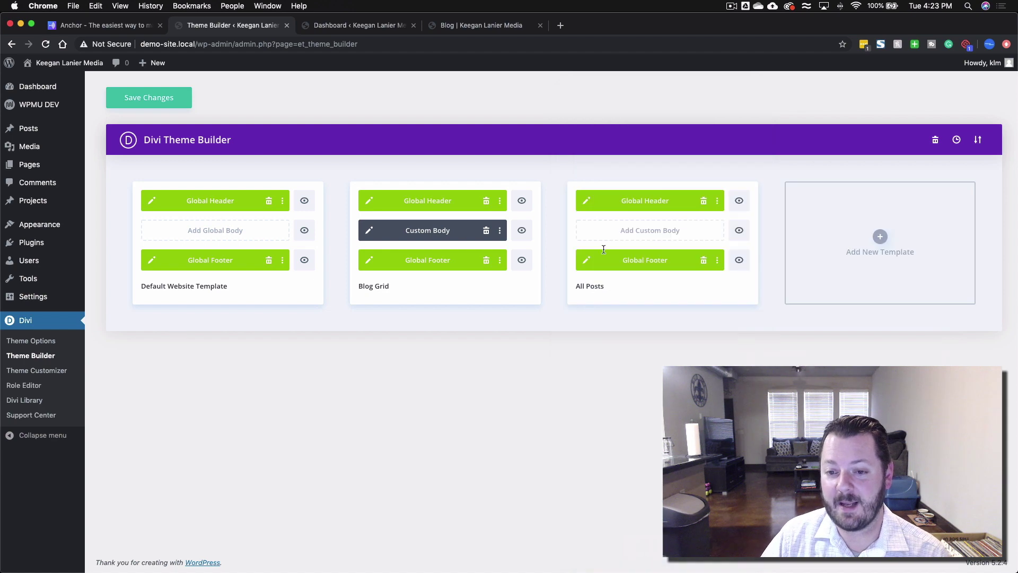
left_click(635, 232)
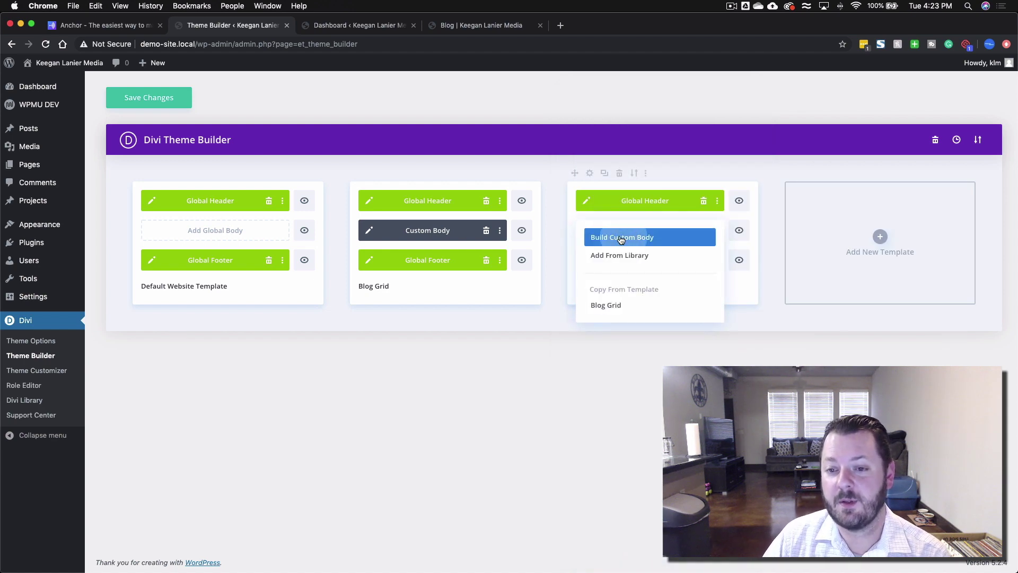
left_click(621, 238)
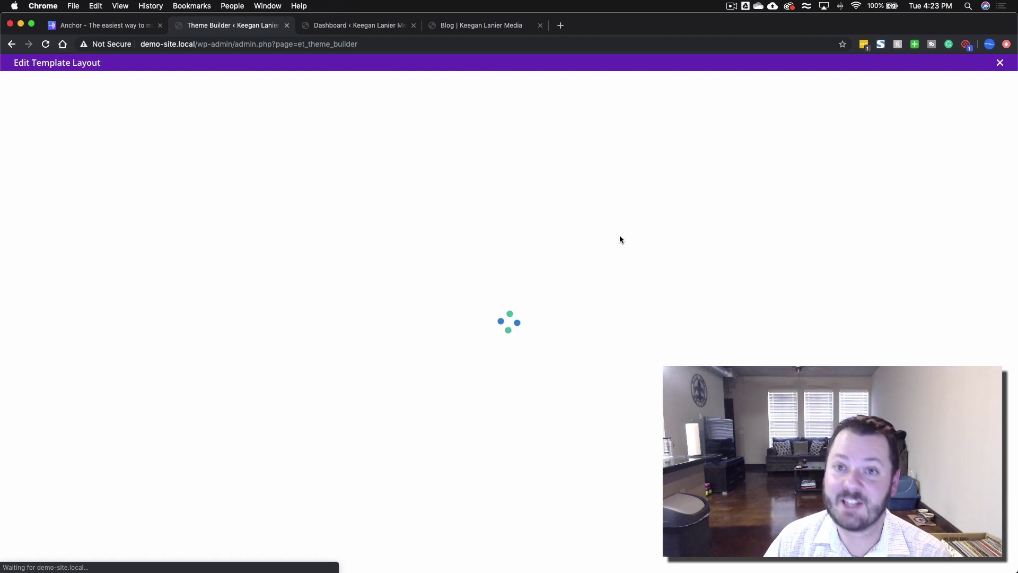
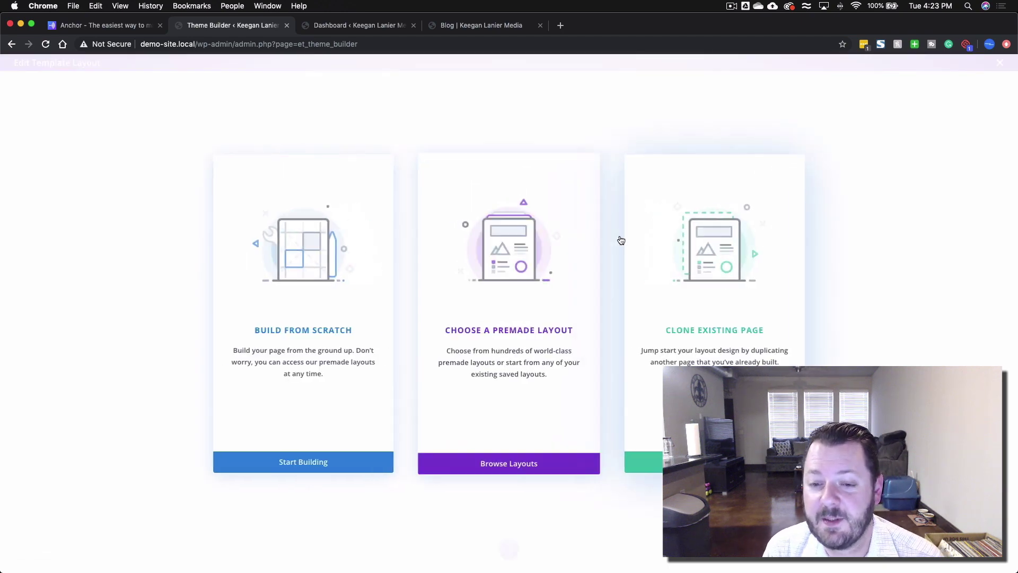
left_click(308, 263)
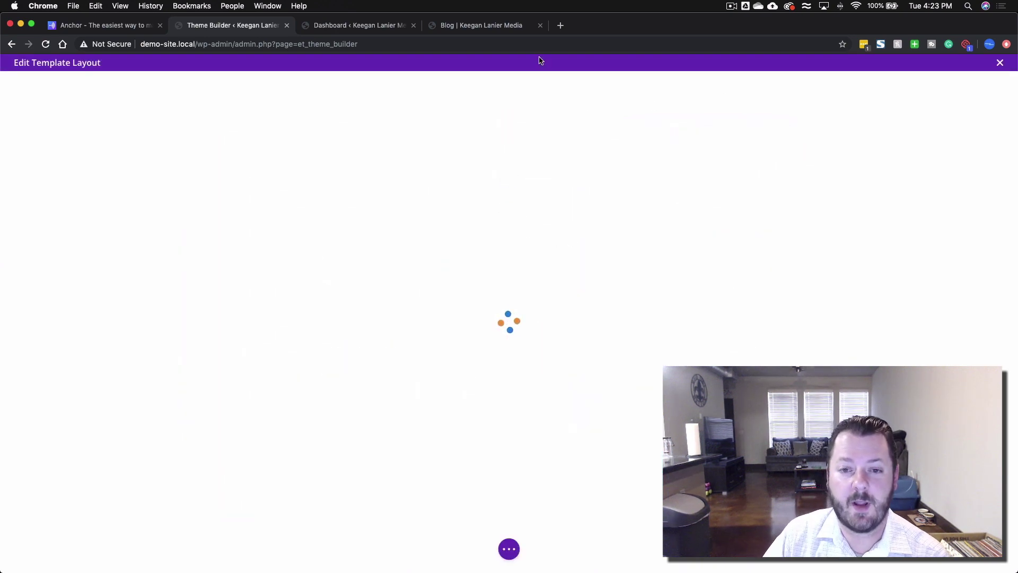
- Insert a Text module in the first section of the All Posts template body
left_click(453, 208)
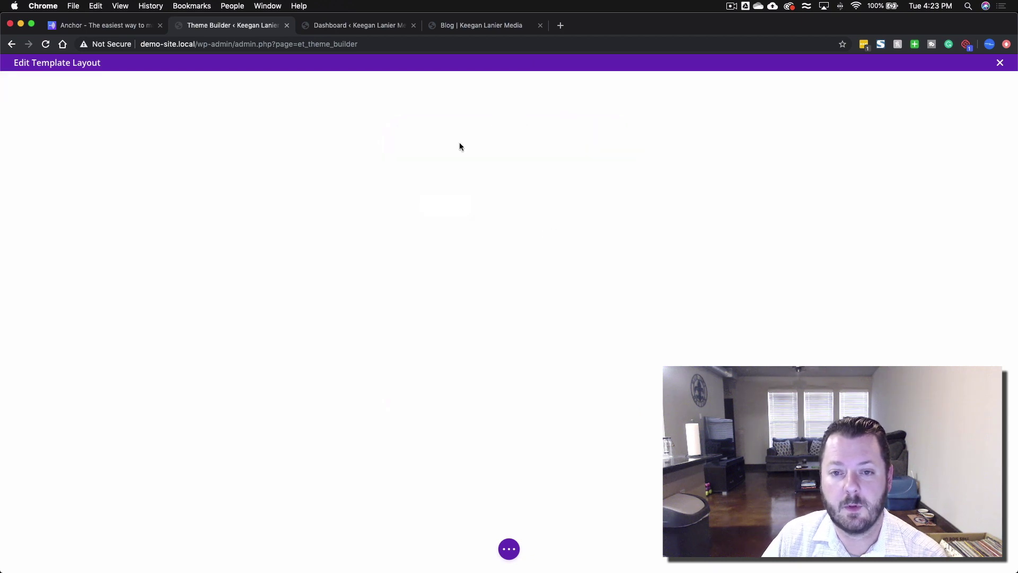
type("text")
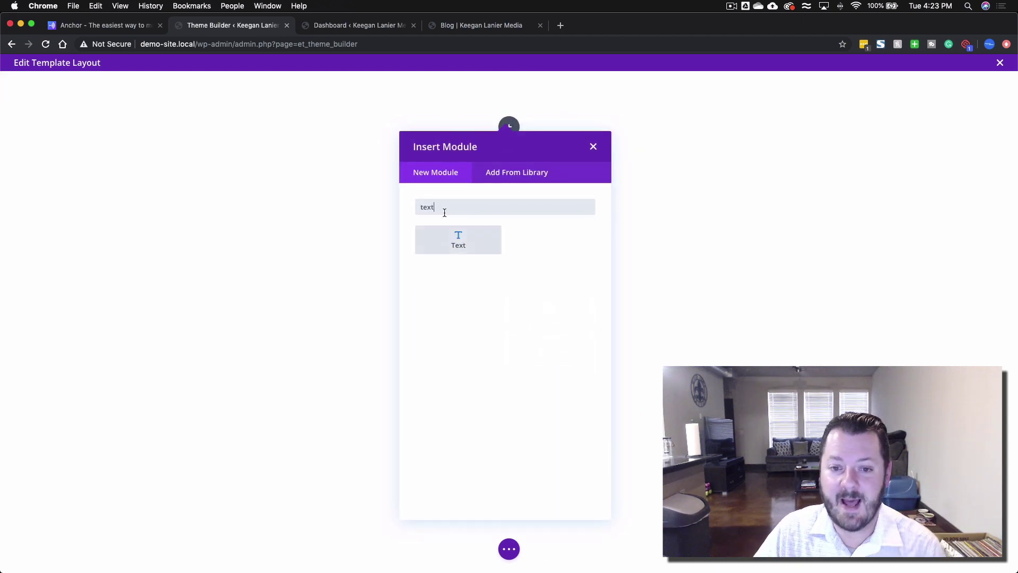
left_click(457, 242)
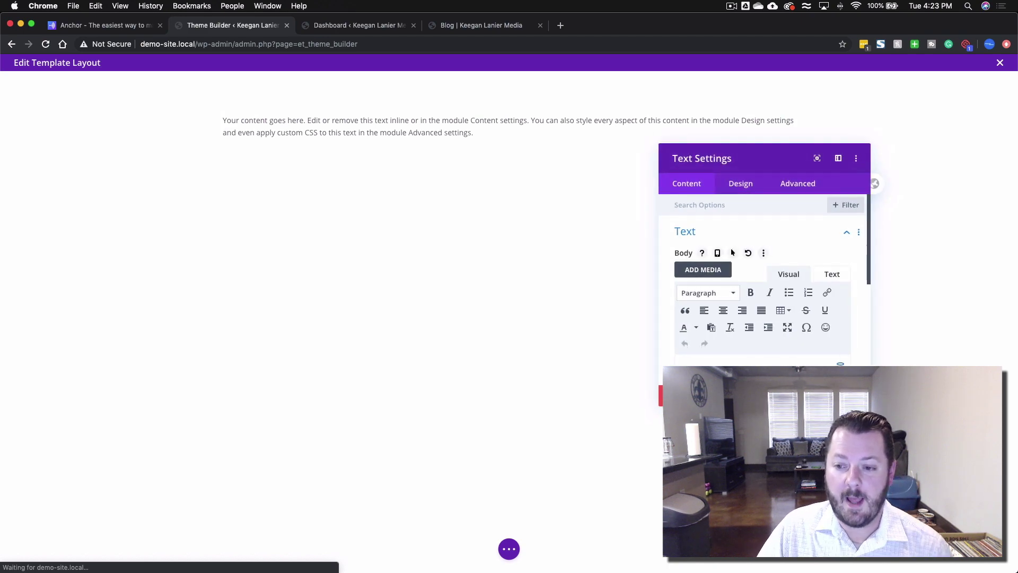
- Fill the Text module's body with the dynamic Post/Archive Title, with <h1> before it and </h1> after it
left_click(840, 366)
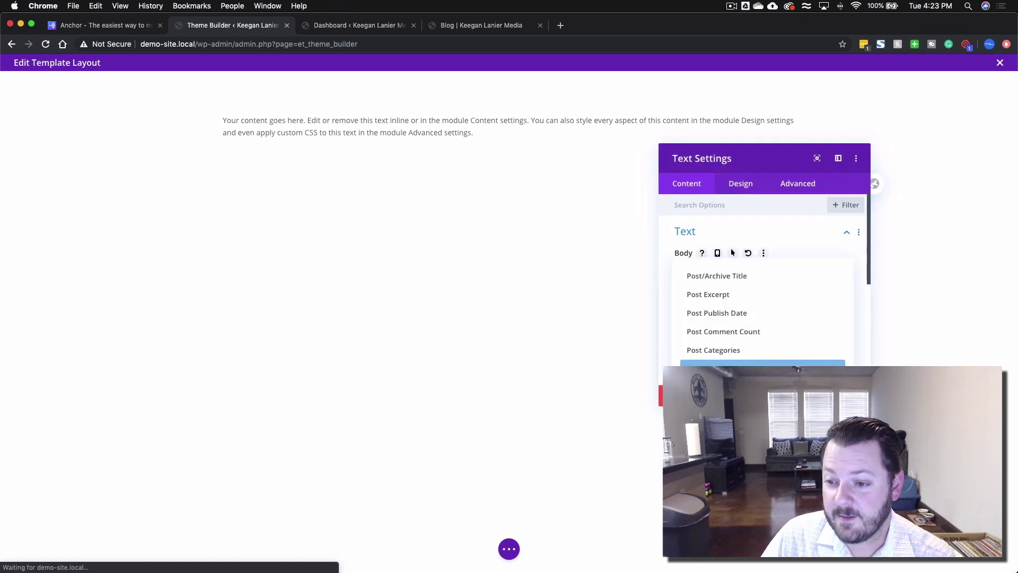
left_click(749, 277)
left_click(688, 273)
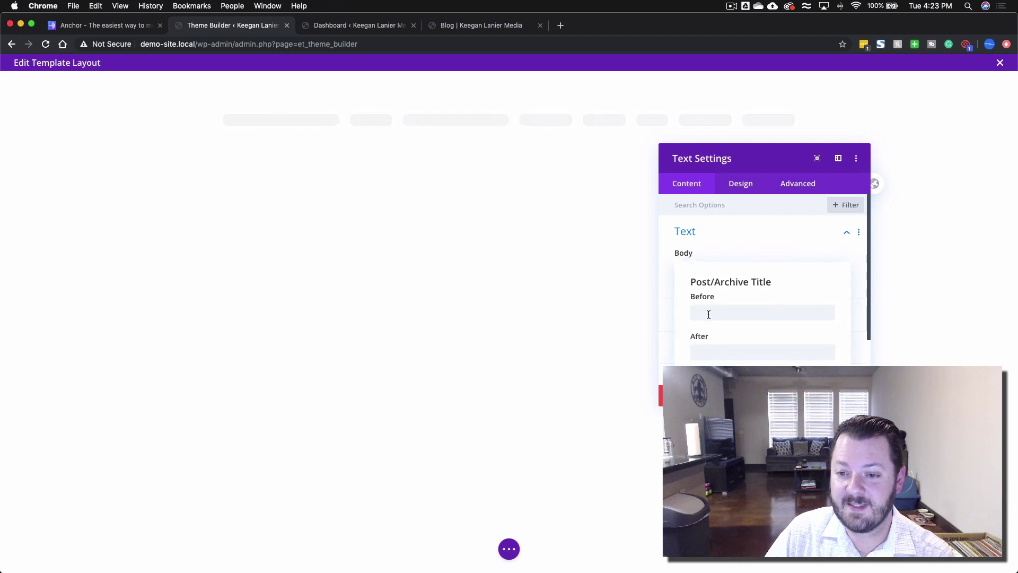
type("<h1>")
key("Tab")
type("</h1>")
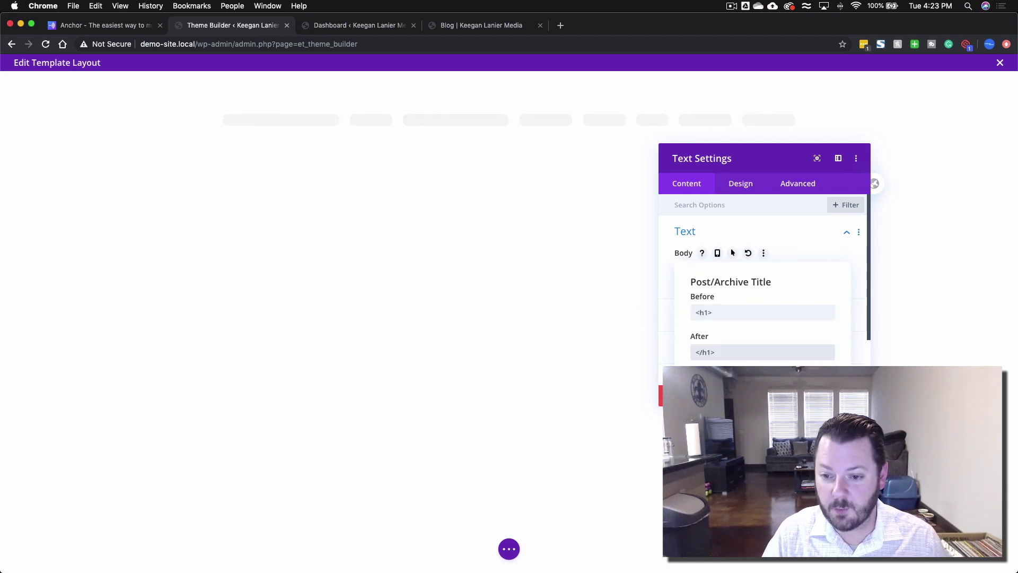
left_click(763, 244)
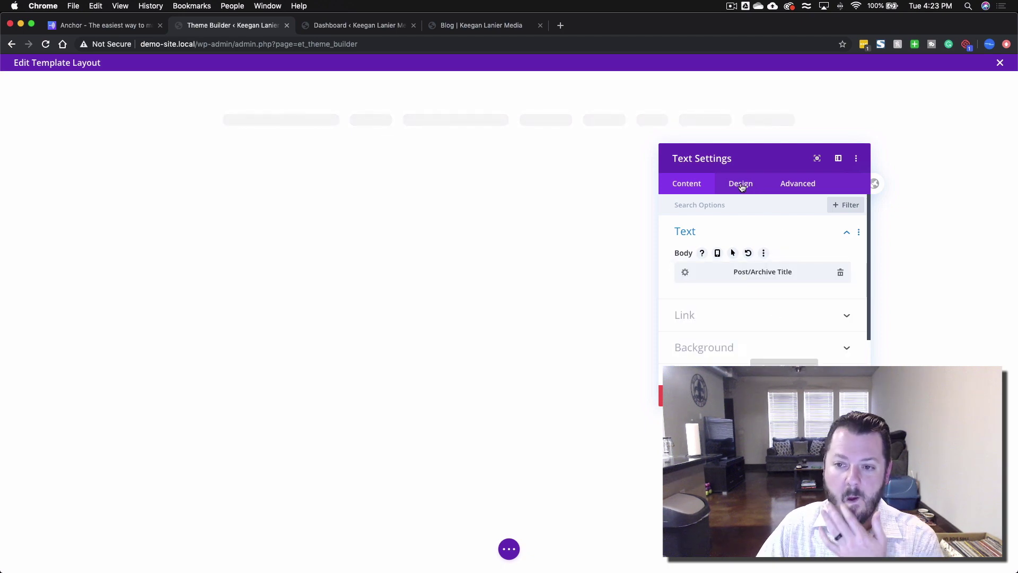
- Set the H1 heading font weight of the title Text module to Bold
left_click(741, 183)
left_click(732, 264)
scroll(750, 294, "down", 3)
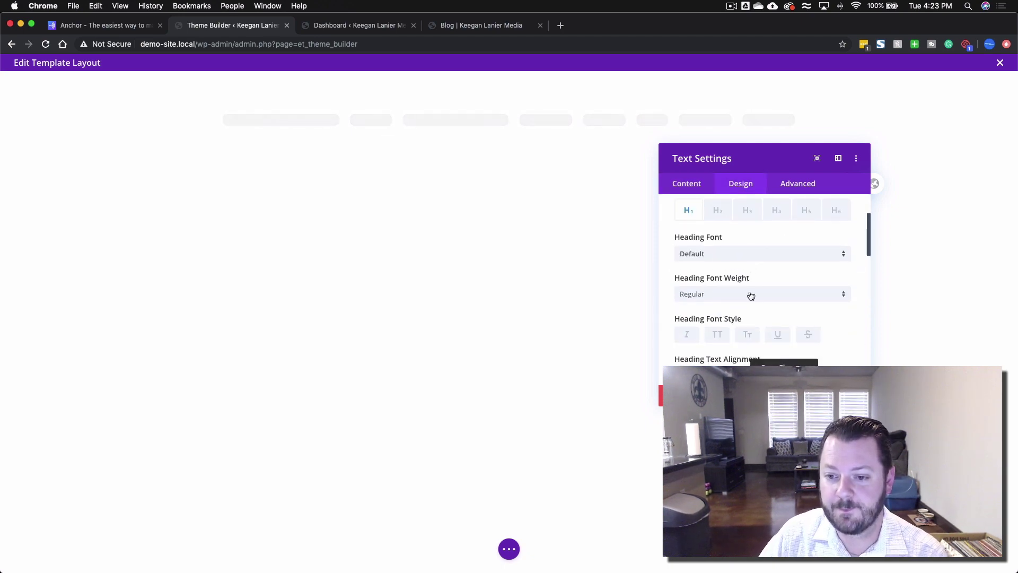
left_click(713, 247)
left_click(713, 309)
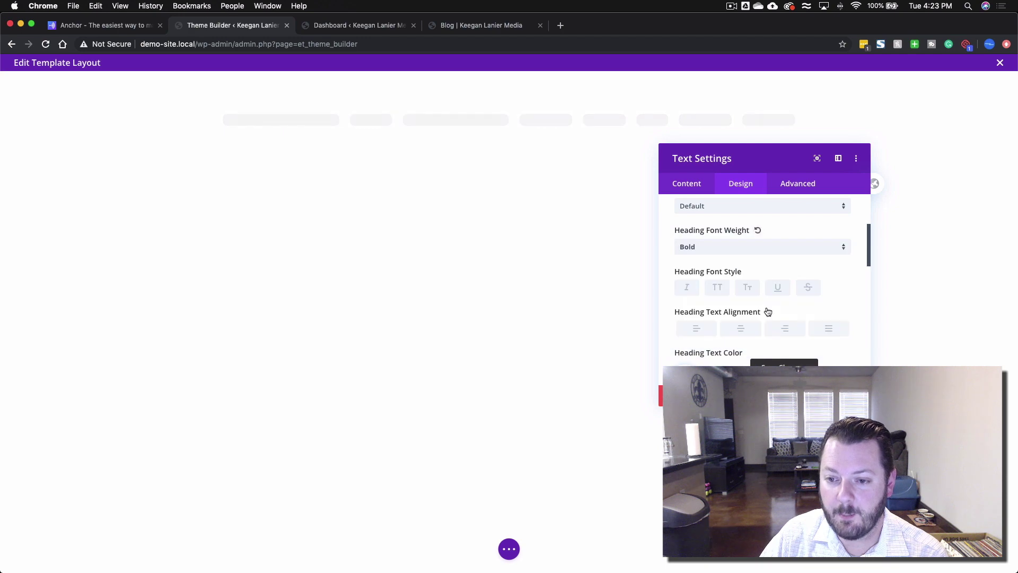
- Enlarge the title's H1 heading text and center-align the module's text
scroll(767, 311, "down", 3)
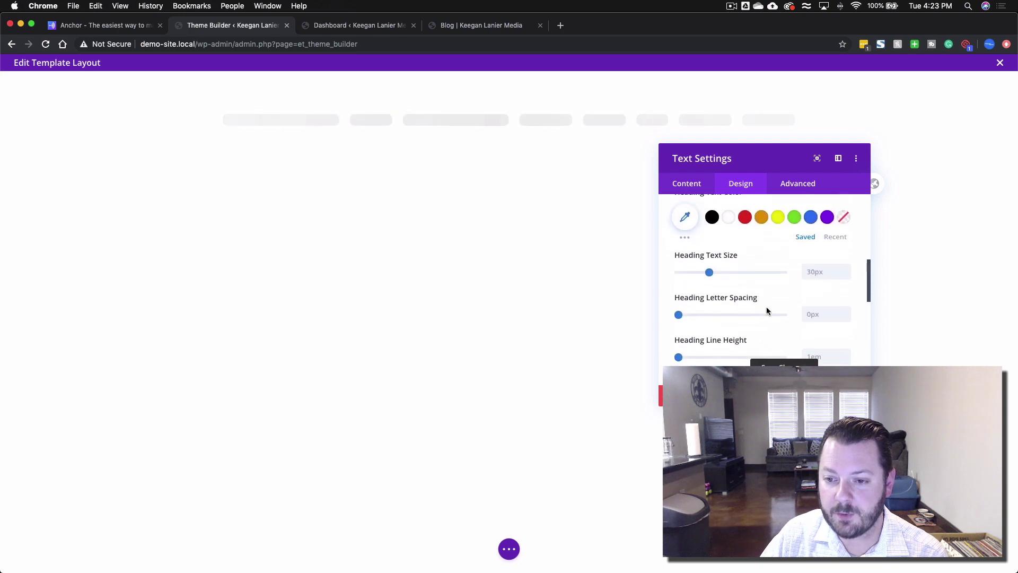
scroll(779, 271, "up", 10)
left_click(788, 273)
scroll(733, 288, "down", 3)
scroll(734, 308, "down", 3)
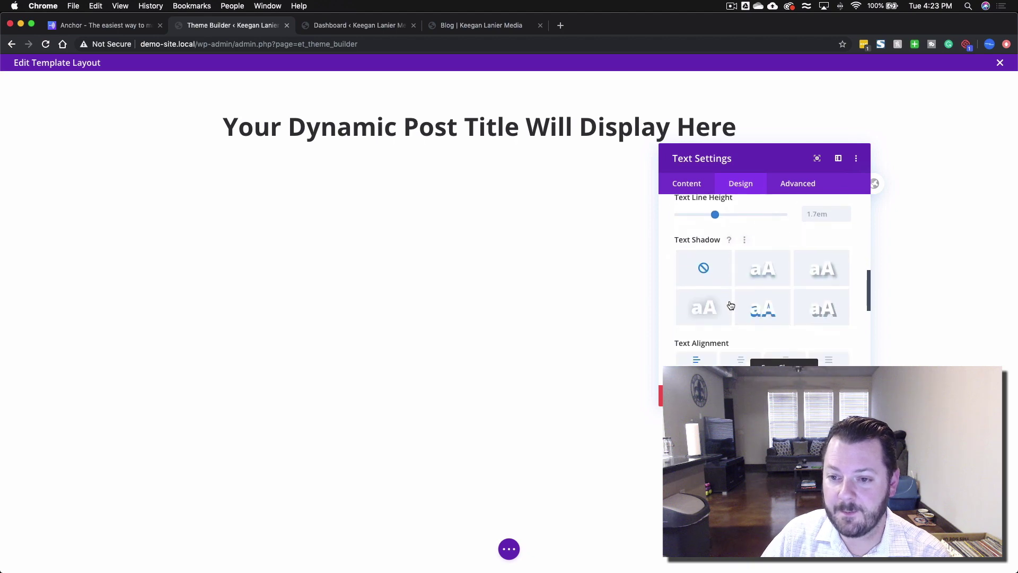
left_click(741, 360)
scroll(743, 227, "up", 6)
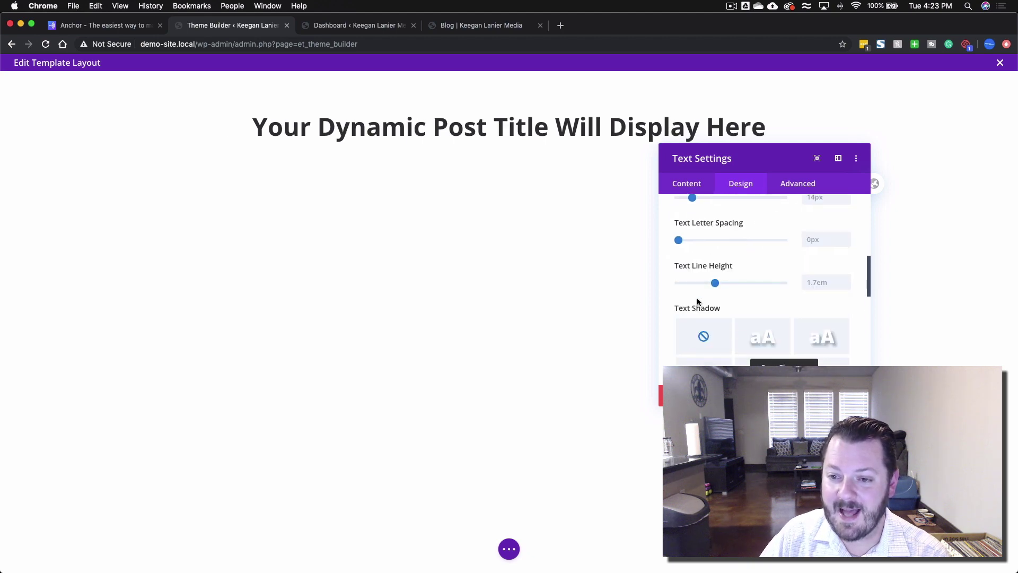
- Set the title Text module's top and bottom padding to 0px and save the module
left_click(708, 236)
scroll(752, 289, "down", 2)
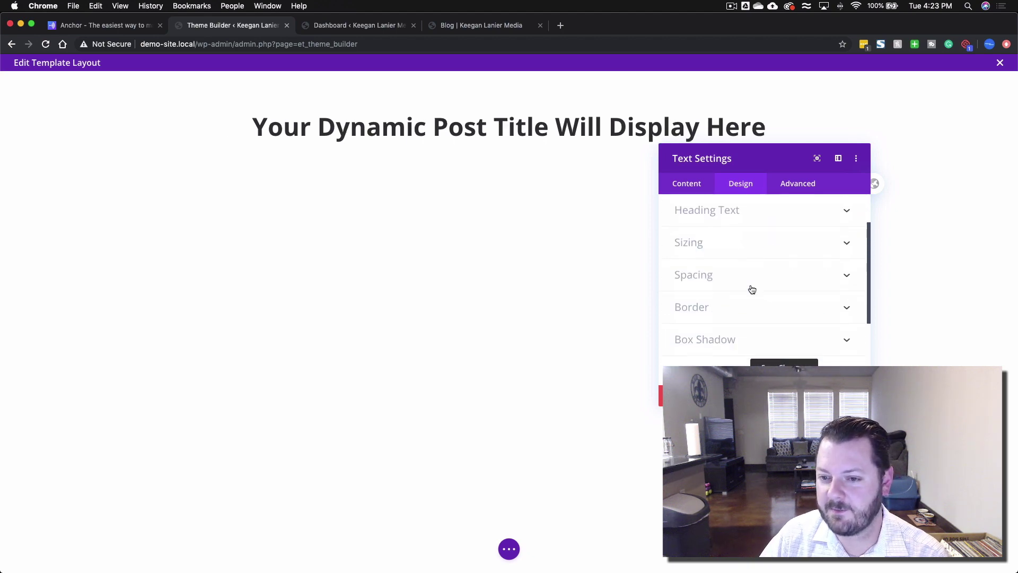
left_click(713, 279)
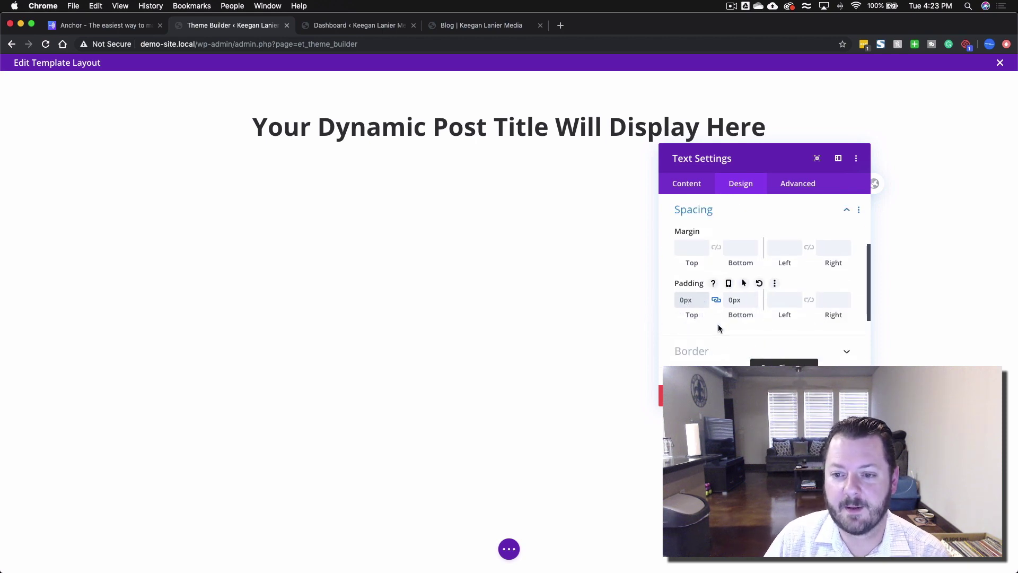
left_click(694, 259)
key("Return")
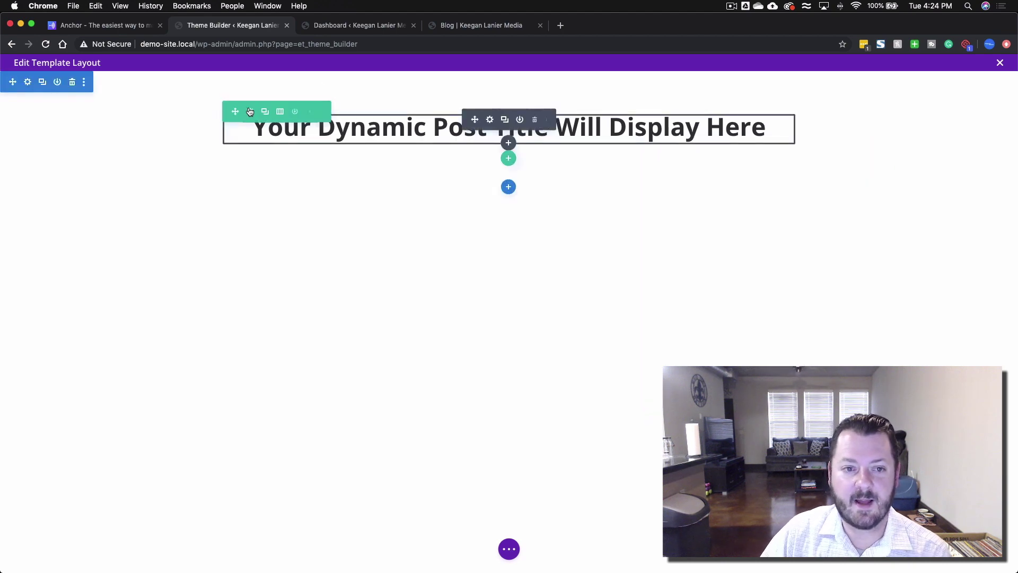
- Set the top and bottom padding of the section containing the post title to 0px
left_click(26, 83)
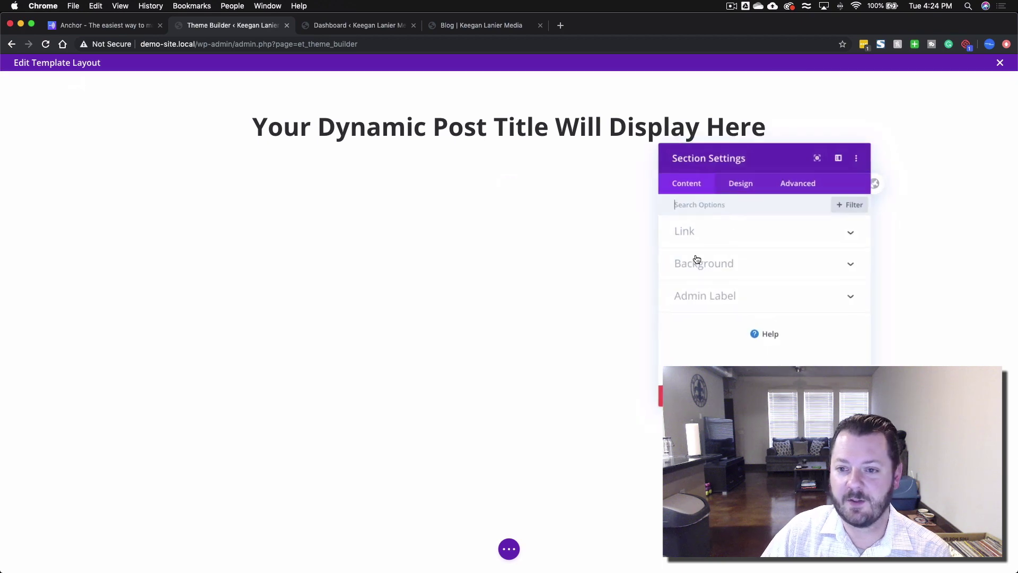
left_click(740, 185)
left_click(710, 316)
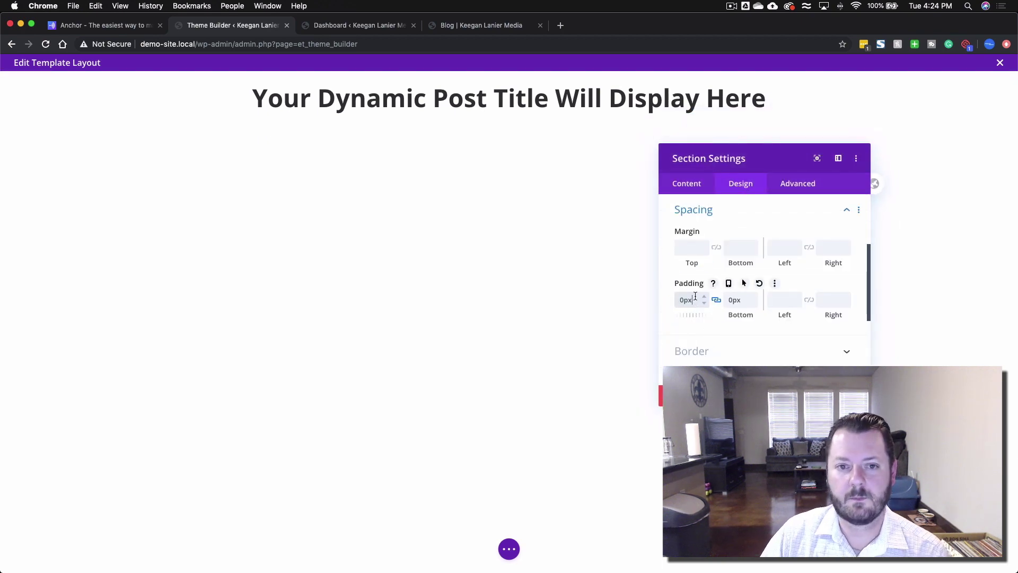
left_click(716, 213)
- Add a thin solid border to the bottom edge only of the post title section
left_click(716, 239)
scroll(759, 301, "down", 3)
left_click(808, 262)
scroll(778, 297, "down", 3)
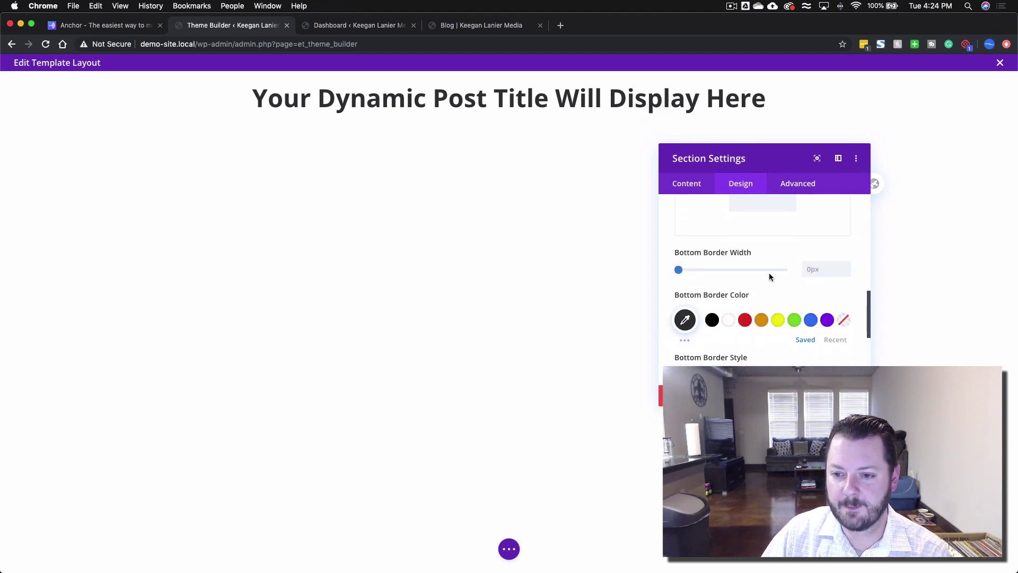
left_click(847, 266)
scroll(791, 284, "down", 2)
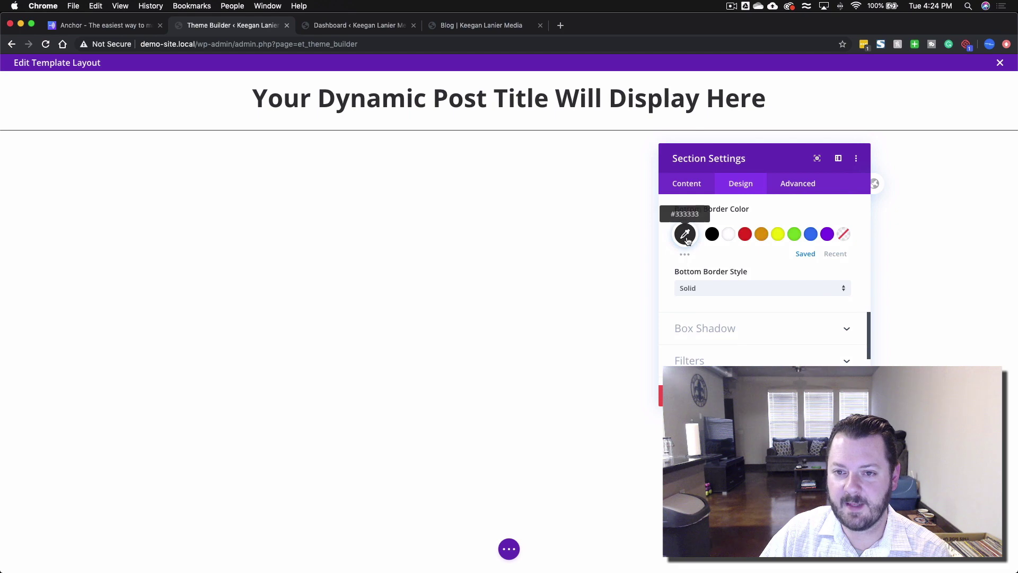
- Set the post title section's bottom border color to rgba(51,51,51,0.18) and save the section
left_click(685, 235)
left_click_drag(843, 247, 840, 290)
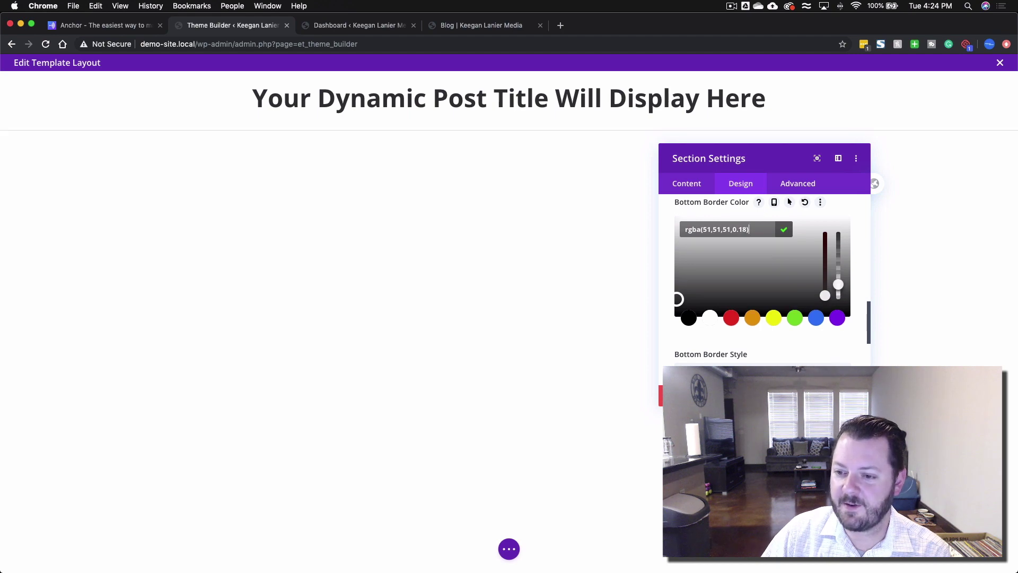
left_click(845, 395)
- Add a regular section with a single-column row below the title and insert a Post Content module in it
mouse_move(486, 96)
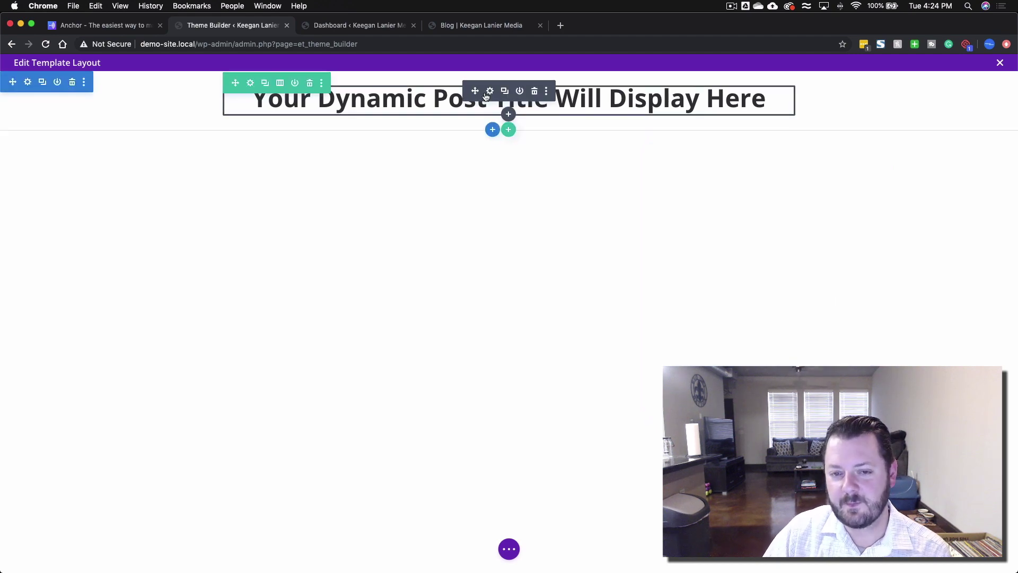
left_click(493, 129)
left_click(425, 221)
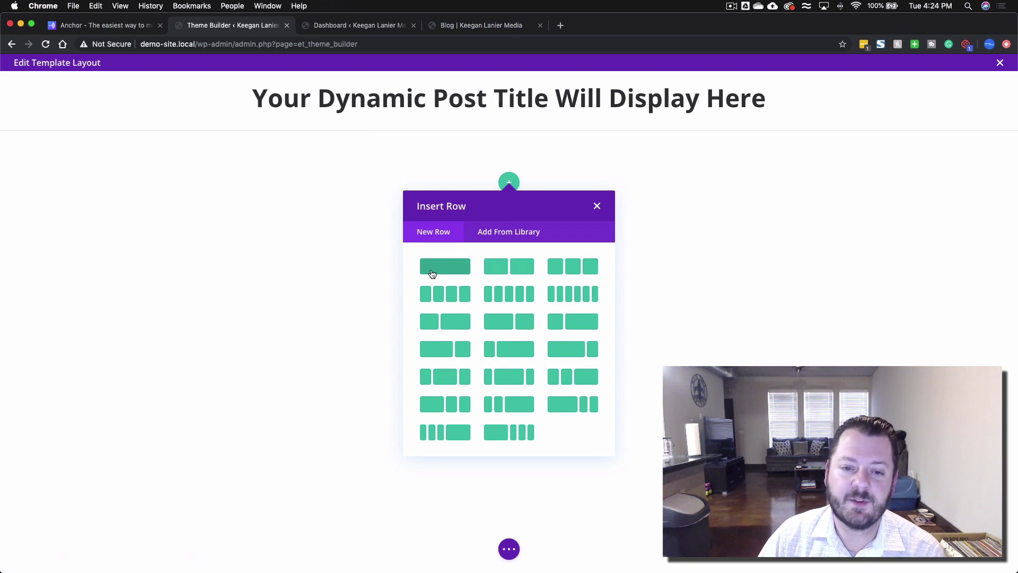
left_click(442, 273)
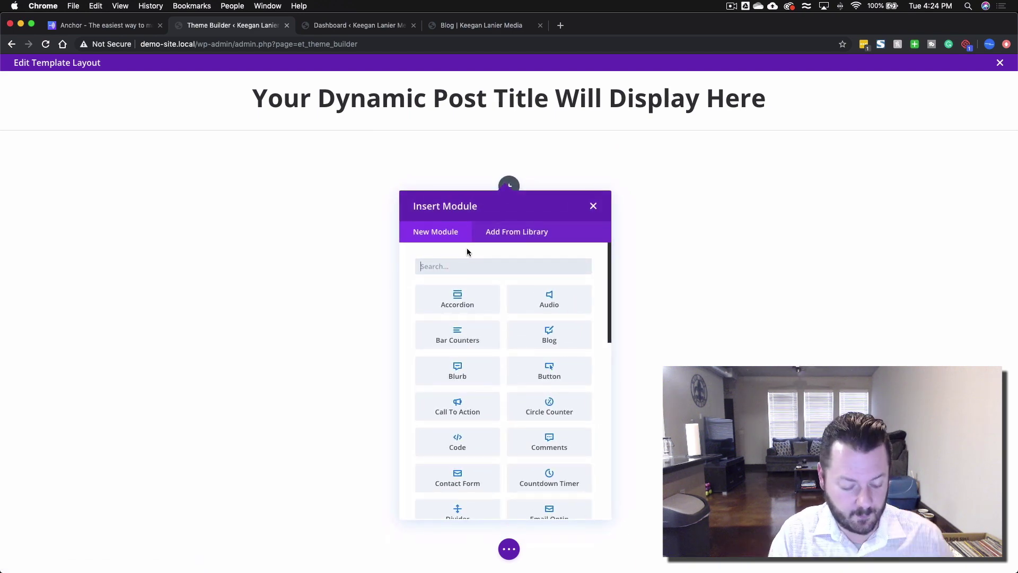
type("post")
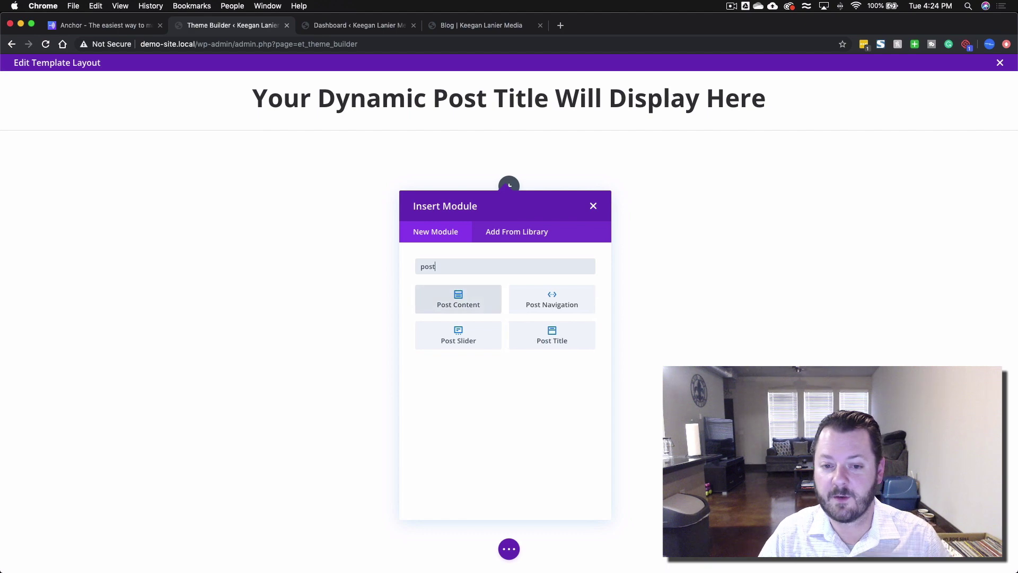
left_click(470, 299)
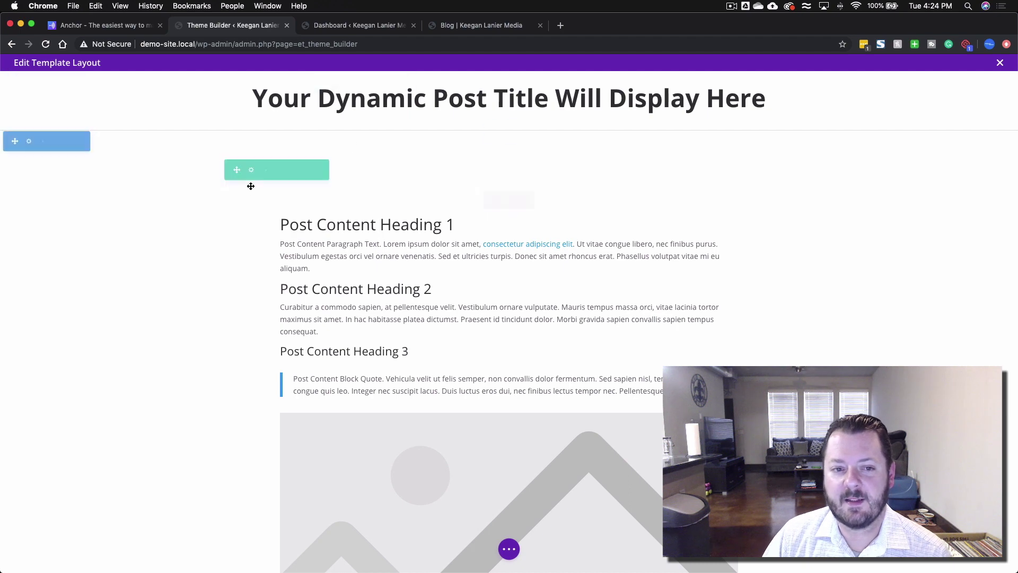
left_click(251, 170)
left_click(745, 186)
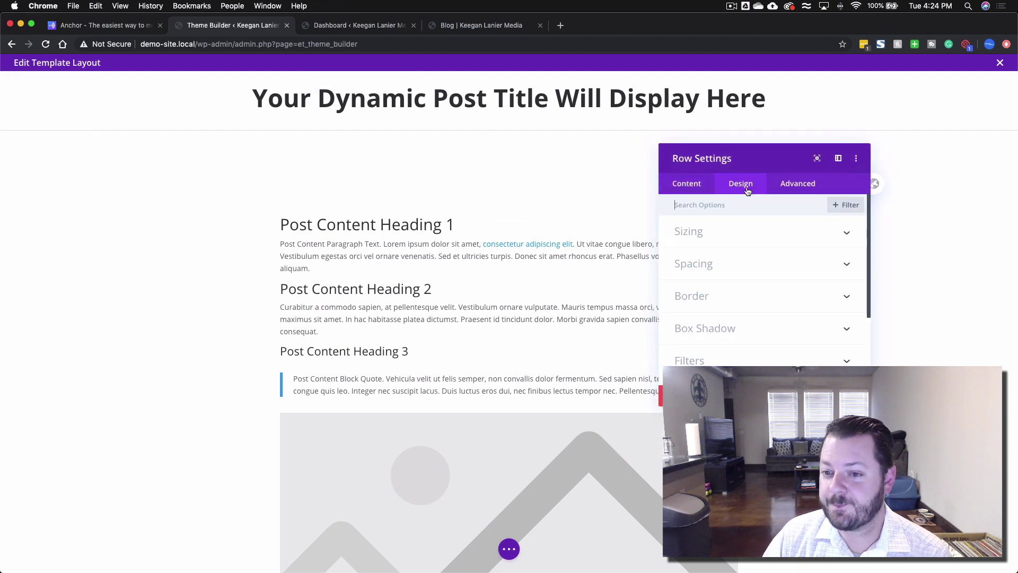
left_click(708, 269)
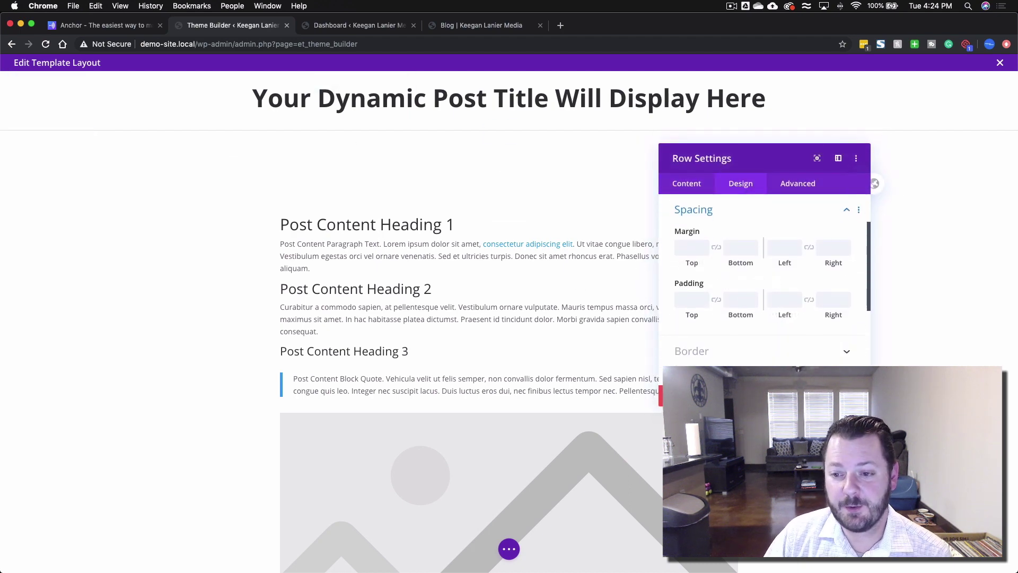
left_click(685, 396)
- Add a single-column row below the post content, insert a Comments module in it, and close its settings
scroll(424, 318, "down", 1)
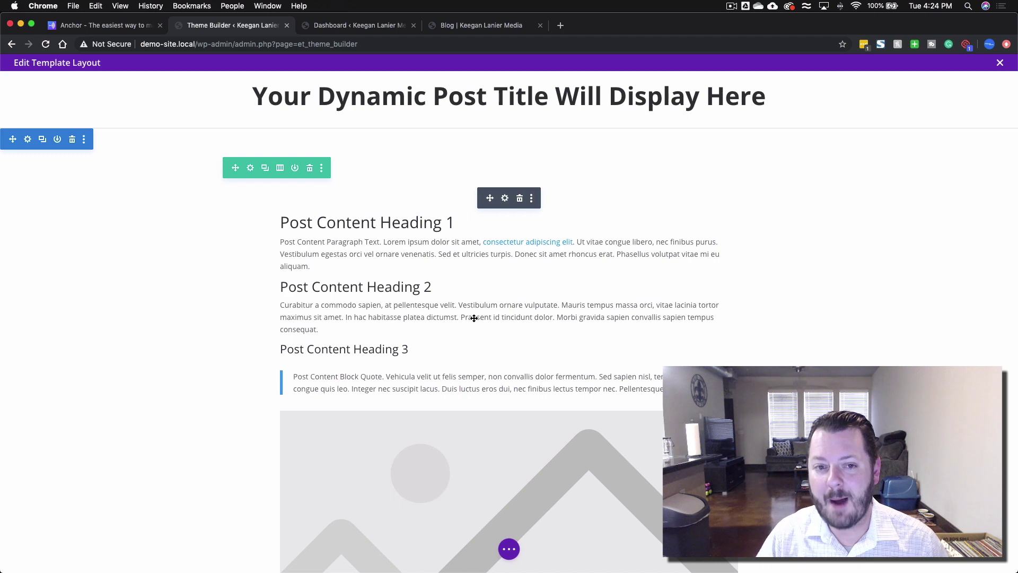
scroll(414, 330, "down", 10)
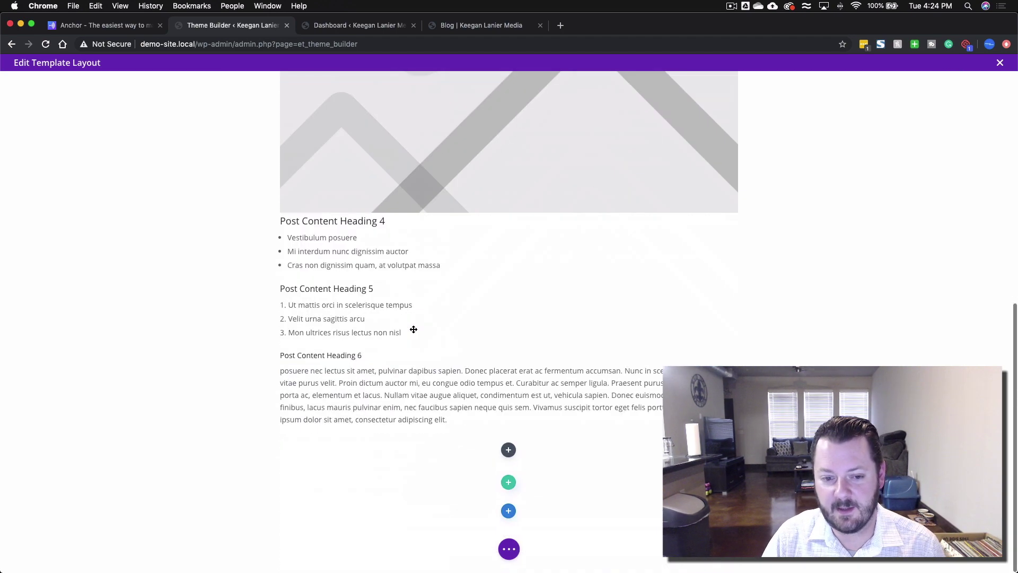
scroll(414, 378, "up", 15)
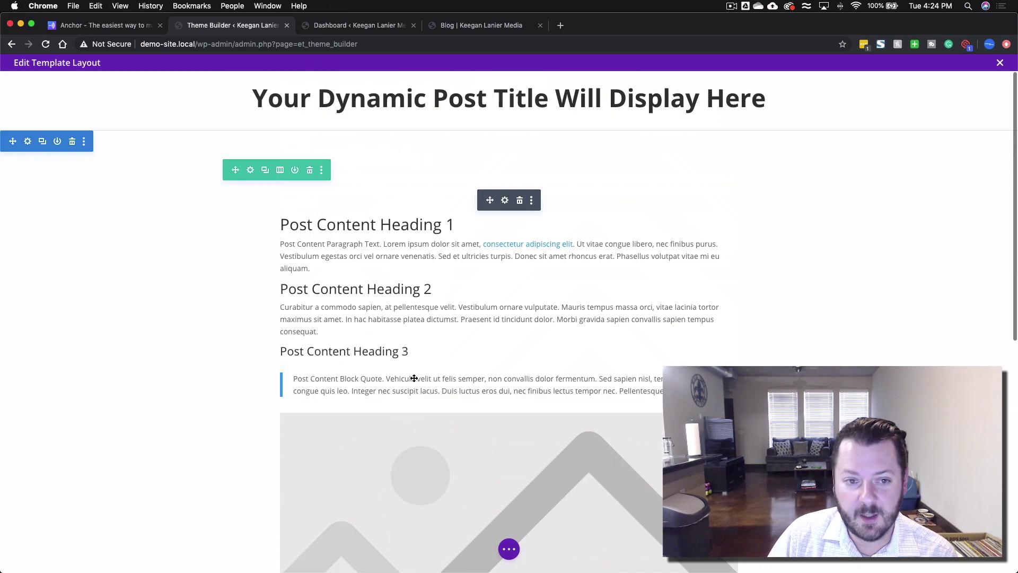
scroll(438, 311, "down", 10)
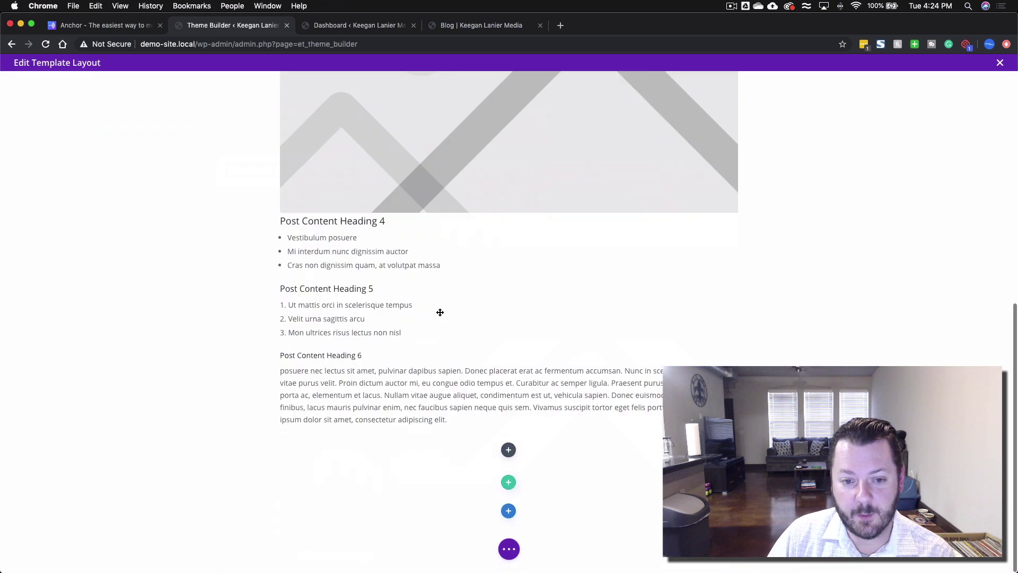
left_click(509, 484)
left_click(445, 285)
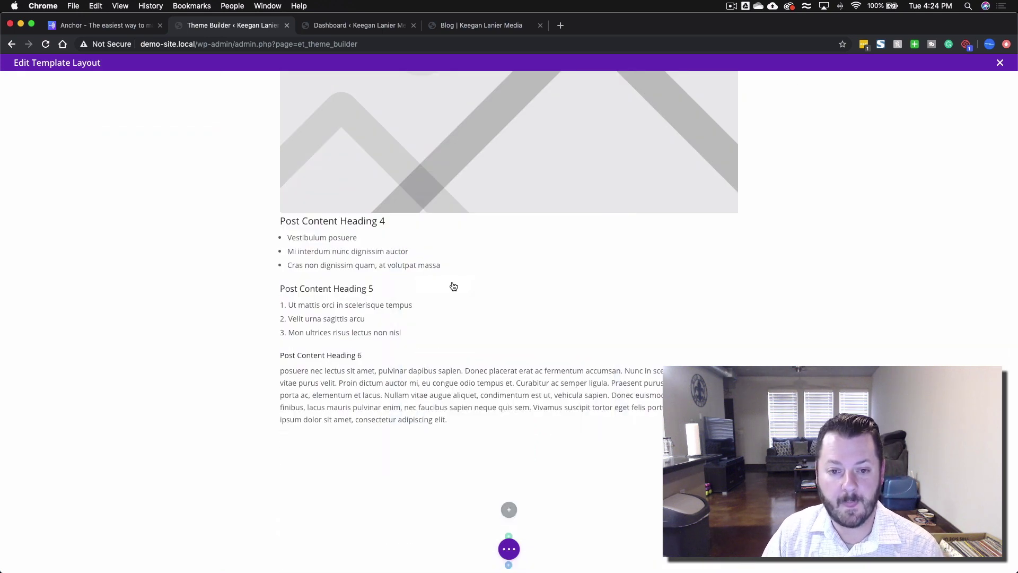
type("comm")
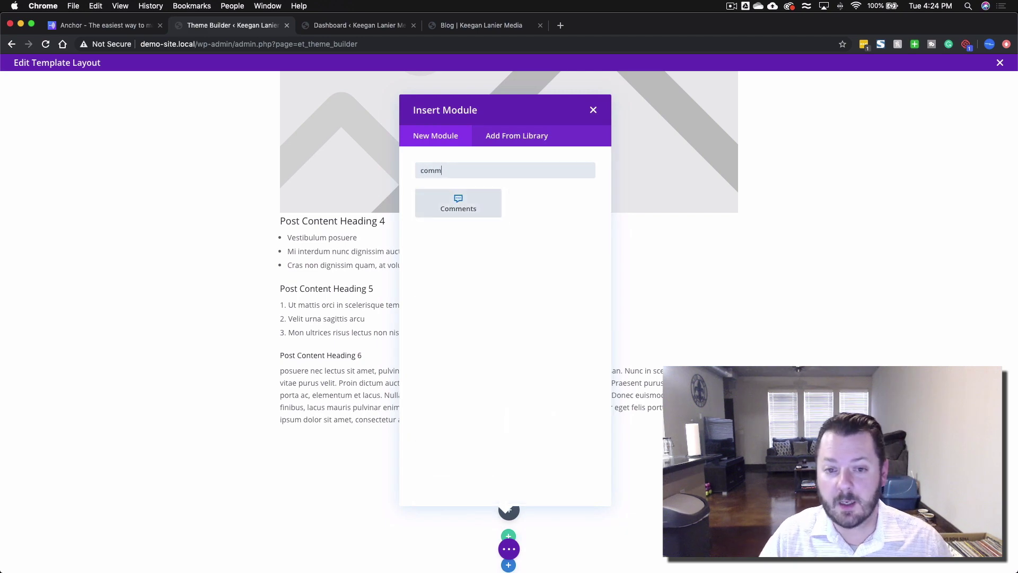
left_click(457, 207)
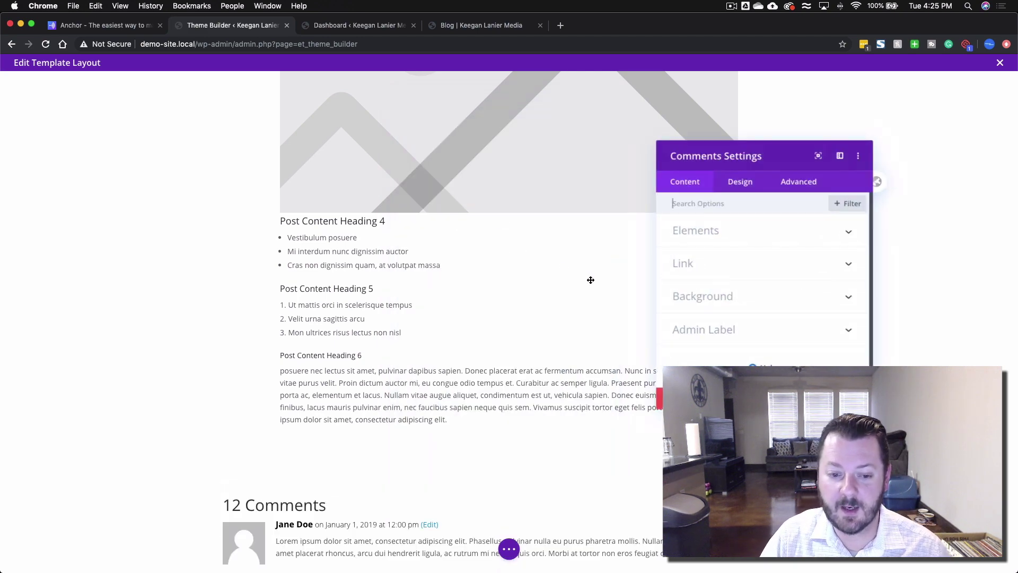
scroll(586, 278, "down", 4)
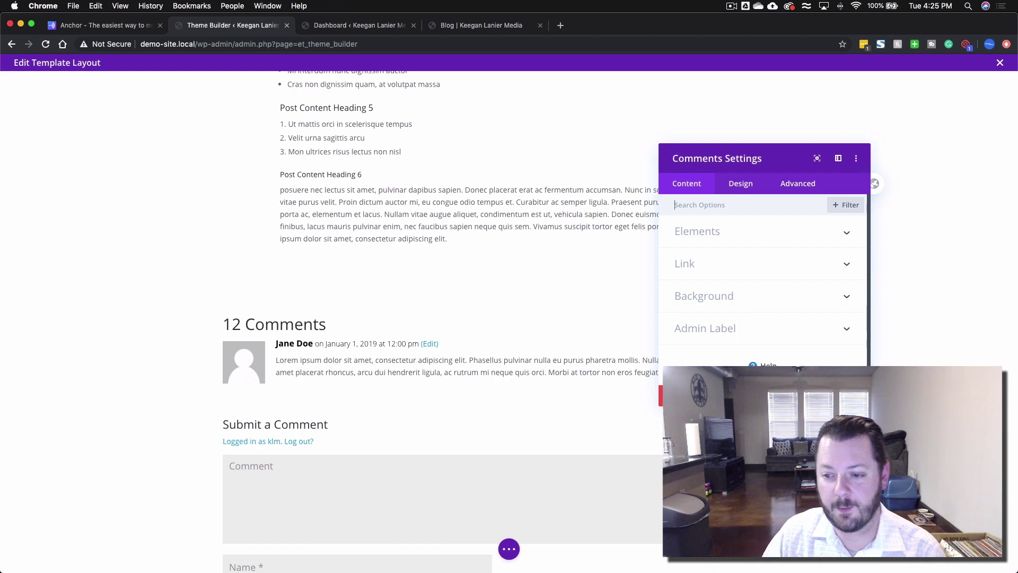
left_click(246, 325)
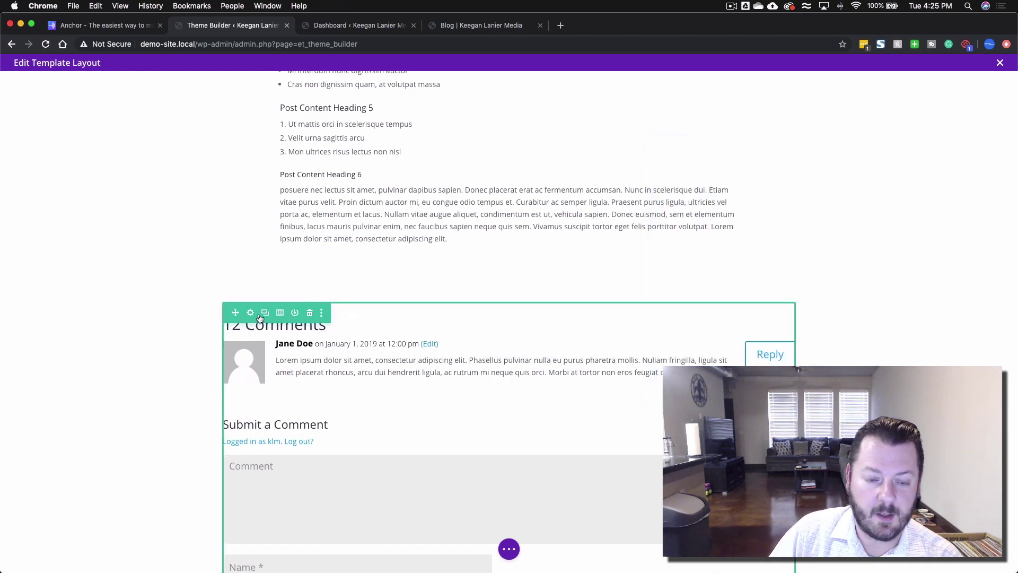
- Insert a single-column row between the post content and the comments, and add a Post Navigation module to it
scroll(382, 363, "down", 4)
scroll(379, 364, "up", 3)
scroll(500, 233, "up", 7)
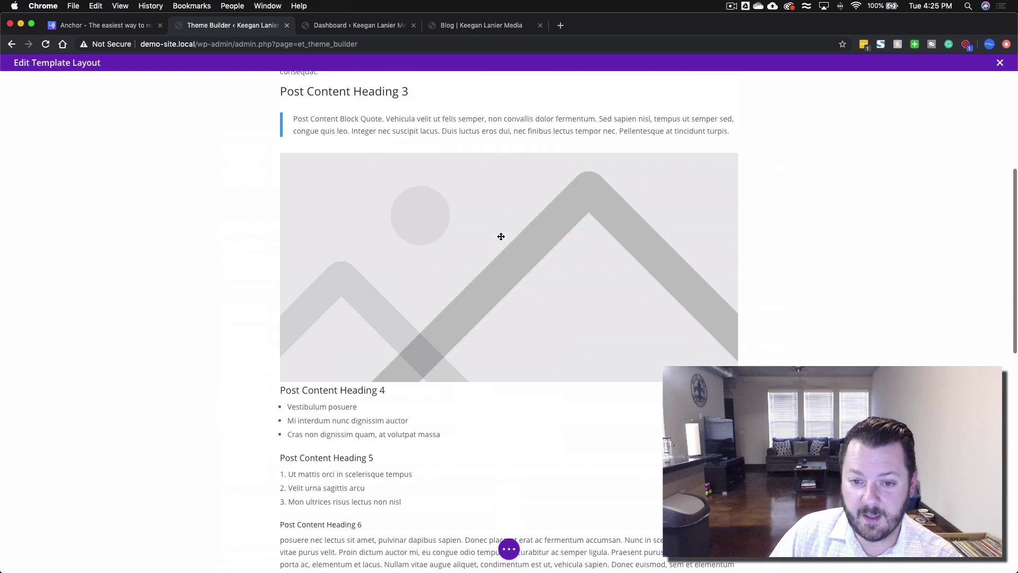
scroll(494, 412, "down", 6)
scroll(494, 413, "down", 4)
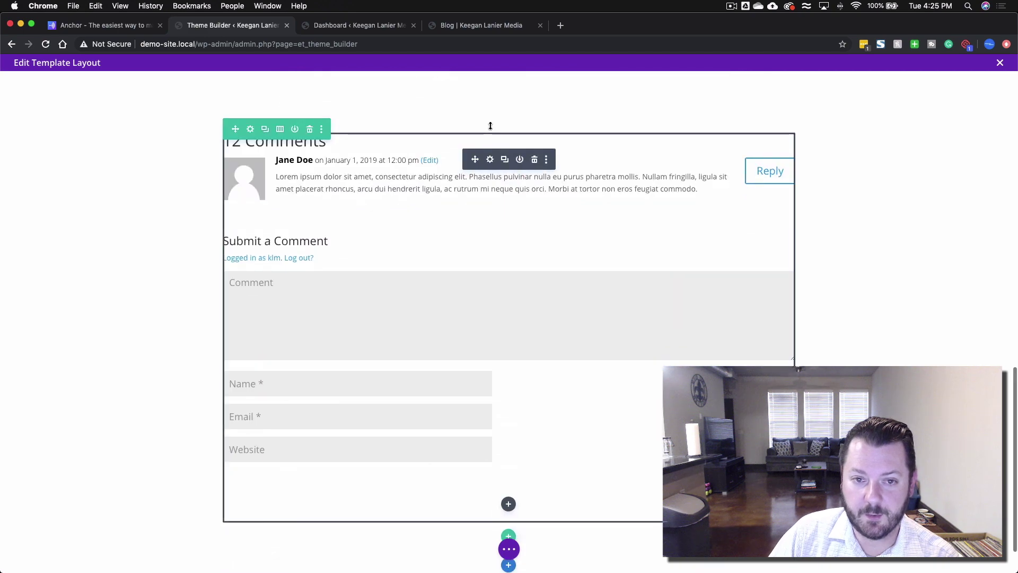
scroll(491, 126, "up", 2)
left_click(509, 191)
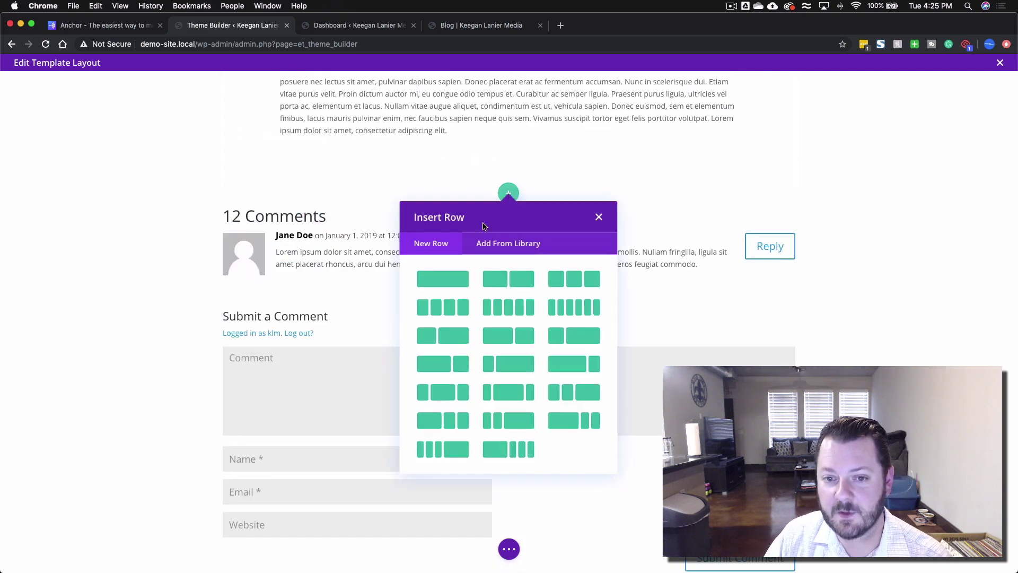
left_click(443, 279)
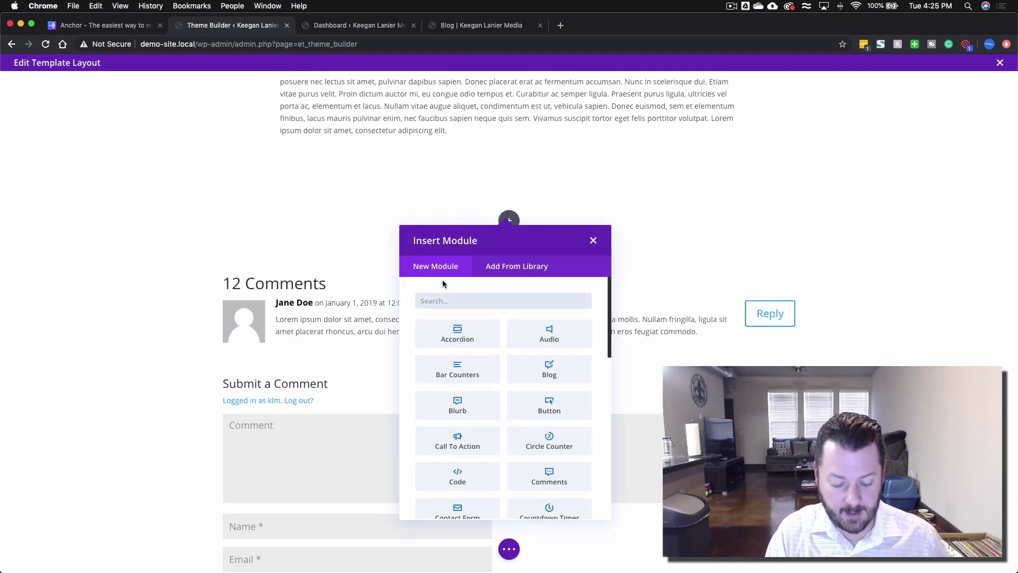
type("post n")
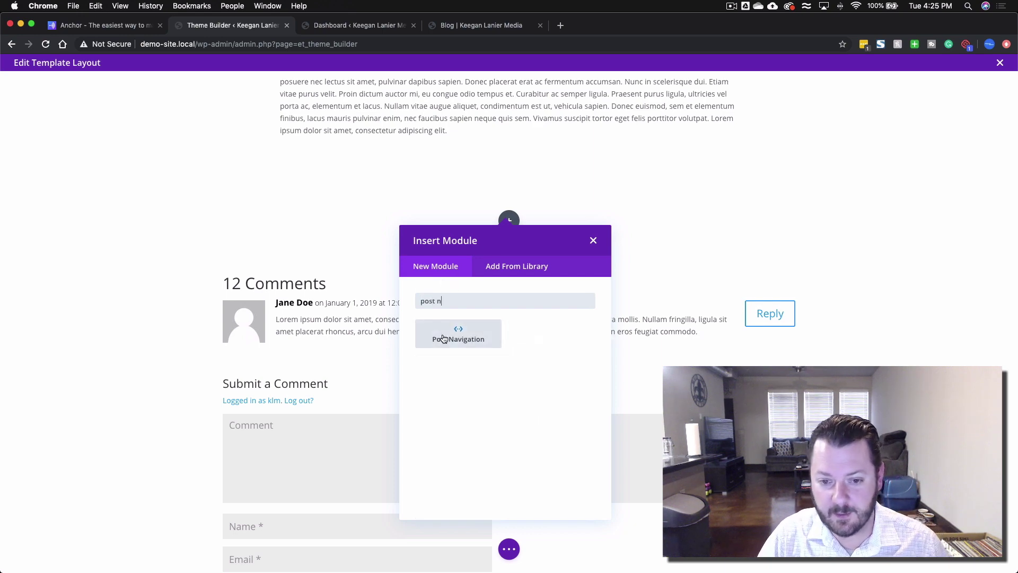
left_click(444, 339)
- Set the Post Navigation module's previous link text to "Previous" and its next link text to "Next"
left_click(762, 268)
type("Previous")
key("Tab")
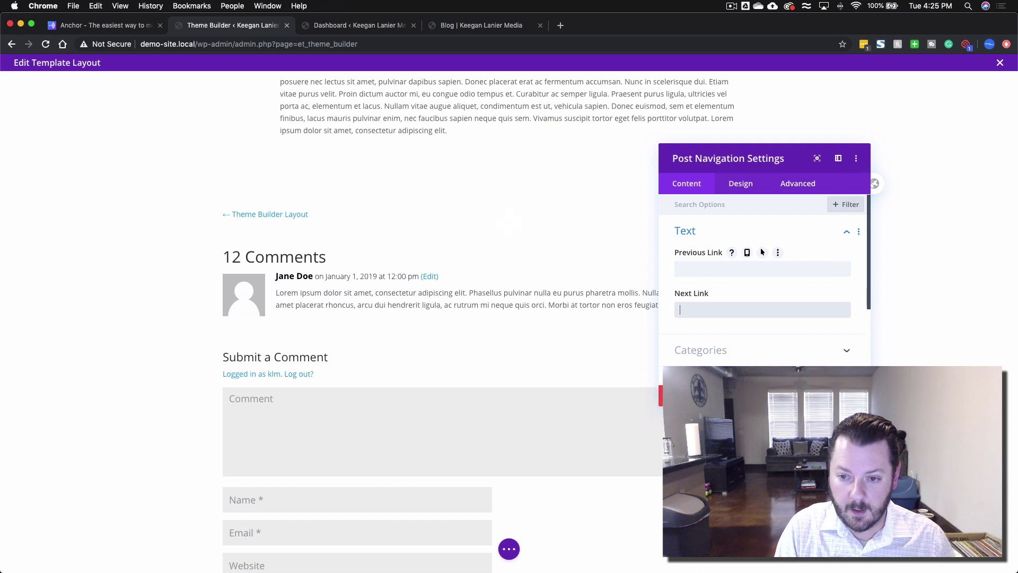
type("Next")
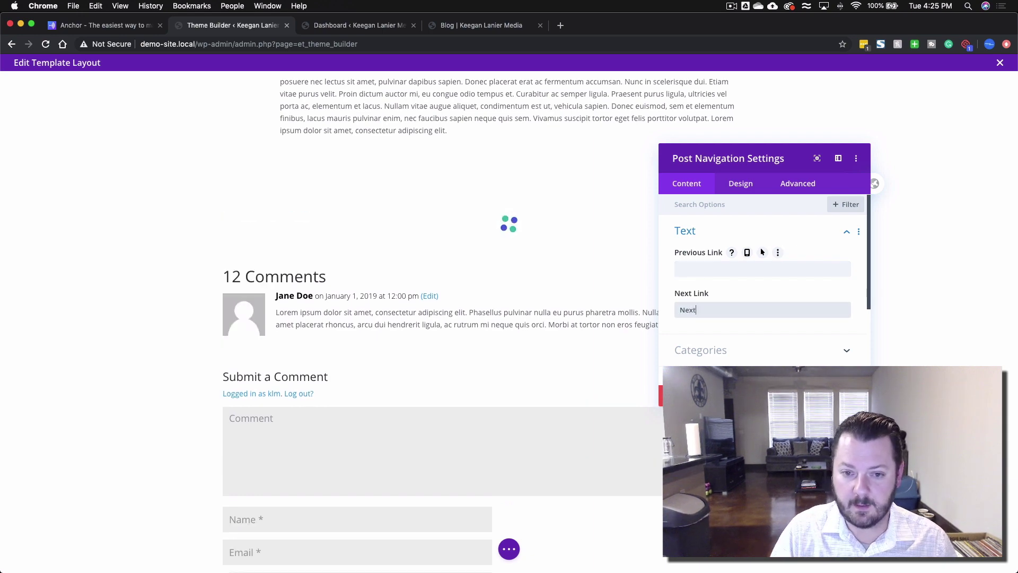
left_click(724, 268)
type("Previous")
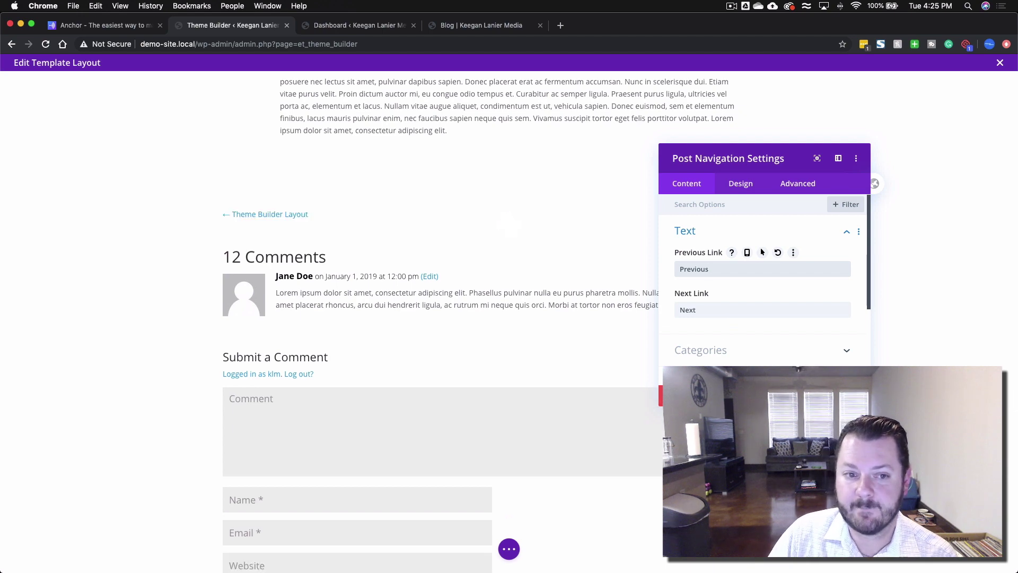
left_click_drag(760, 165, 471, 270)
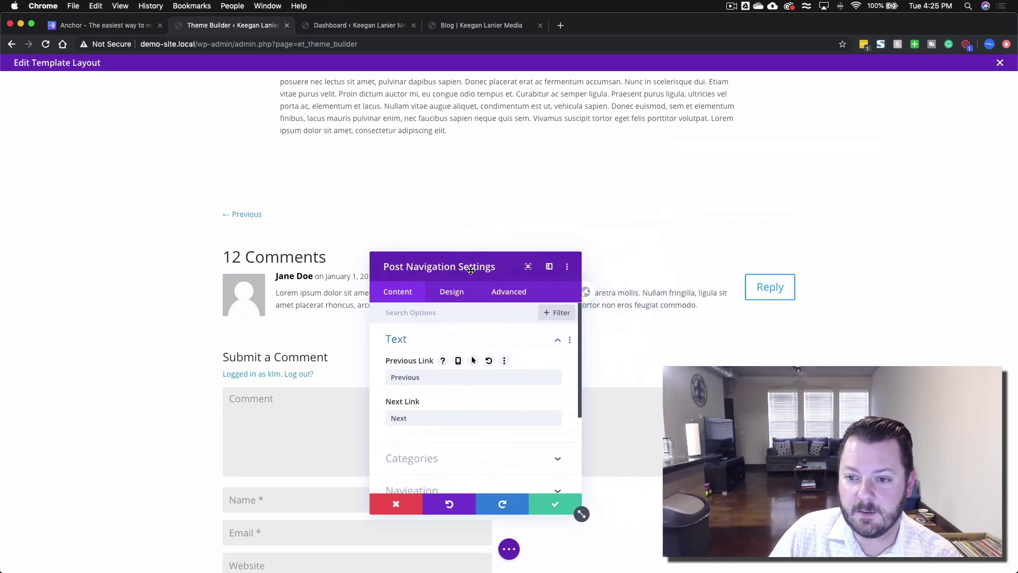
- Clear the custom previous and next link texts of the Post Navigation module
left_click(434, 381)
key("super+a")
key("BackSpace")
key("Tab")
key("BackSpace")
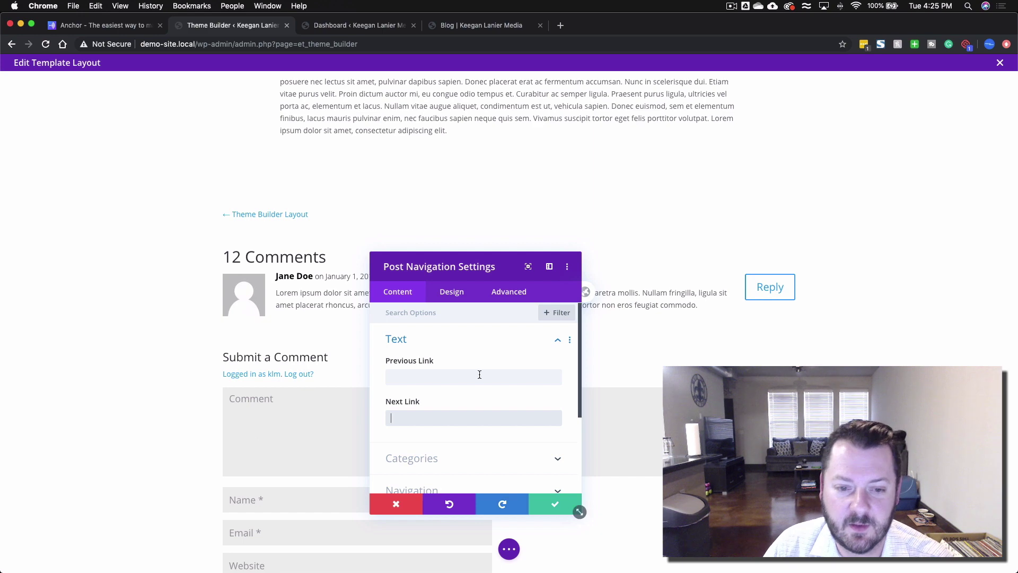
left_click(447, 342)
- Set the post navigation's links text color to semi-transparent black, rgba(0,0,0,0.59)
left_click(452, 291)
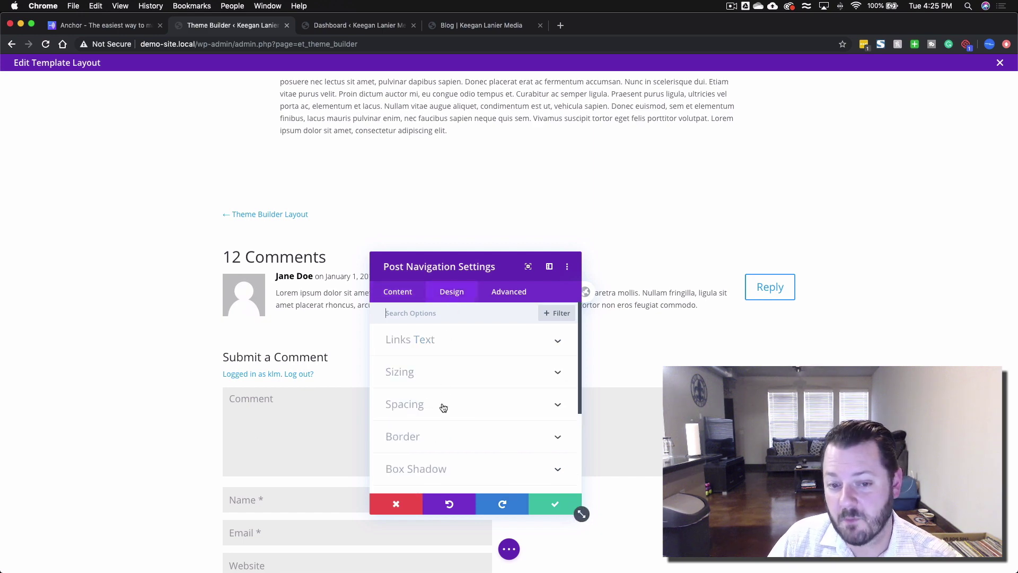
left_click(433, 344)
scroll(443, 395, "down", 5)
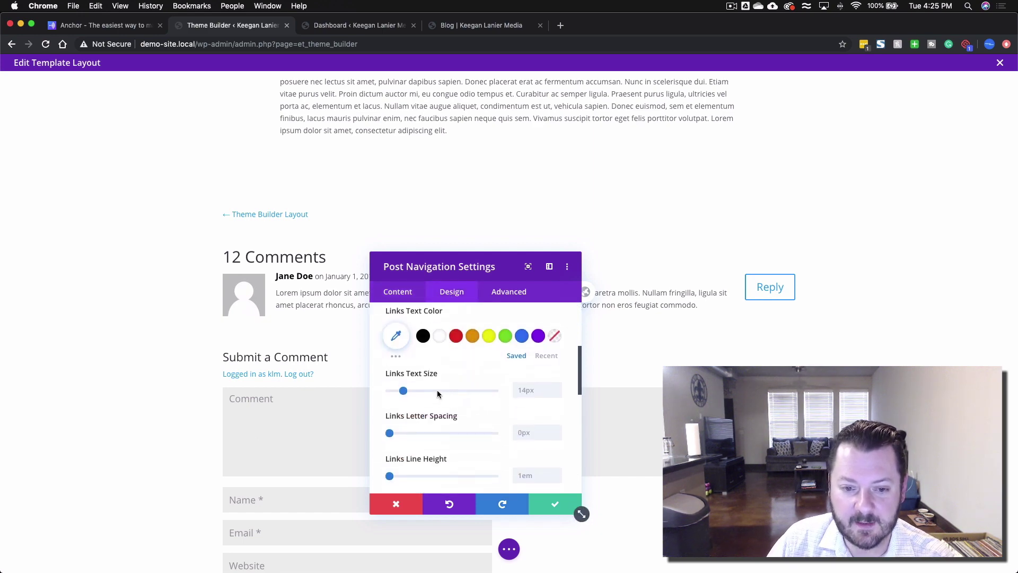
left_click(424, 337)
left_click(396, 336)
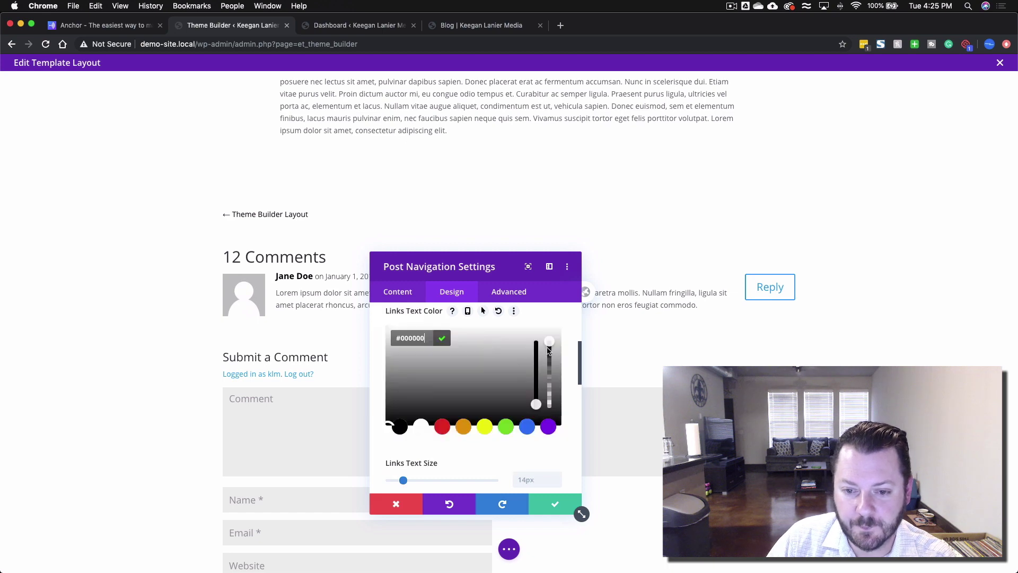
left_click_drag(549, 361, 547, 382)
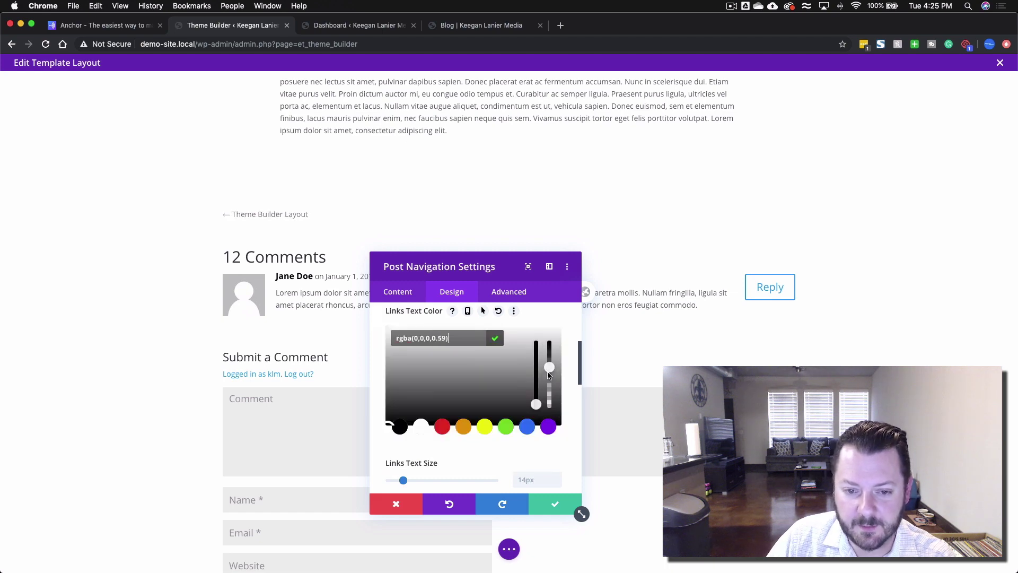
left_click(484, 312)
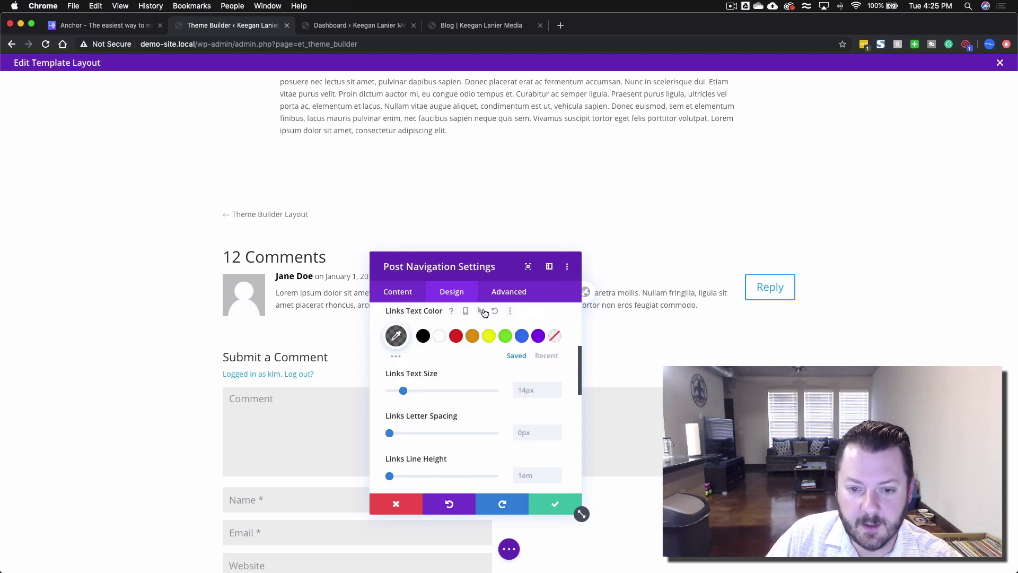
- Set the hover color of the post navigation links text to #000000 and save the module
left_click(483, 313)
left_click(511, 332)
left_click(423, 369)
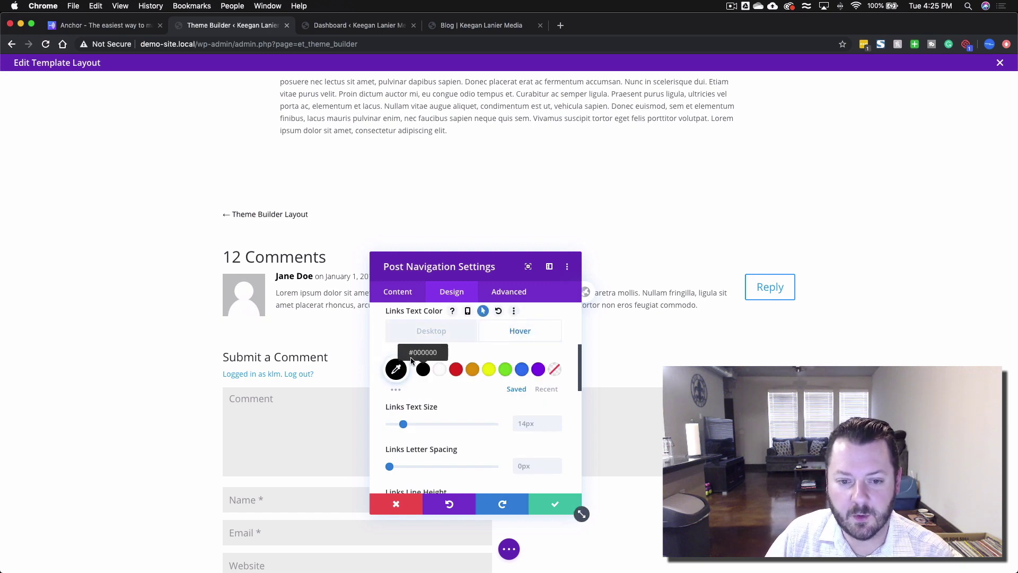
left_click(431, 333)
left_click(520, 334)
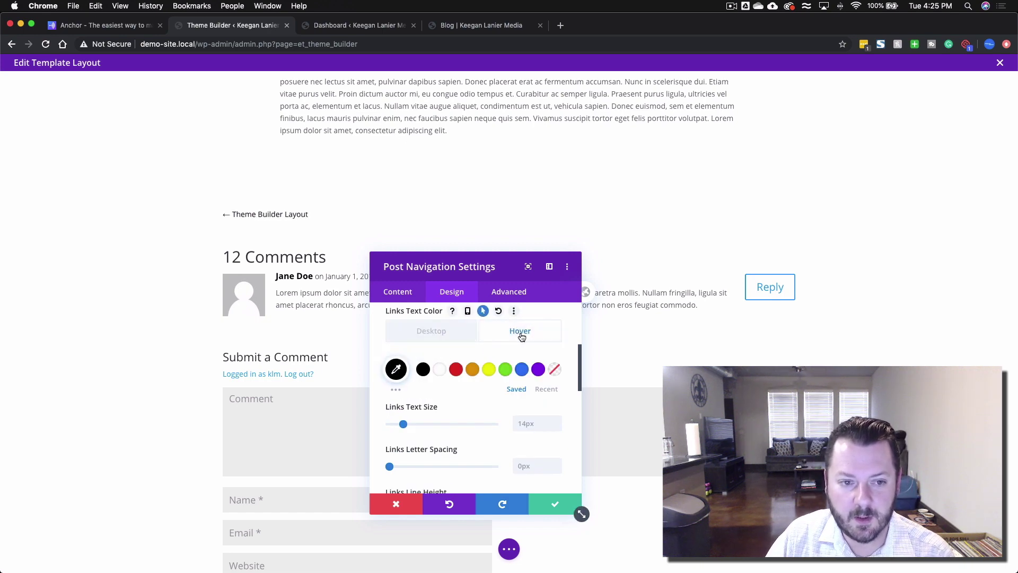
left_click(549, 502)
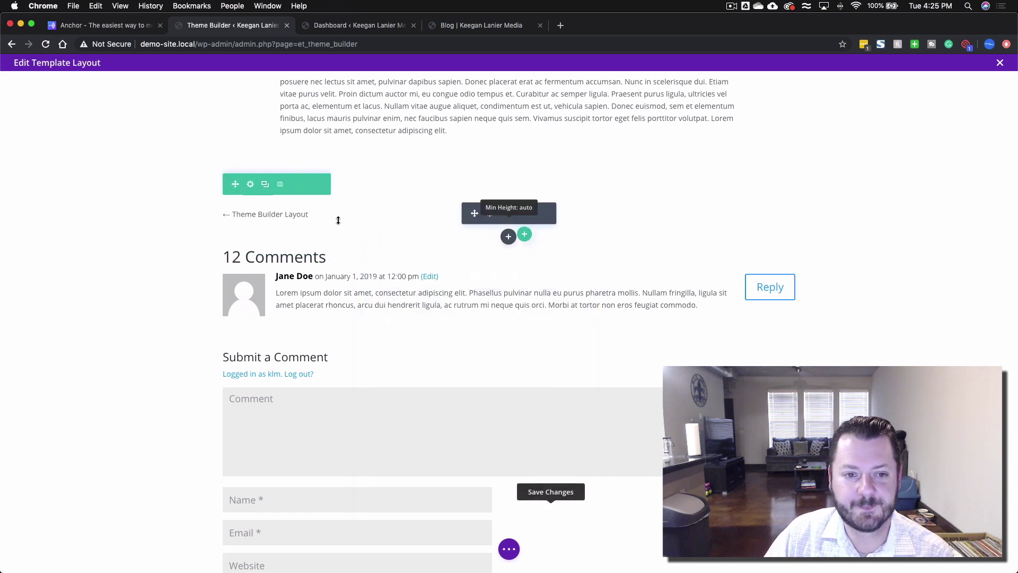
- Review the template layout, open the first post from the Blog page in a separate browser tab for comparison, and return to the Theme Builder
scroll(375, 281, "down", 5)
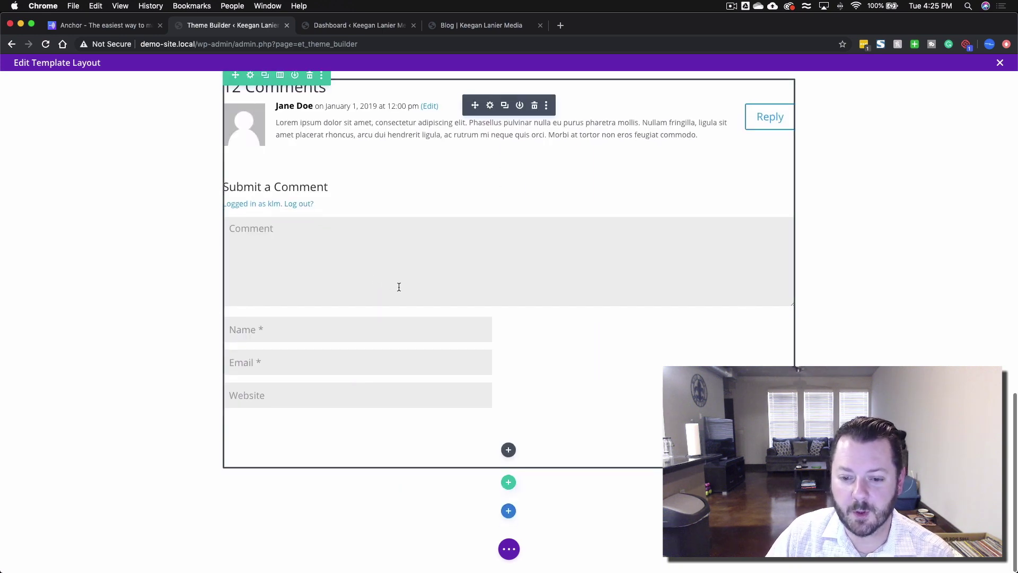
scroll(399, 287, "up", 15)
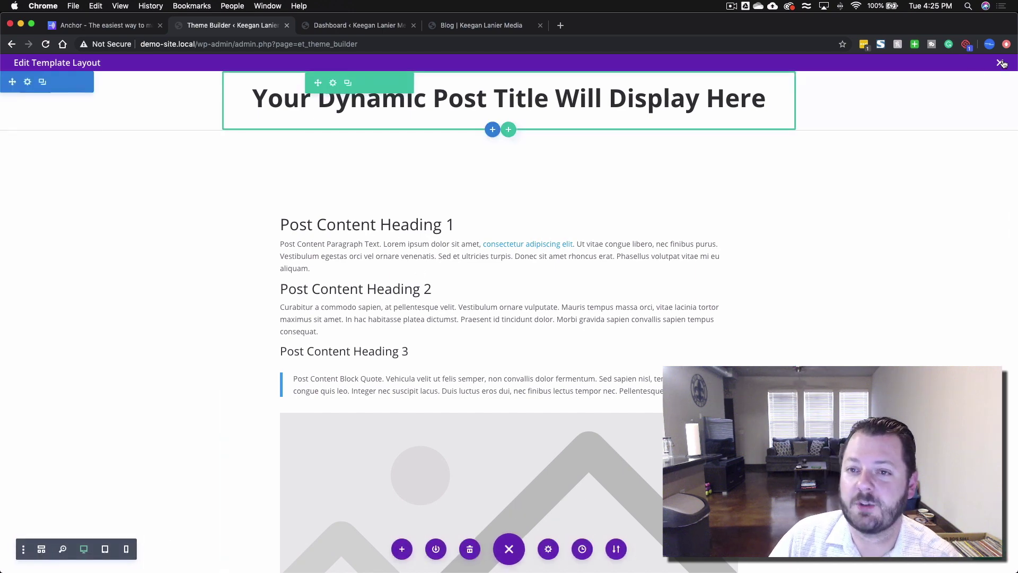
left_click(474, 27)
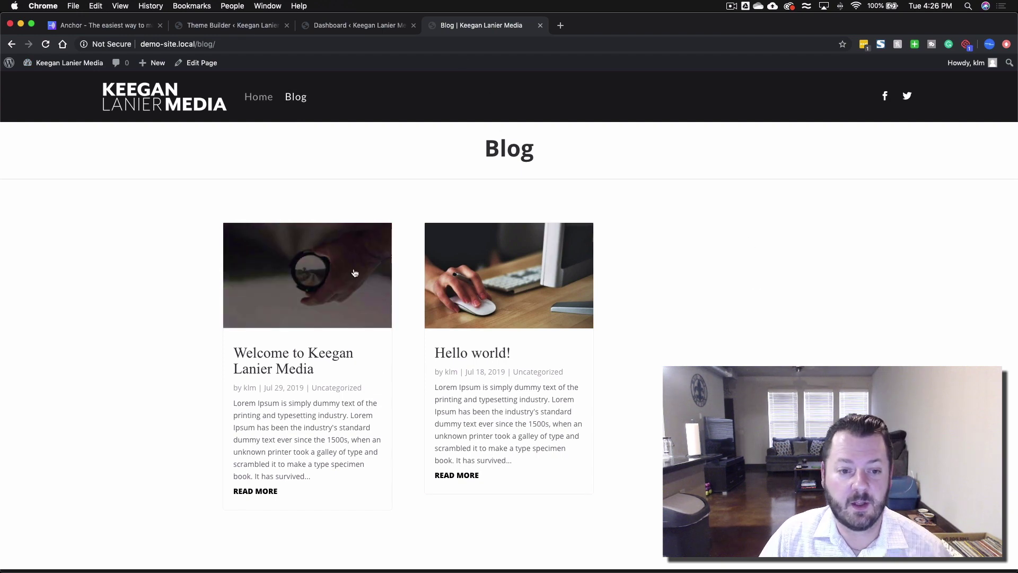
left_click(294, 29)
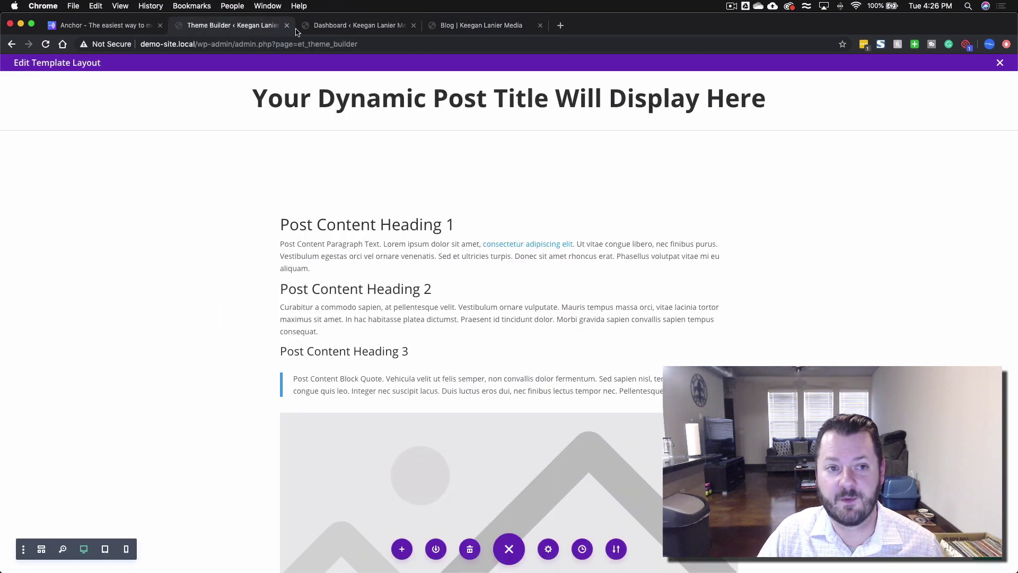
left_click(481, 30)
right_click(329, 262)
left_click(539, 14)
left_click(620, 27)
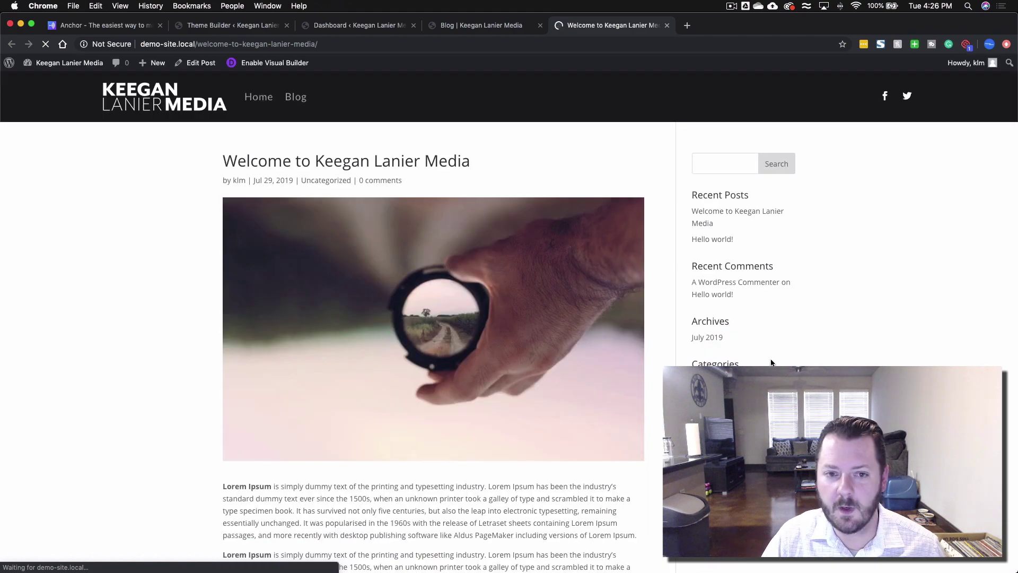
left_click(202, 27)
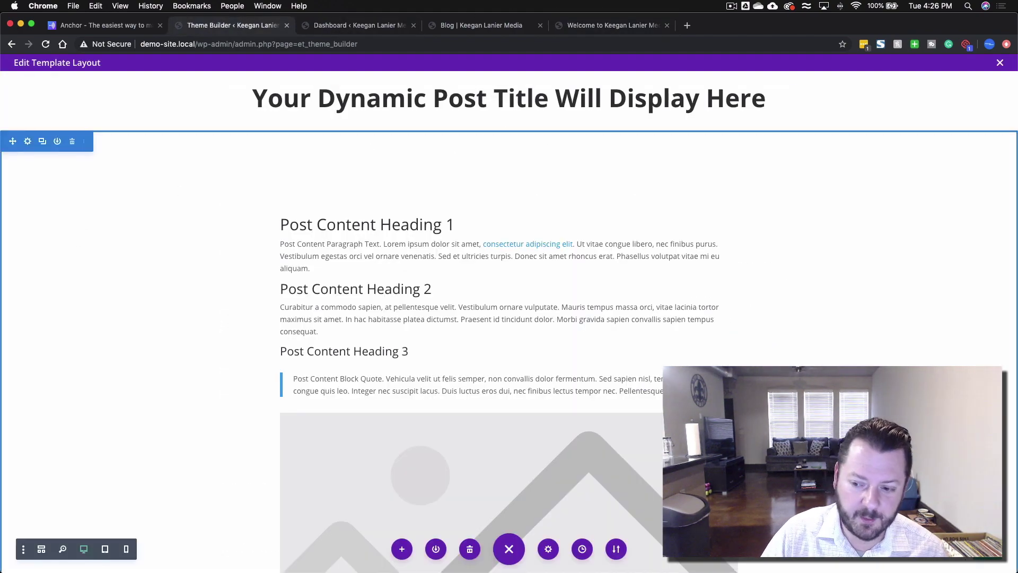
- Close the All Posts template layout and save the Theme Builder changes
left_click(1000, 62)
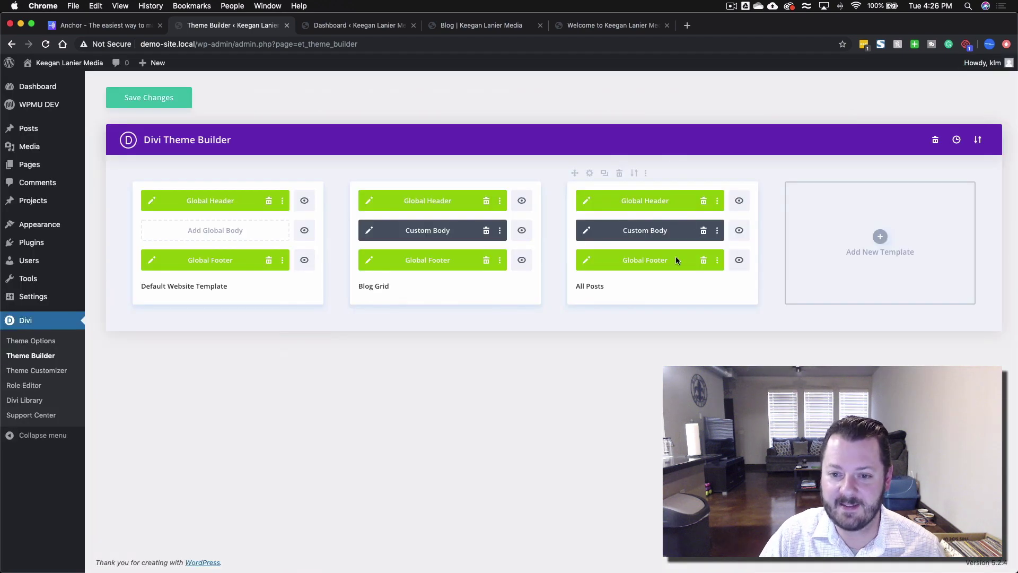
left_click(151, 103)
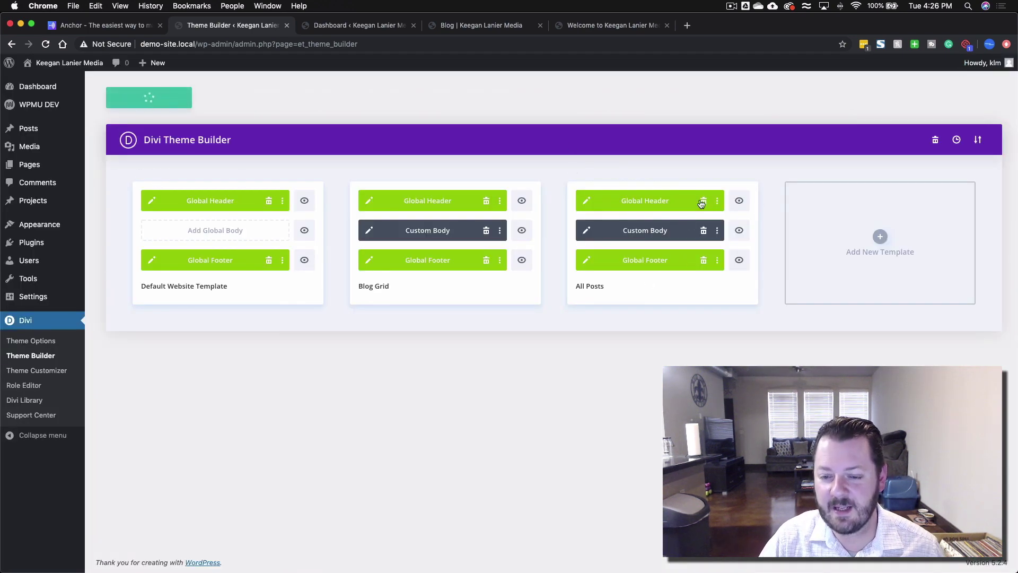
- Open the first post from the Blog page, follow its navigation link to "Hello world!", review the comments area, and return to the Theme Builder
left_click(597, 30)
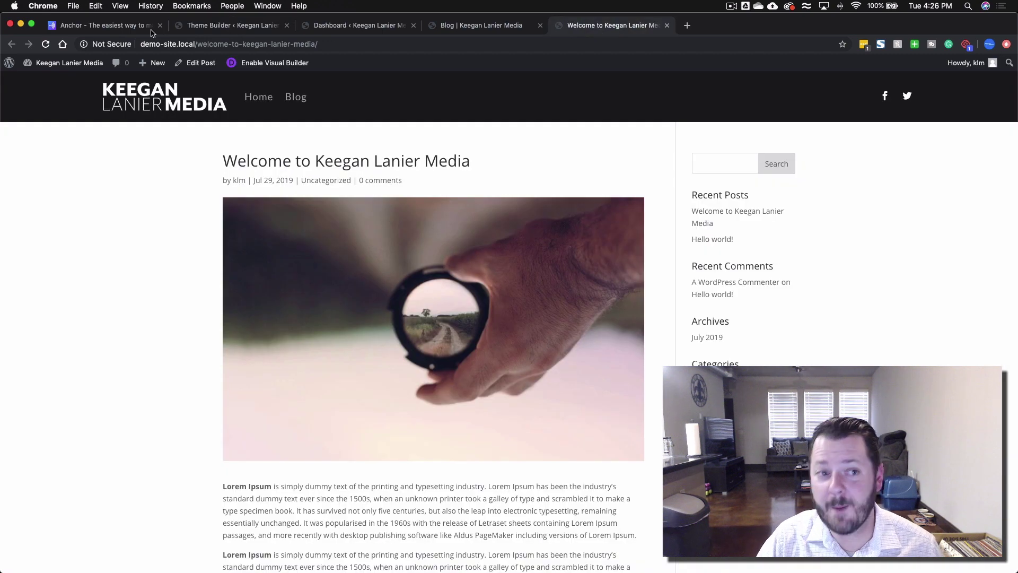
left_click(300, 98)
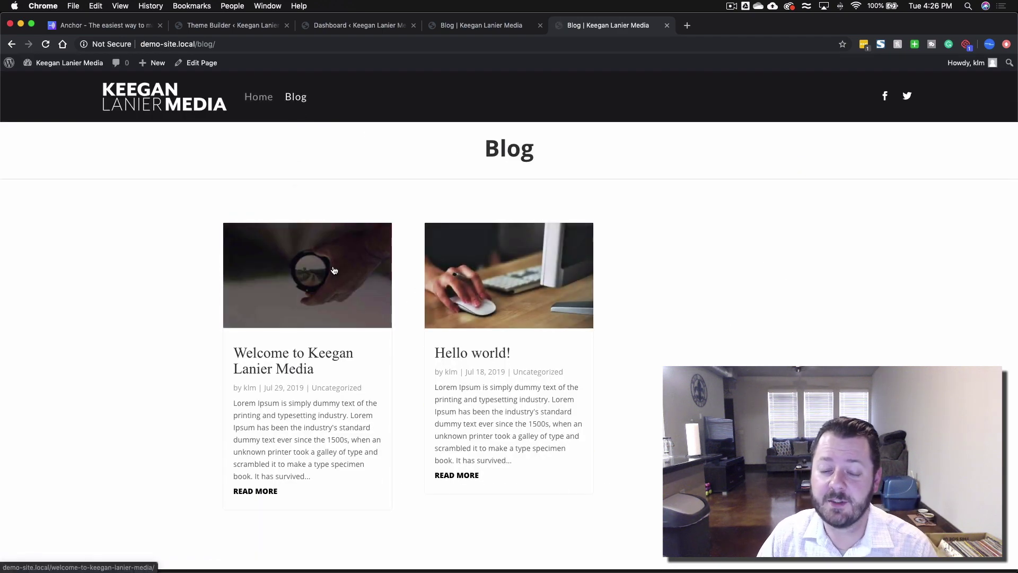
left_click(317, 283)
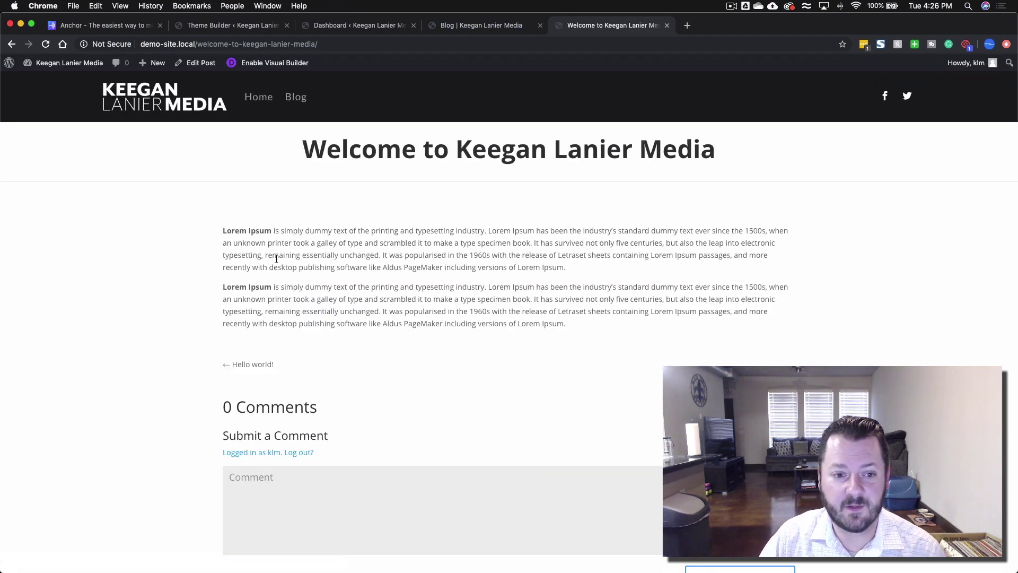
left_click(251, 366)
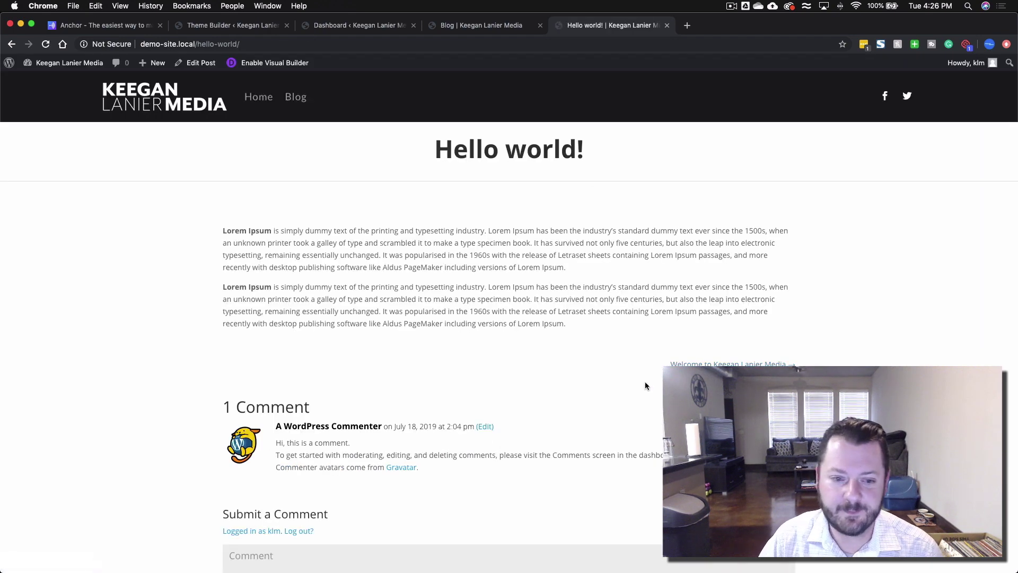
scroll(645, 380, "down", 5)
scroll(562, 305, "down", 4)
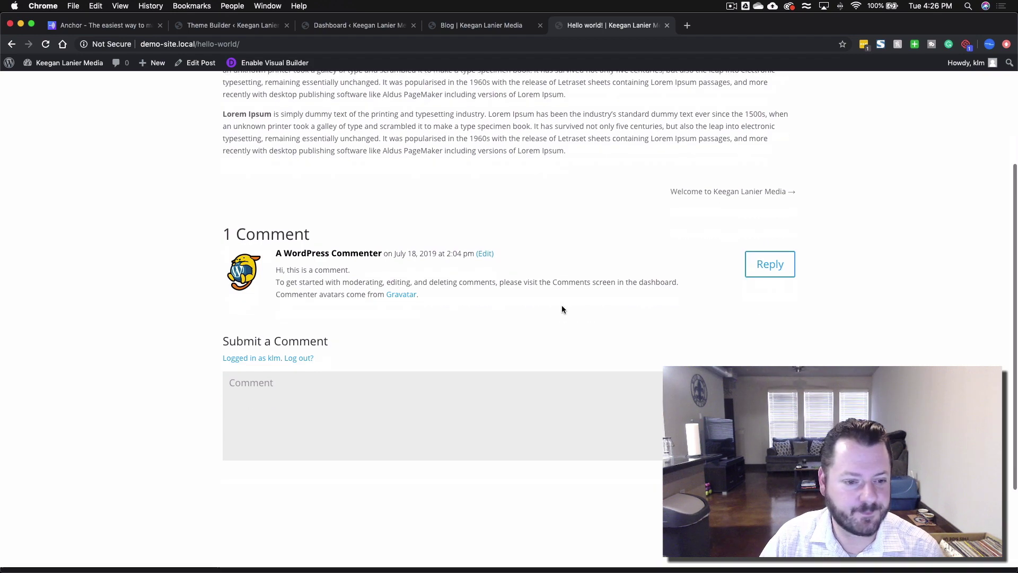
scroll(565, 305, "up", 4)
scroll(568, 307, "up", 3)
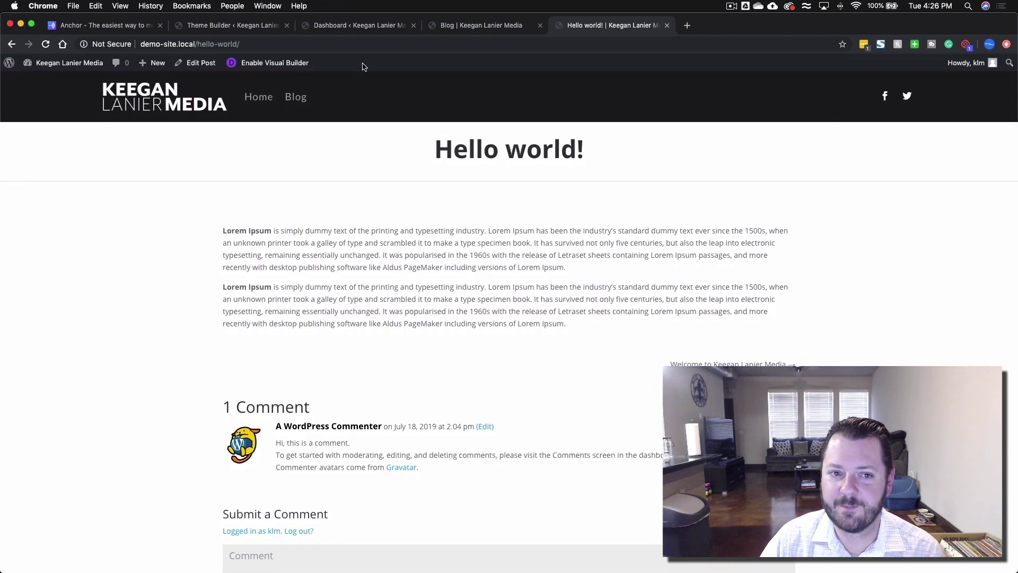
left_click(456, 25)
left_click(361, 25)
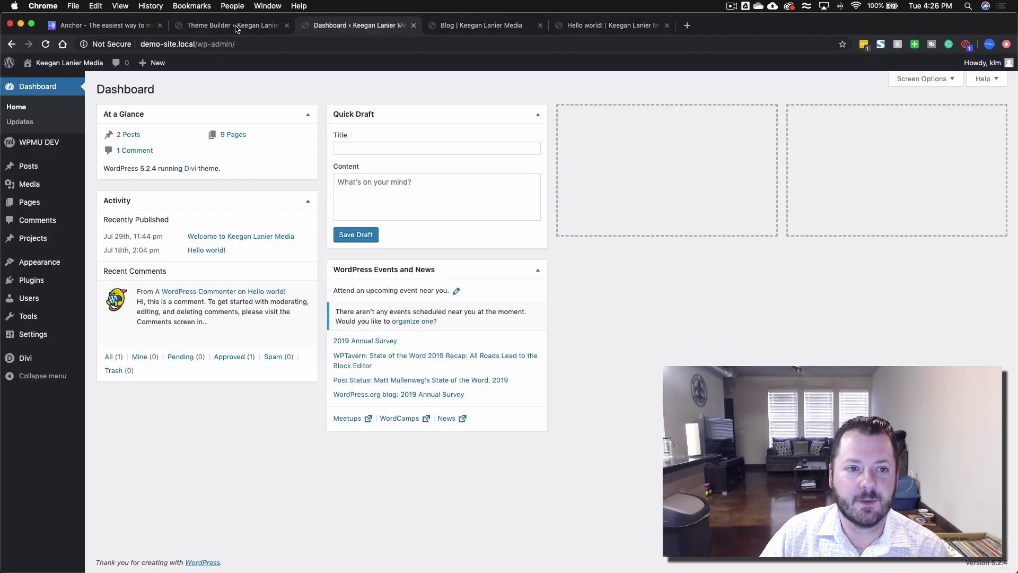
left_click(247, 27)
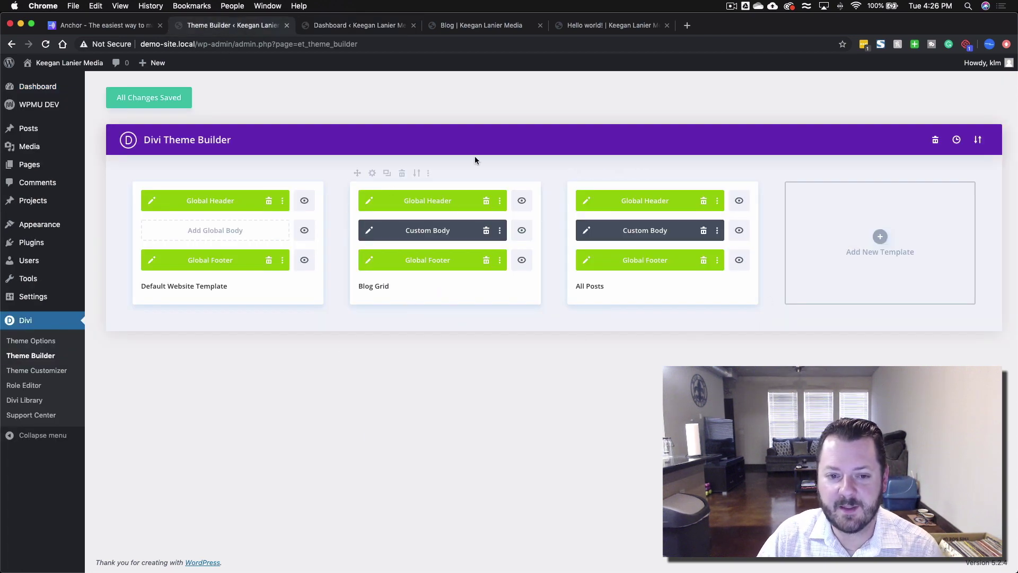
mouse_move(59, 225)
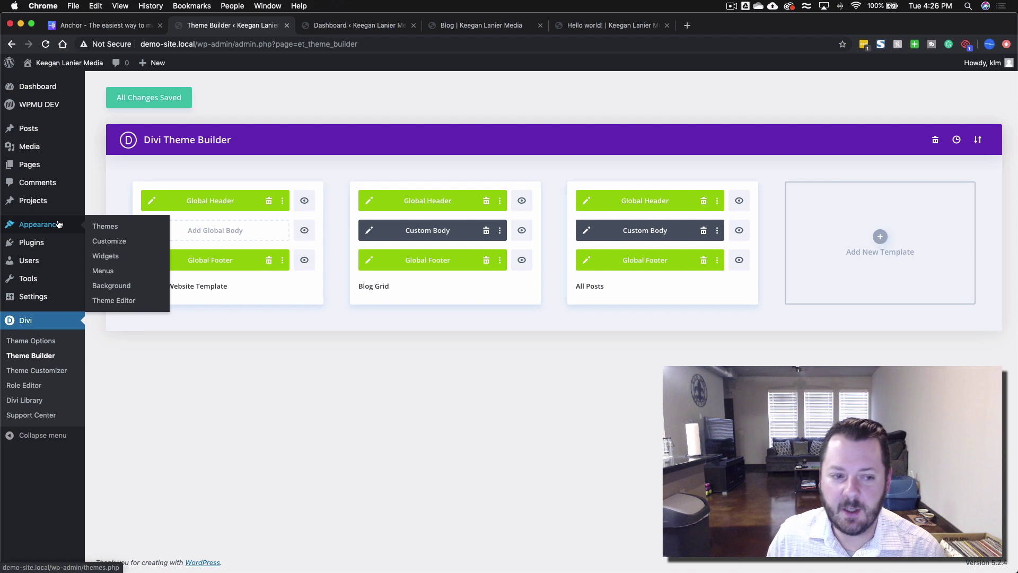
left_click(120, 244)
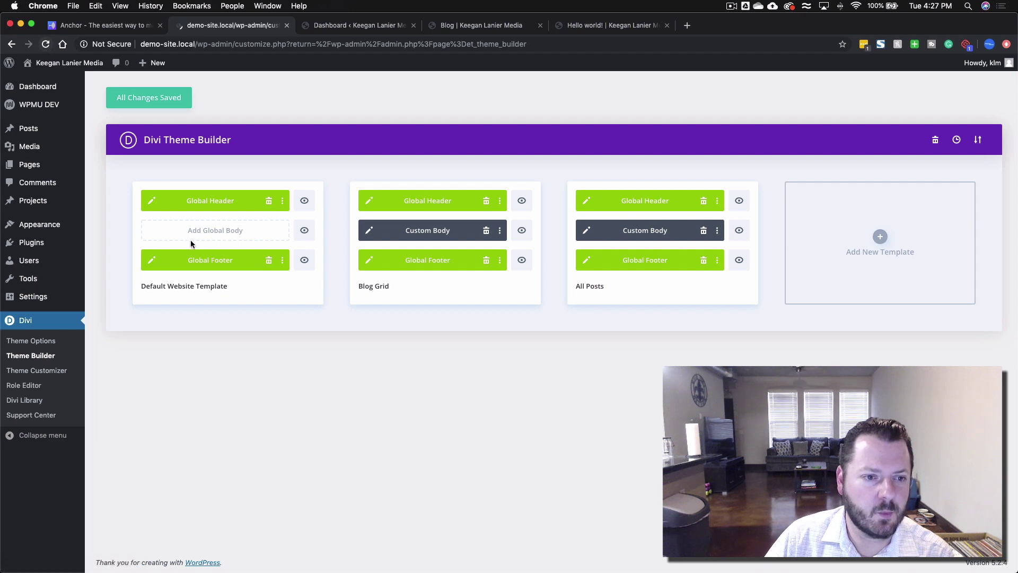
left_click(45, 48)
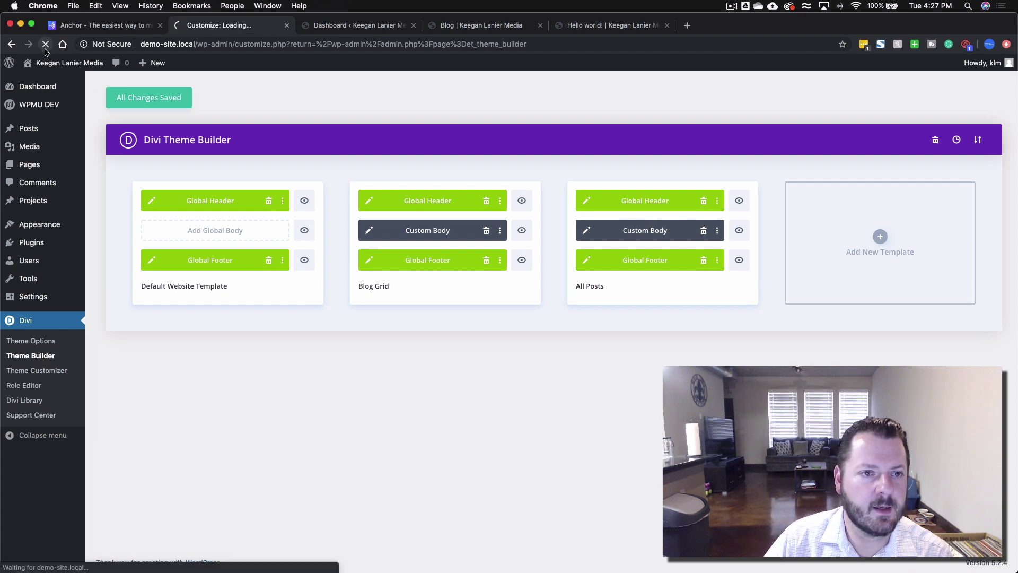
left_click(12, 45)
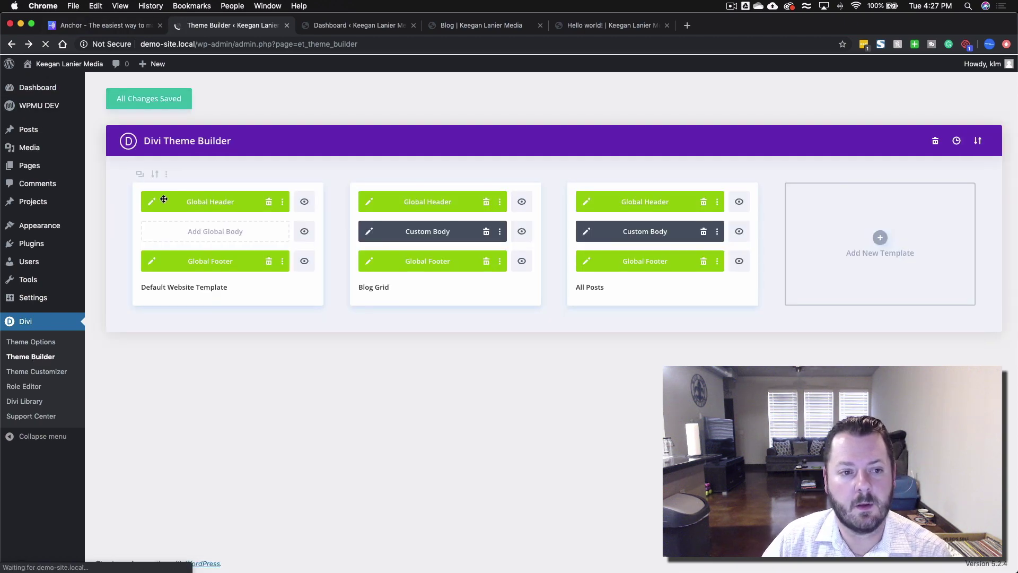
- Enable the search icon in the Global Header's Menu module, save the module, and show the header in desktop view
left_click(151, 203)
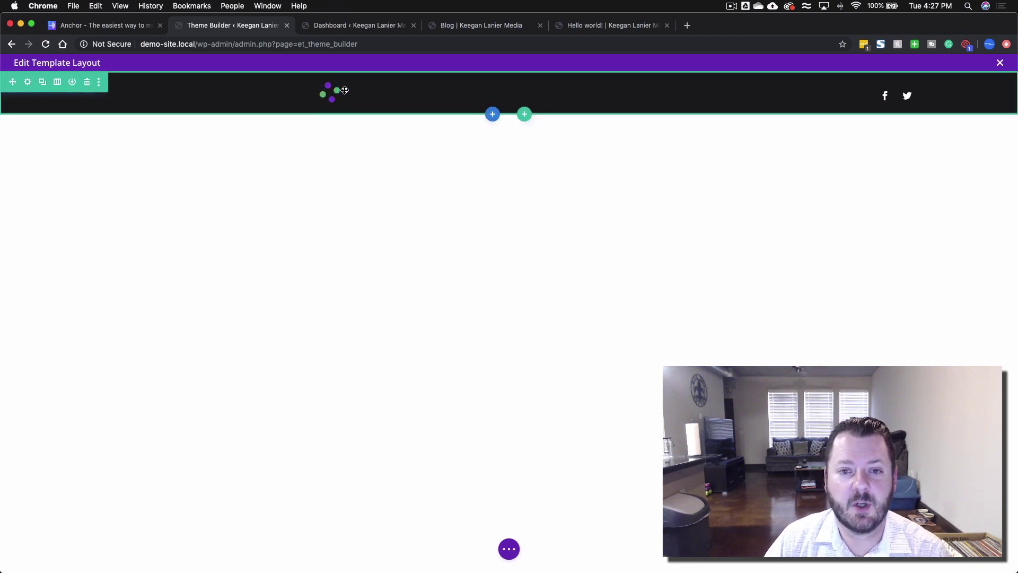
left_click(509, 549)
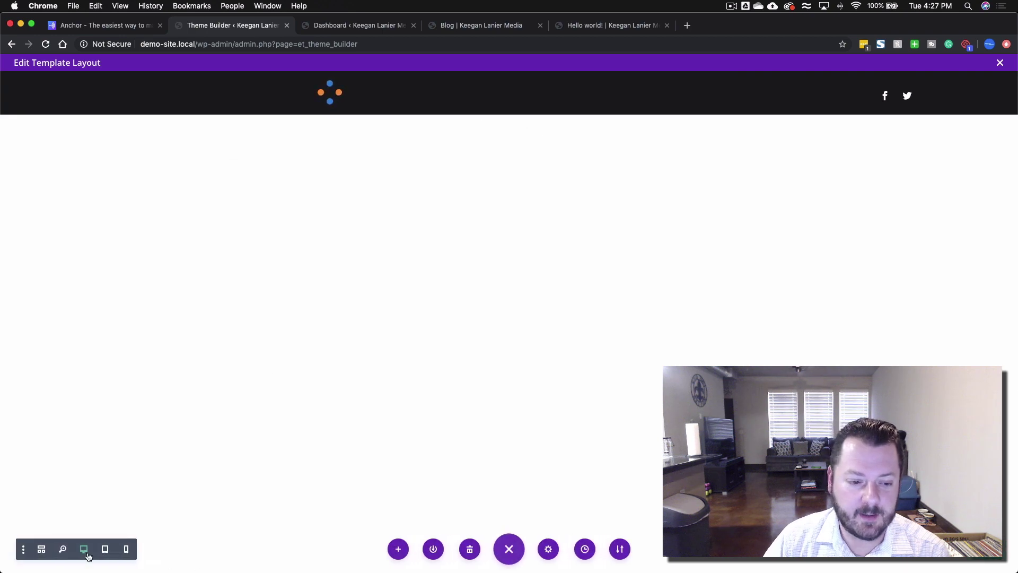
left_click(46, 555)
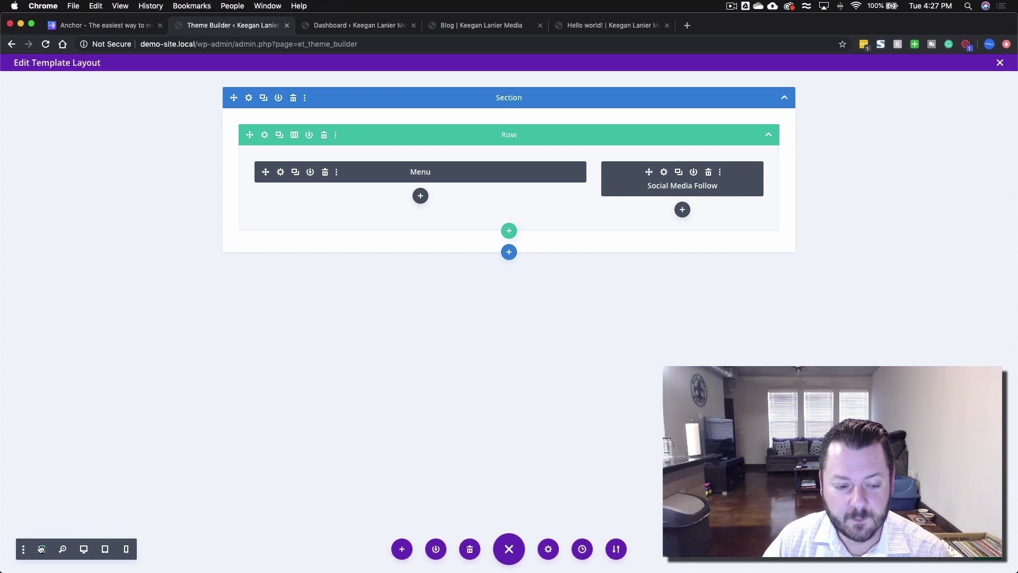
left_click(281, 172)
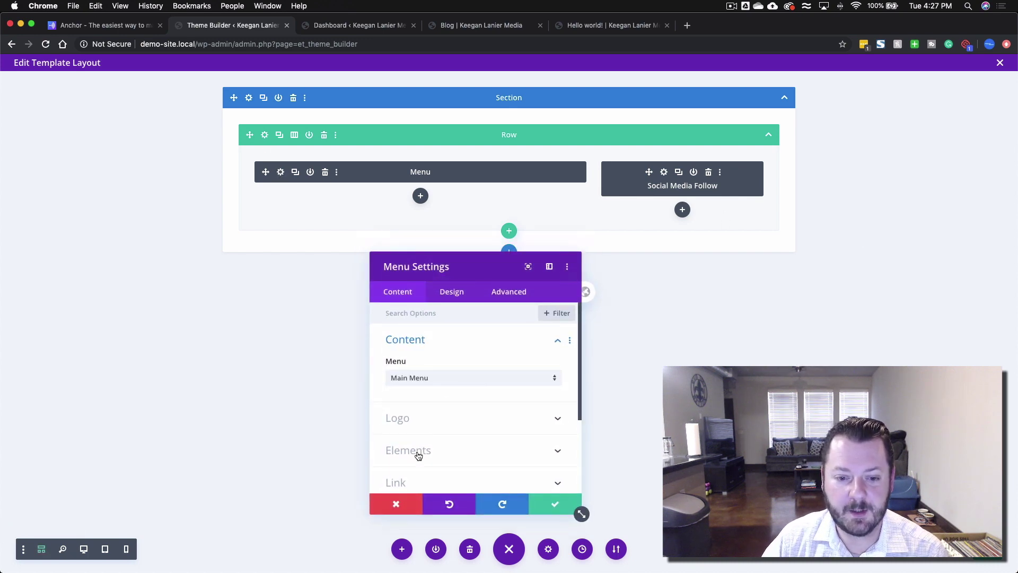
left_click(416, 452)
scroll(437, 338, "down", 2)
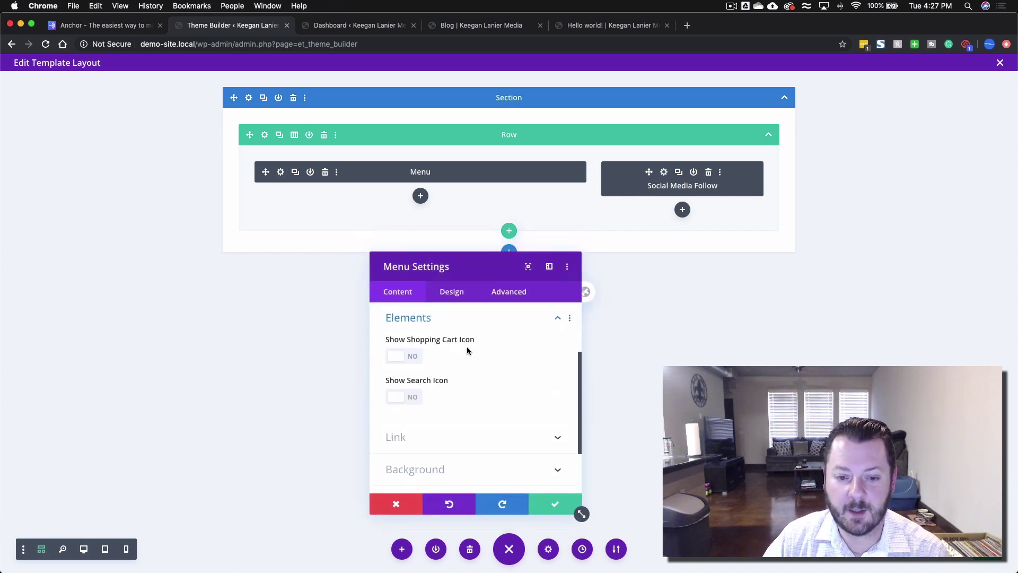
scroll(466, 350, "down", 1)
left_click(402, 378)
left_click(552, 501)
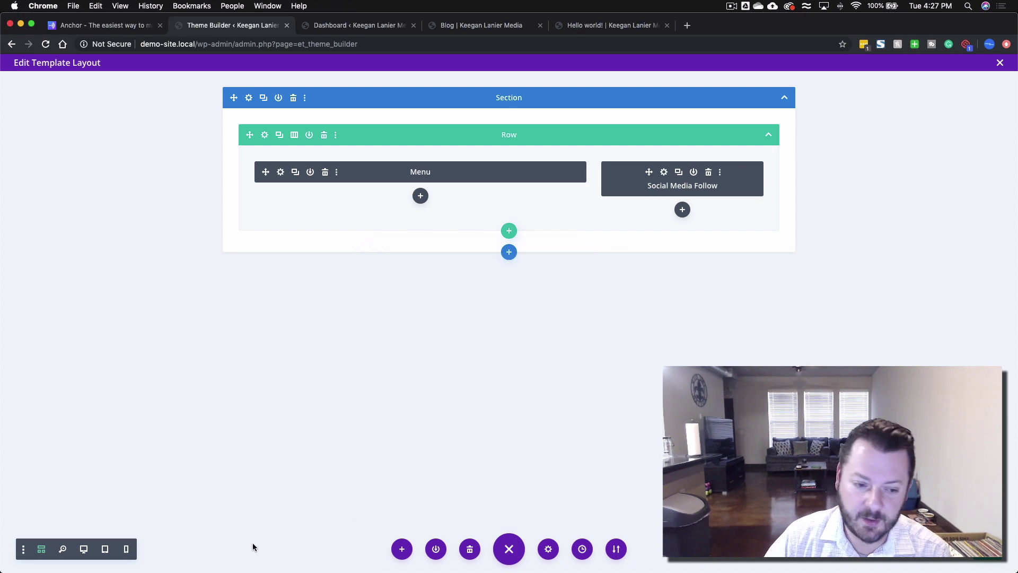
left_click(83, 549)
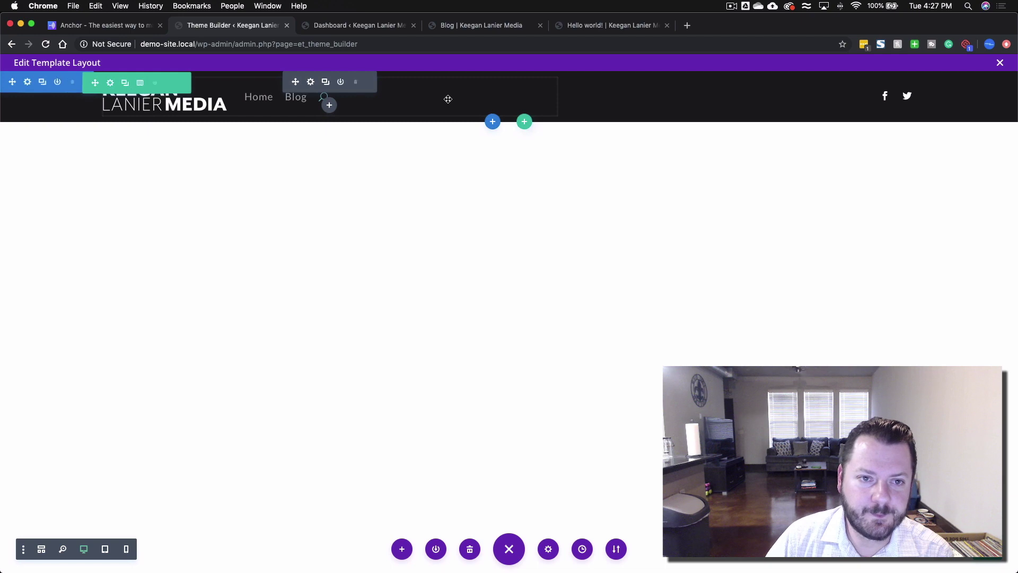
- Reload the "Hello world!" post, search the site for "divi" from the header, and review the results page layout
left_click(599, 26)
left_click(47, 45)
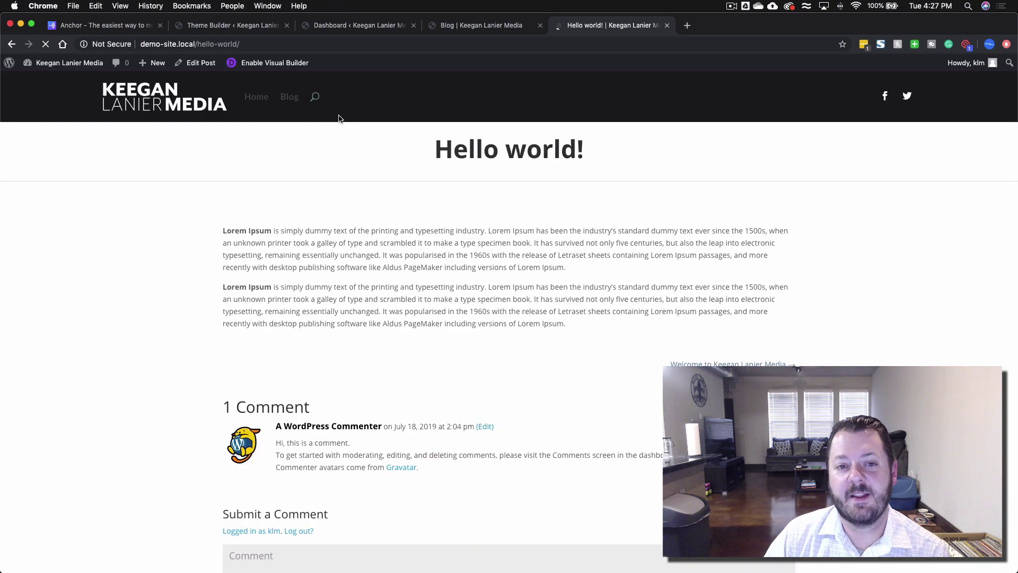
left_click(324, 99)
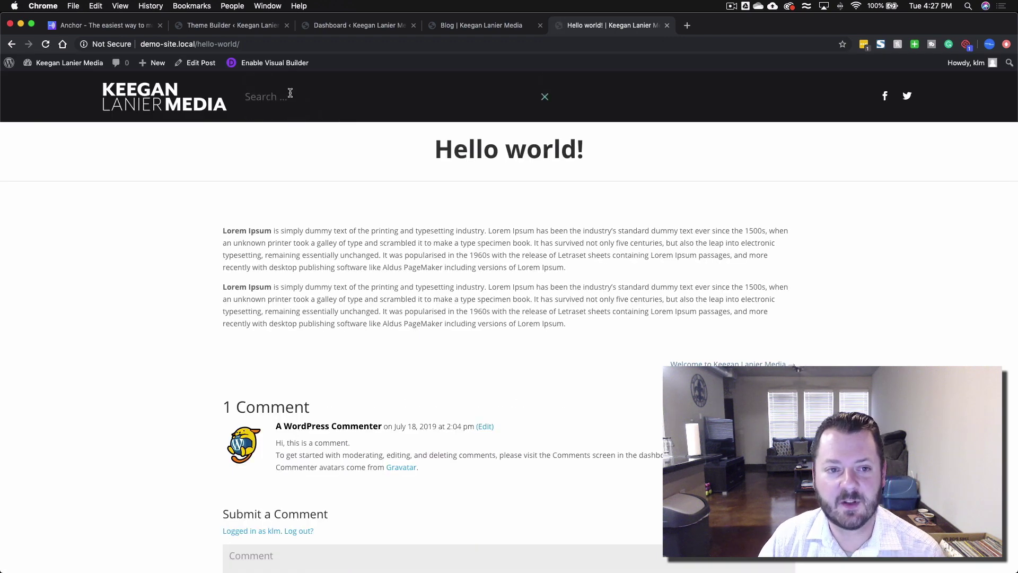
left_click(291, 95)
type("divi")
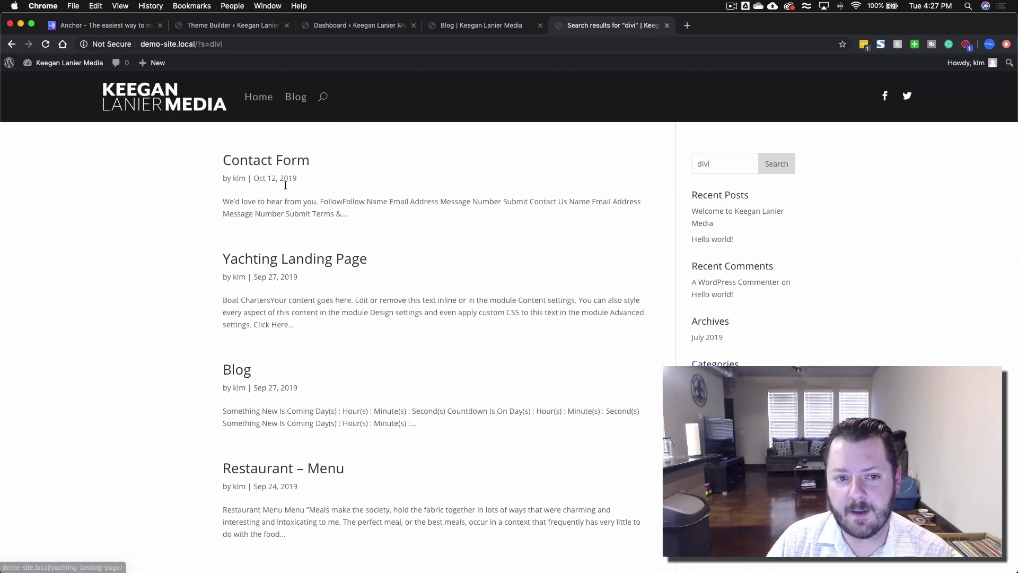
scroll(416, 504, "down", 5)
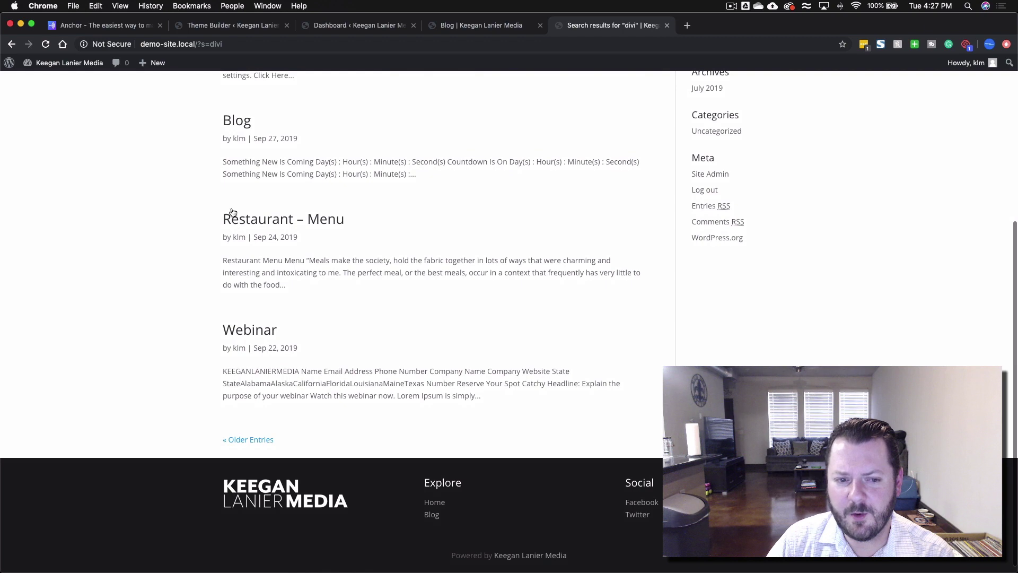
scroll(348, 254, "up", 5)
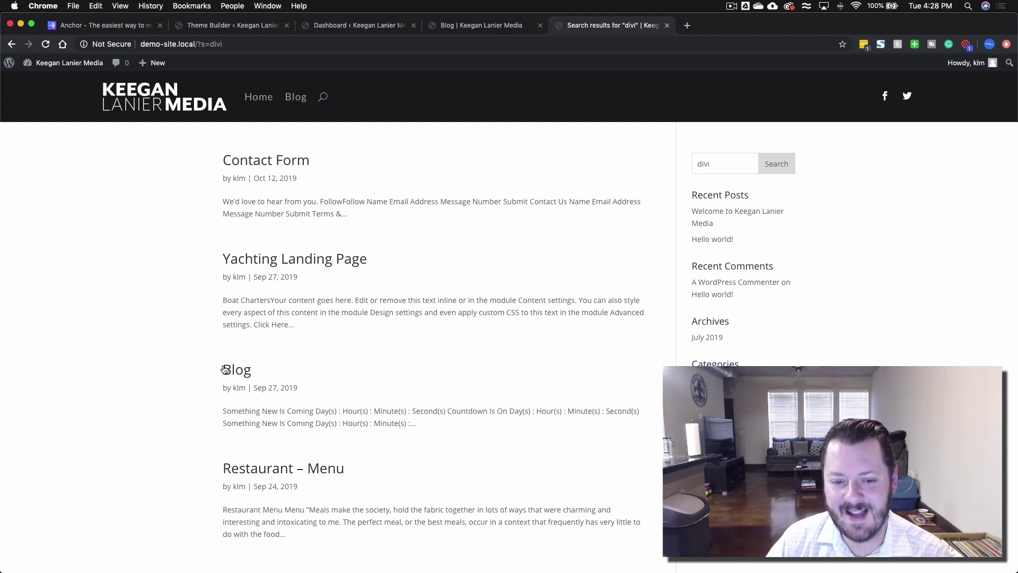
left_click_drag(532, 352, 211, 318)
left_click(448, 359)
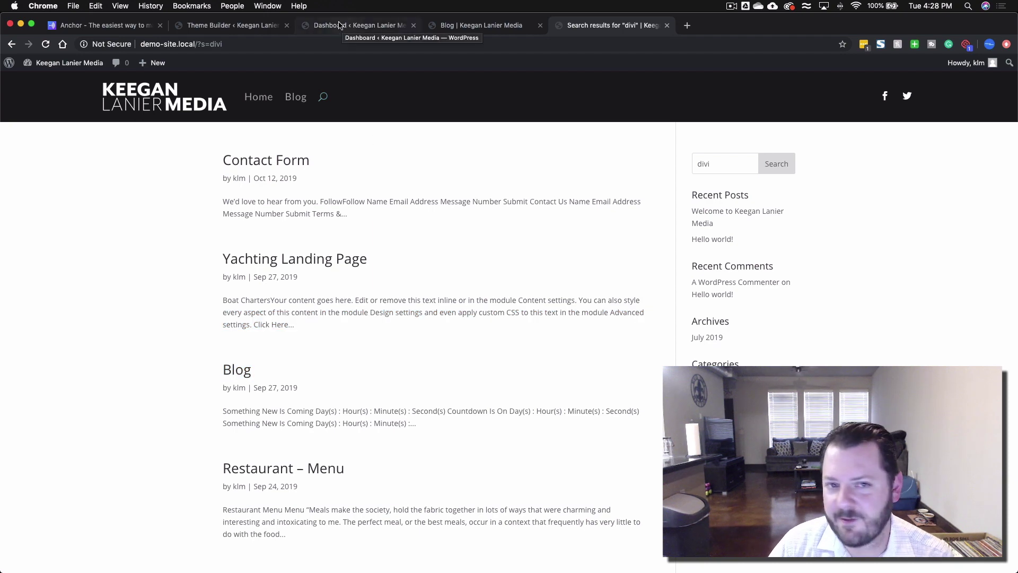
- Close the header layout and create a template used on all archive, author, category, date, project category, project tags and tags pages
left_click(440, 25)
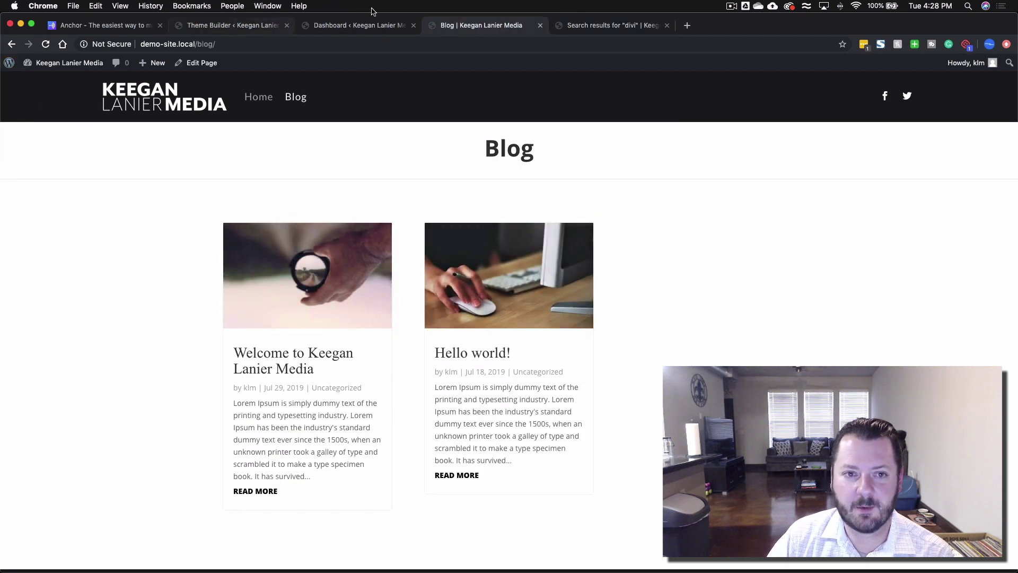
left_click(252, 27)
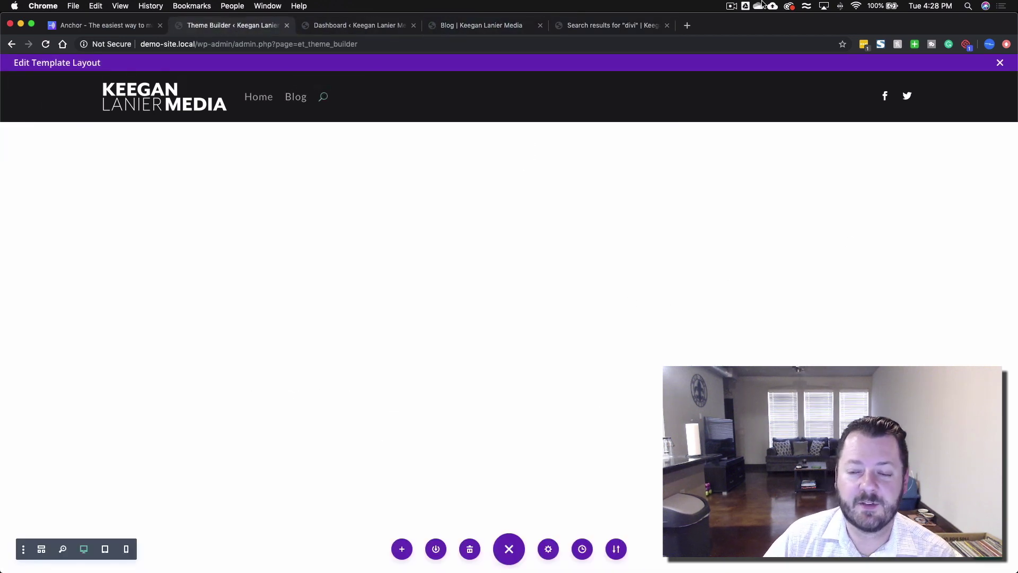
left_click(1000, 62)
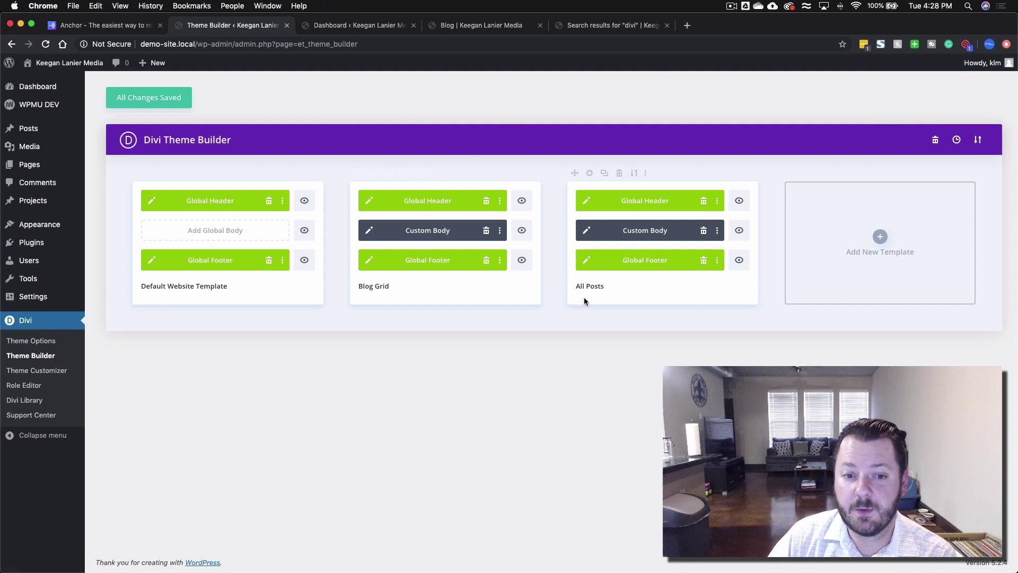
left_click(880, 237)
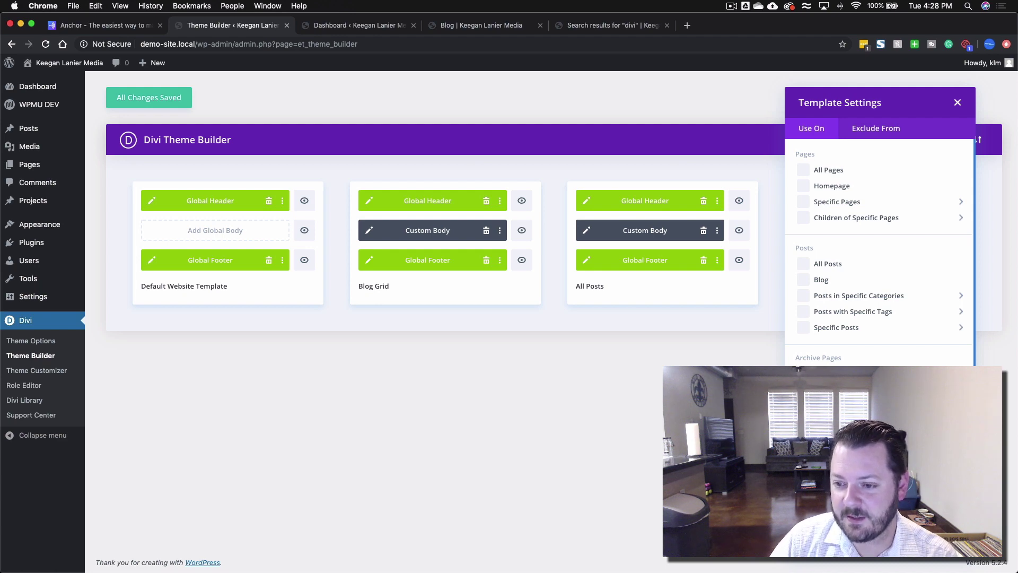
scroll(880, 249, "down", 5)
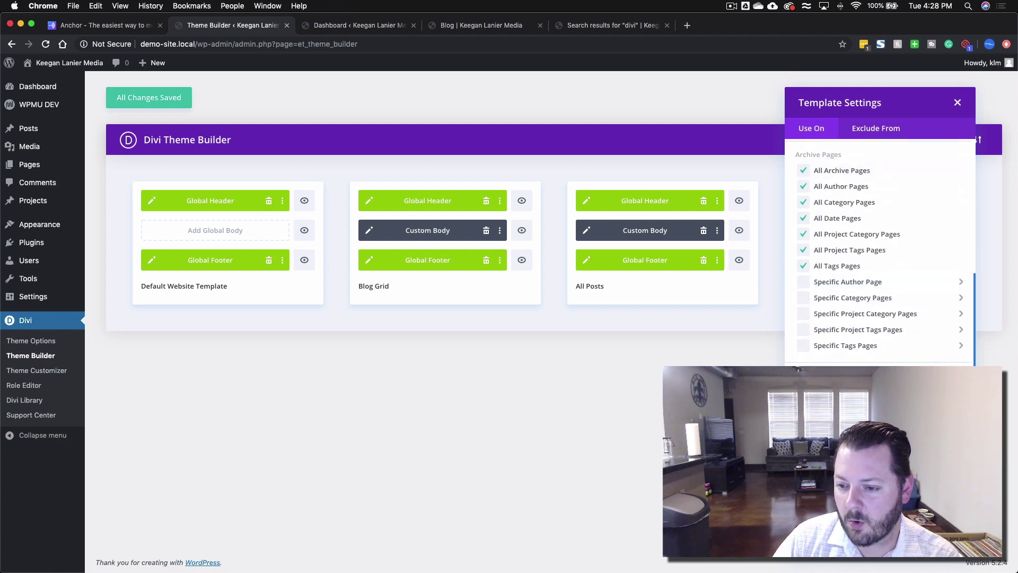
scroll(876, 338, "up", 5)
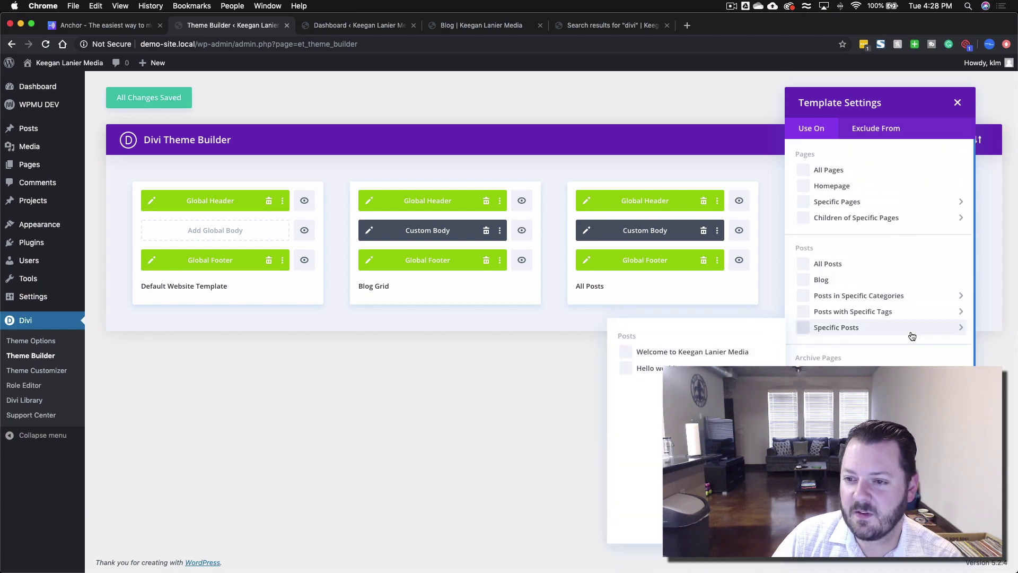
left_click(931, 534)
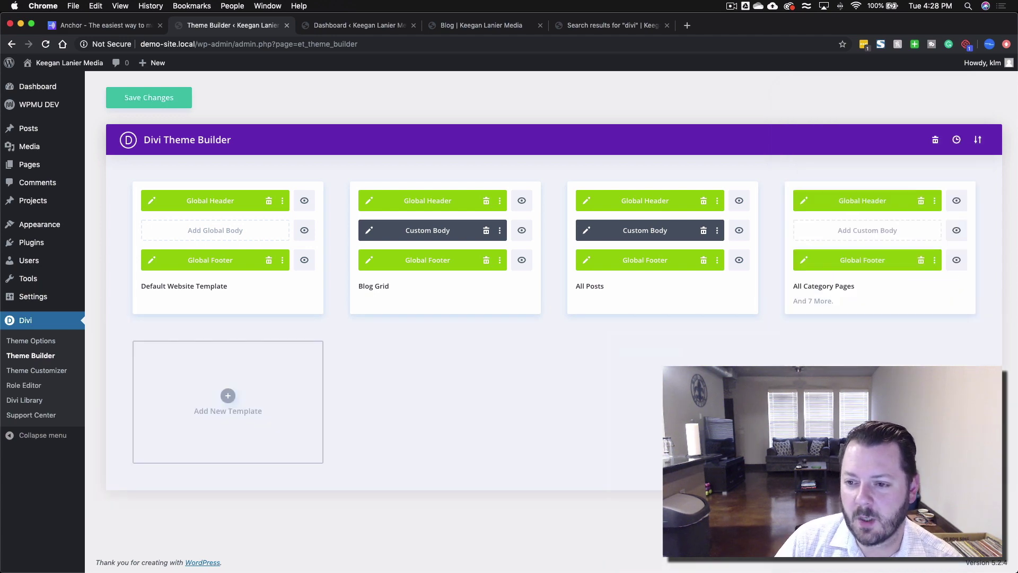
- Copy the custom body from the Blog Grid template into the All Category Pages template, and open that body's layout for editing
left_click(859, 232)
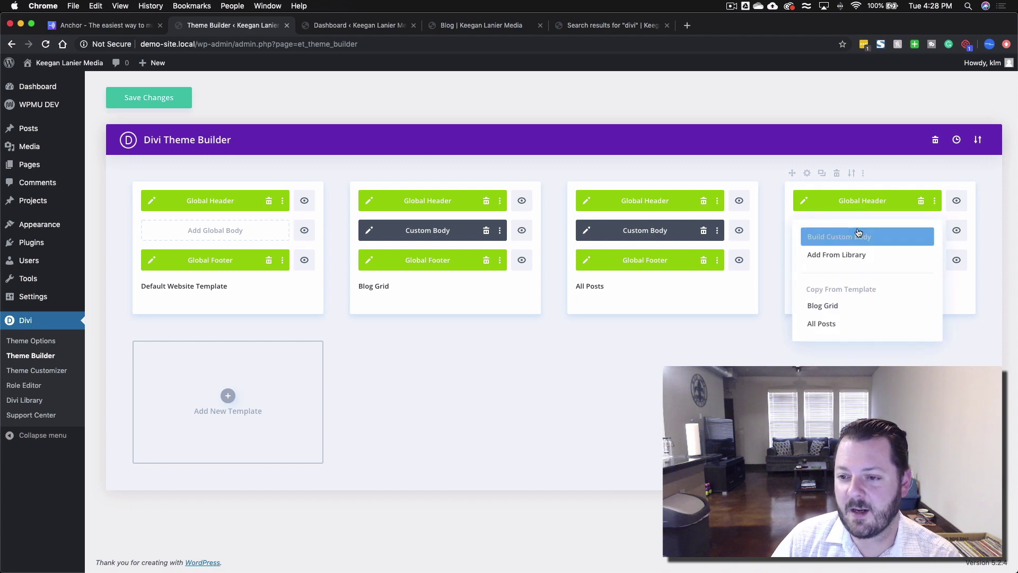
left_click(851, 307)
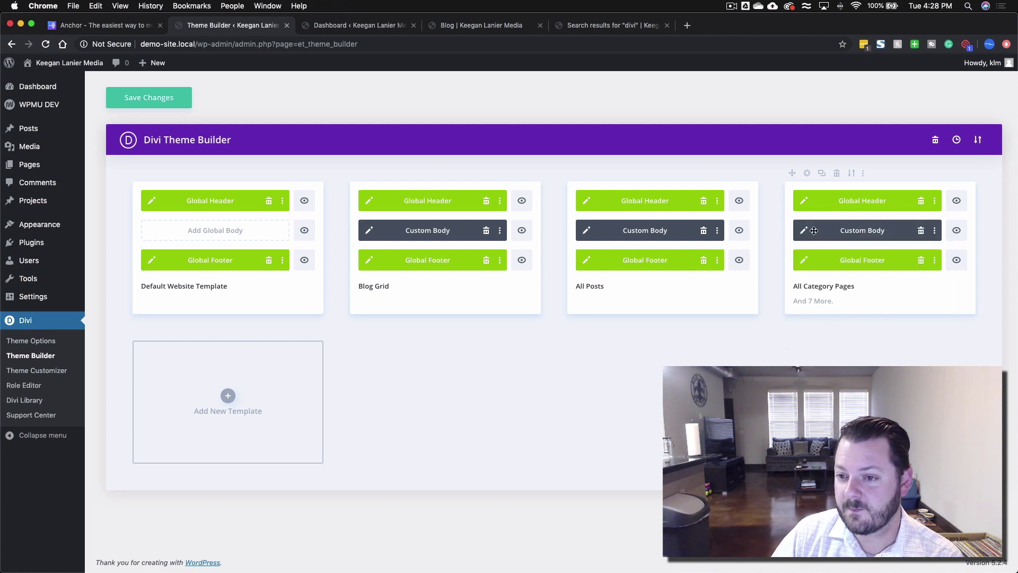
left_click(804, 232)
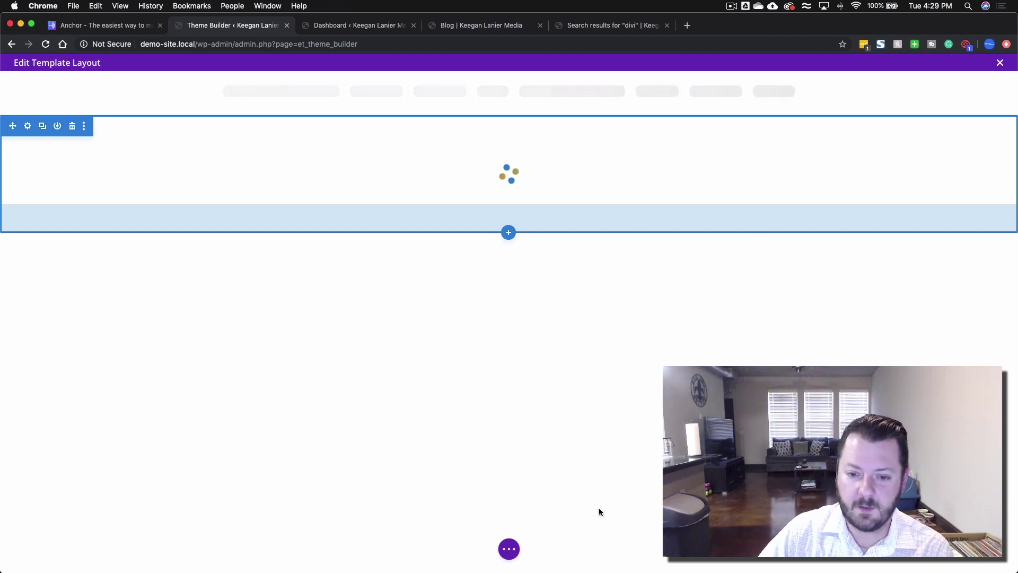
left_click(507, 553)
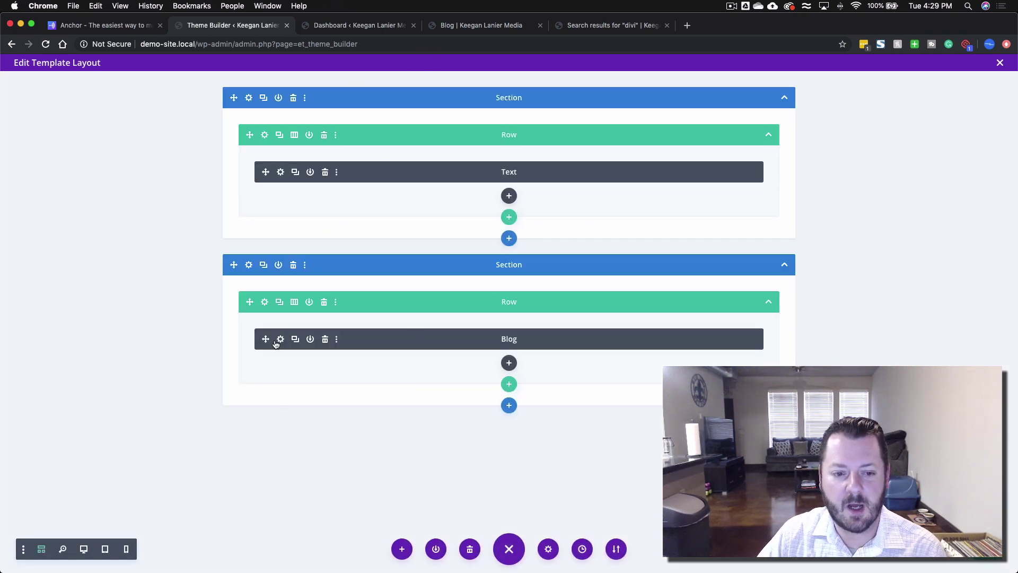
- Enable Posts For Current Page in the Blog module's content settings, set the post count, and save the module
left_click(433, 352)
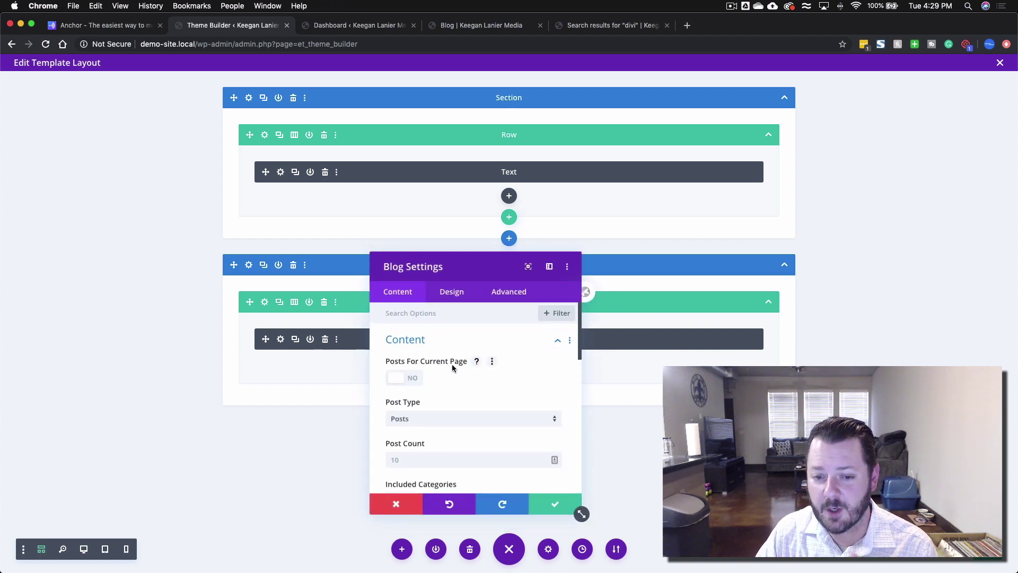
left_click(478, 364)
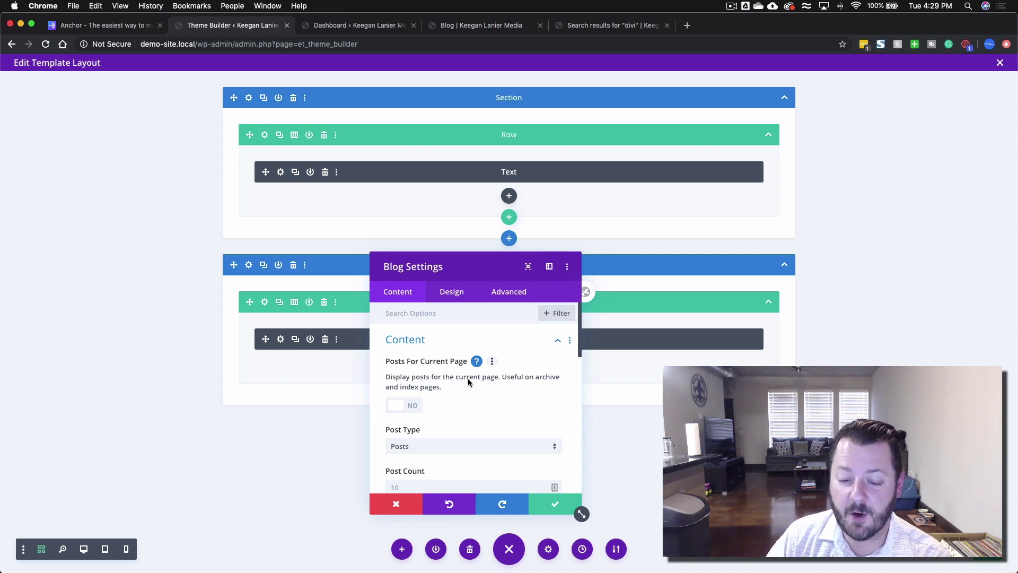
left_click(397, 406)
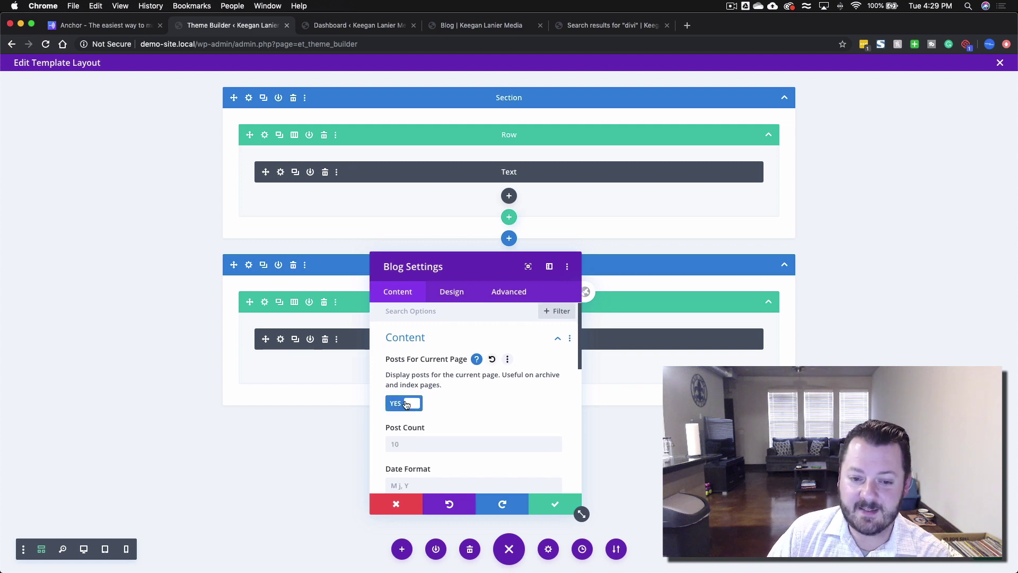
scroll(515, 431, "down", 5)
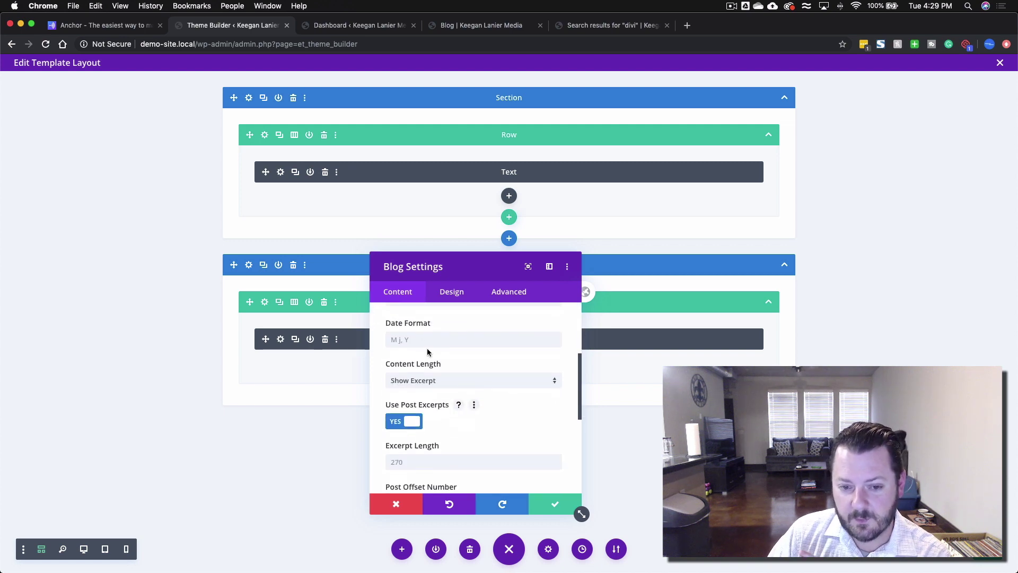
scroll(425, 374, "up", 3)
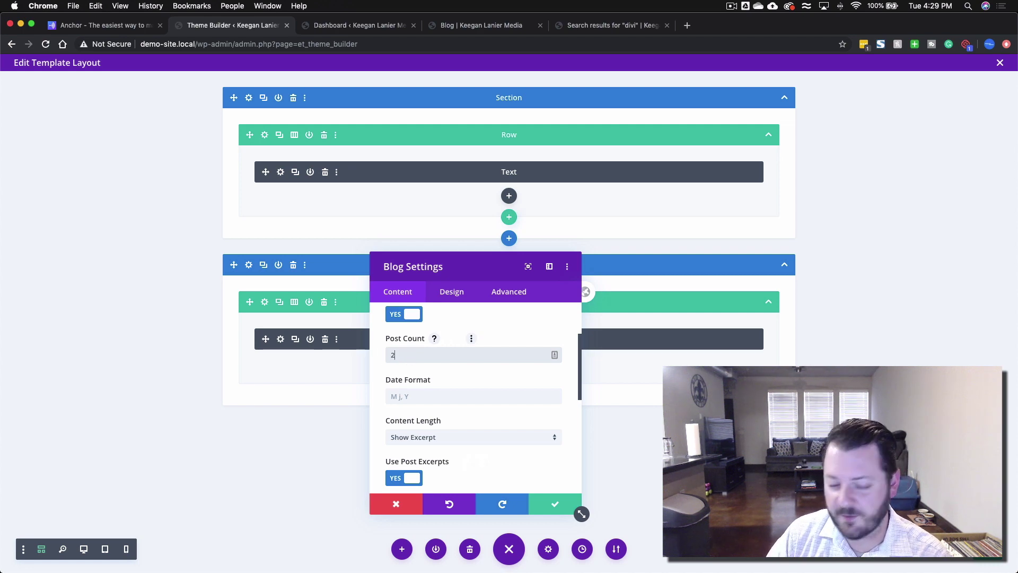
scroll(440, 381, "down", 2)
scroll(450, 370, "down", 6)
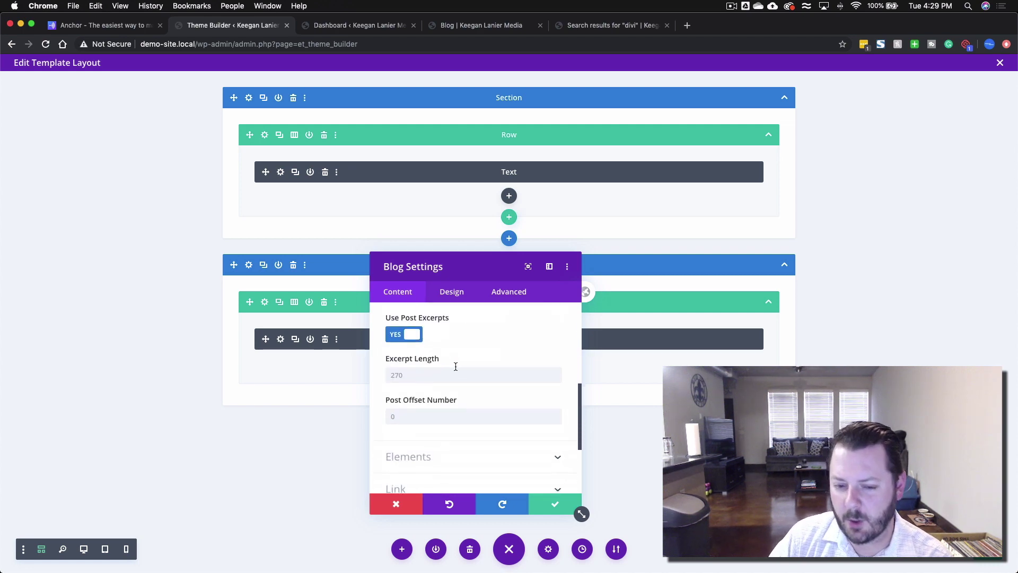
scroll(450, 376, "up", 1)
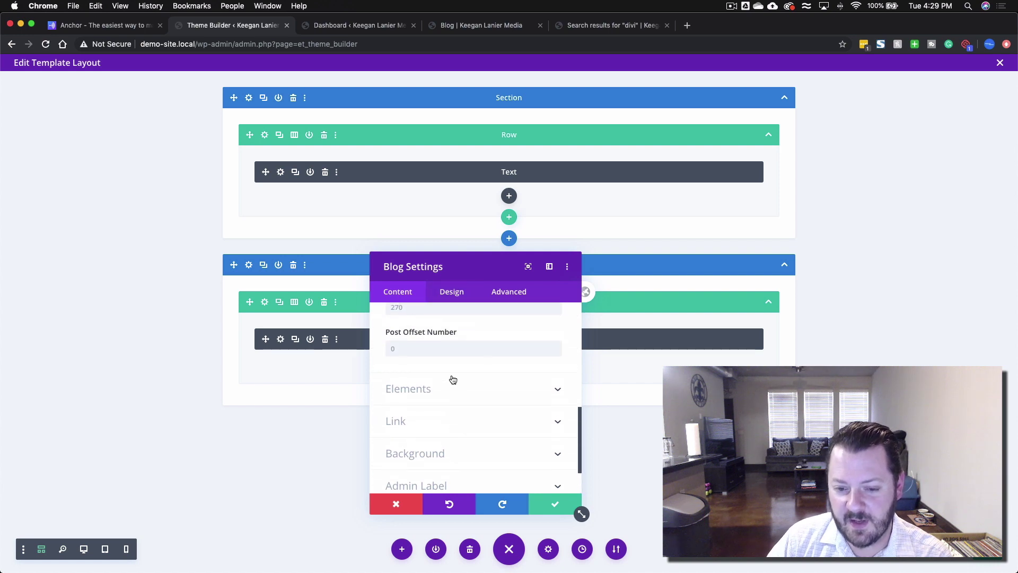
left_click(555, 503)
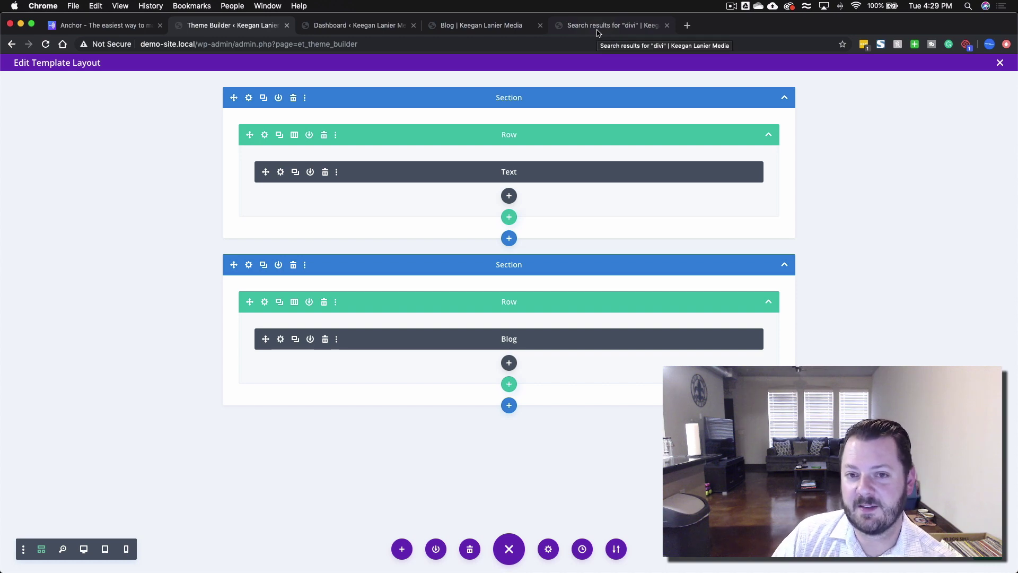
- Close the layout and save the Theme Builder changes, and reload the "divi" search results to review their layout
left_click(1000, 63)
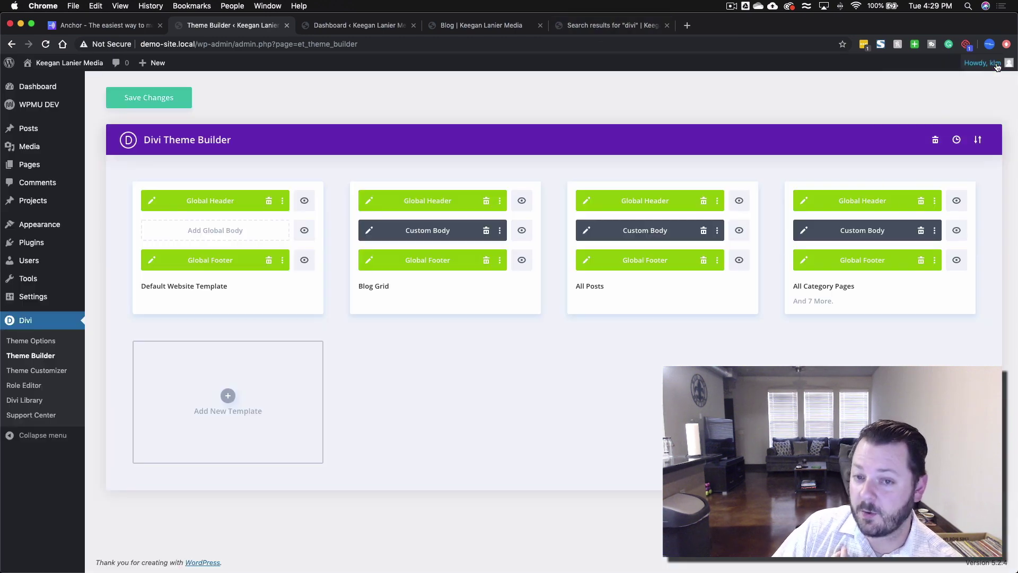
left_click(149, 97)
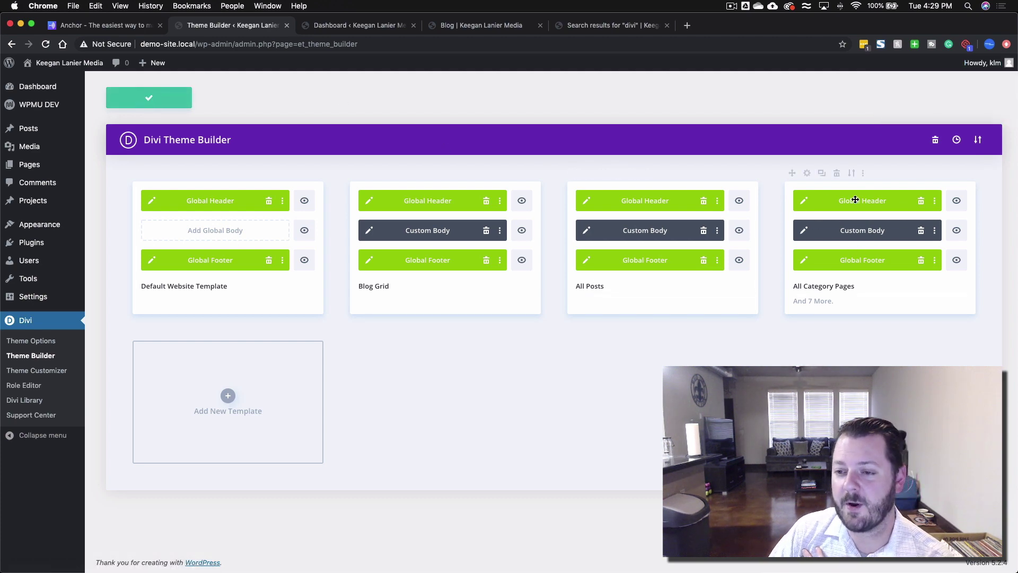
left_click(615, 25)
left_click(46, 44)
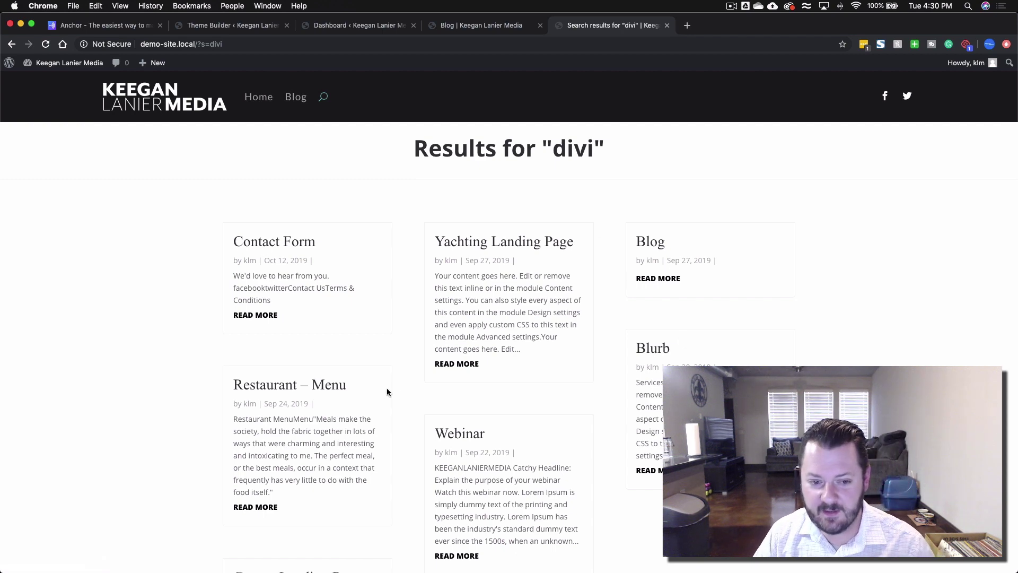
scroll(647, 385, "down", 5)
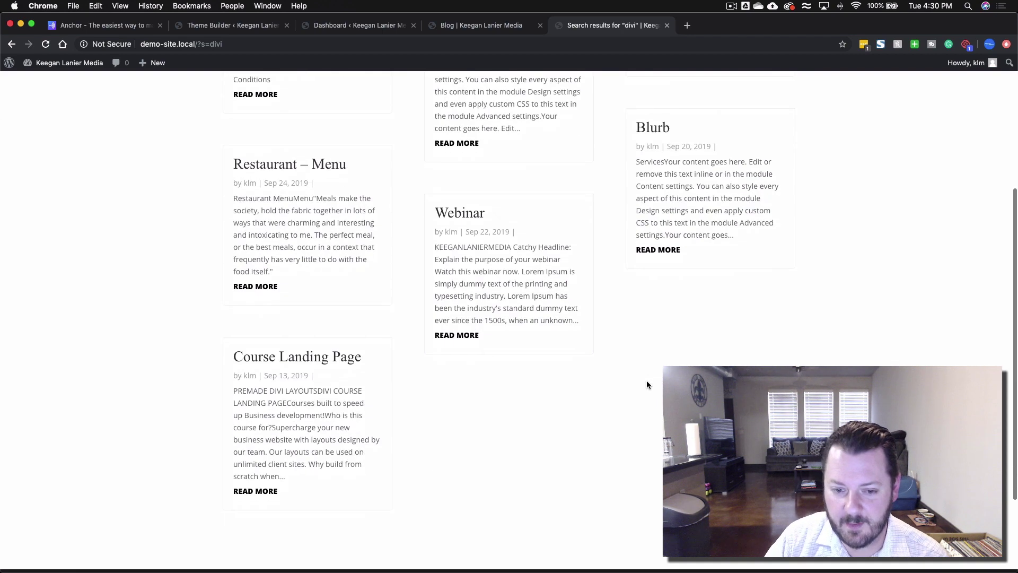
scroll(257, 137, "up", 3)
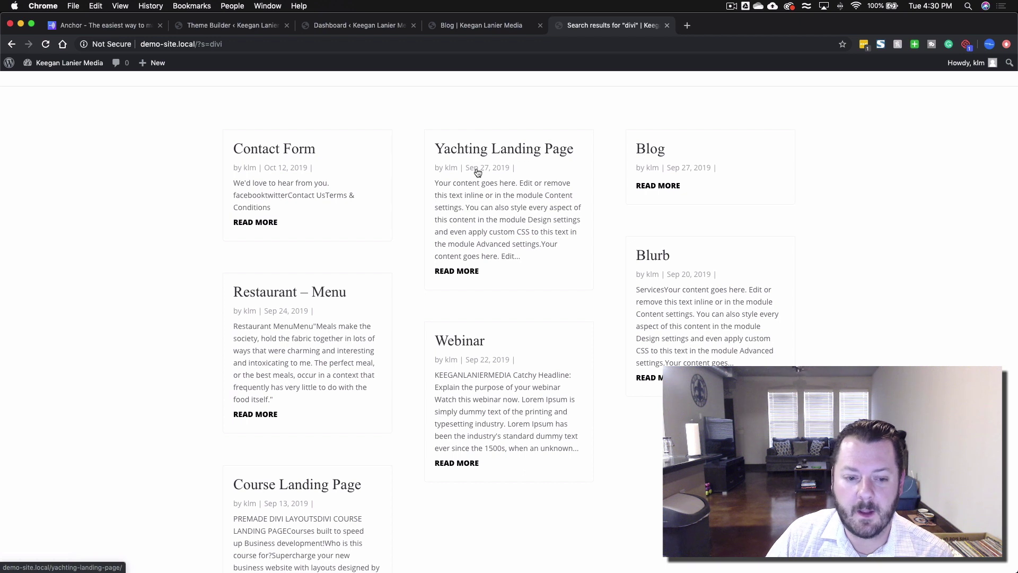
- Set Yachting-Slide-5.jpg from the media library as the Course Landing Page's featured image and update the page
left_click(310, 490)
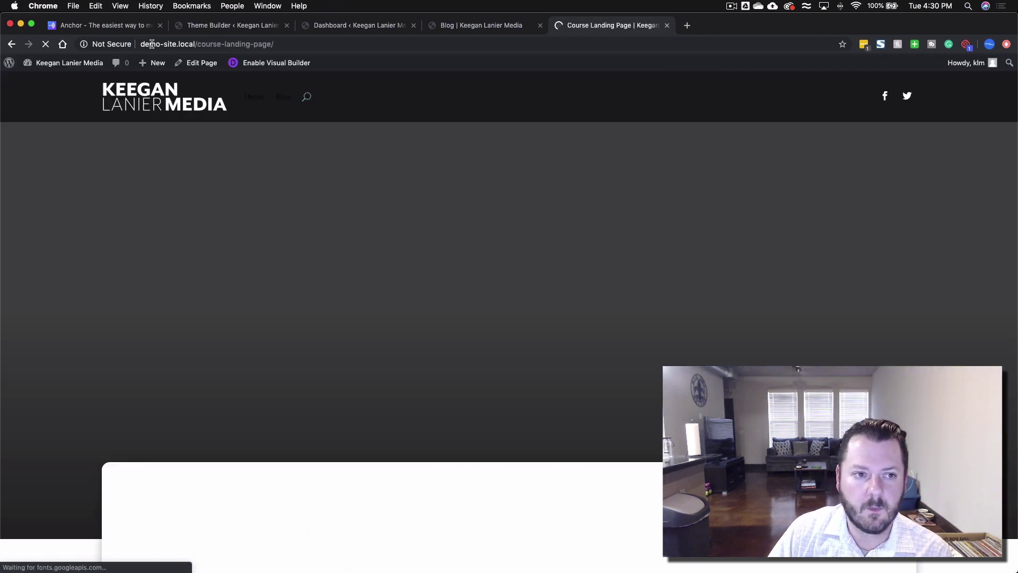
left_click(200, 62)
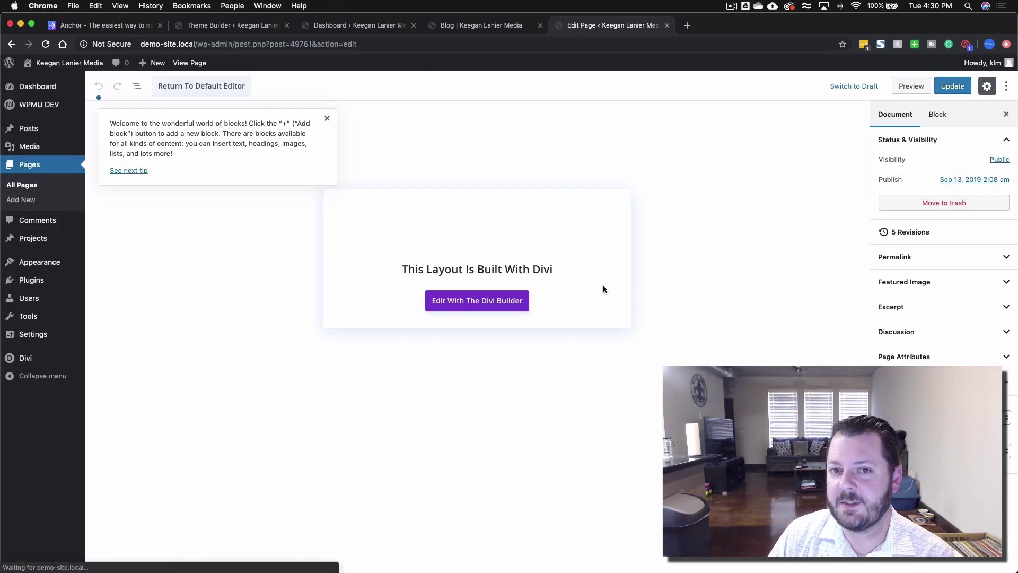
left_click(914, 283)
left_click(936, 312)
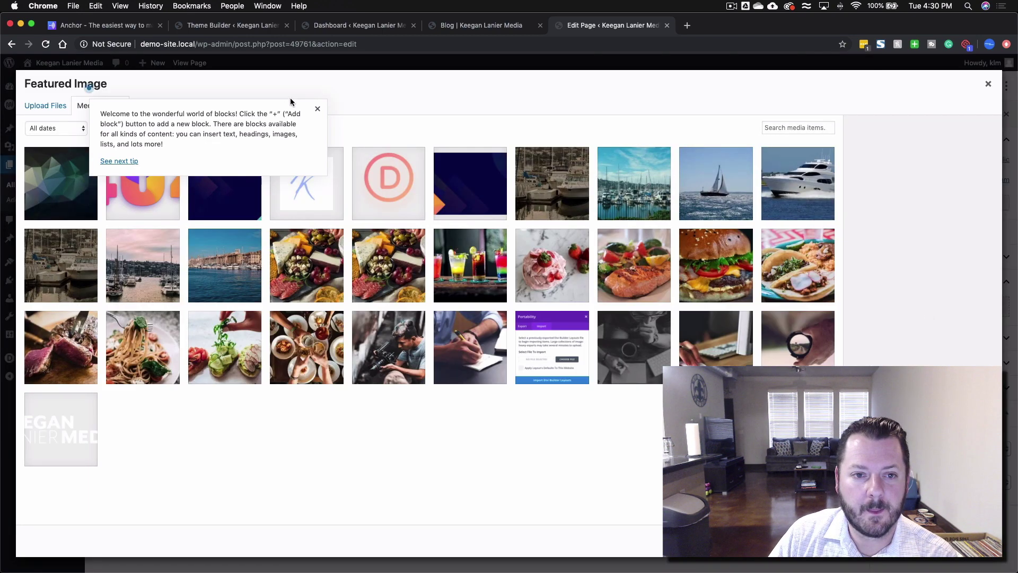
left_click(316, 109)
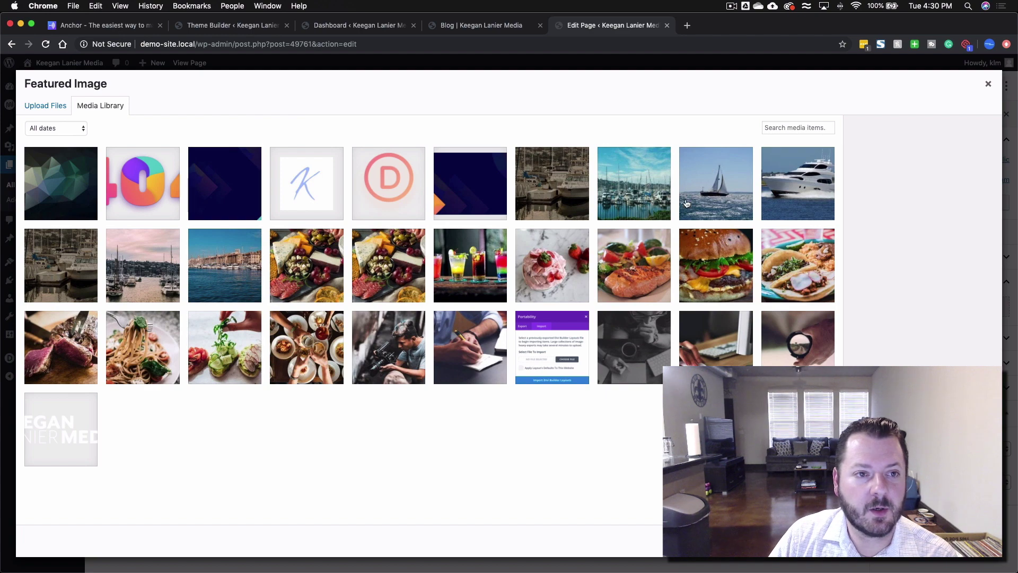
left_click(709, 189)
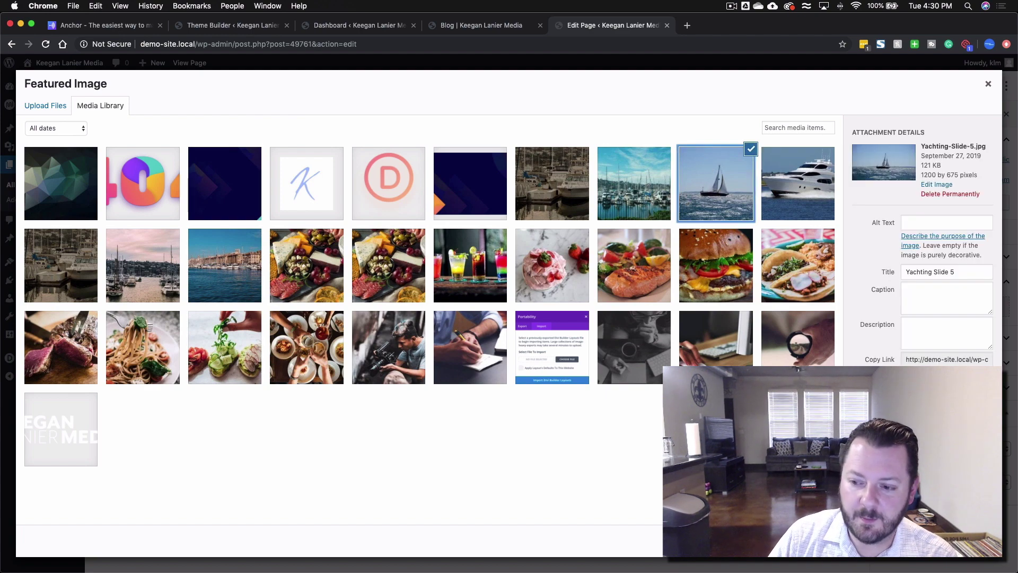
left_click(962, 541)
left_click(953, 86)
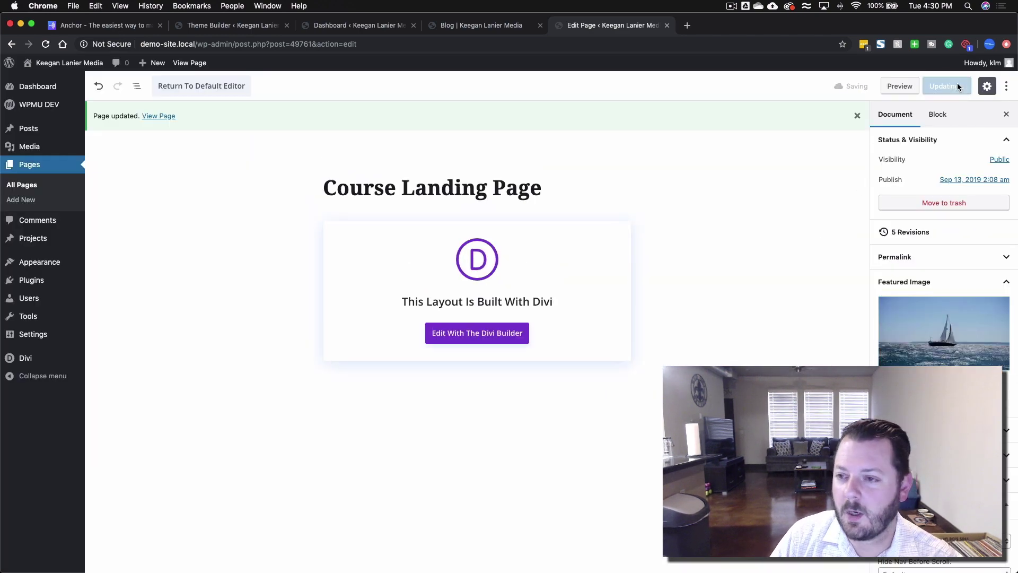
- Visit the site's homepage, search for "divi" from the header, and review the results page, including the Course Landing Page entry
left_click(96, 64)
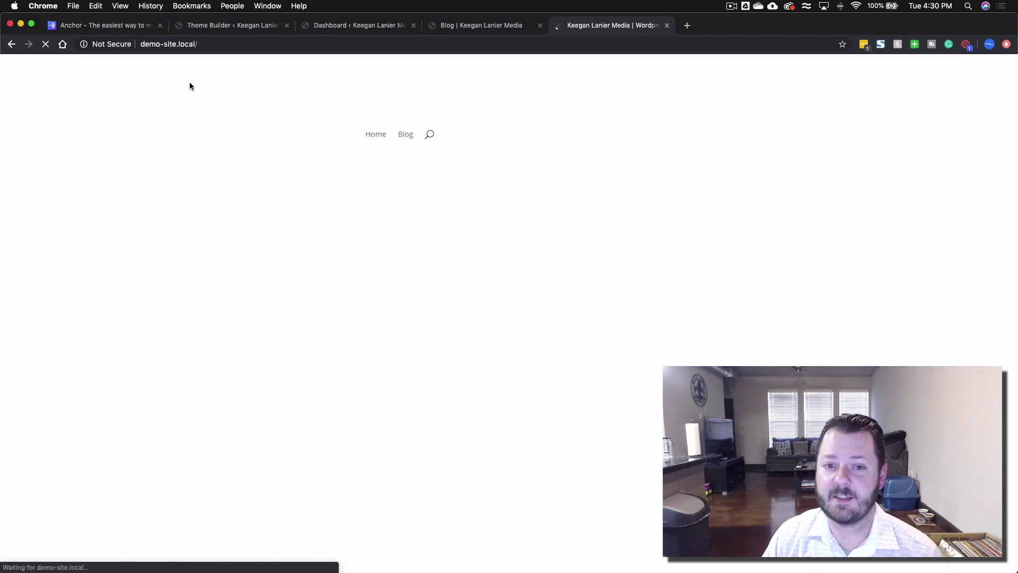
left_click(324, 99)
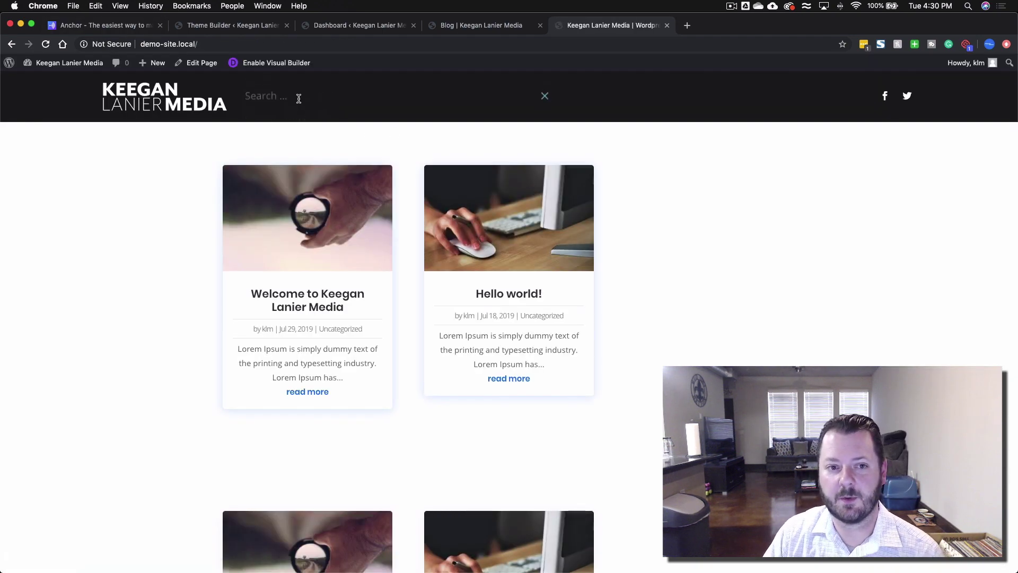
left_click(299, 97)
type("divi")
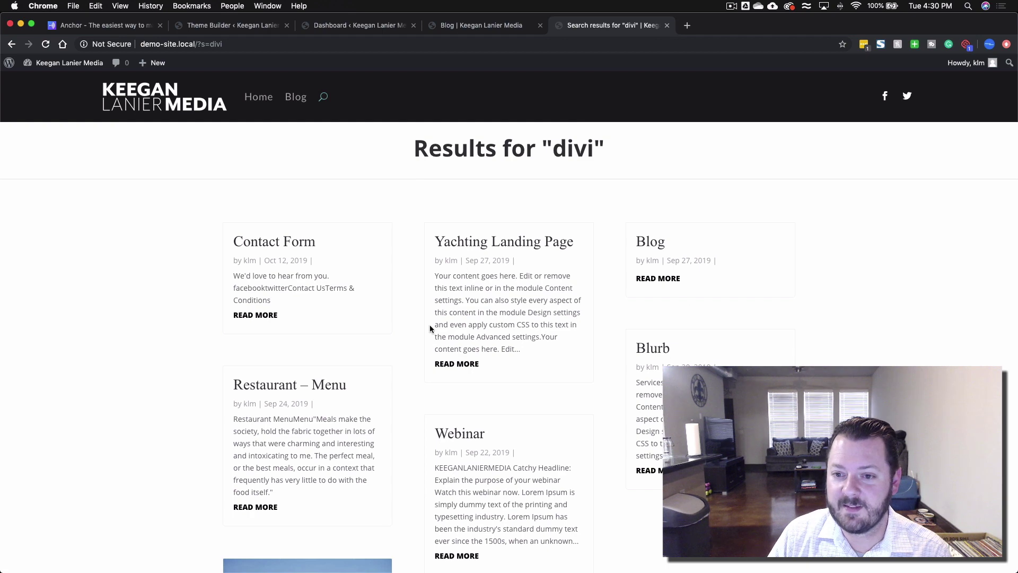
scroll(559, 348, "down", 5)
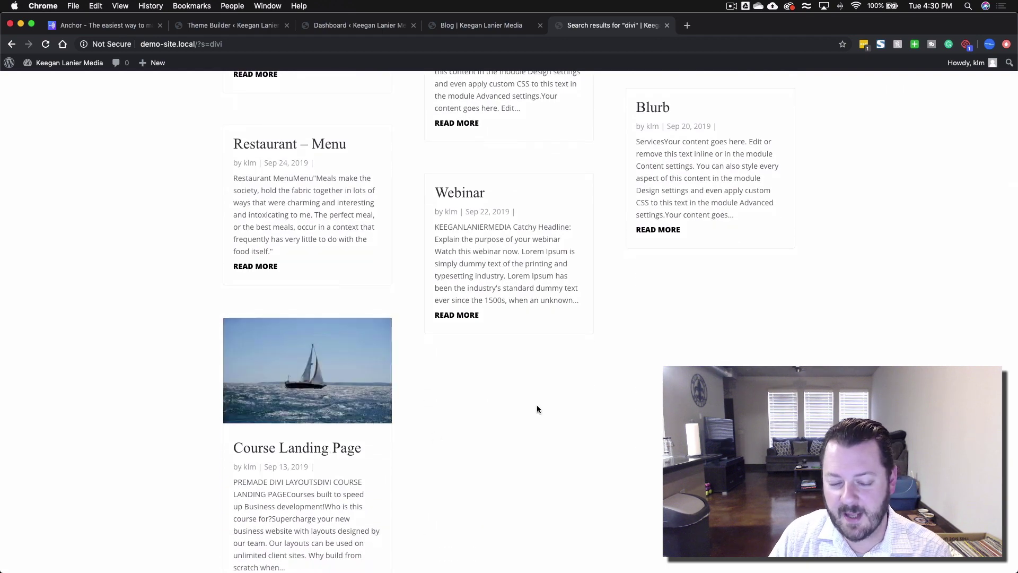
scroll(537, 405, "down", 3)
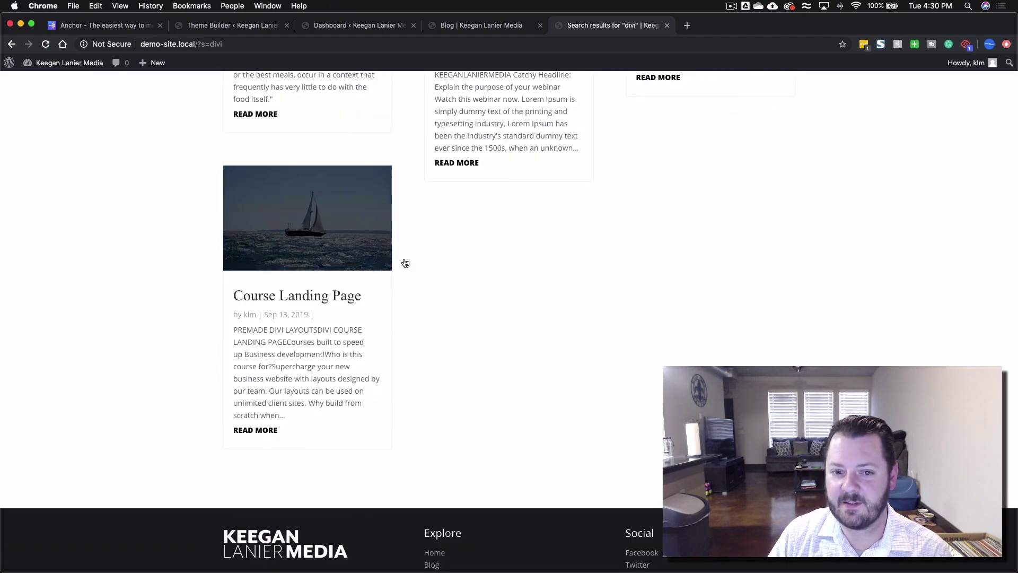
scroll(153, 138, "up", 2)
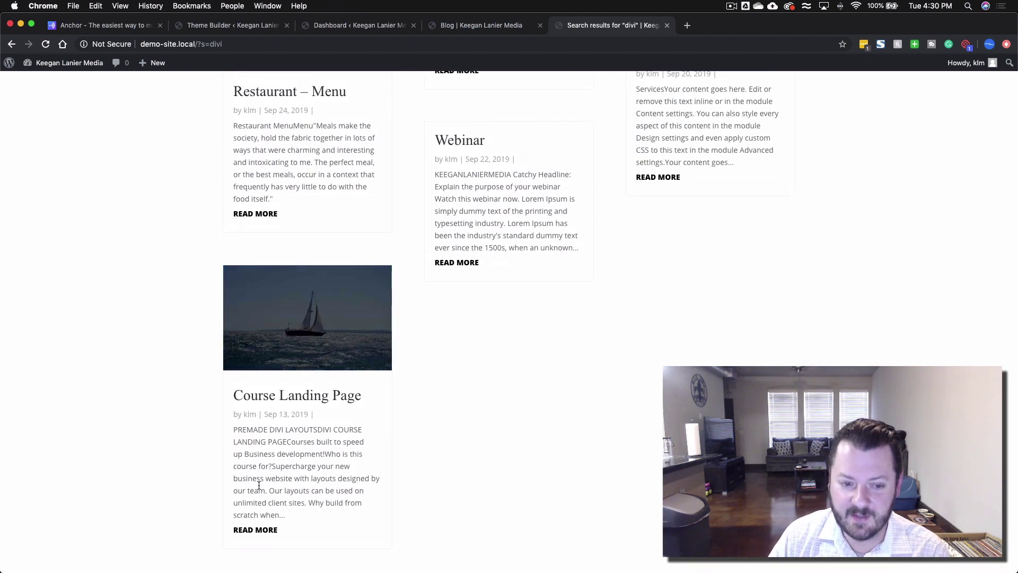
scroll(741, 359, "down", 3)
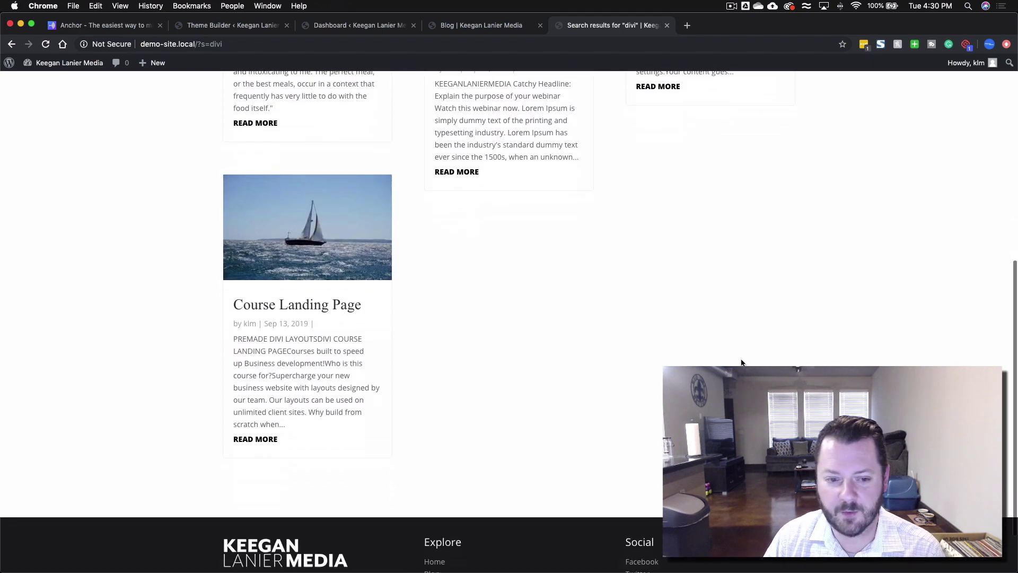
scroll(675, 288, "up", 4)
scroll(675, 288, "up", 5)
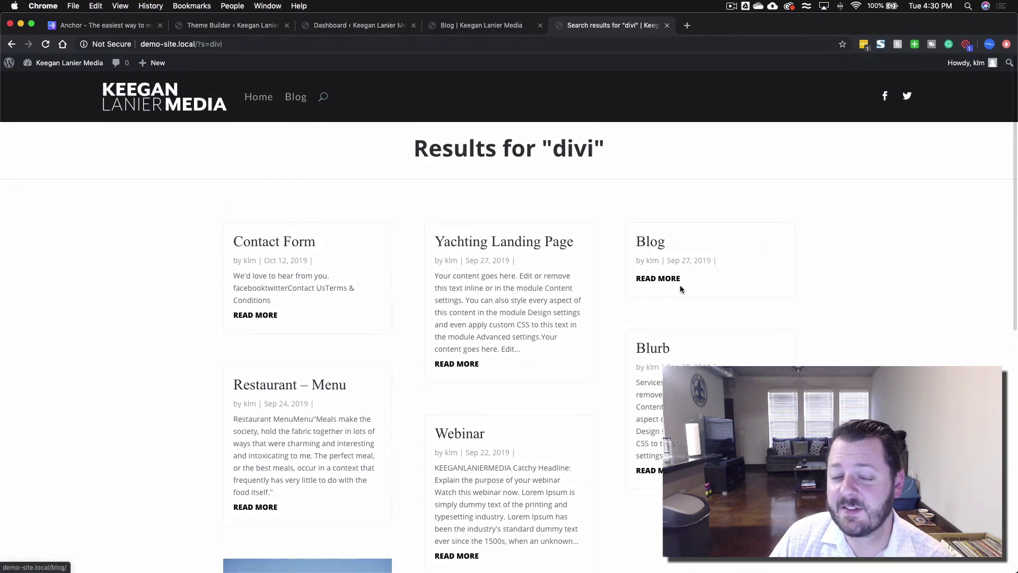
left_click_drag(432, 150, 732, 136)
left_click(731, 135)
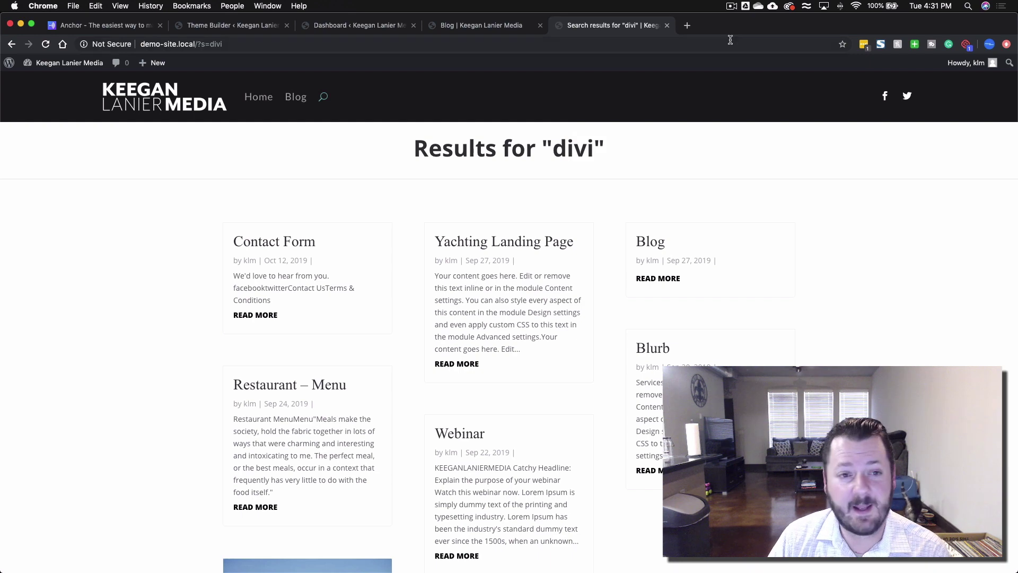
- Close the browser tabs with the Blog page and the Dashboard, and return to the Theme Builder
left_click(487, 27)
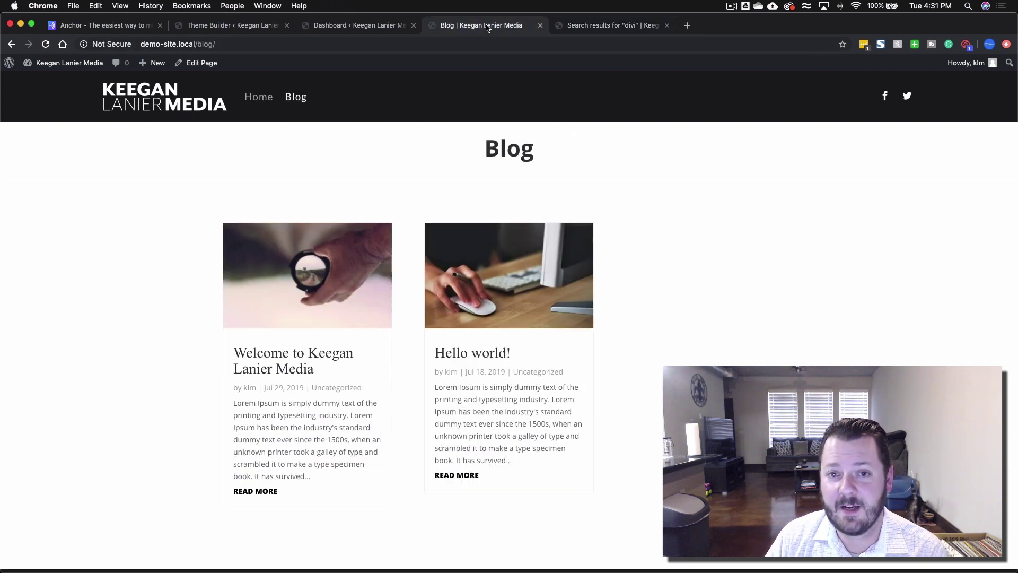
left_click(540, 26)
left_click(414, 25)
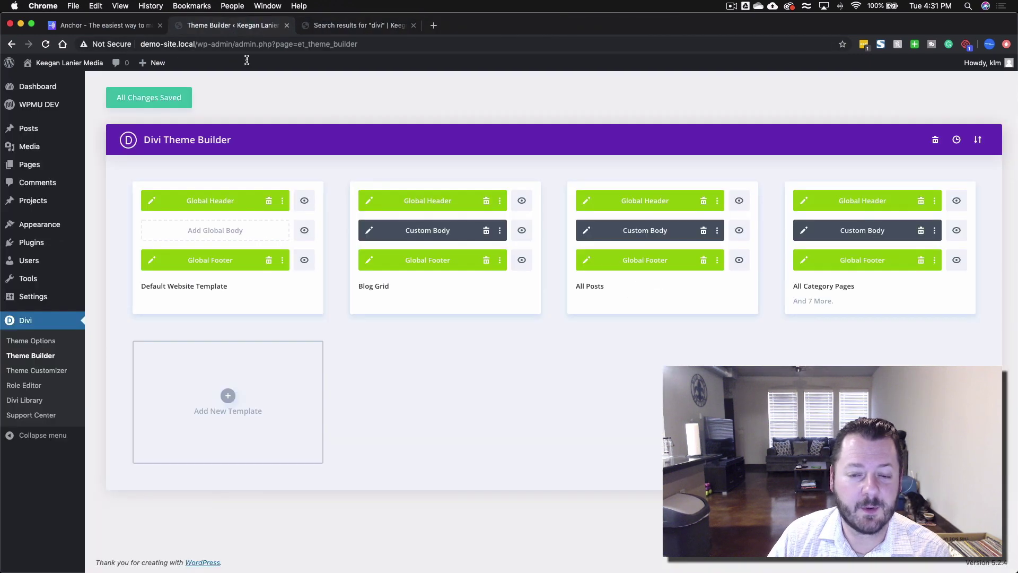
- Examine the page, post, archive, project and other assignment options for a new template, and close the settings without creating one
left_click(228, 396)
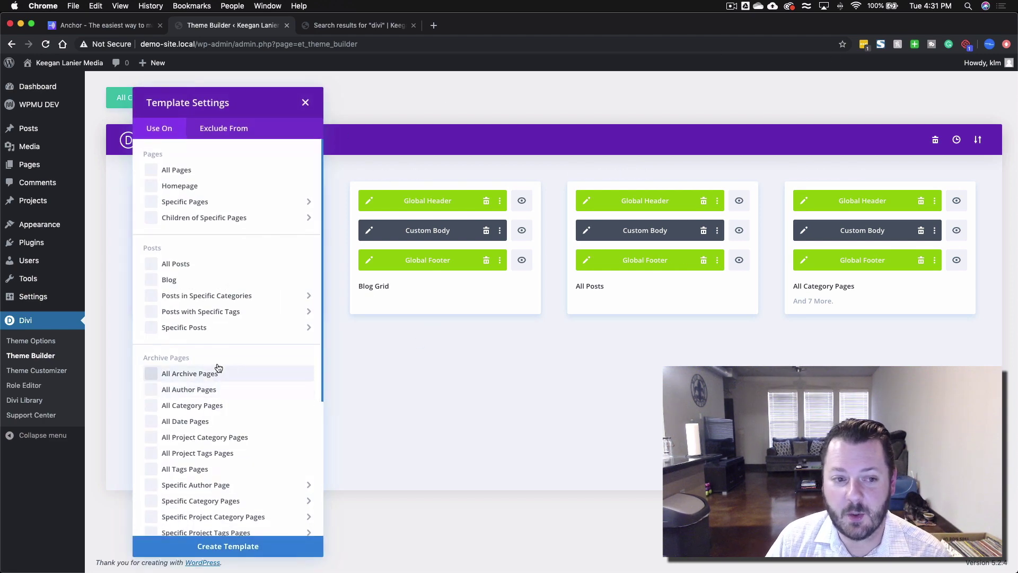
mouse_move(182, 216)
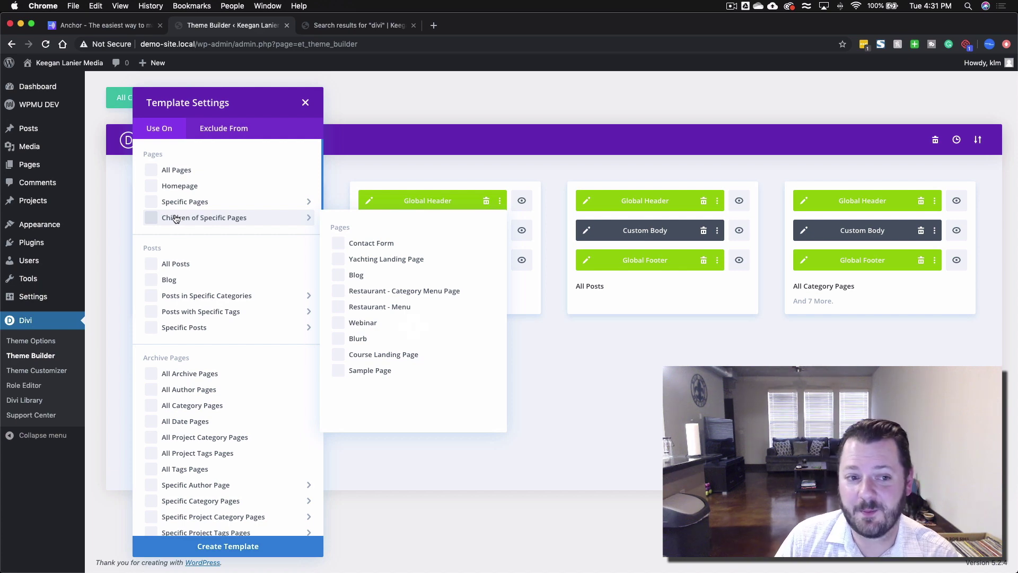
mouse_move(199, 326)
scroll(207, 330, "down", 1)
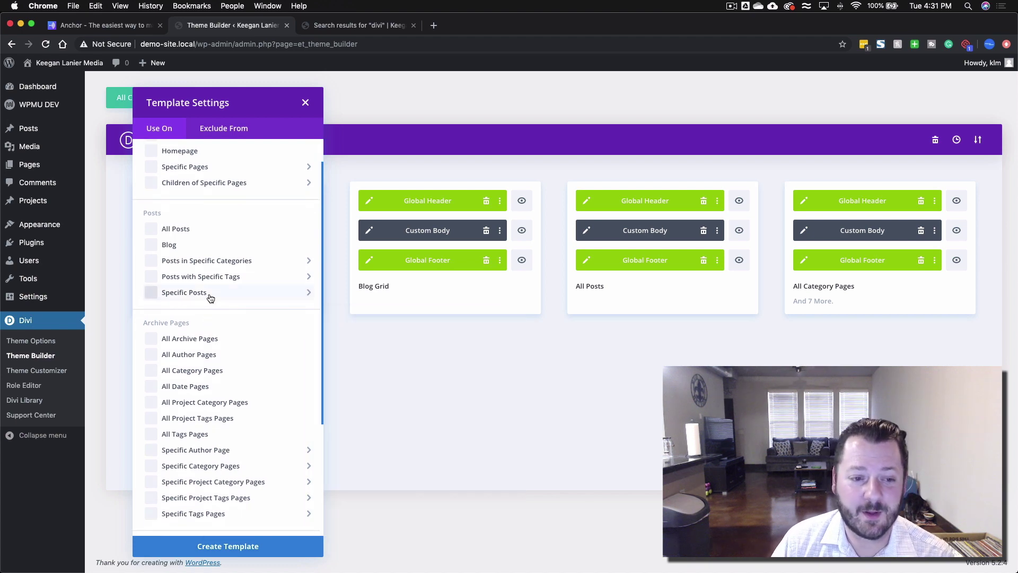
mouse_move(211, 298)
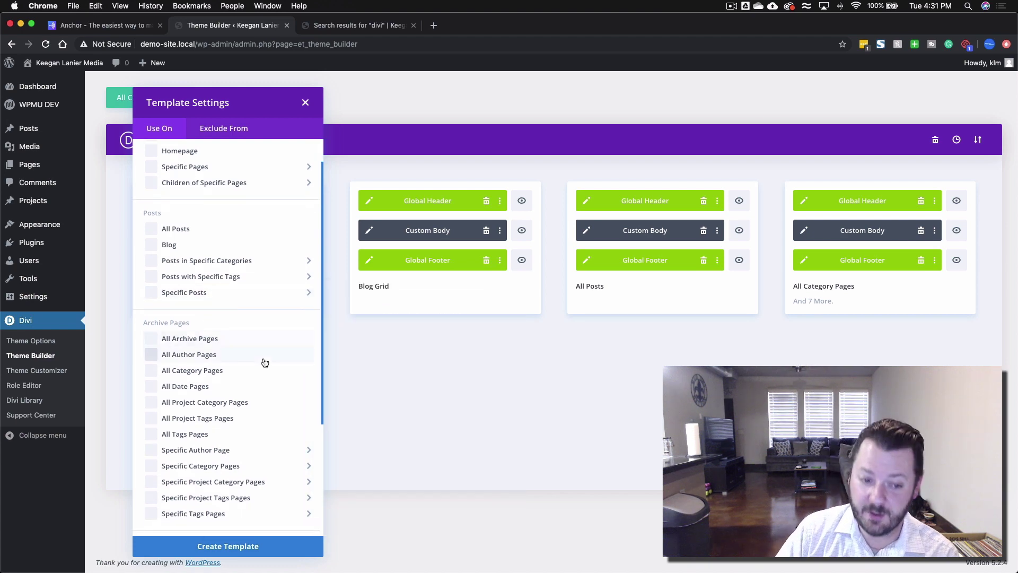
scroll(264, 359, "down", 5)
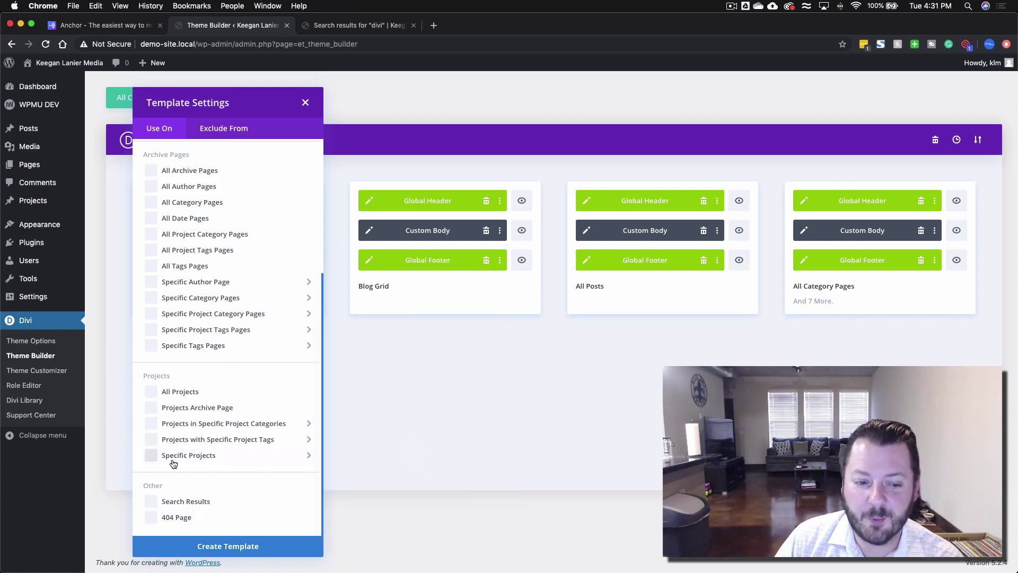
mouse_move(175, 462)
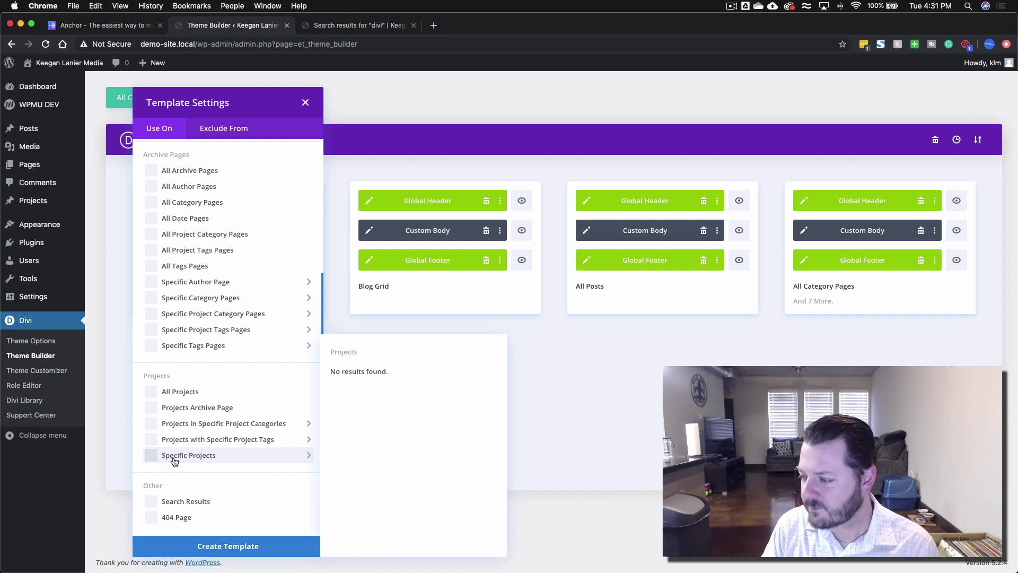
left_click(305, 102)
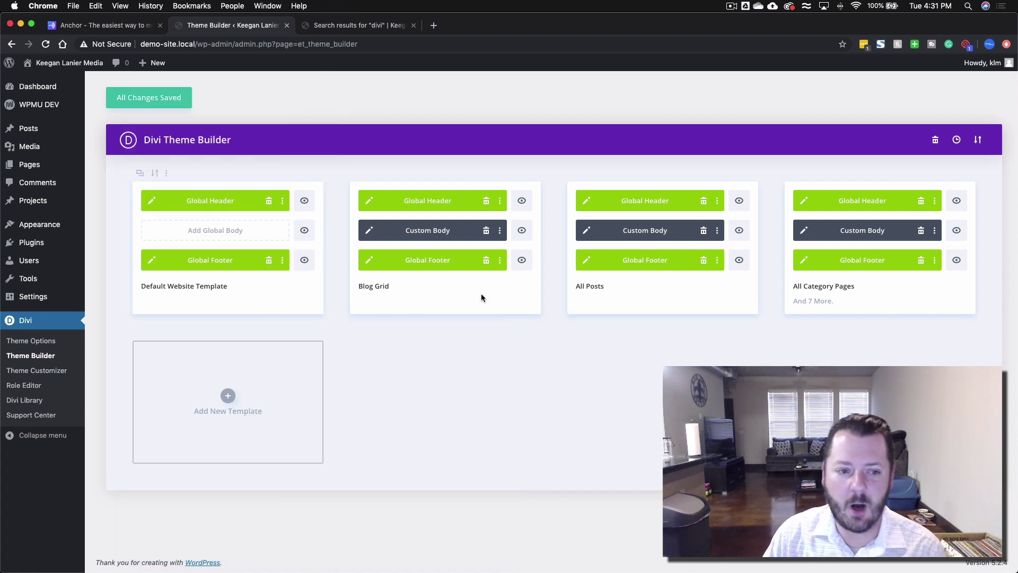
mouse_move(485, 292)
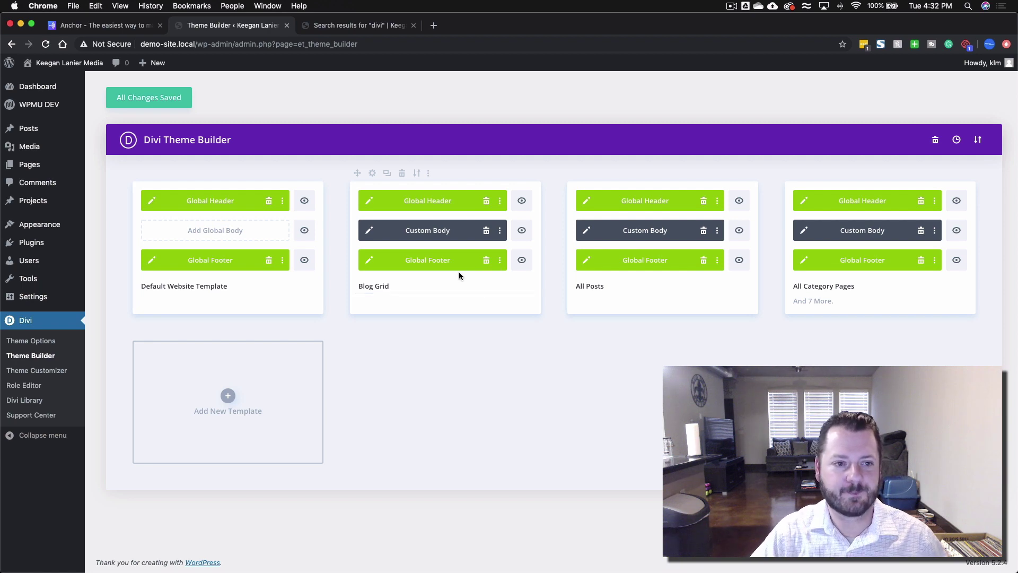
- Close the search results tab, visit the site, review the Welcome post's layout, and open that post's content in the editor
mouse_move(89, 68)
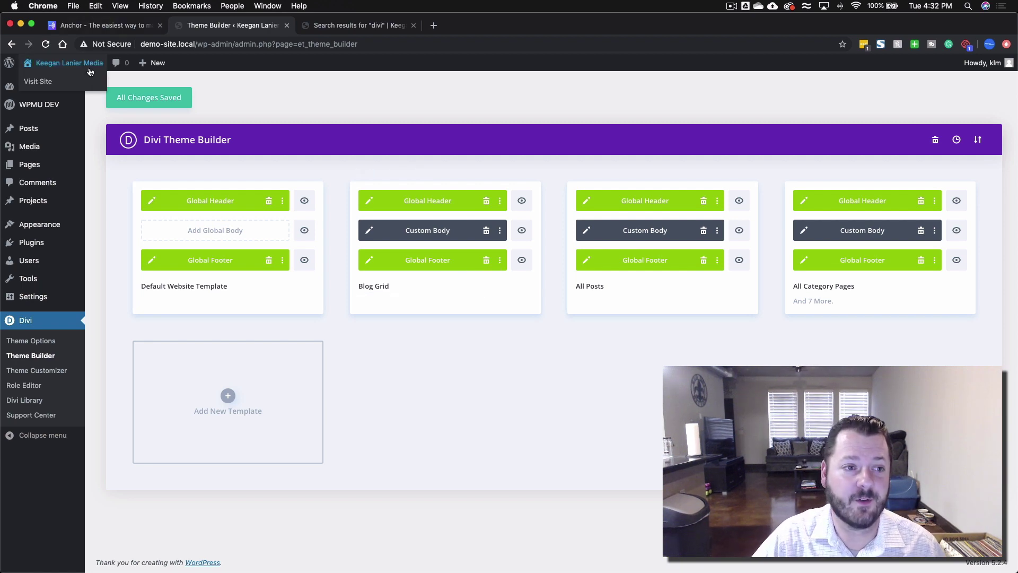
left_click(90, 67)
left_click(414, 25)
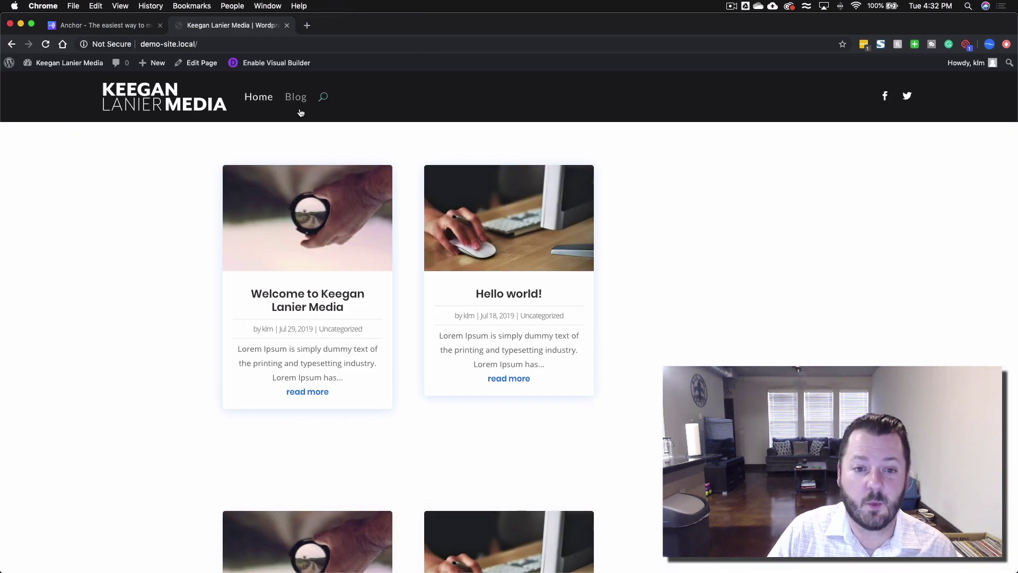
left_click(321, 238)
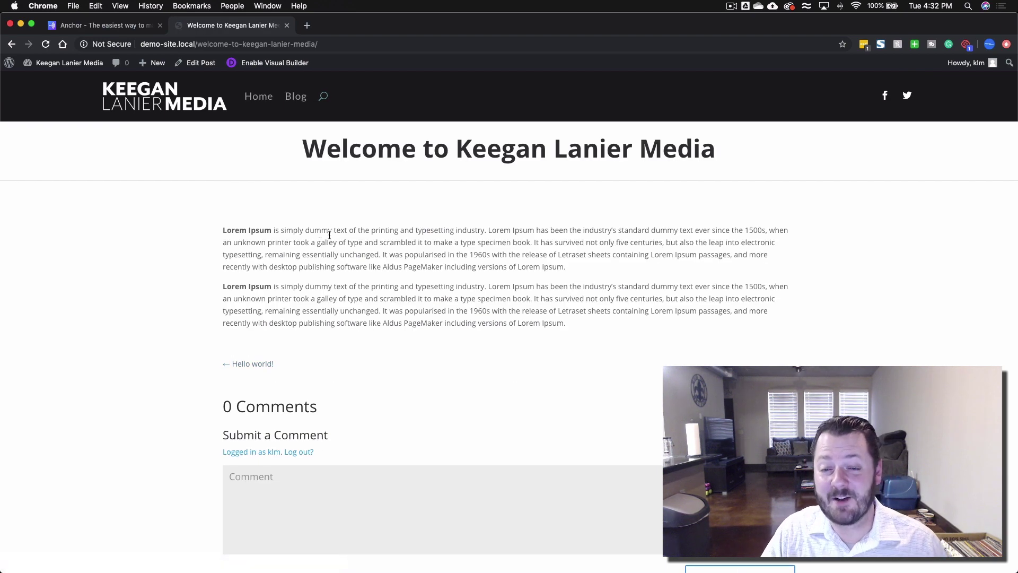
scroll(325, 234, "down", 5)
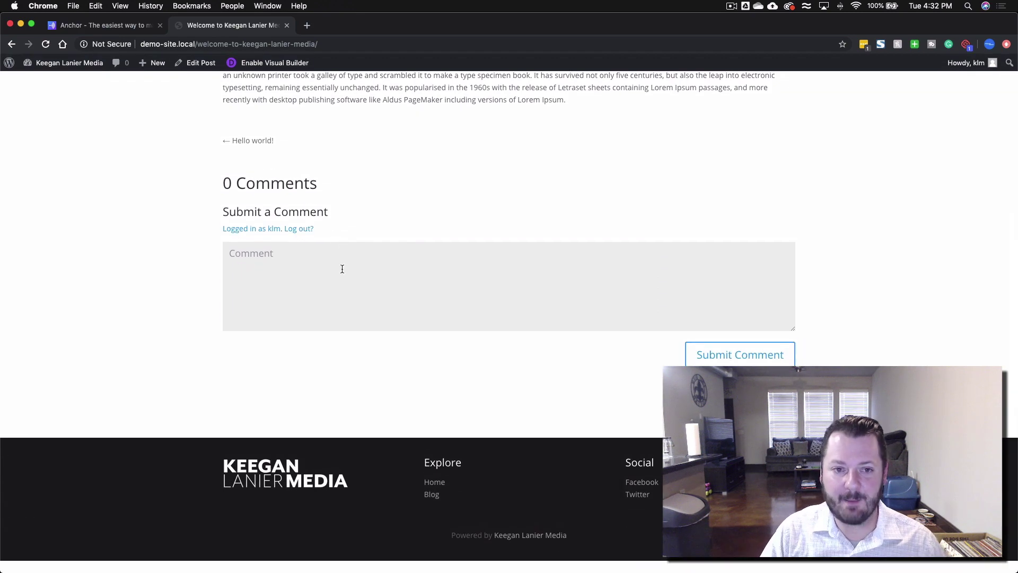
scroll(341, 269, "up", 5)
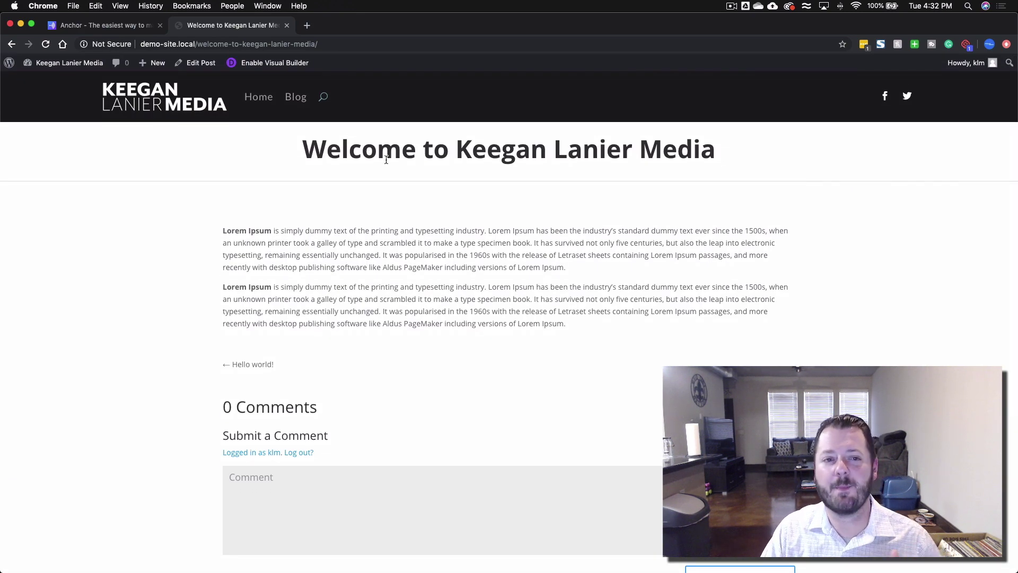
left_click(207, 69)
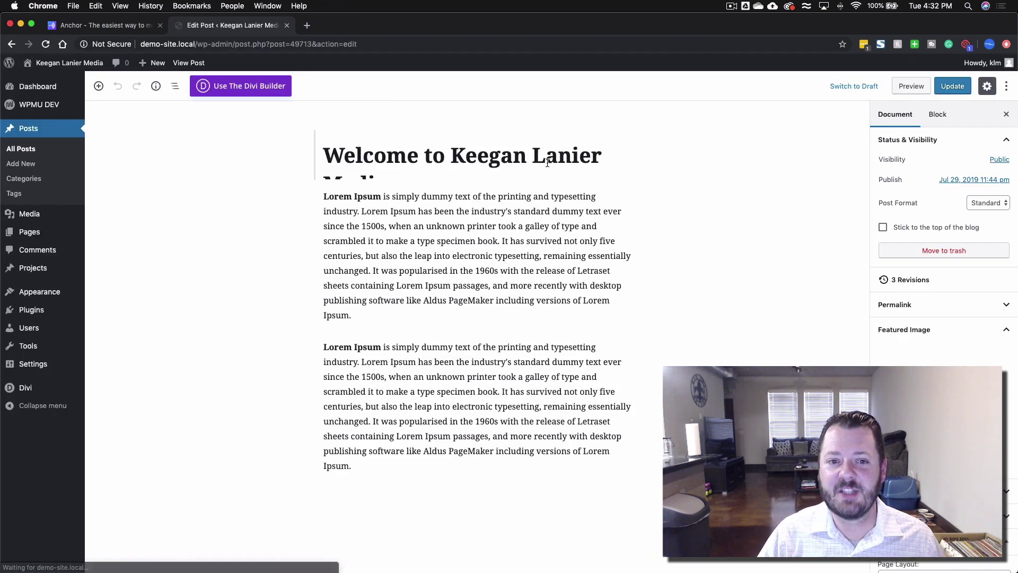
left_click(513, 212)
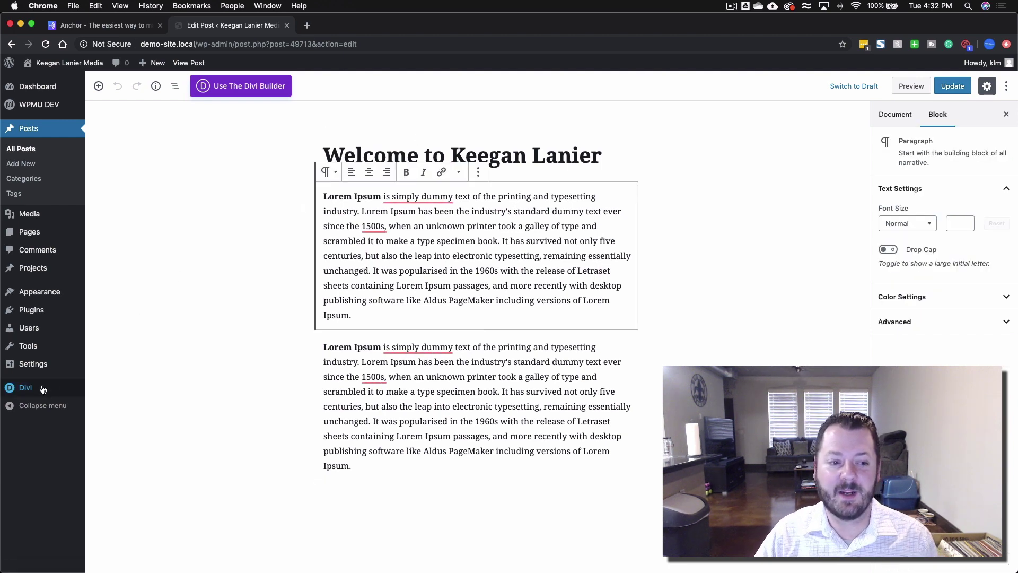
- Return to the Theme Builder and delete the Post Navigation row from the All Posts template's custom body
mouse_move(63, 395)
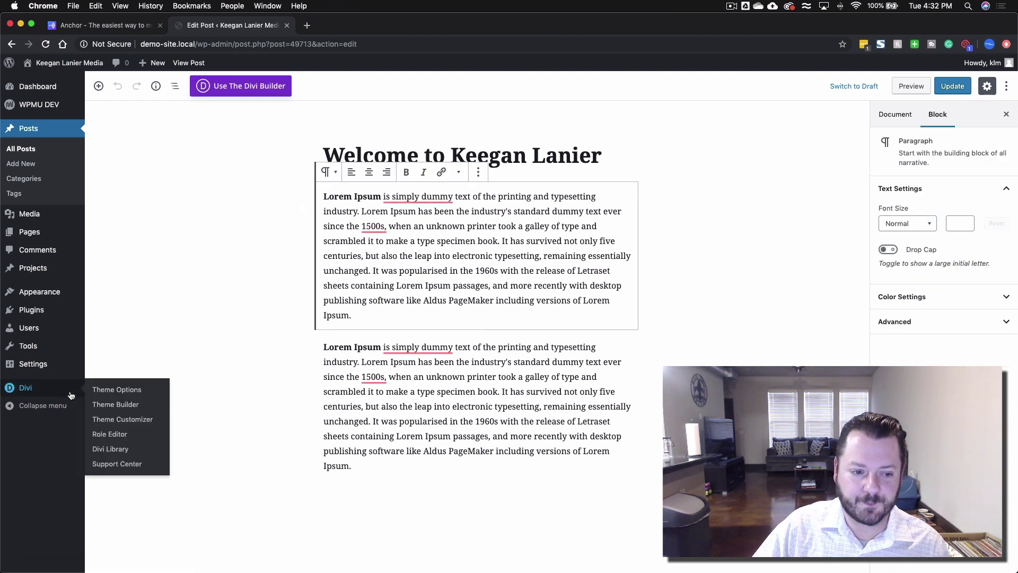
left_click(107, 407)
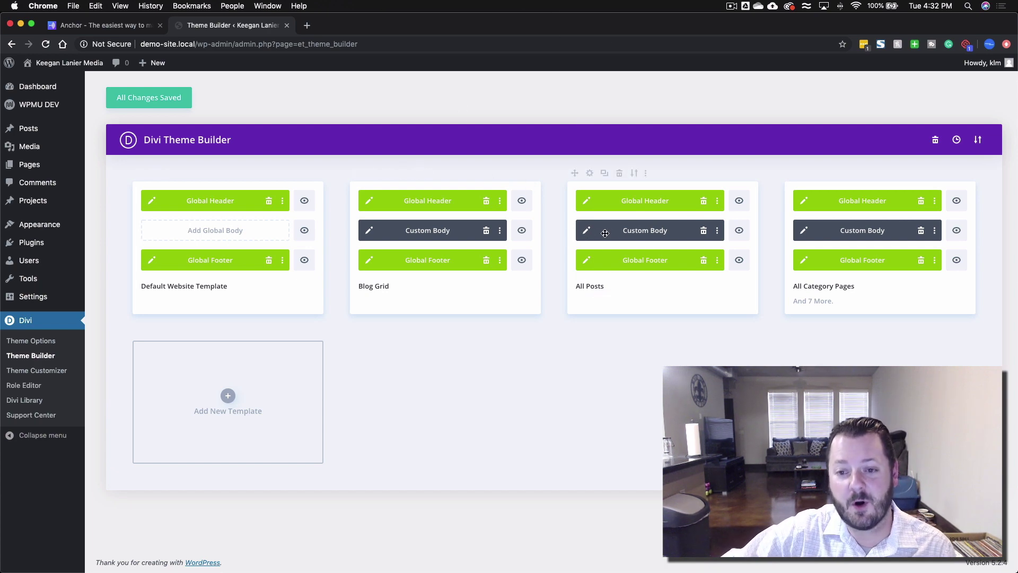
left_click(587, 230)
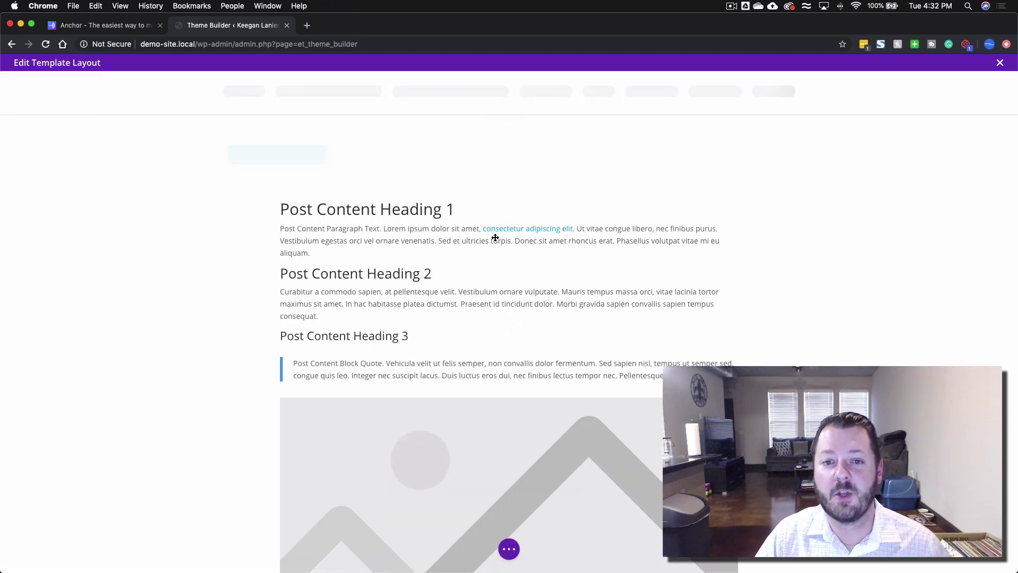
scroll(495, 233, "down", 6)
scroll(498, 244, "down", 6)
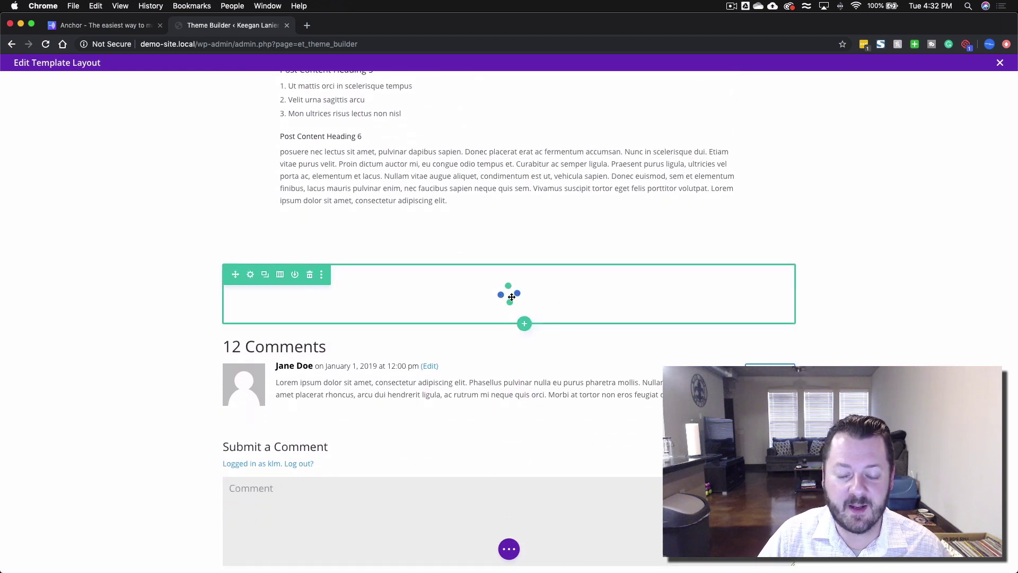
left_click(509, 549)
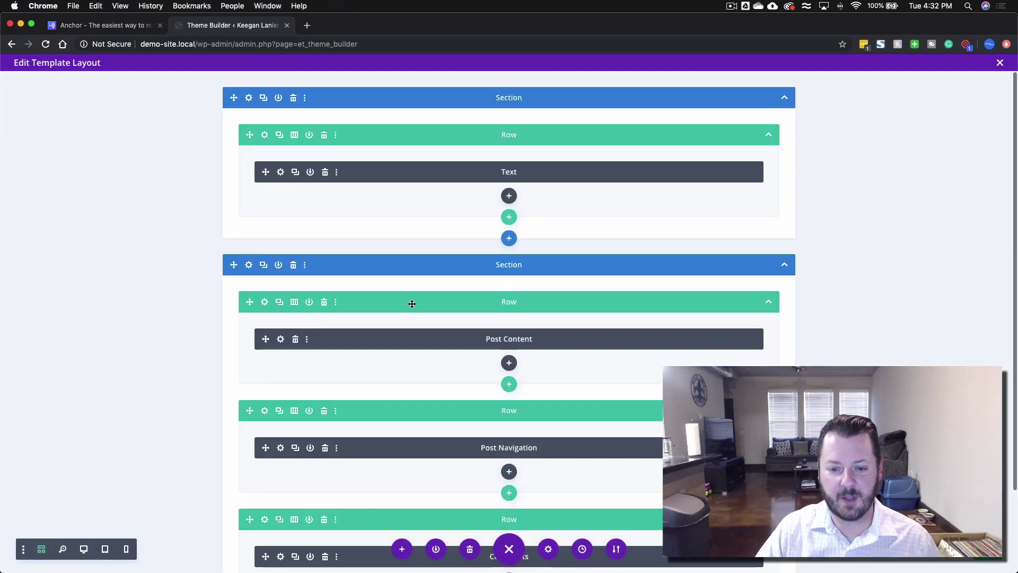
scroll(411, 303, "down", 2)
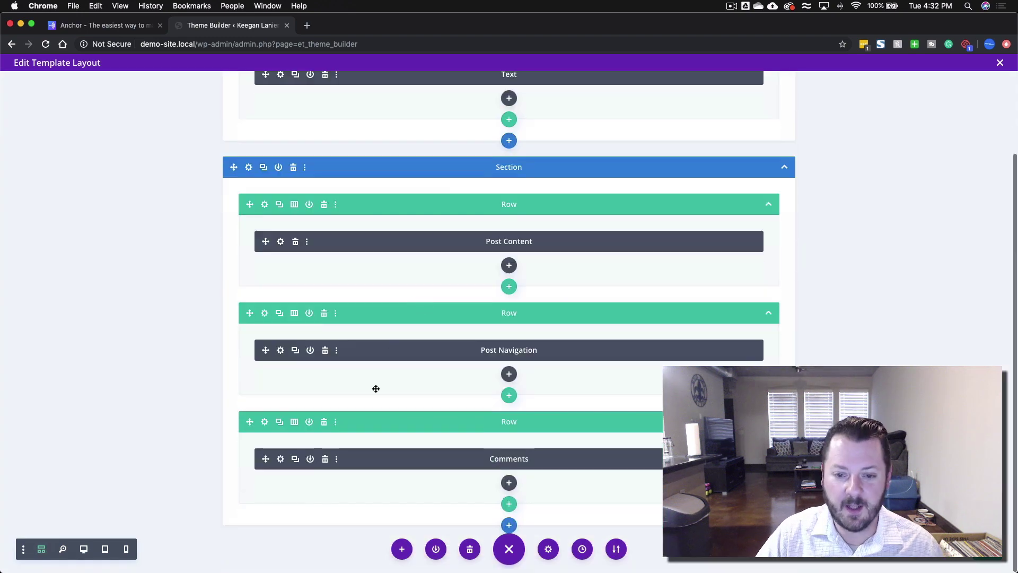
left_click(324, 313)
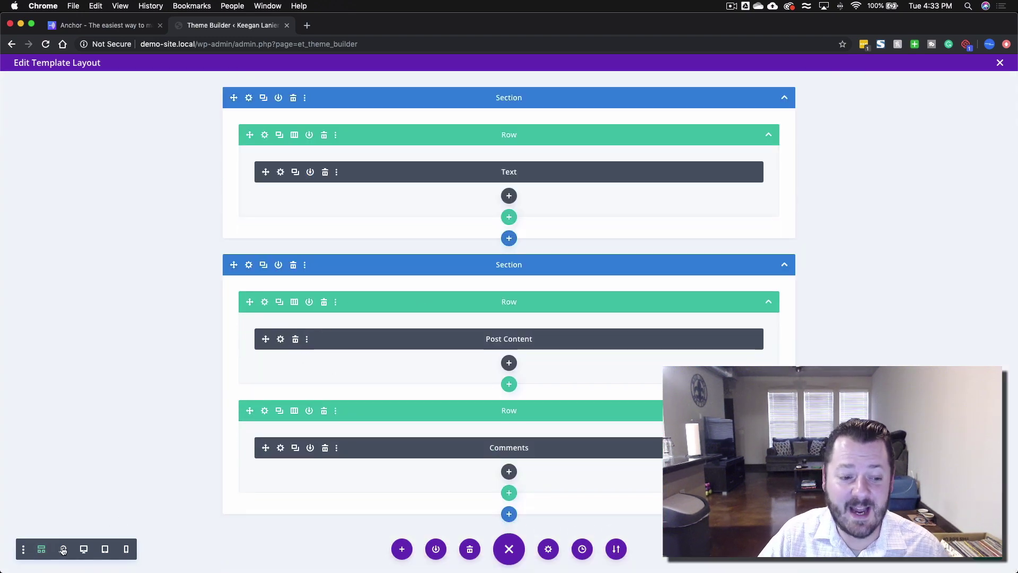
- Review the All Posts body layout in desktop view, close it, and save the Theme Builder changes
left_click(84, 549)
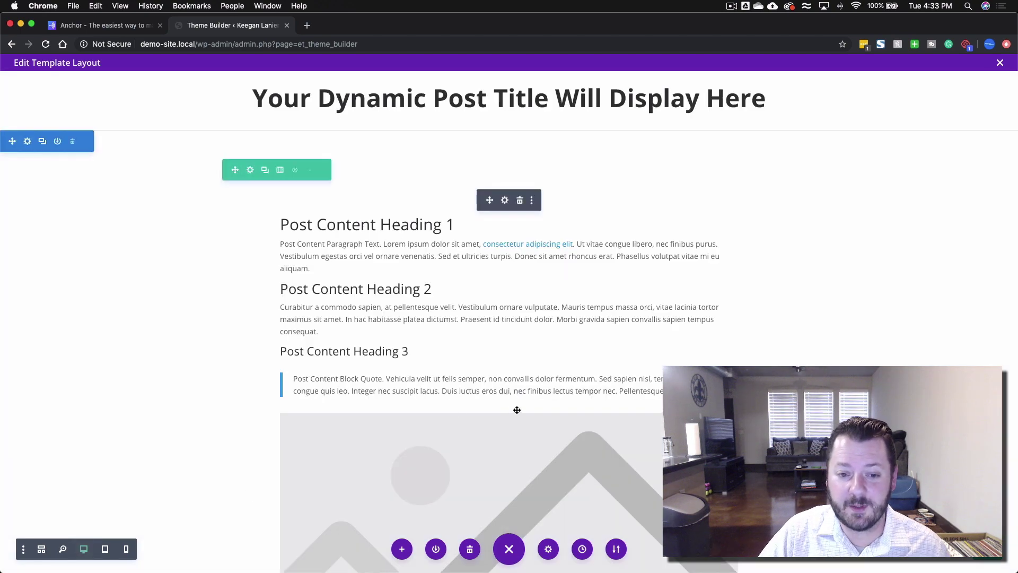
scroll(517, 410, "down", 10)
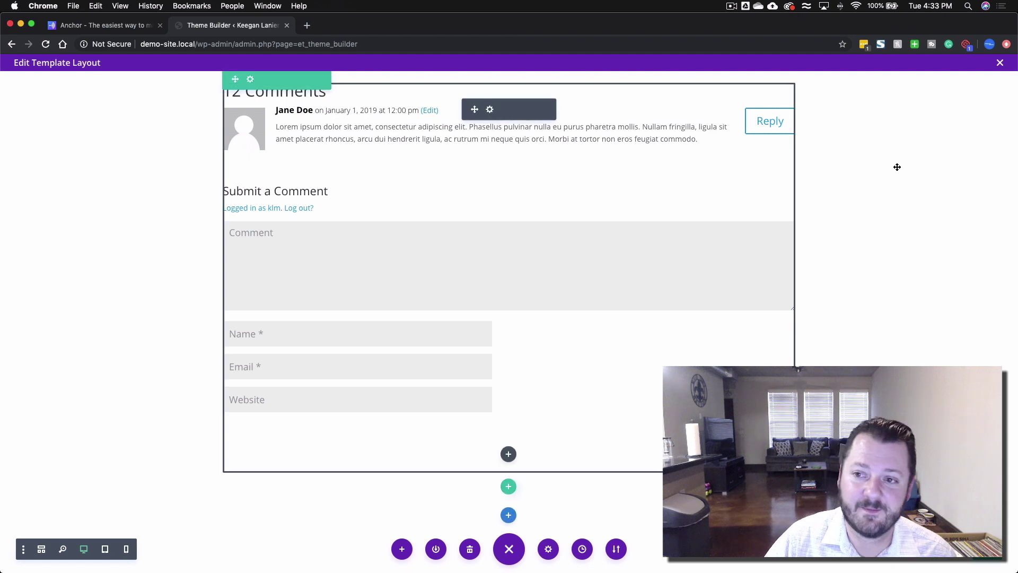
scroll(896, 166, "up", 10)
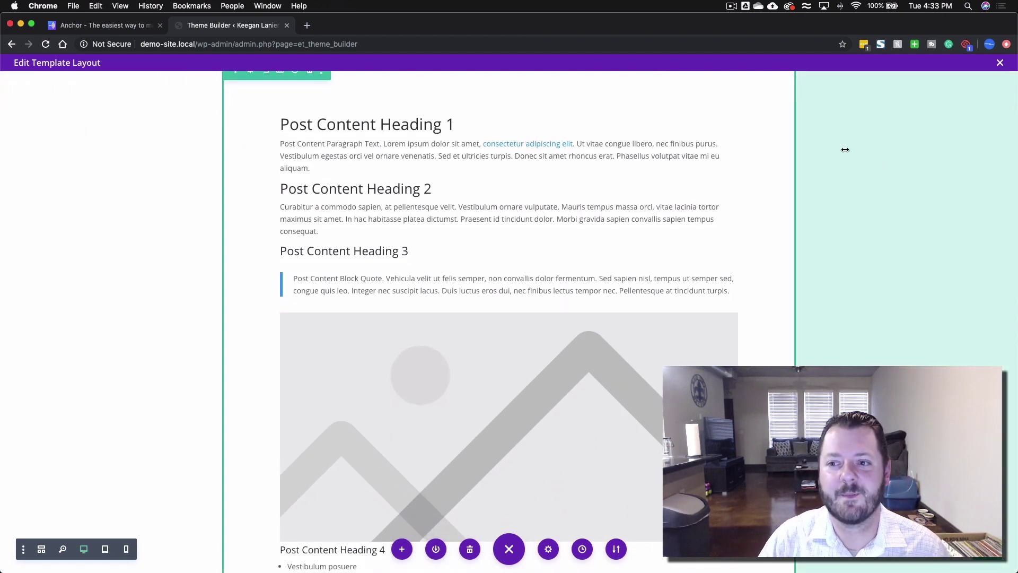
scroll(845, 150, "down", 1)
left_click(999, 63)
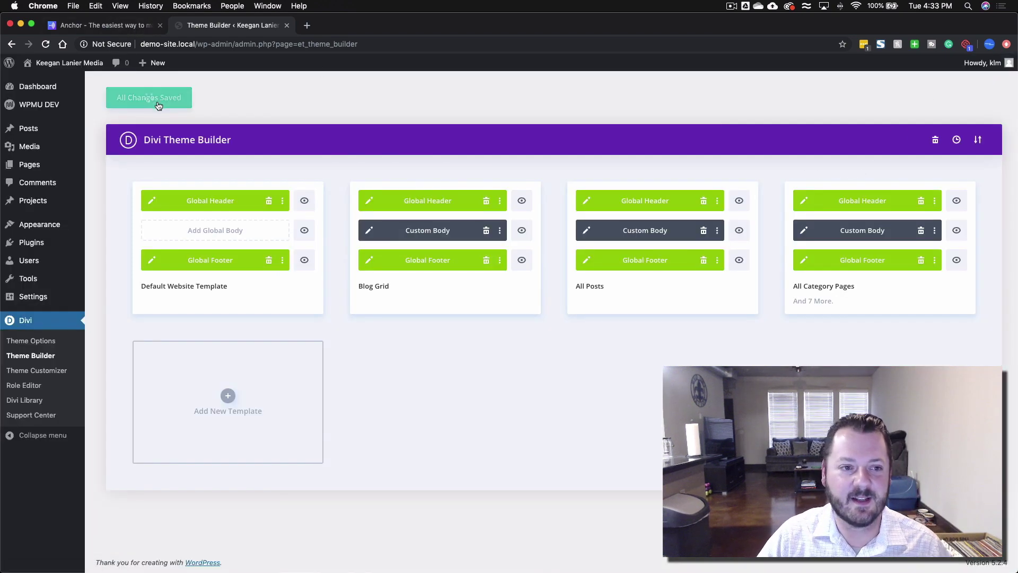
- Visit the site's homepage and open the Welcome post to check the area between its content and comments
mouse_move(74, 65)
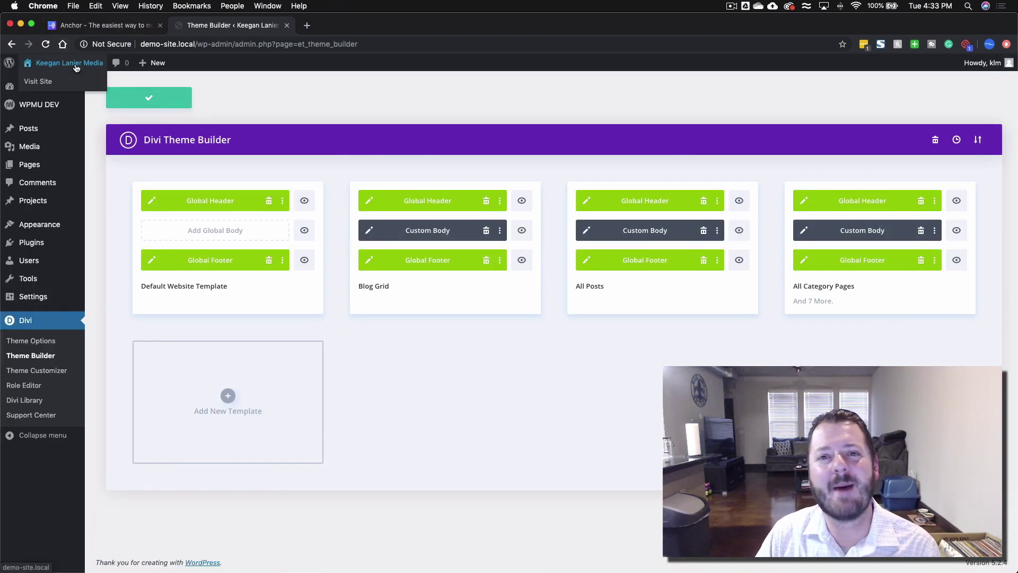
left_click(76, 67)
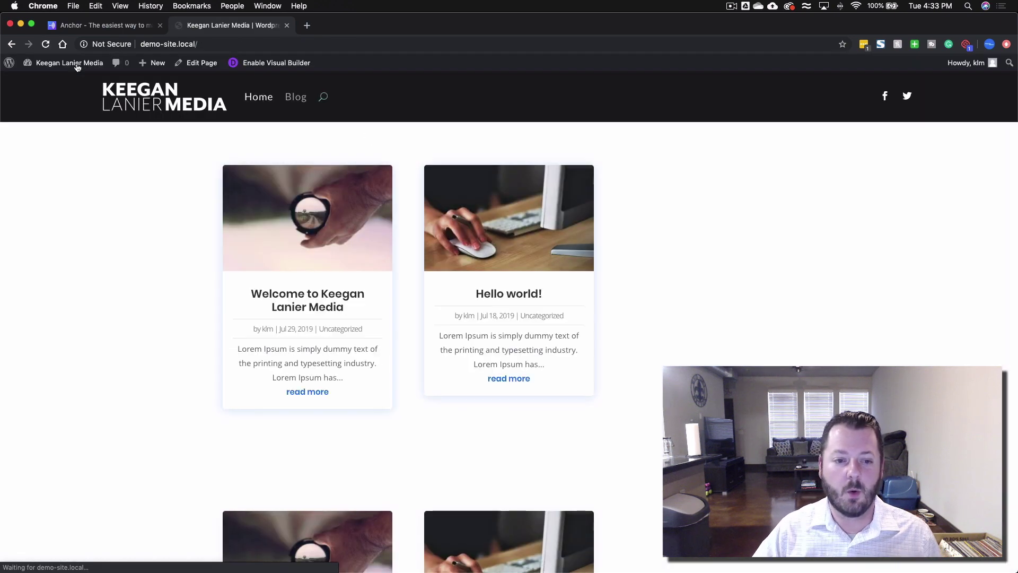
left_click(348, 237)
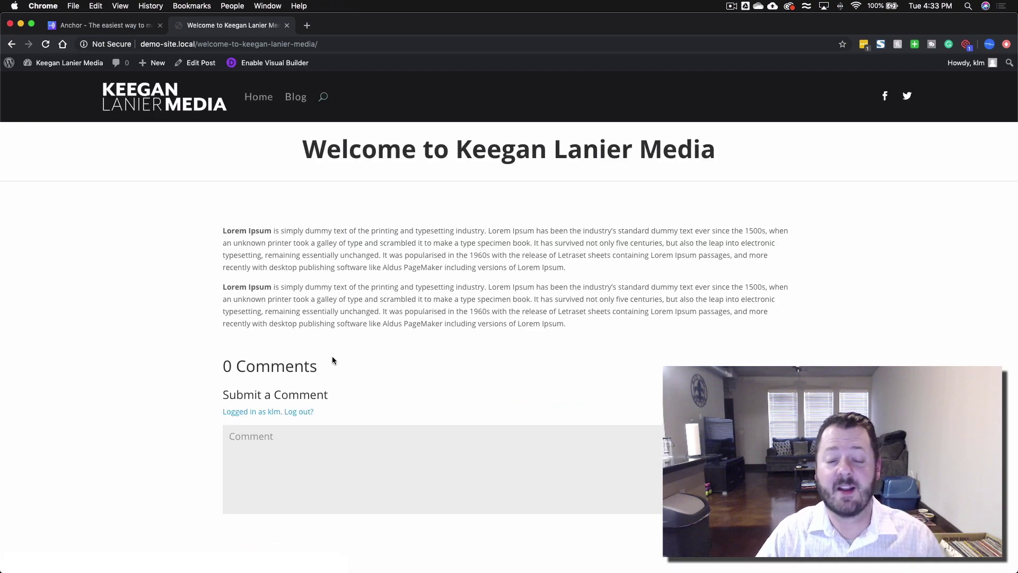
scroll(332, 356, "down", 4)
scroll(329, 355, "up", 4)
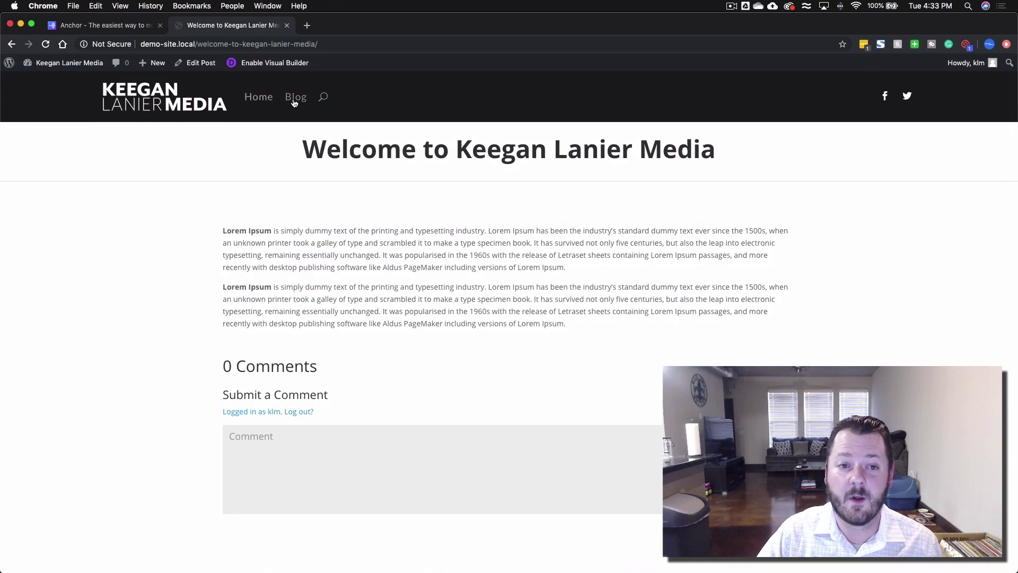
- Open the Hello world! post from the site's Blog page
left_click(294, 100)
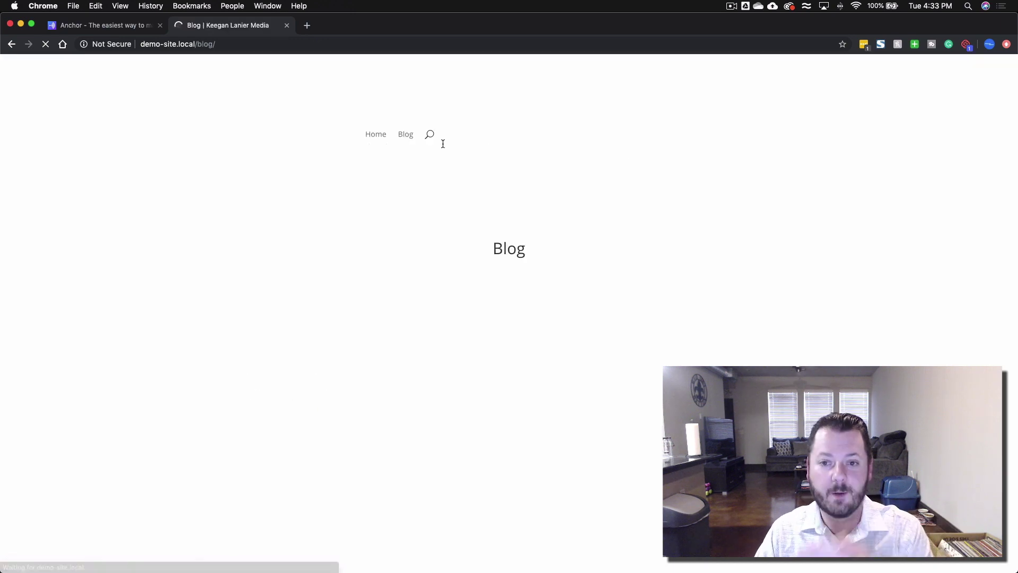
left_click(523, 262)
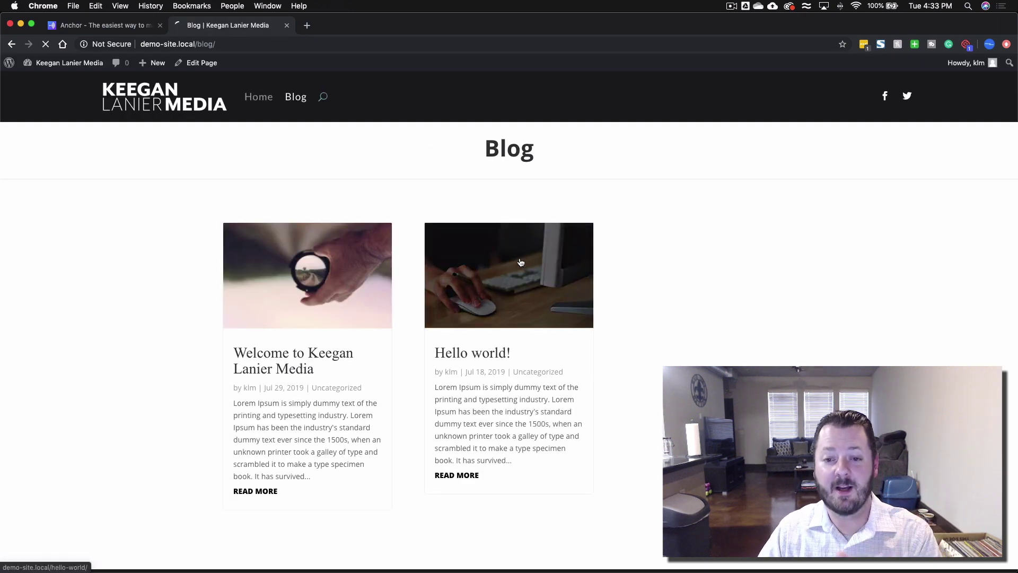